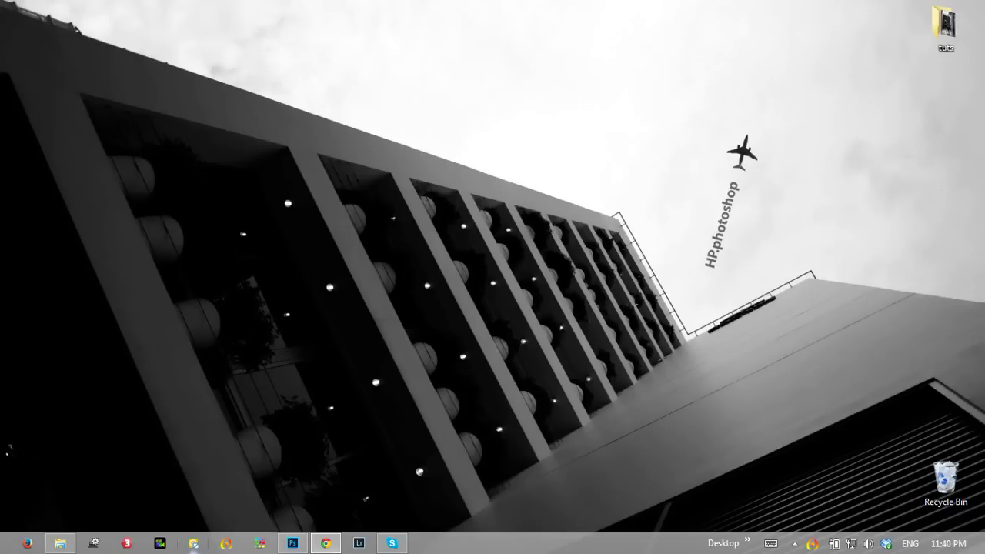
- Bring up the retouched portrait, zoom in on the cheek, then back out to 50%
click(293, 543)
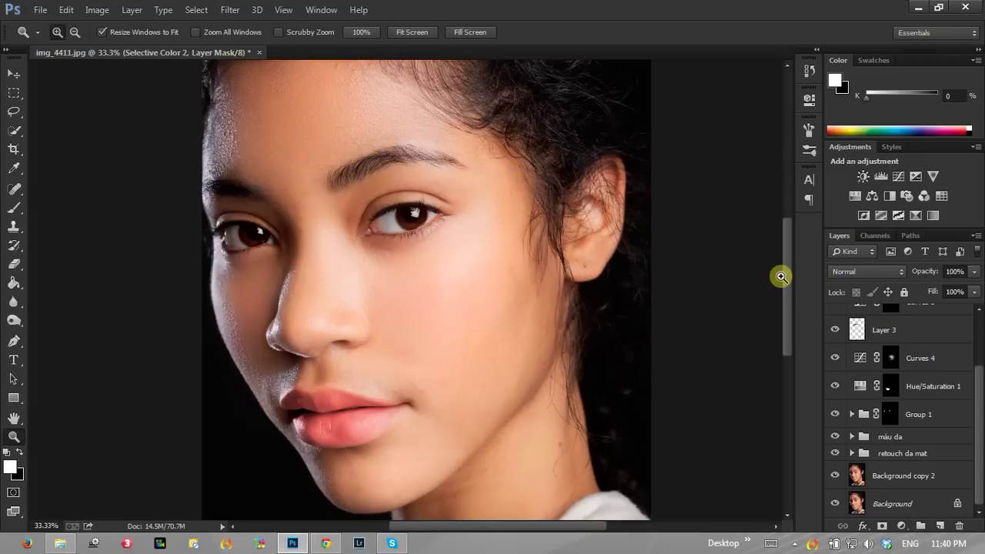
mouse_move(786, 270)
mouse_down()
mouse_move(787, 252)
mouse_move(785, 283)
mouse_up()
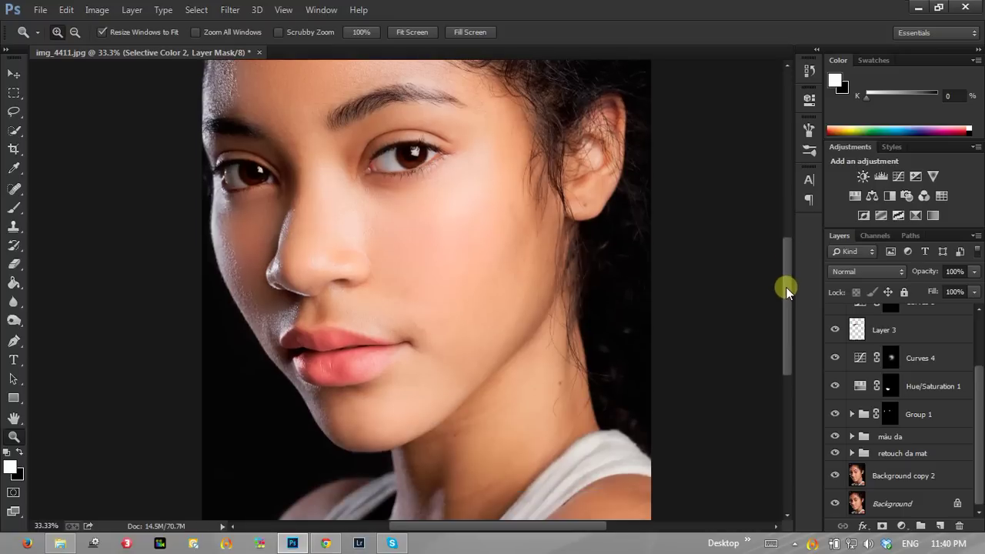
drag(976, 391, 978, 329)
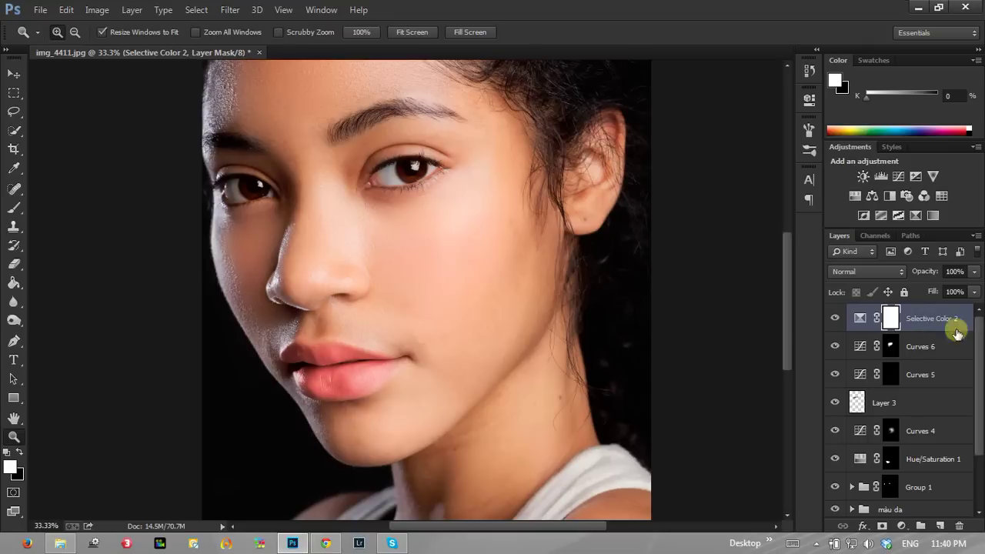
mouse_move(791, 325)
mouse_down()
mouse_move(791, 373)
mouse_move(798, 304)
mouse_up()
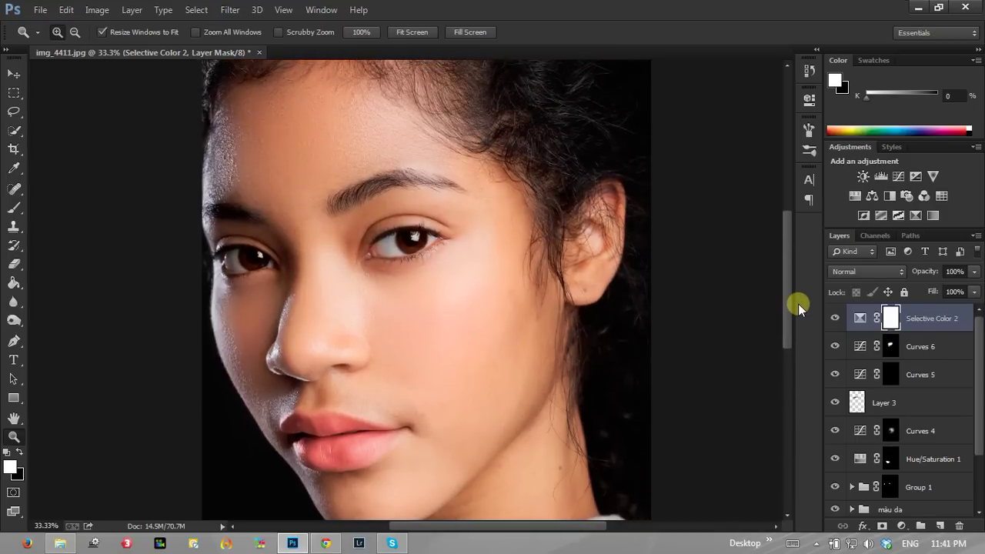
click(392, 314)
alt+click(391, 282)
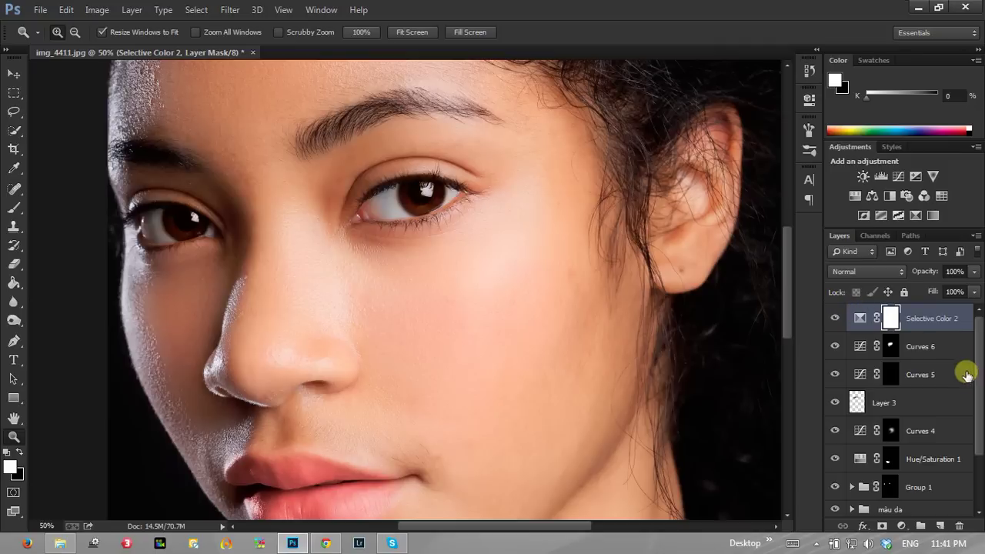
- Compare the full face before and after retouching by toggling the Background-only view
scroll(975, 347, down, 3)
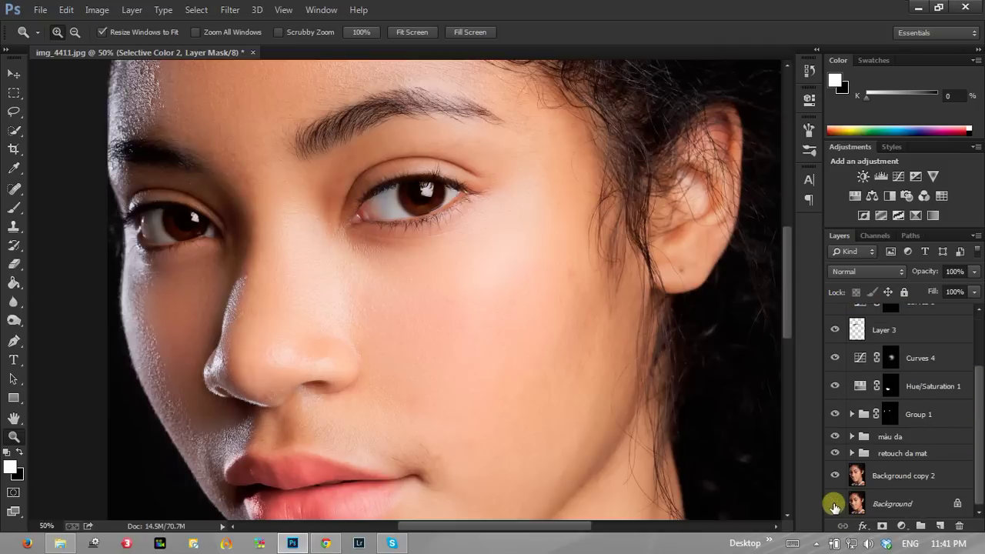
click(834, 504)
alt+click(835, 503)
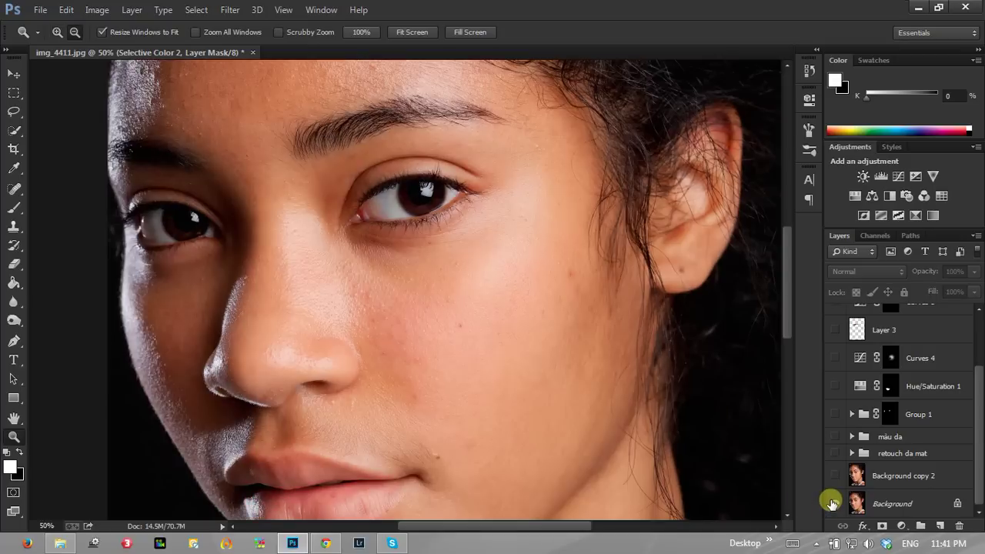
alt+click(420, 290)
alt+click(421, 290)
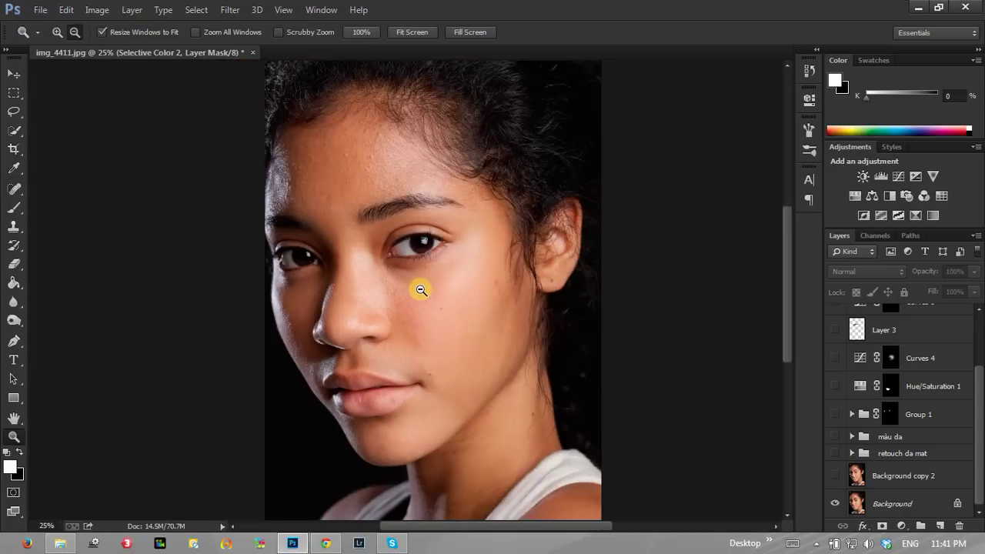
click(379, 304)
alt+click(836, 503)
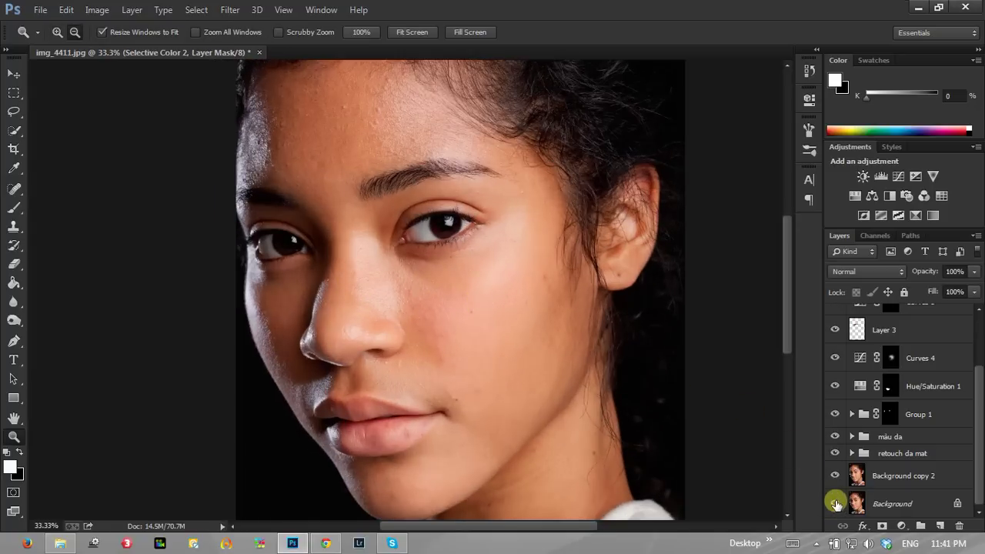
alt+click(835, 503)
alt+click(835, 504)
alt+click(835, 503)
alt+click(836, 504)
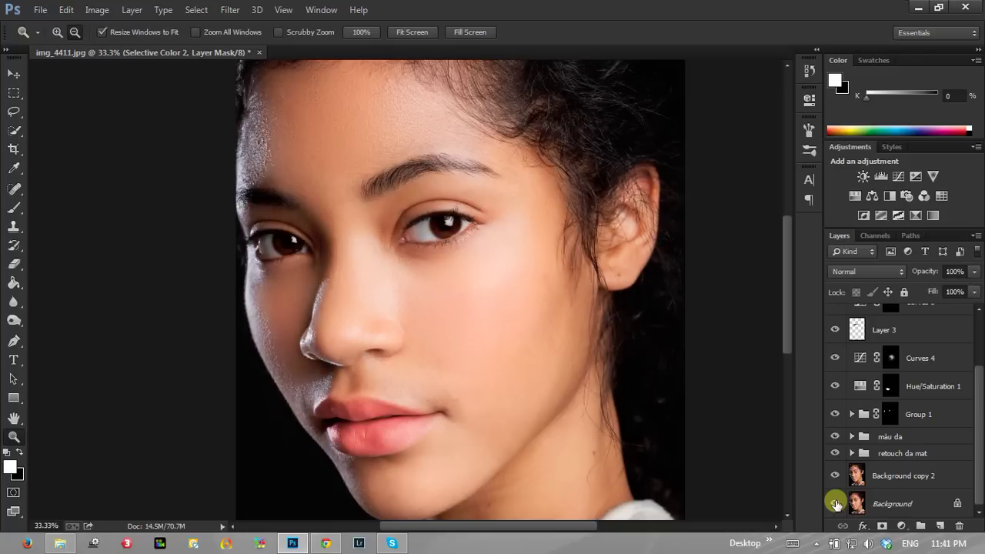
- Zoom to 100% on the cheek and compare original versus retouched skin
click(408, 287)
click(436, 278)
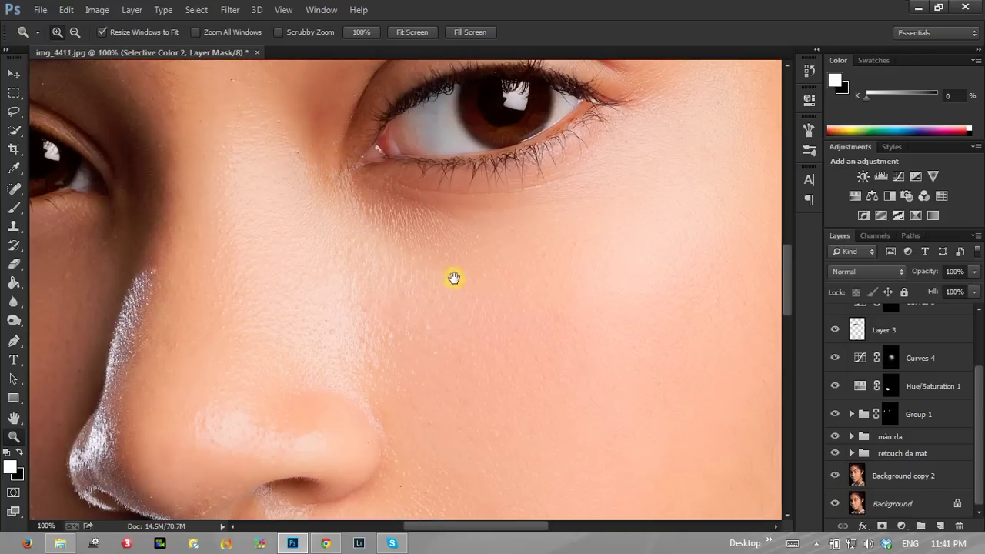
drag(490, 264, 455, 250)
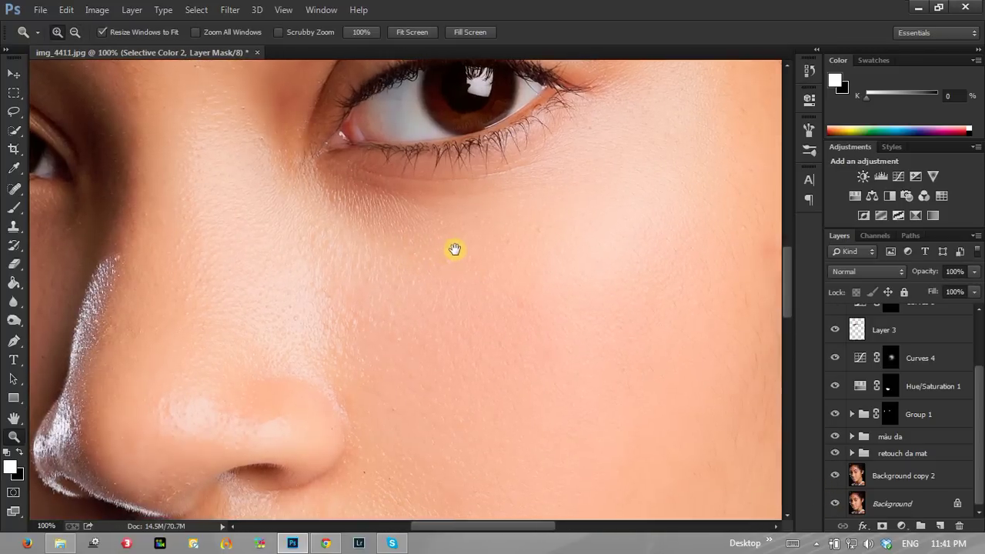
alt+click(835, 503)
alt+click(835, 504)
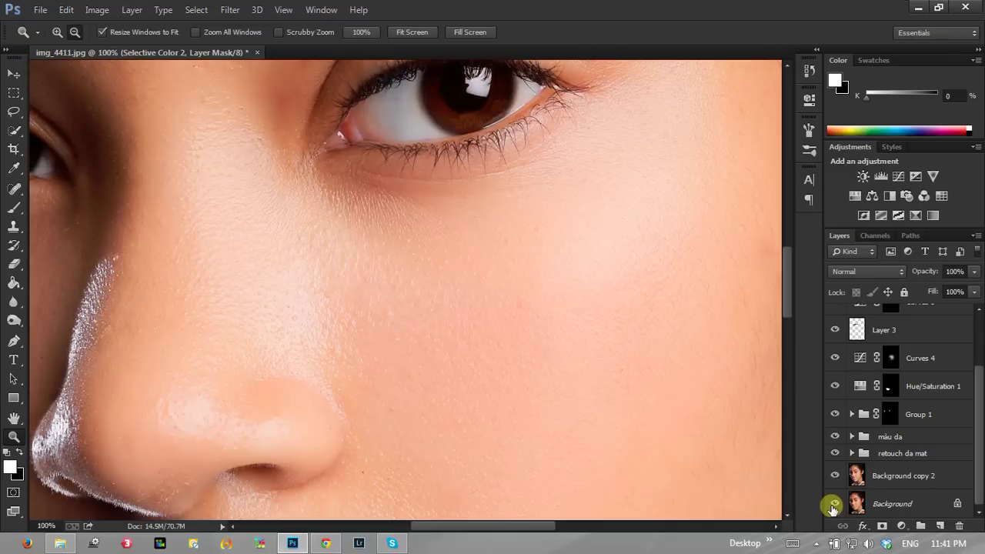
alt+click(834, 504)
alt+click(835, 504)
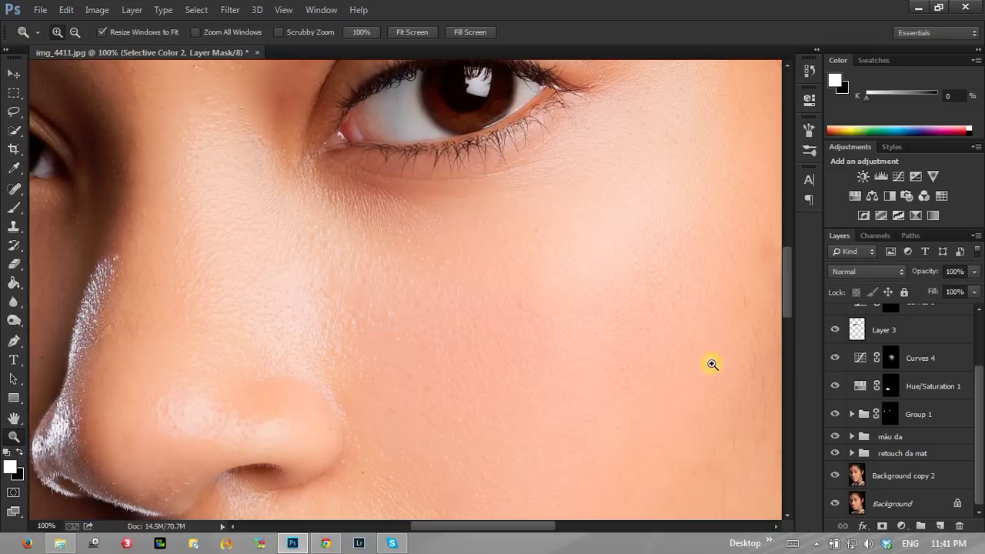
- Fit the image on screen and select the retouch layers starting from Background copy 2
right_click(420, 231)
click(435, 239)
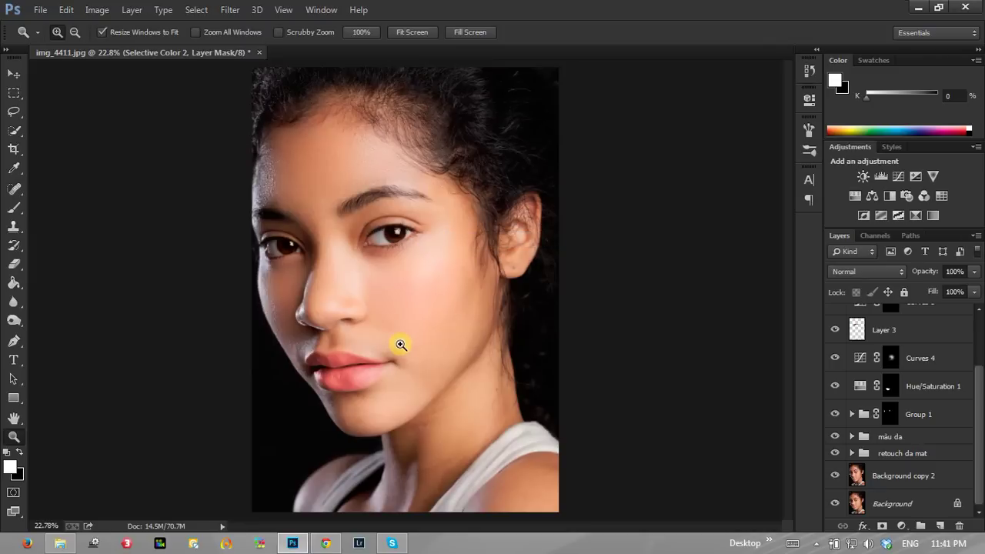
click(897, 475)
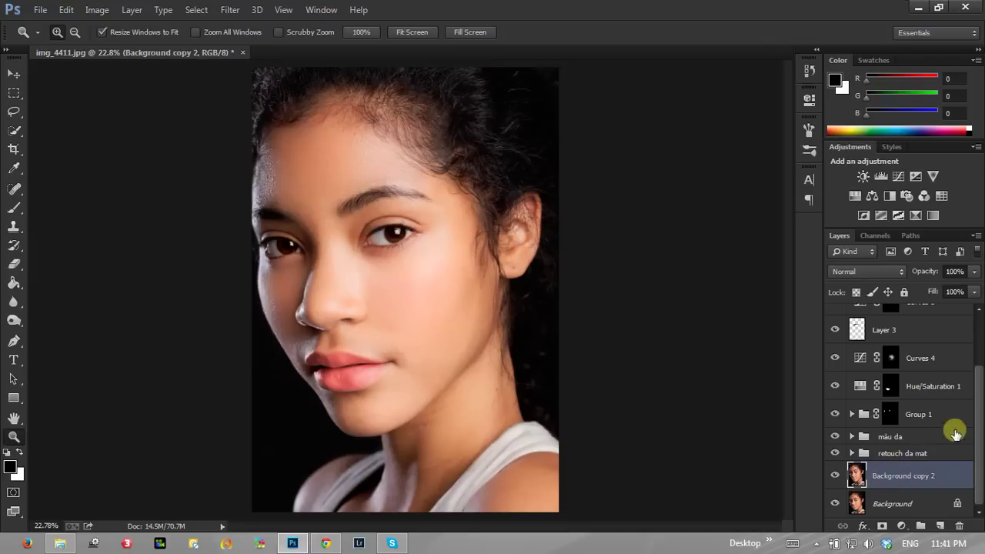
drag(976, 396, 976, 319)
- Delete all retouch layers up to Selective Color 2, then fit the image on screen
shift+click(926, 320)
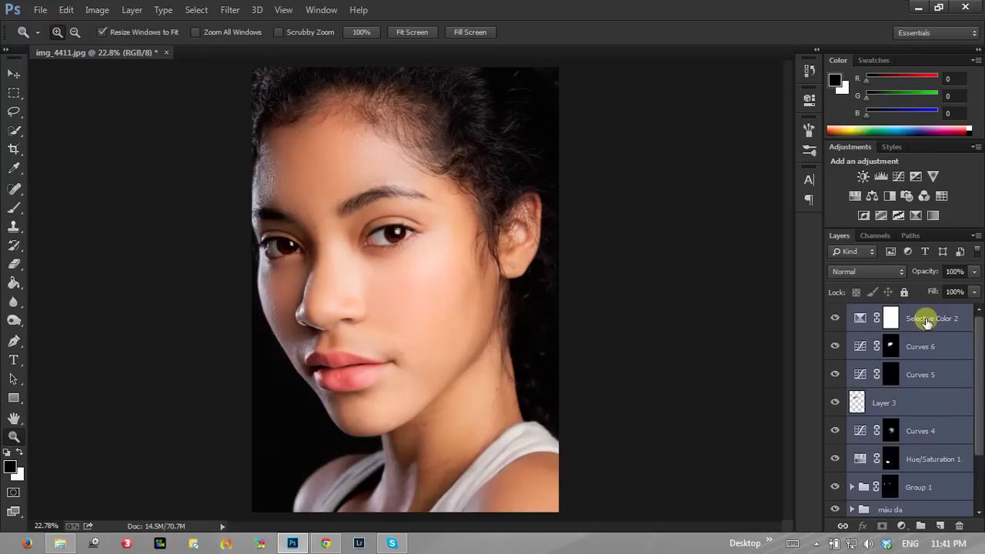
key(ctrl+shift+e)
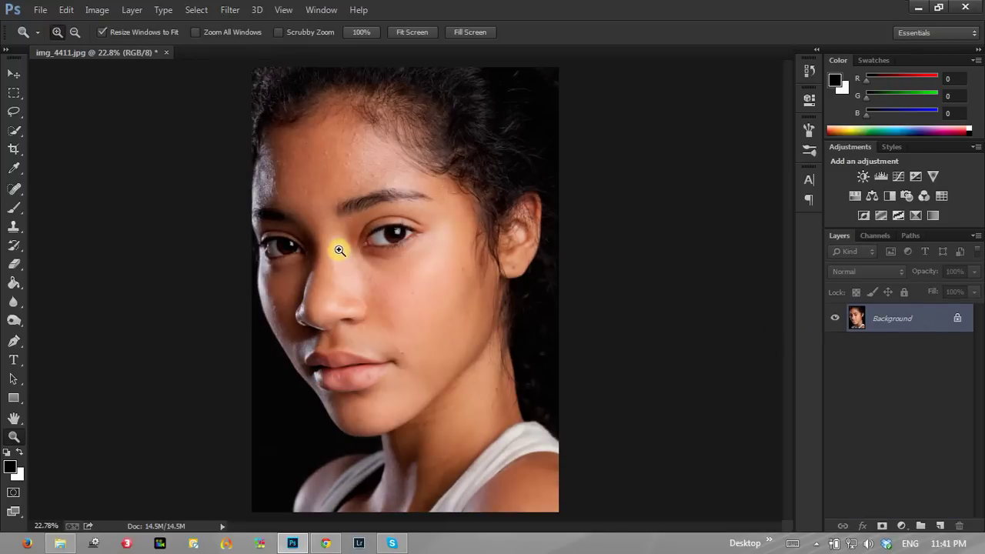
click(339, 249)
click(341, 250)
click(341, 249)
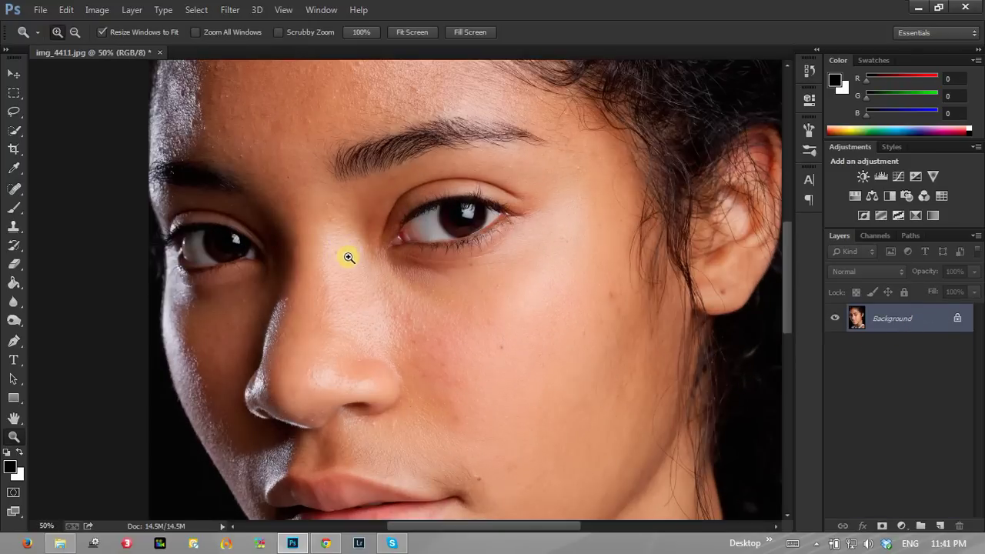
key(ctrl+0)
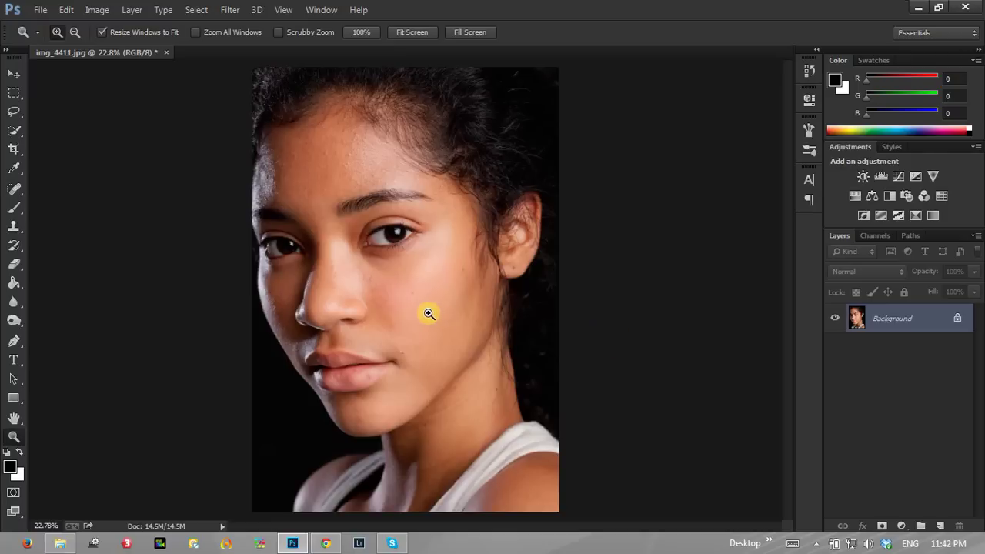
- Zoom to 50% on the forehead to inspect the raw skin
click(336, 218)
click(348, 205)
click(348, 205)
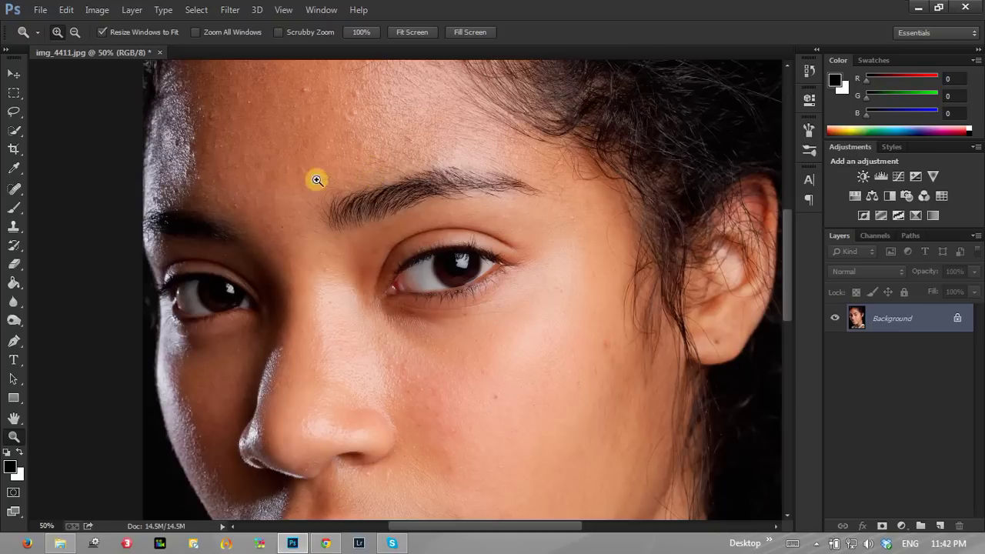
- Lasso the right eyebrow, feather it 5 px, and copy it onto a new layer
click(15, 112)
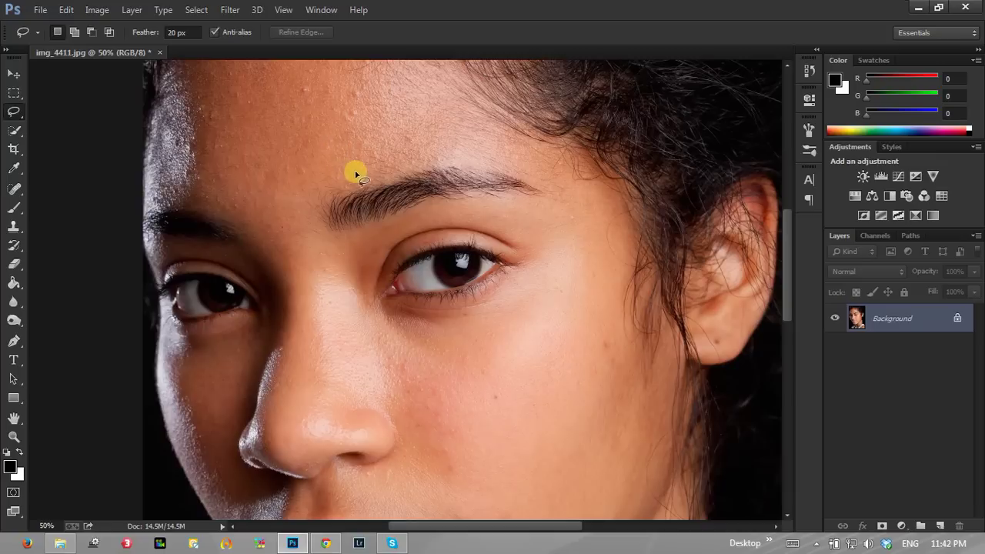
mouse_move(357, 167)
mouse_down()
mouse_move(317, 258)
mouse_move(451, 205)
mouse_move(567, 205)
mouse_move(561, 172)
mouse_move(505, 147)
mouse_move(401, 149)
mouse_move(337, 165)
mouse_move(323, 224)
mouse_up()
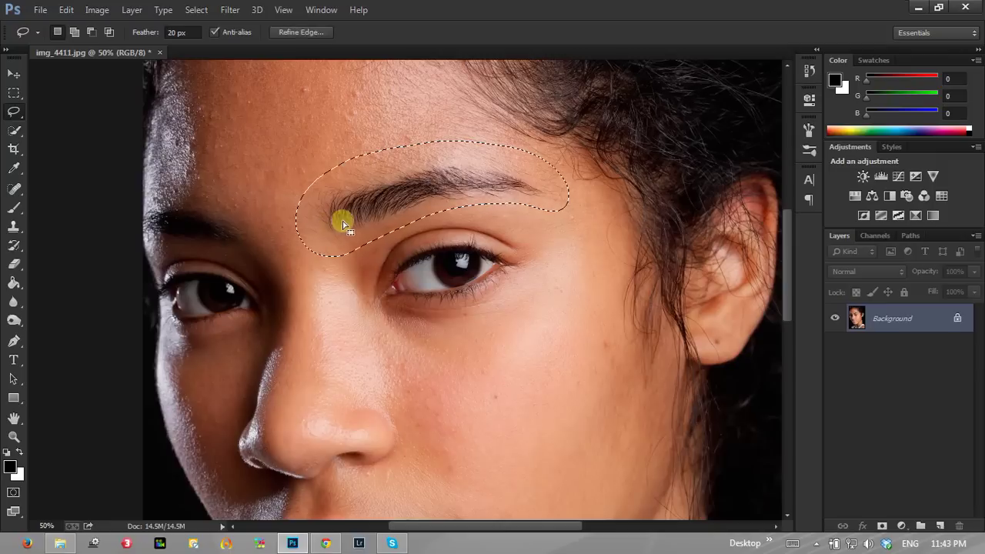
right_click(485, 179)
click(528, 210)
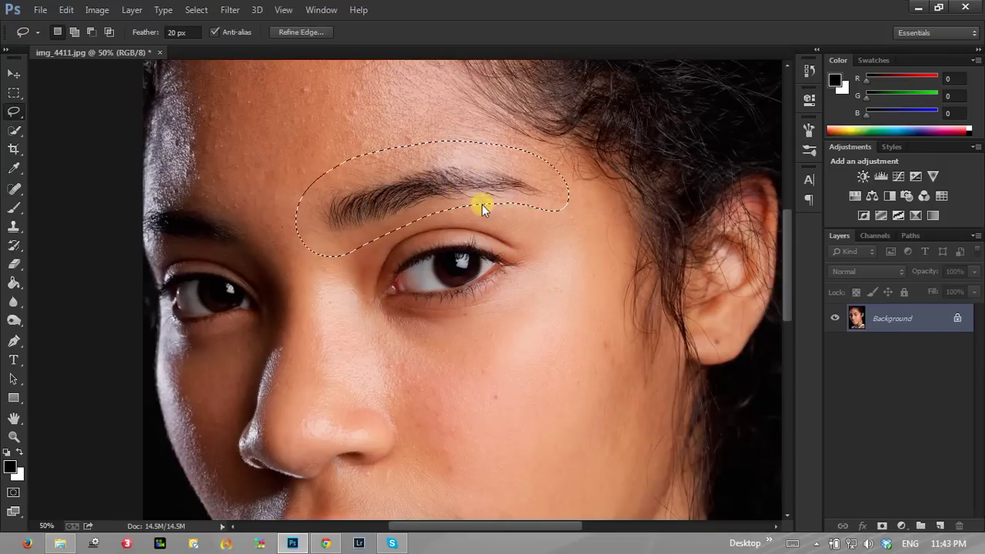
text(5)
click(566, 185)
key(ctrl+j)
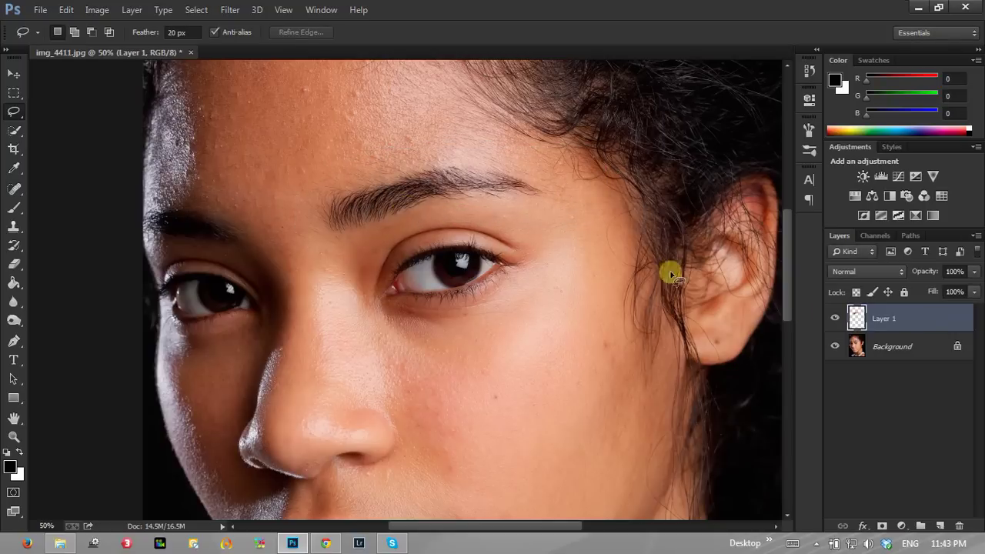
- Check the eyebrow copy against the background and rename Layer 1 to 'Lông mày'
click(837, 347)
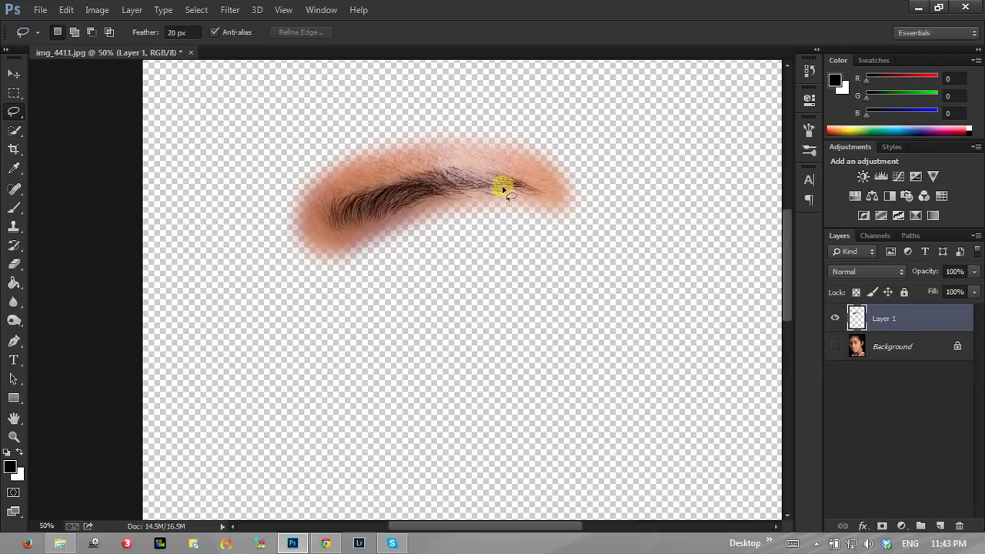
click(836, 346)
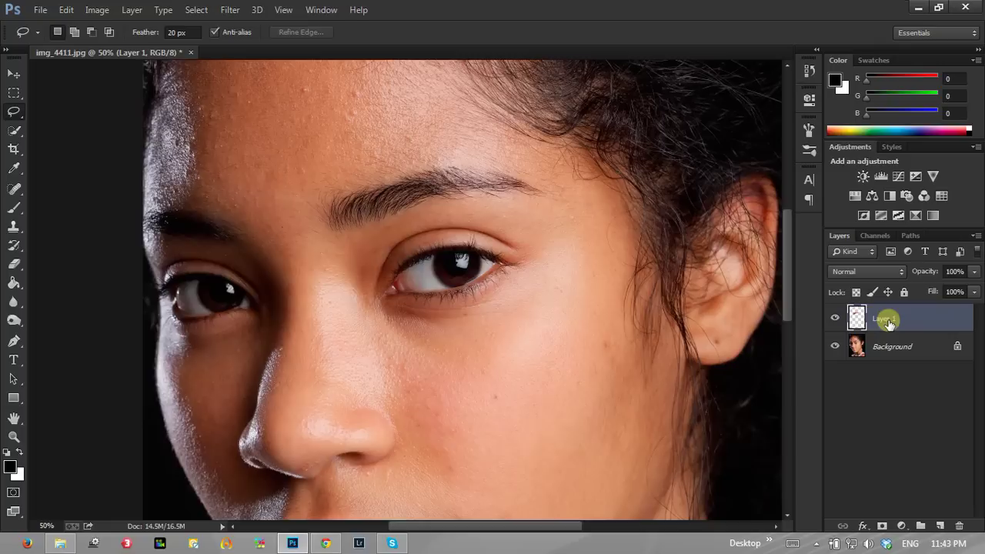
double_click(884, 318)
text(Lông mày)
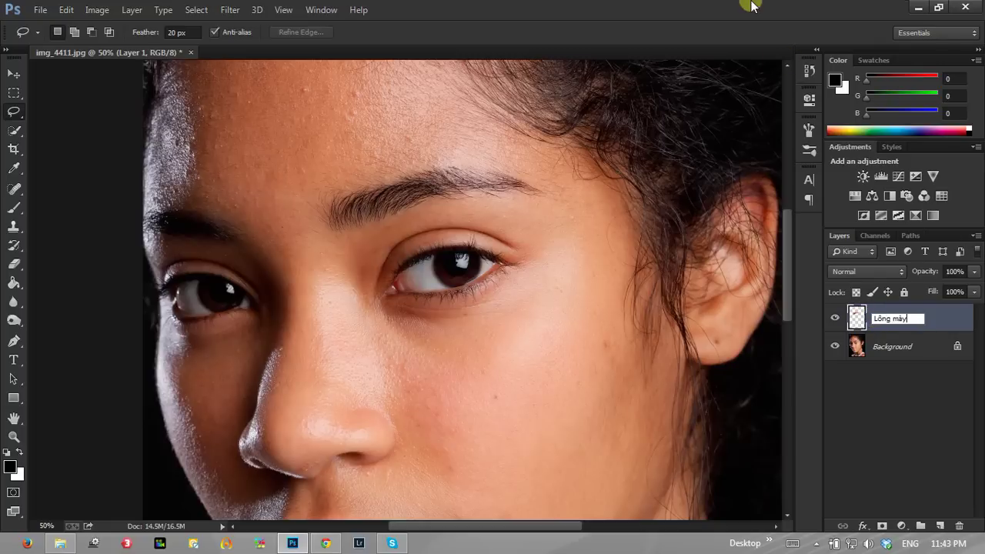
key(Return)
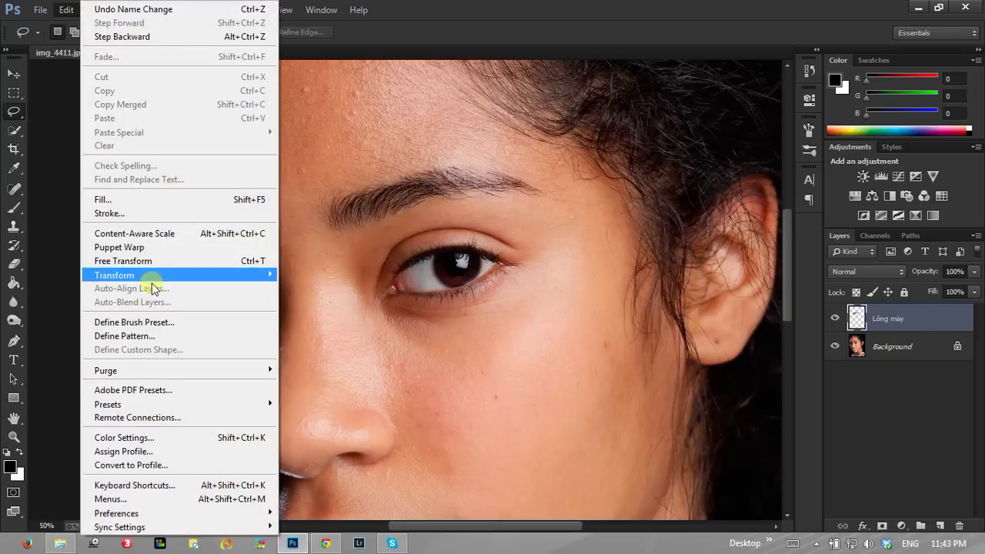
- Start a Puppet Warp, pin along the eyebrow, and lift the arch upward
click(141, 250)
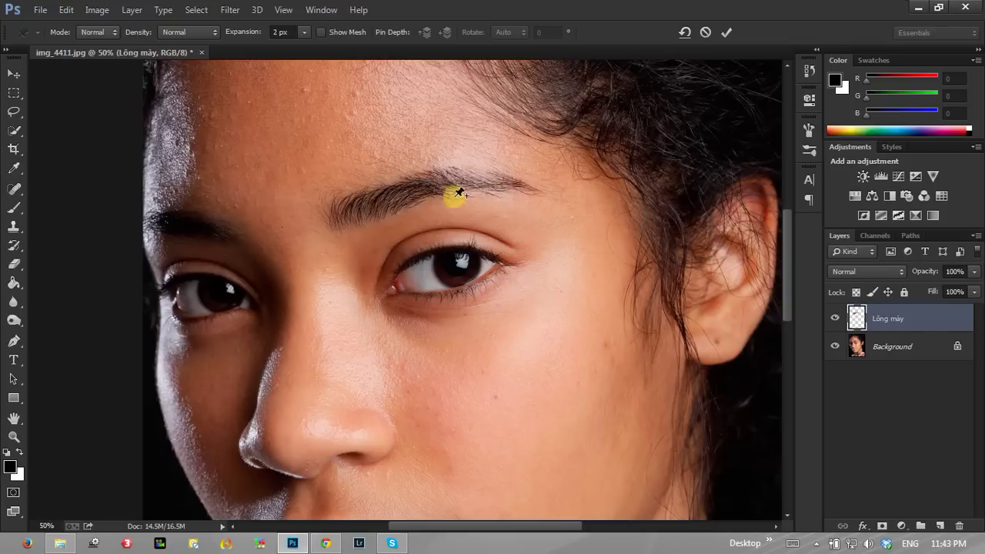
click(364, 207)
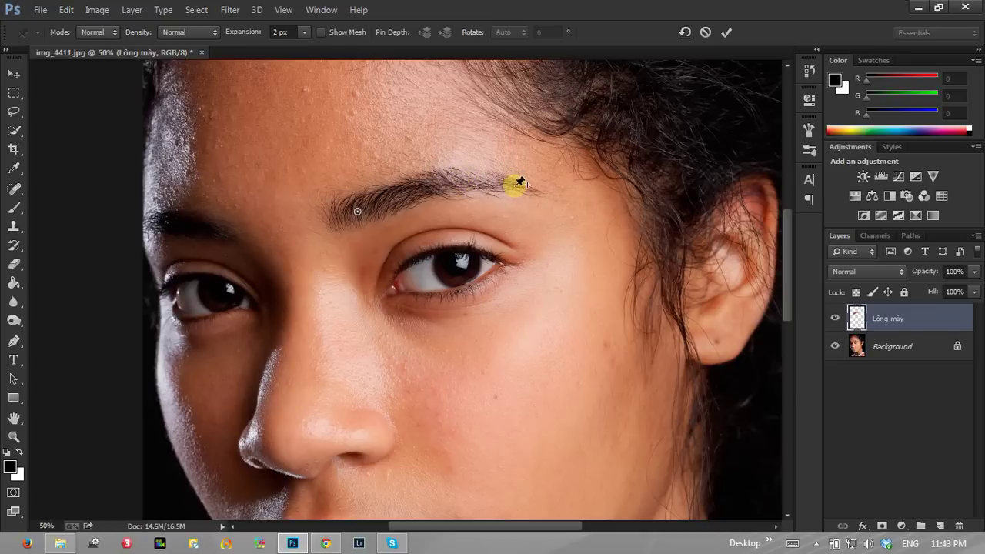
click(521, 183)
click(515, 184)
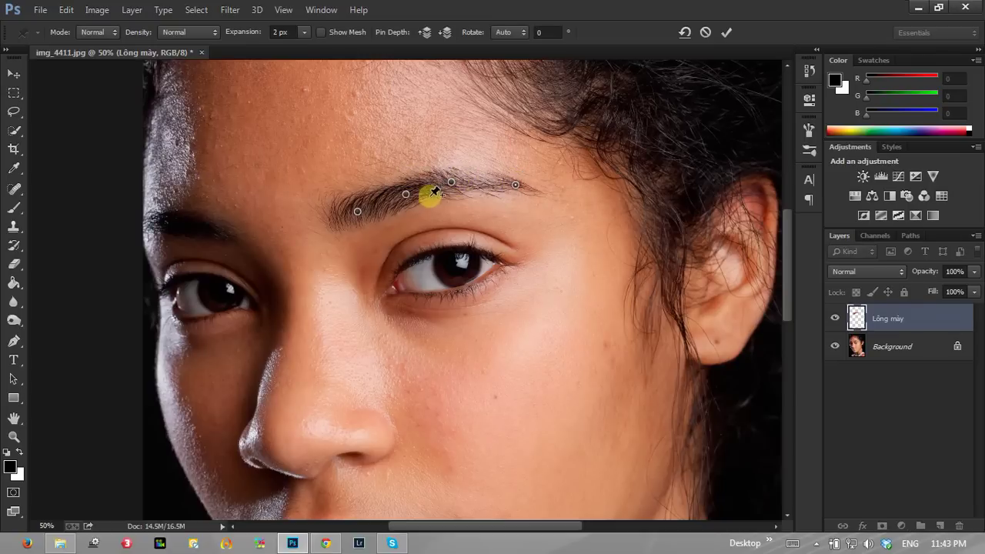
mouse_move(406, 193)
mouse_down()
mouse_move(405, 182)
mouse_move(456, 169)
mouse_move(394, 186)
mouse_up()
click(450, 180)
click(405, 182)
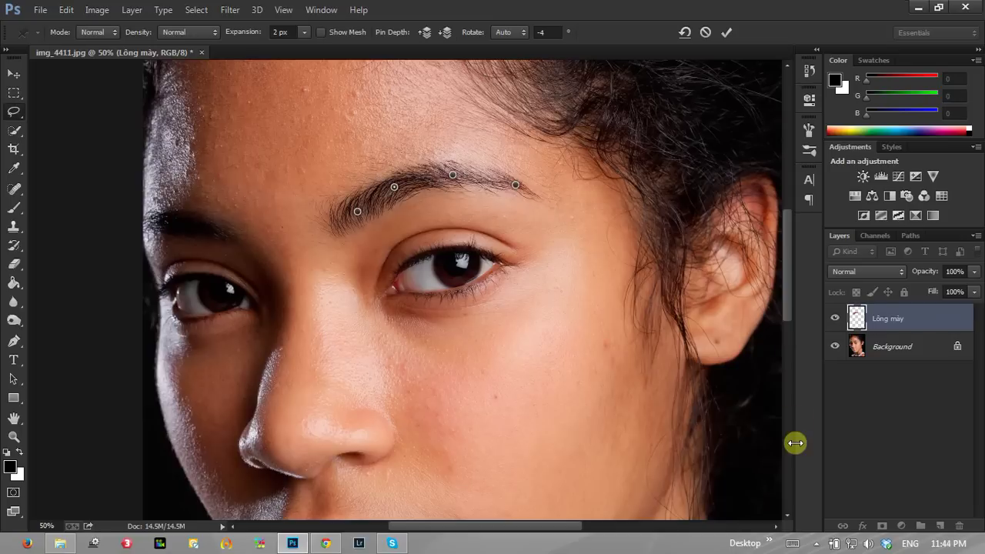
- Commit the first eyebrow warp and compare before and after
click(727, 32)
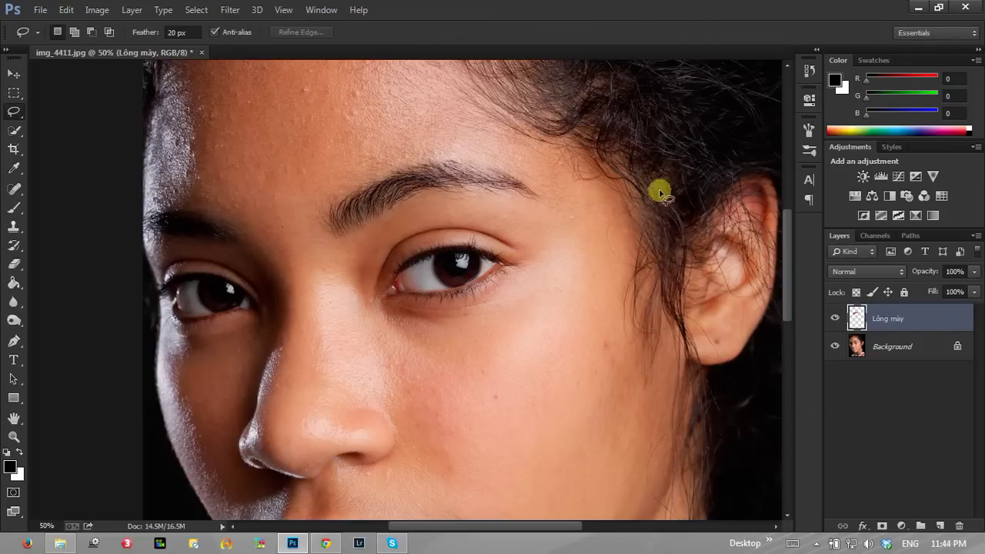
click(836, 319)
click(836, 318)
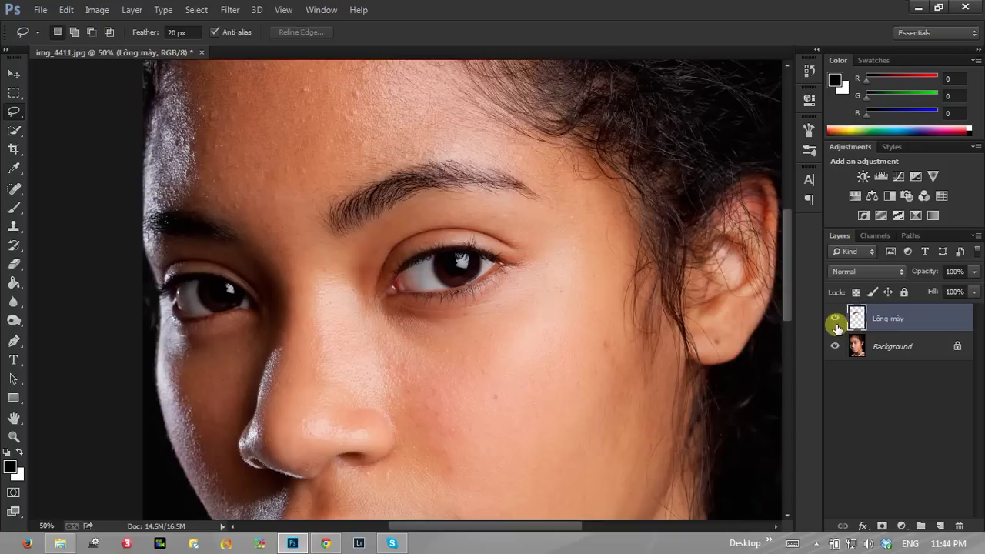
click(836, 318)
click(836, 318)
- Fit the photo on screen, compare the eyebrow layer, then zoom in on the eyebrow
click(13, 436)
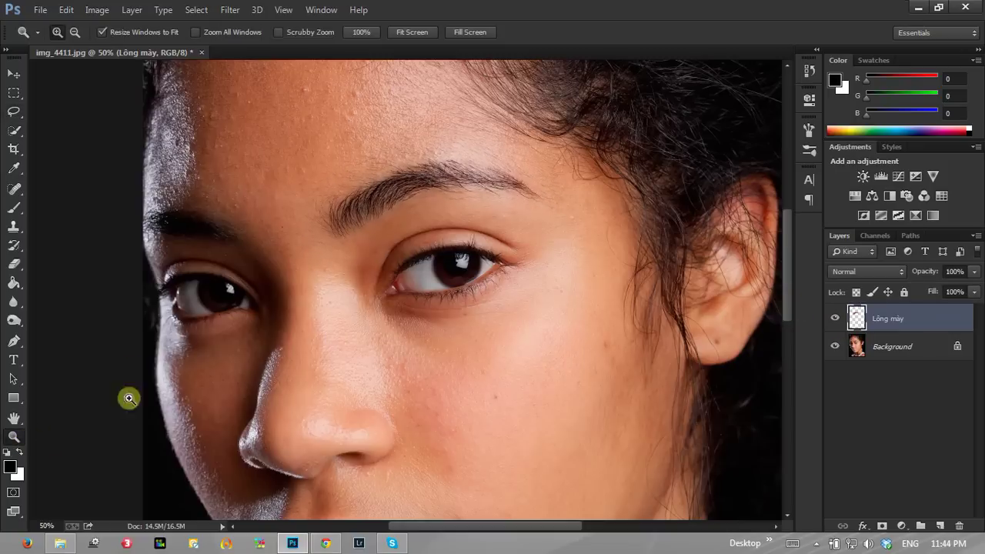
right_click(488, 254)
click(509, 260)
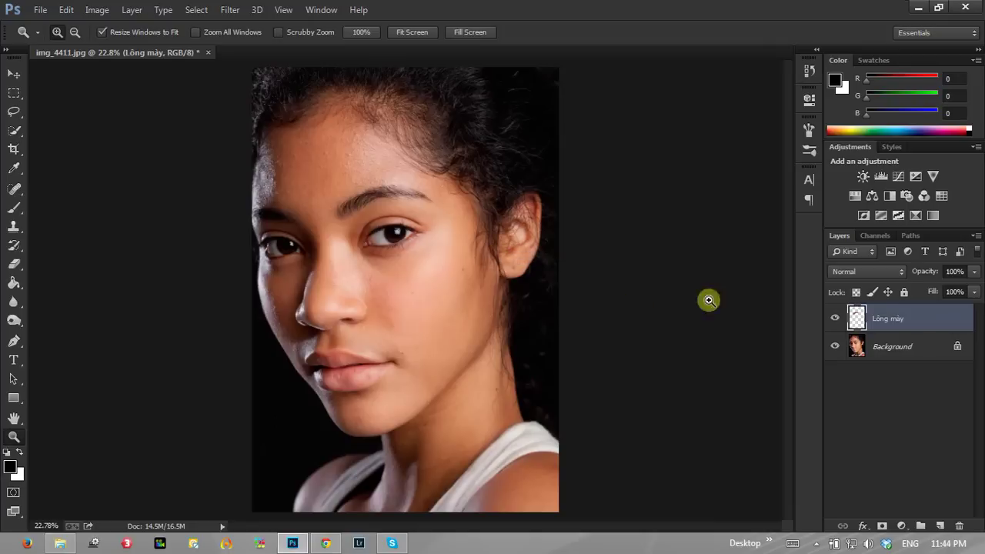
click(833, 318)
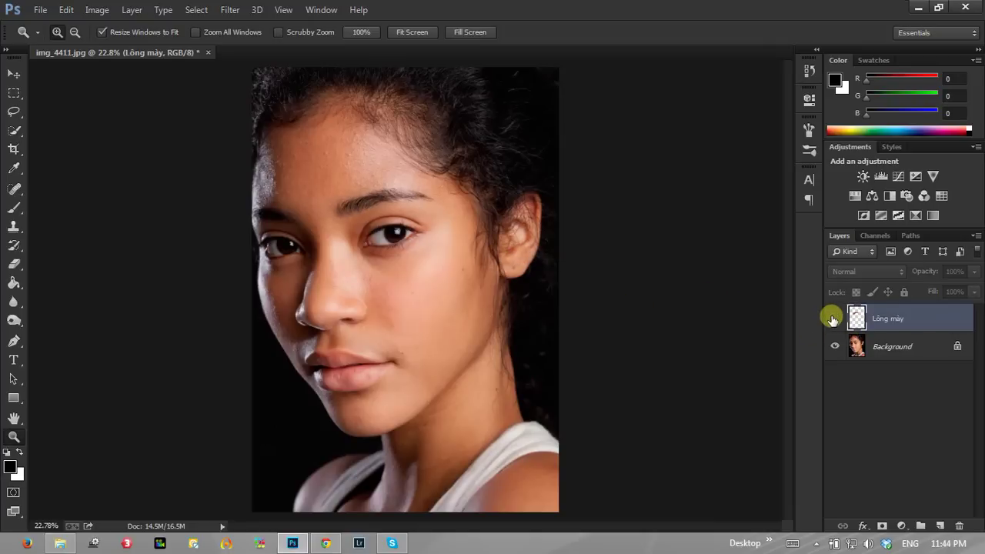
click(833, 318)
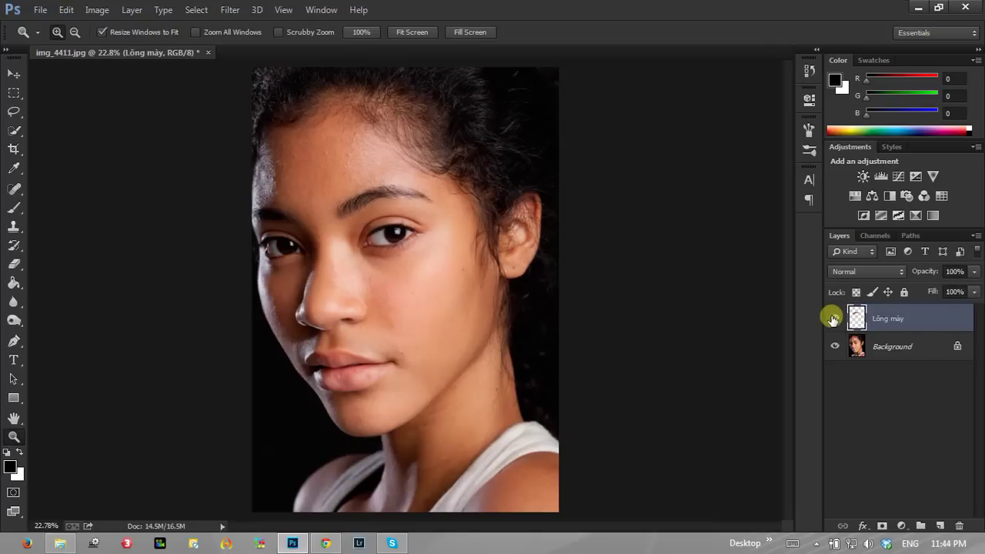
click(359, 194)
click(359, 194)
click(361, 194)
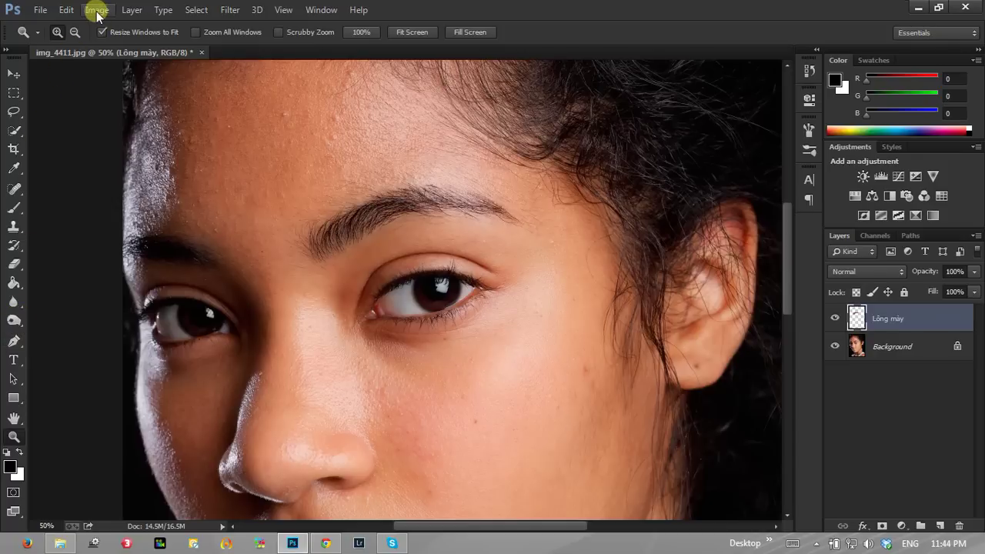
- Apply a second Puppet Warp with five eyebrow pins, raising the inner end
click(66, 9)
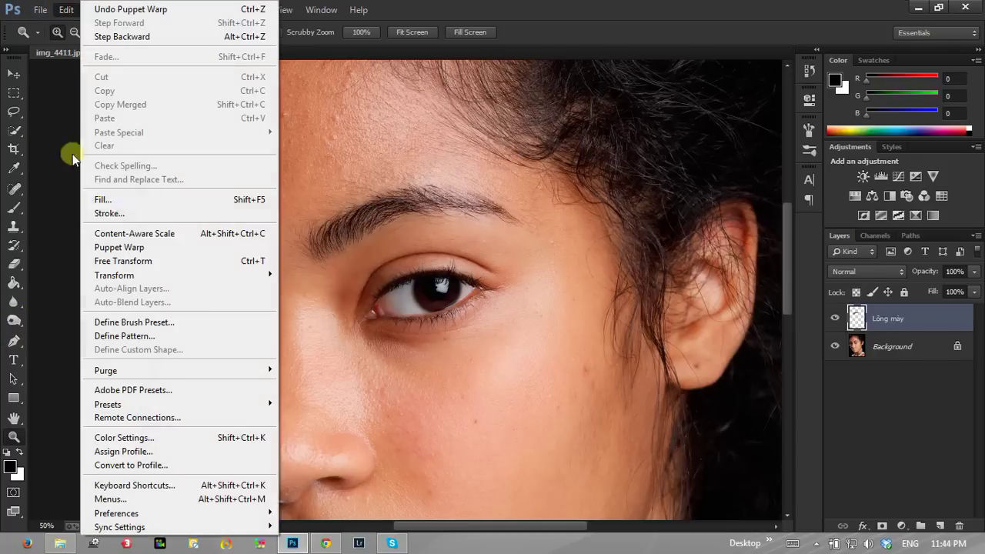
click(166, 253)
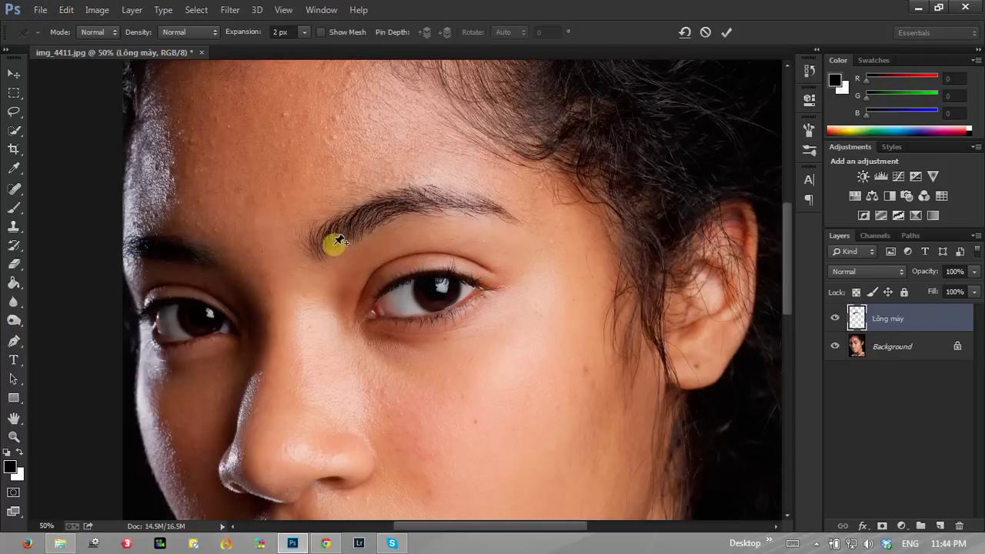
click(327, 247)
click(364, 218)
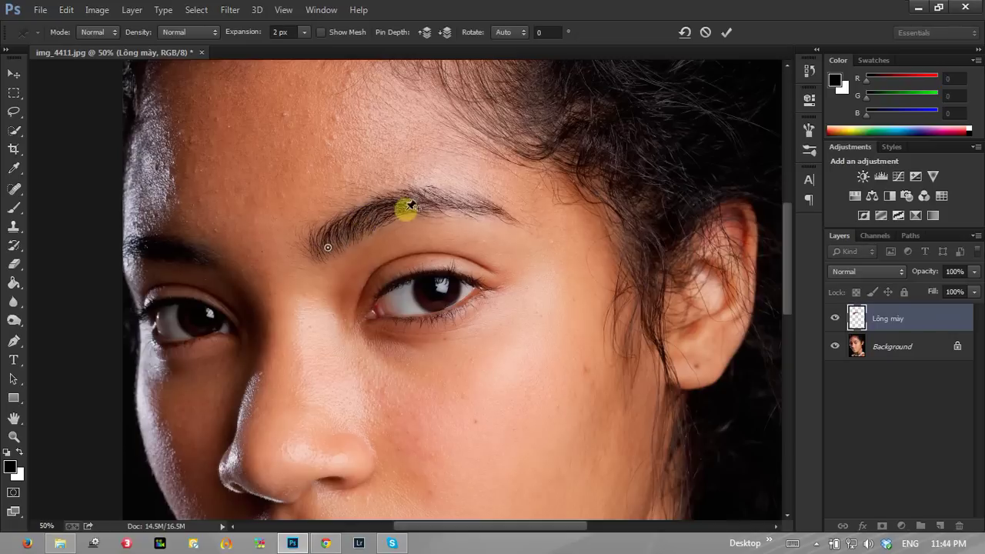
click(422, 199)
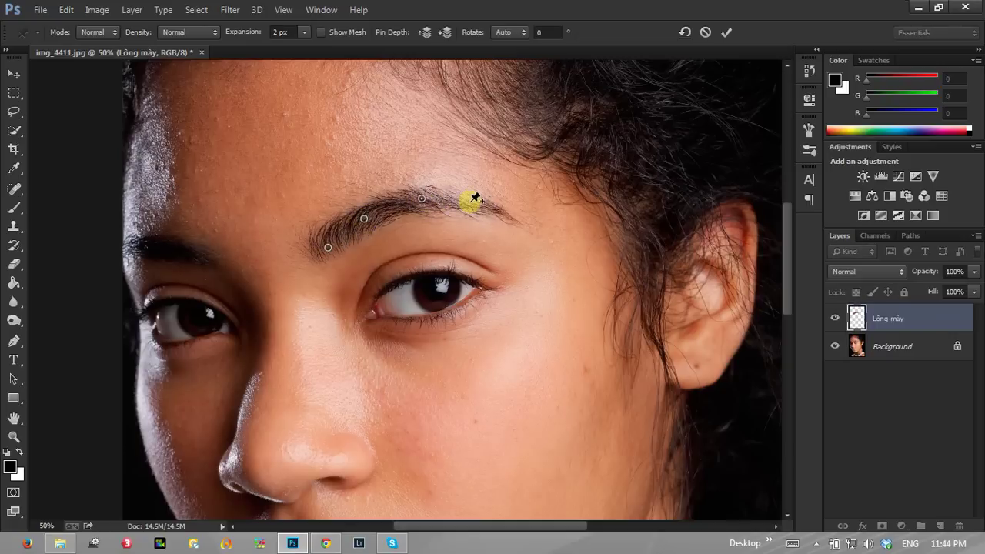
click(469, 201)
click(514, 219)
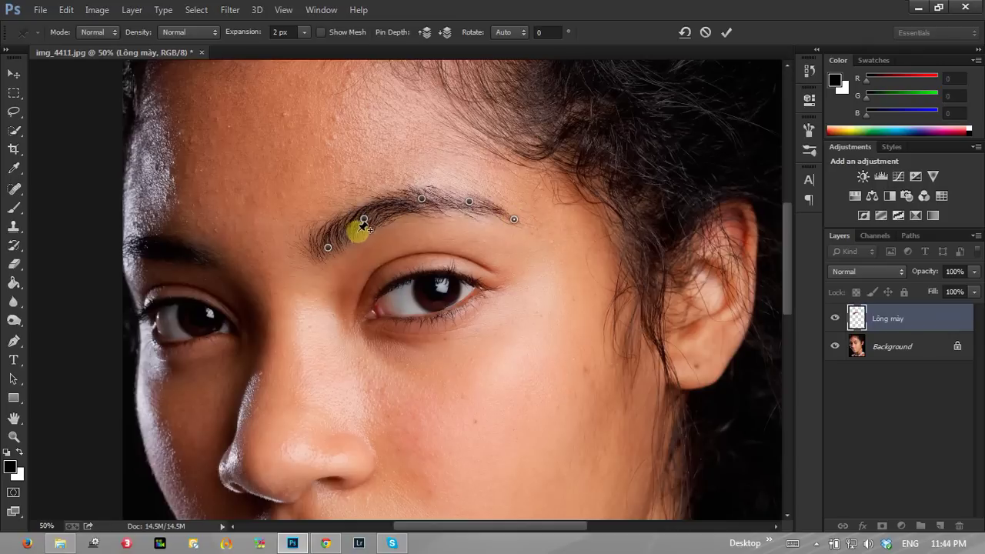
drag(328, 249, 330, 246)
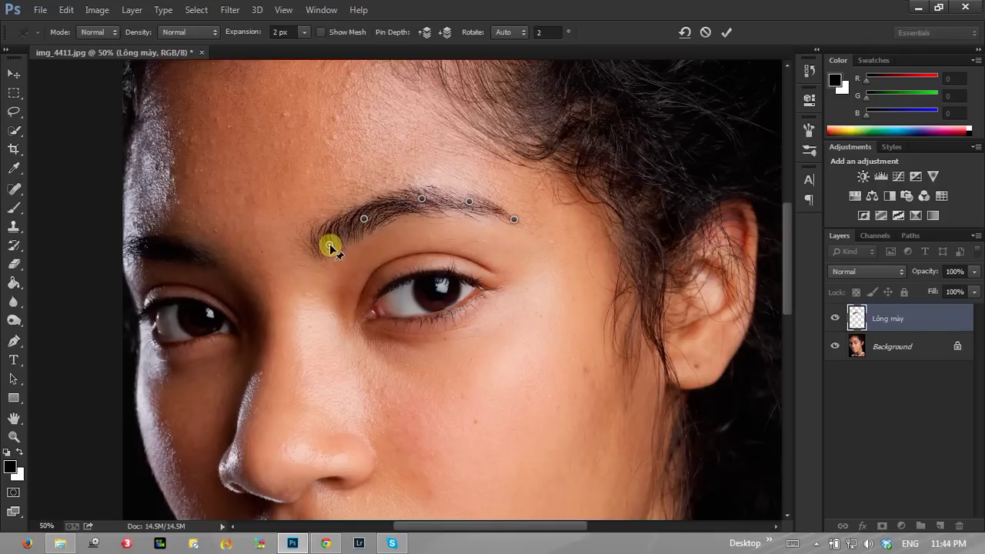
drag(329, 246, 368, 223)
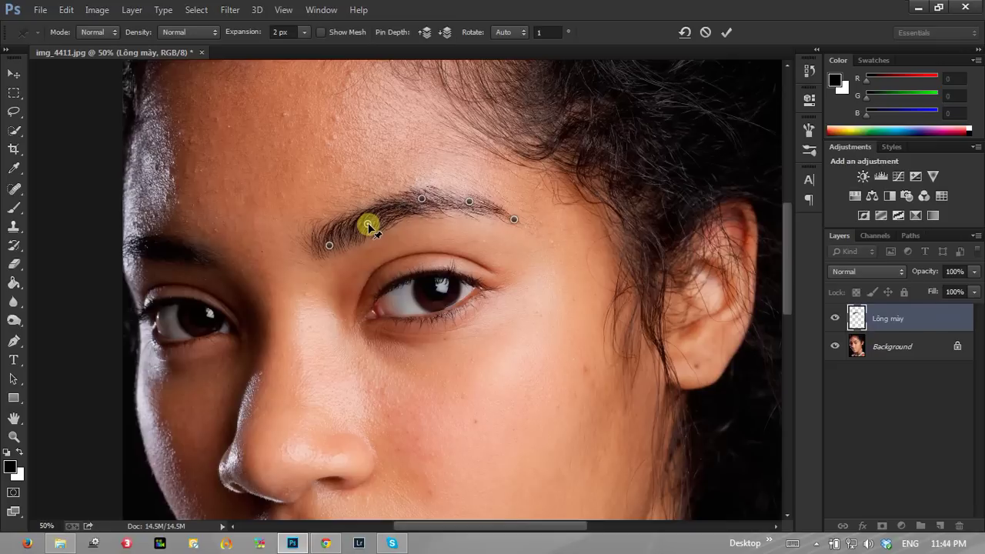
- Commit the warp and compare the reshaped eyebrow with the original at fit-to-screen
key(Return)
key(z)
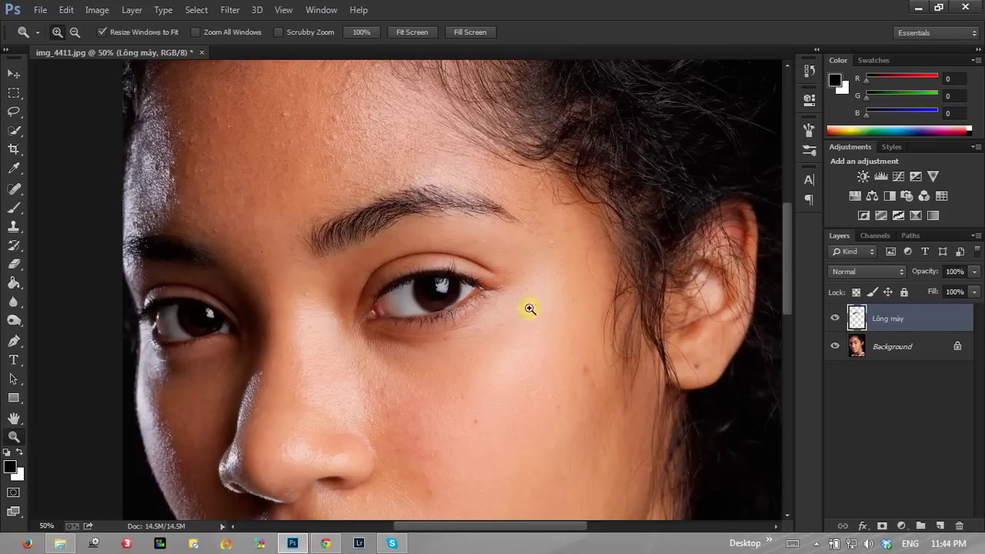
click(834, 319)
click(833, 321)
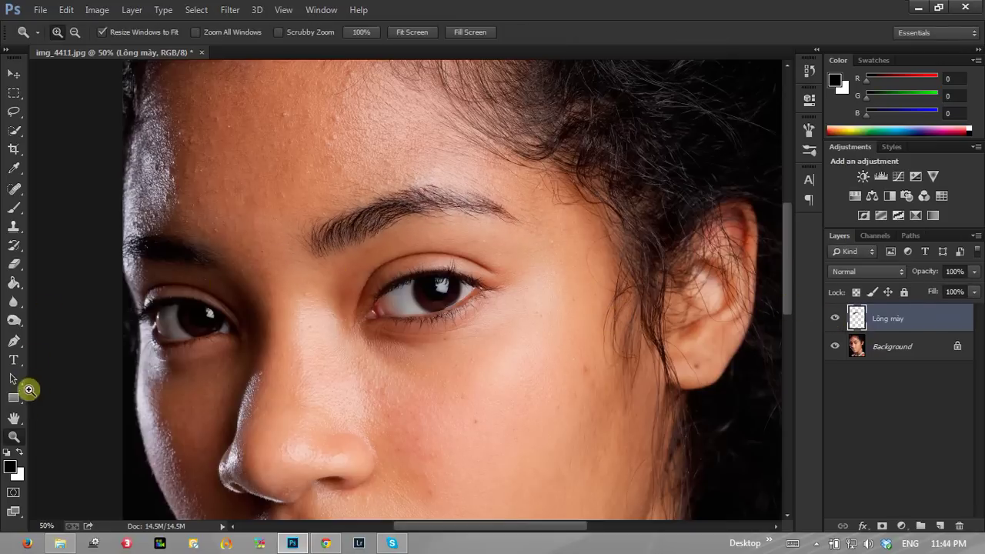
right_click(431, 213)
click(444, 219)
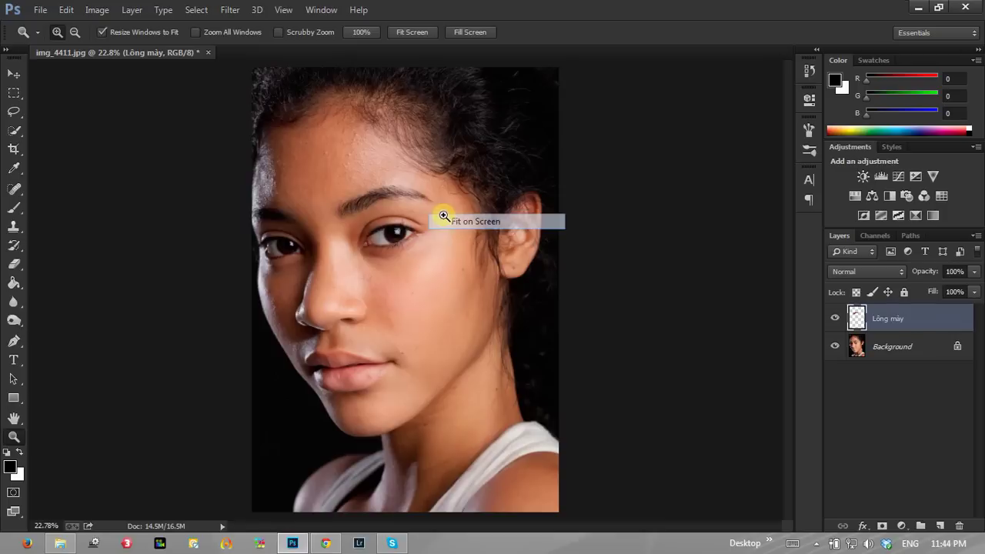
click(836, 318)
click(836, 319)
click(836, 319)
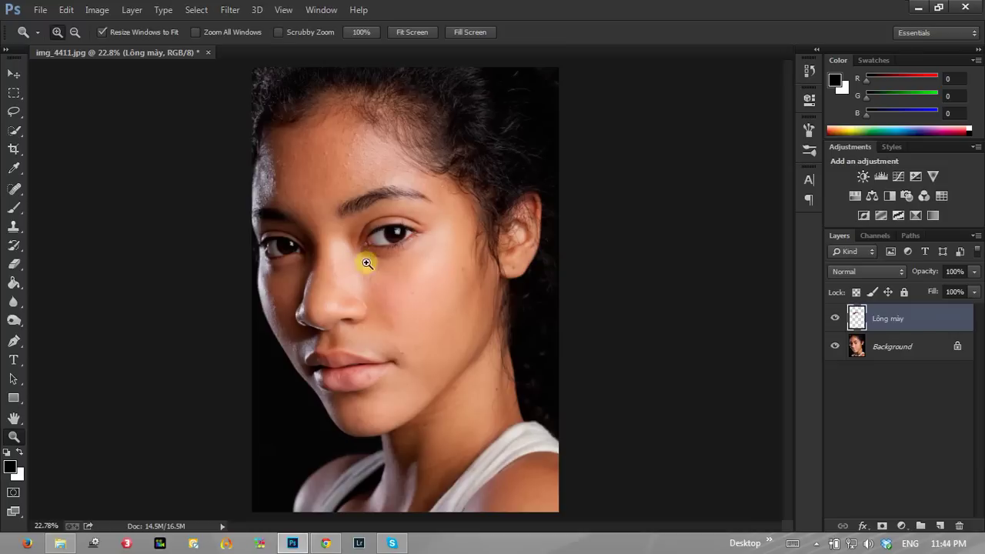
- Zoom to 100% on the forehead, panning to show its left side
click(378, 305)
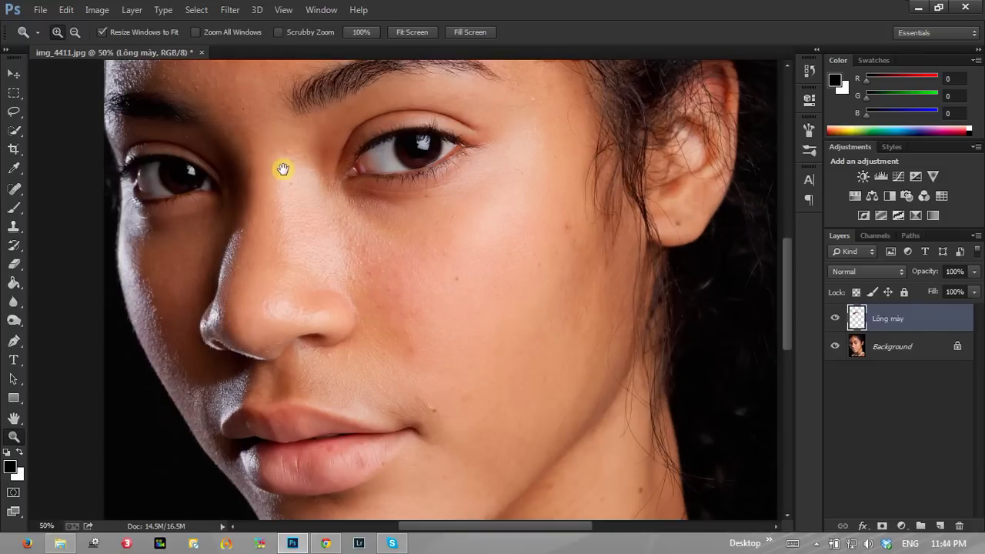
mouse_move(284, 169)
mouse_down()
mouse_move(444, 336)
mouse_move(433, 383)
mouse_move(268, 292)
mouse_up()
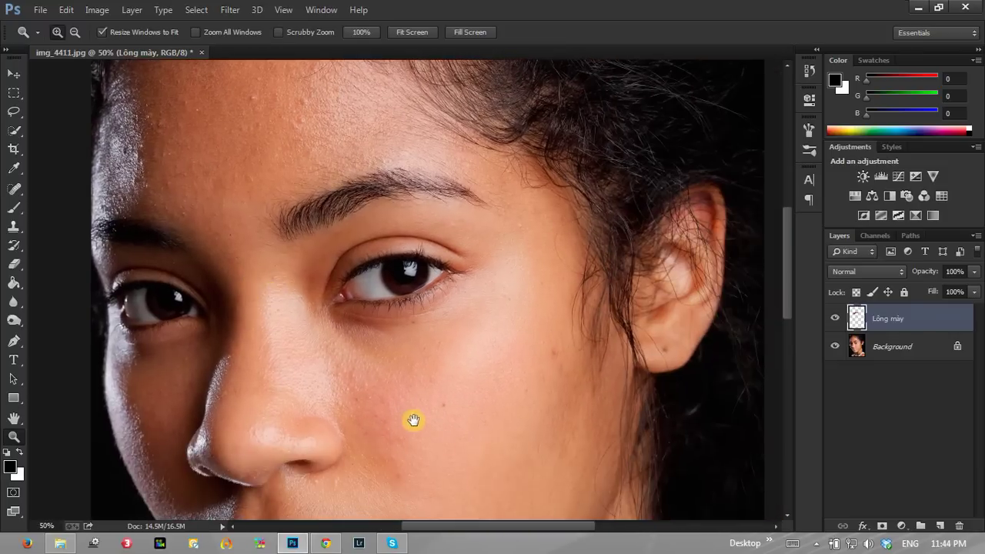
mouse_move(413, 419)
mouse_down()
mouse_move(477, 264)
mouse_move(565, 356)
mouse_up()
drag(449, 235, 446, 374)
click(328, 215)
click(326, 215)
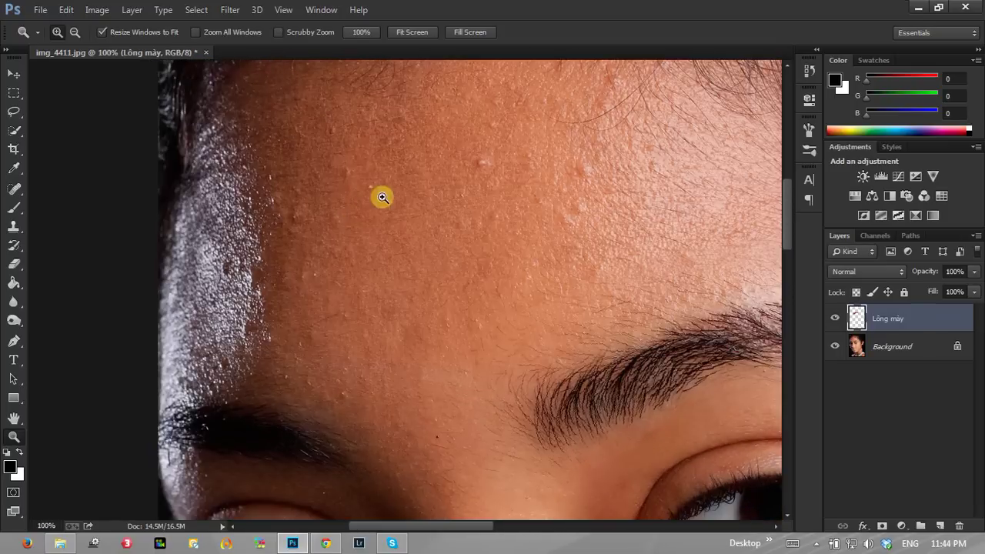
drag(447, 187, 559, 238)
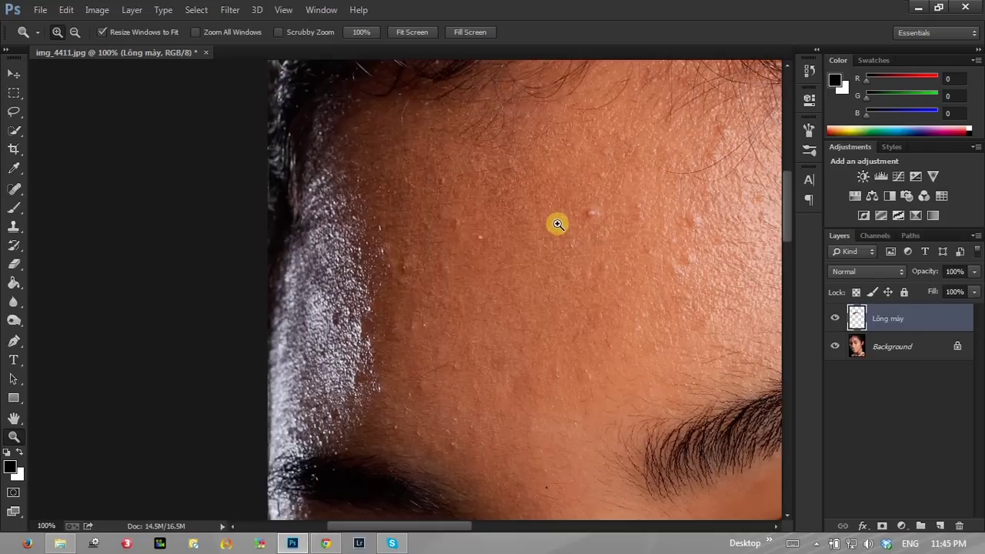
- Add a new Layer 1 and set the Spot Healing Brush to Sample All Layers
key(ctrl+shift+n)
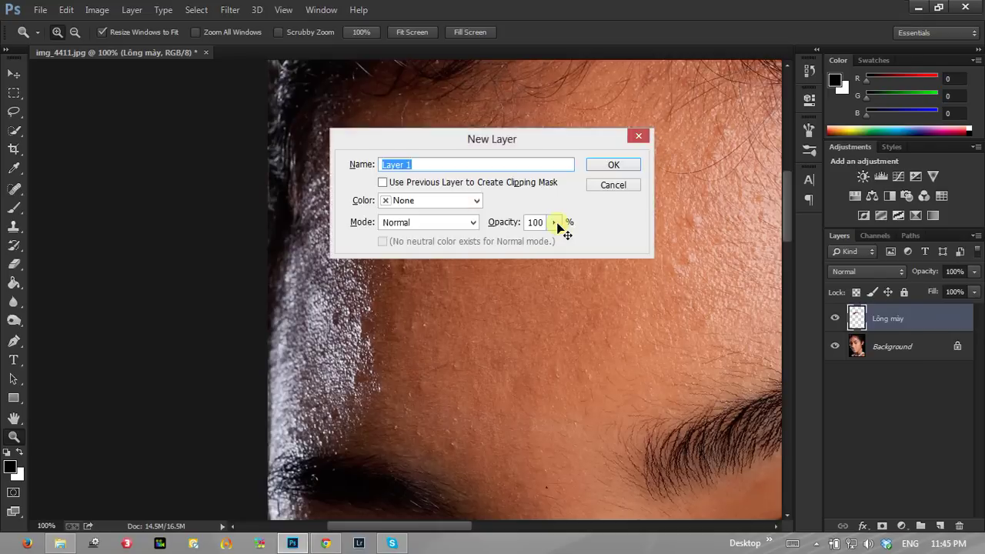
click(614, 165)
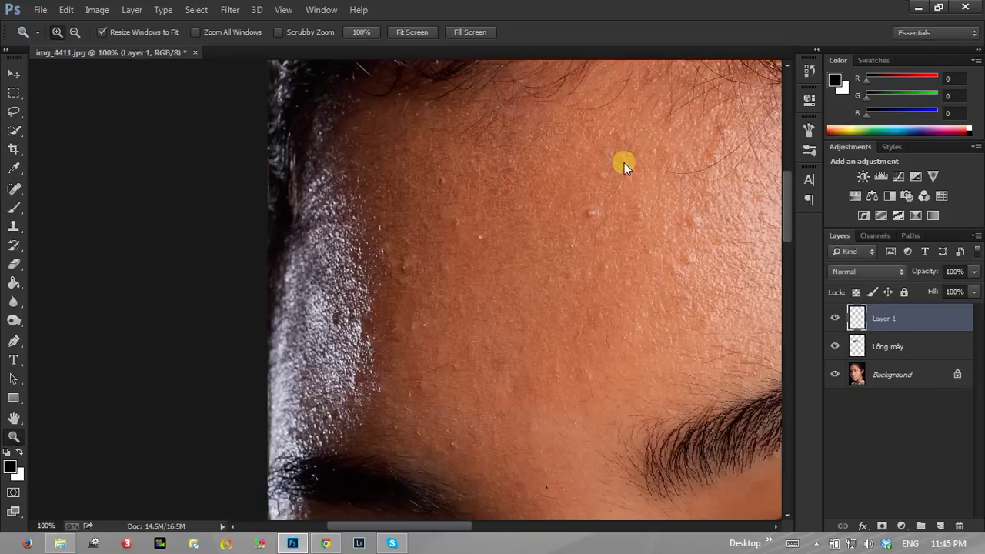
click(14, 188)
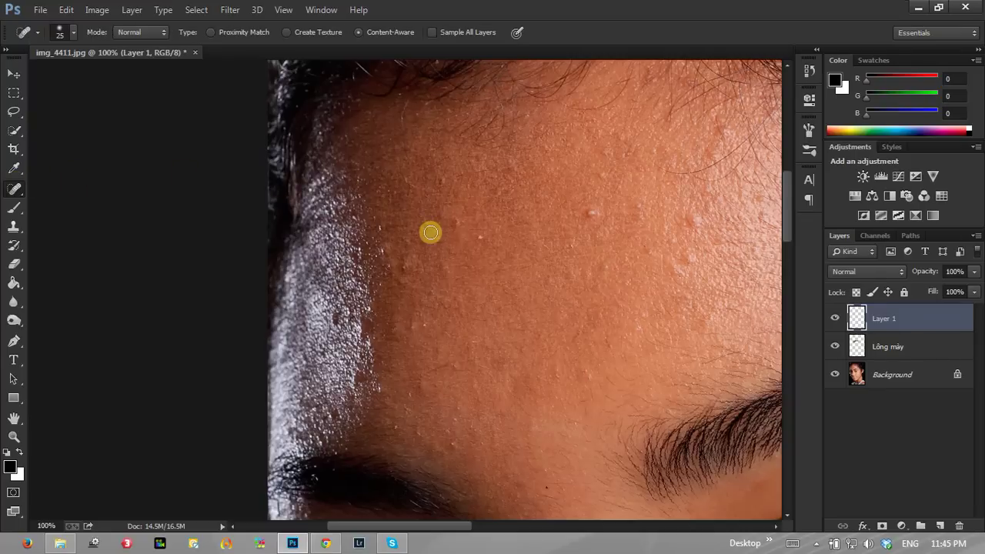
right_click(14, 188)
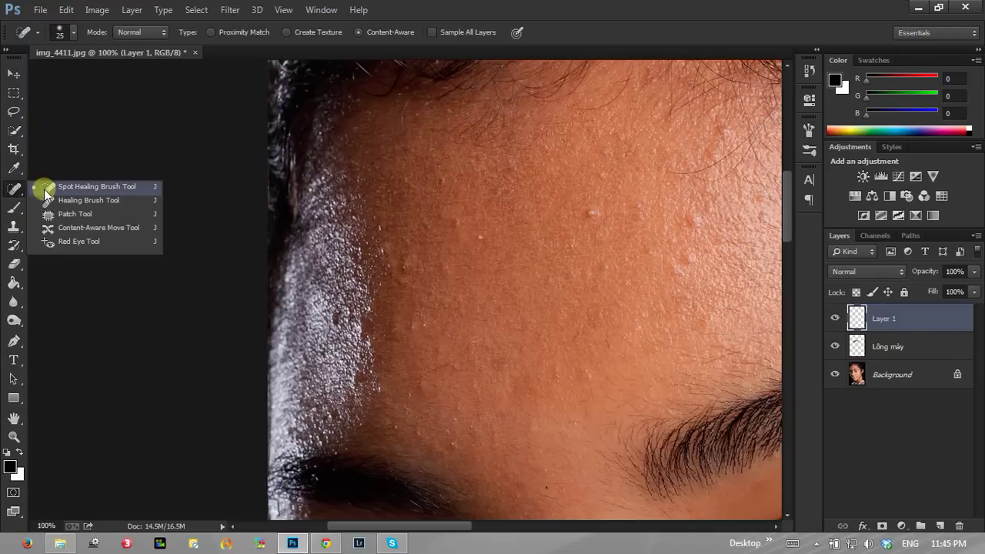
click(80, 186)
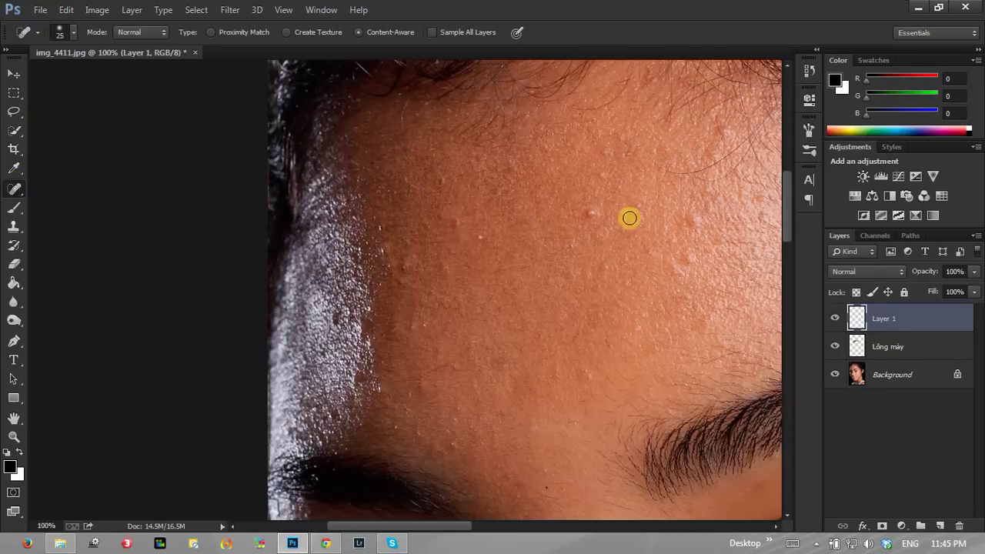
click(592, 215)
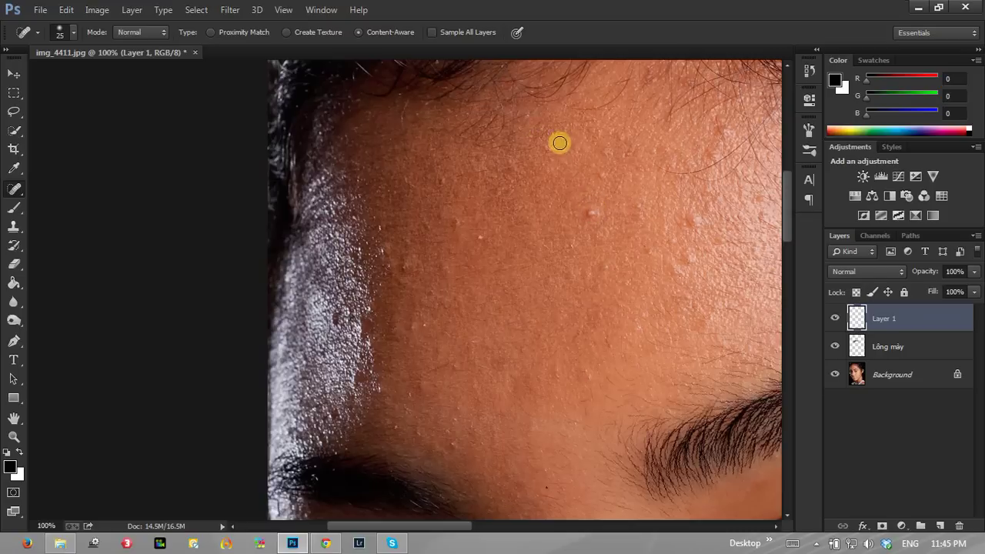
click(433, 31)
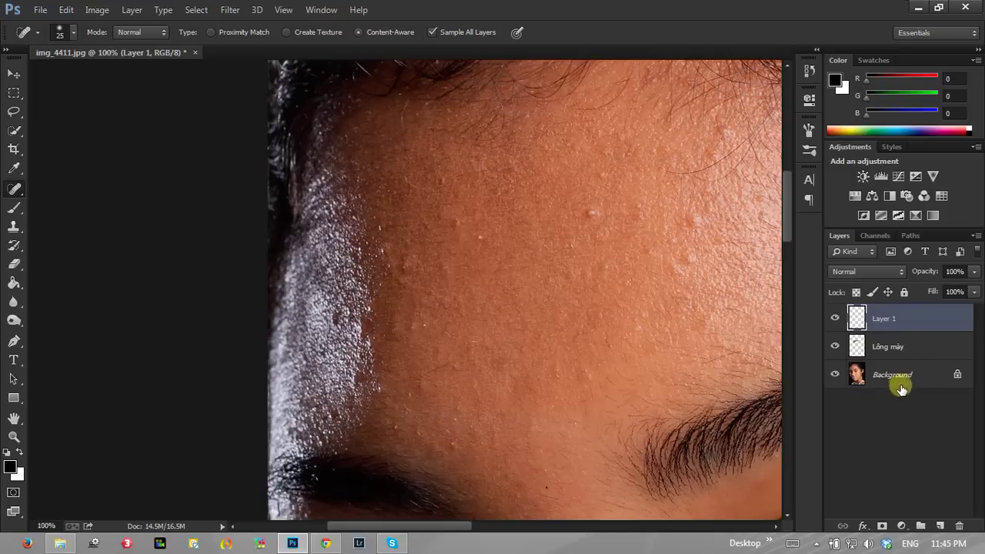
- Heal the forehead blemishes and the small mark below the lower lip
click(589, 210)
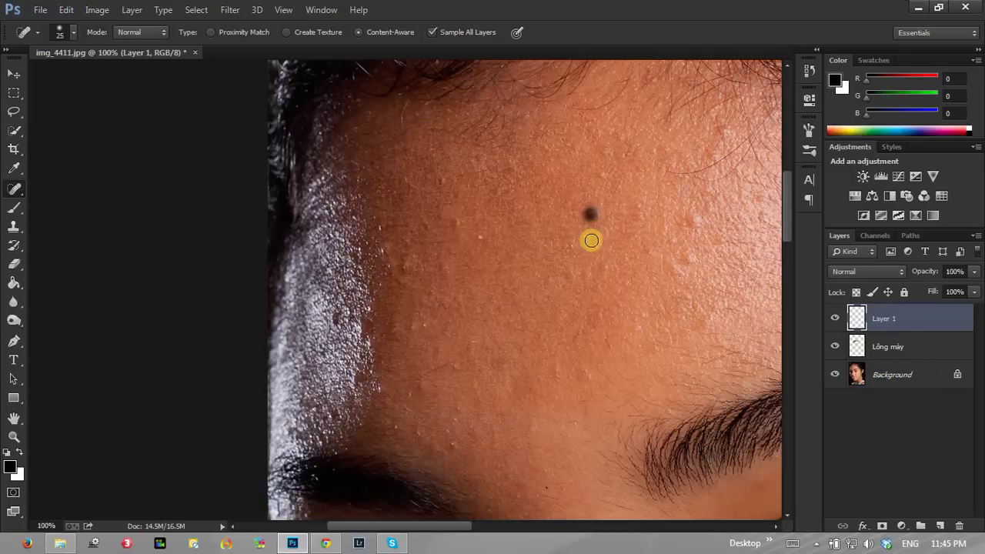
click(604, 173)
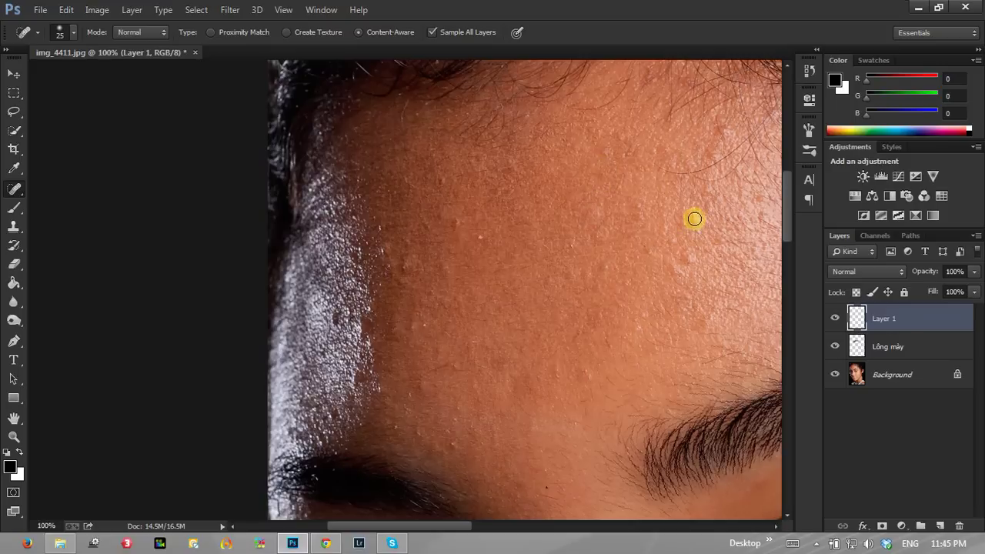
click(693, 218)
click(689, 261)
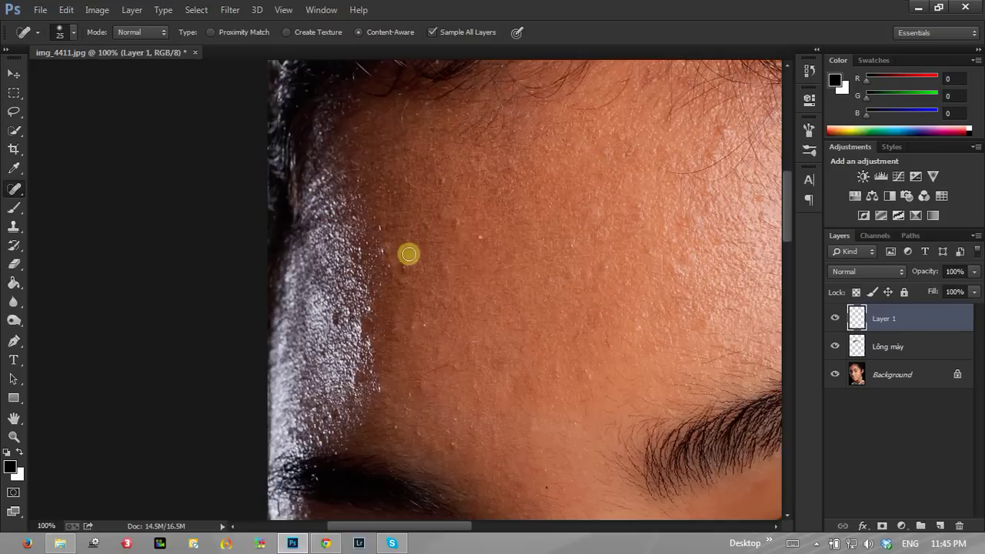
click(402, 266)
drag(788, 215, 798, 370)
click(633, 197)
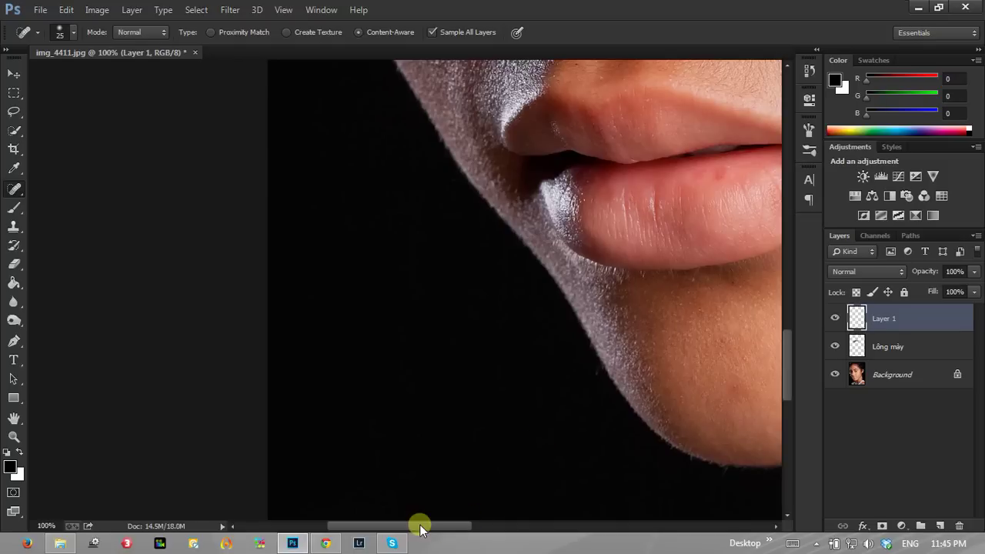
- Heal the blemishes beside the mouth corner, on the chin and on the cheek
drag(418, 526, 526, 525)
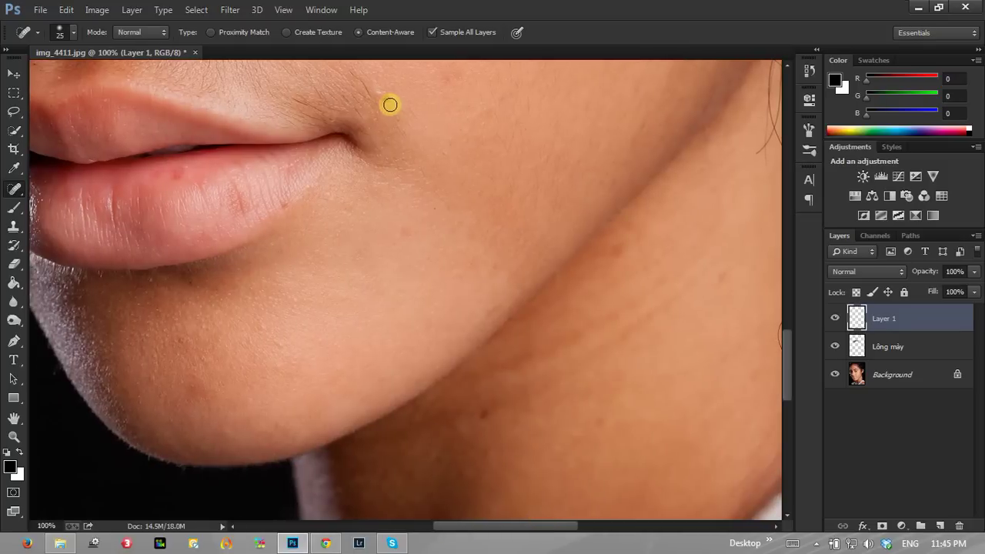
click(385, 100)
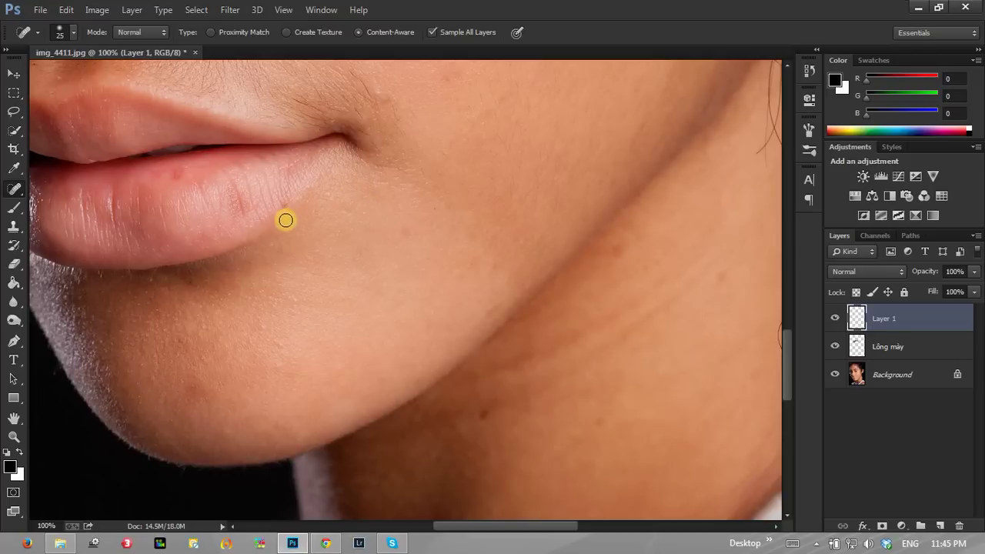
click(479, 418)
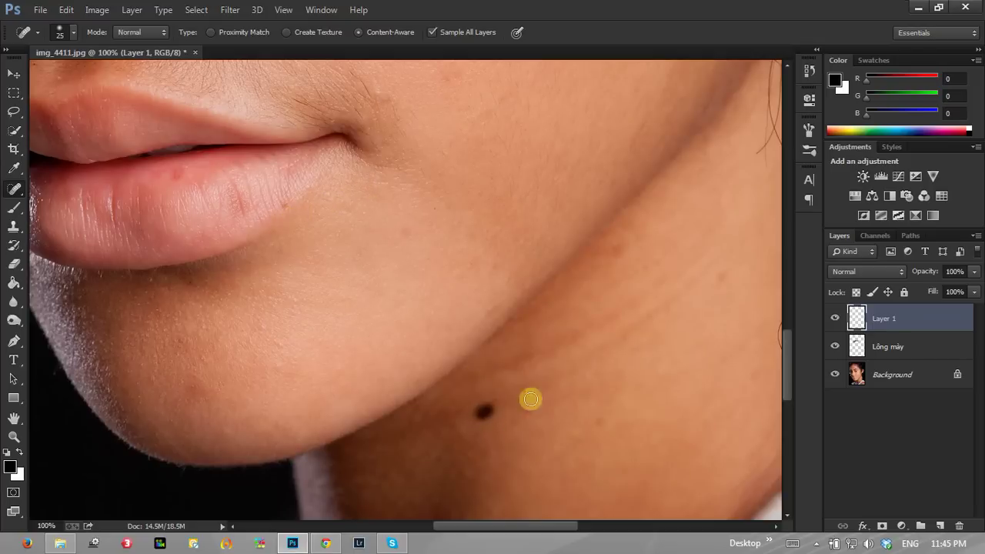
drag(789, 340, 793, 270)
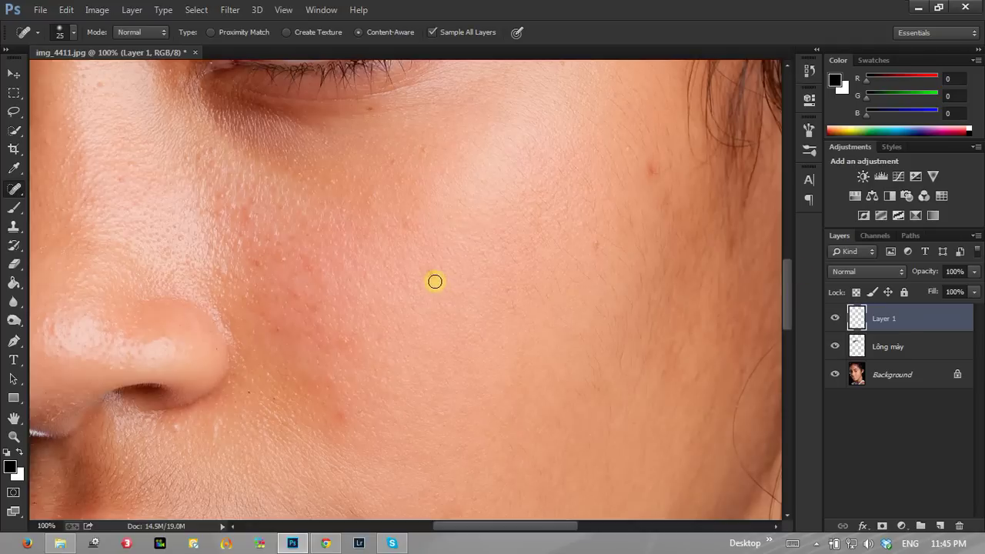
click(429, 273)
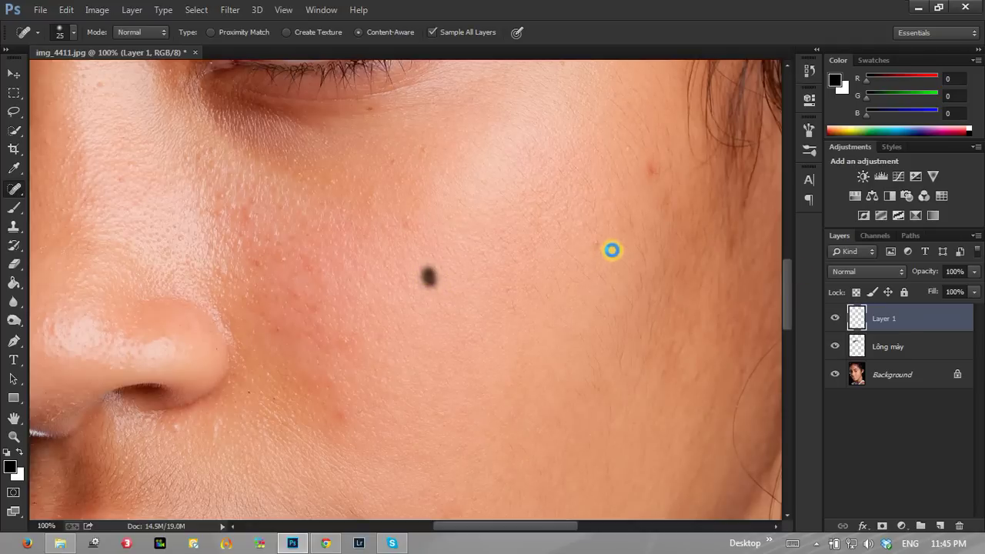
- Heal the spots on the upper cheek and below the eye
click(653, 169)
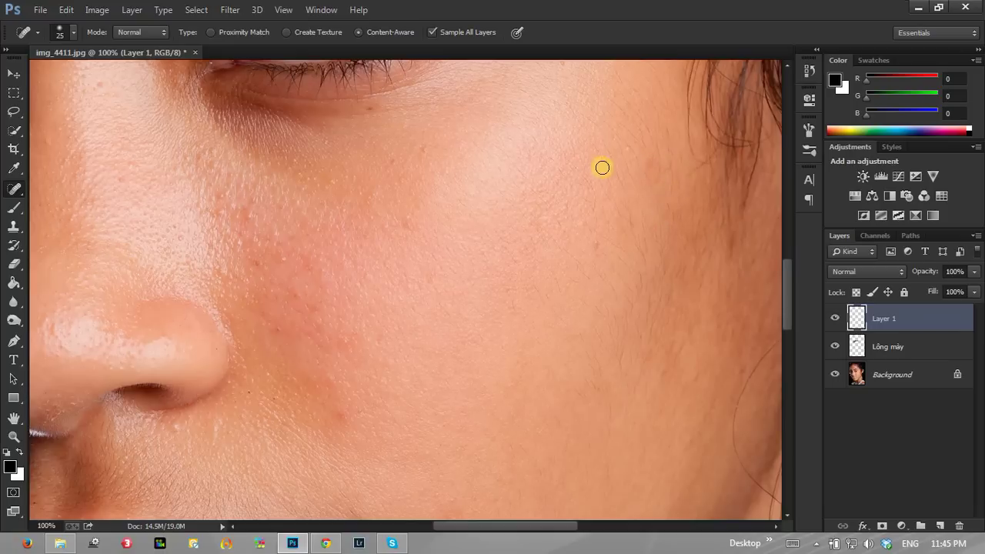
click(652, 154)
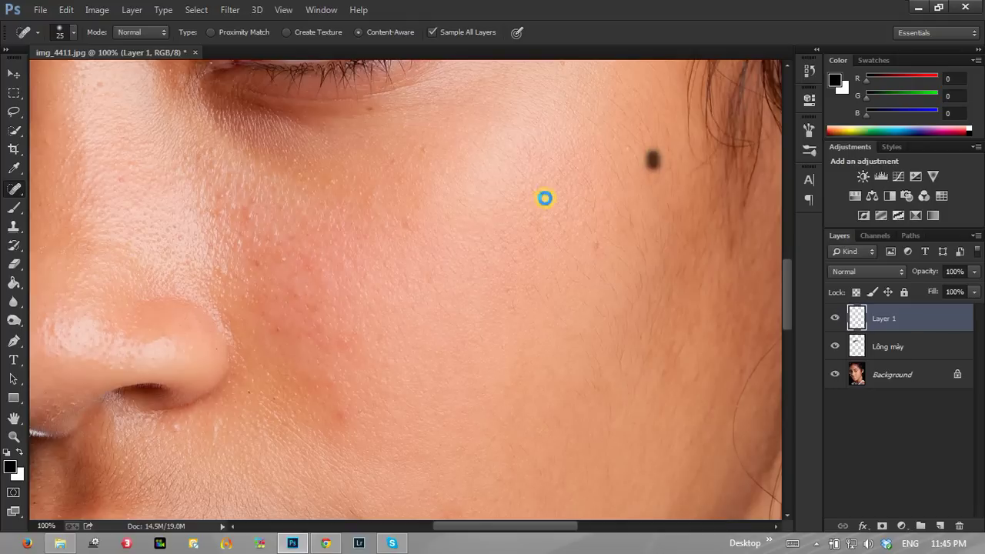
click(598, 243)
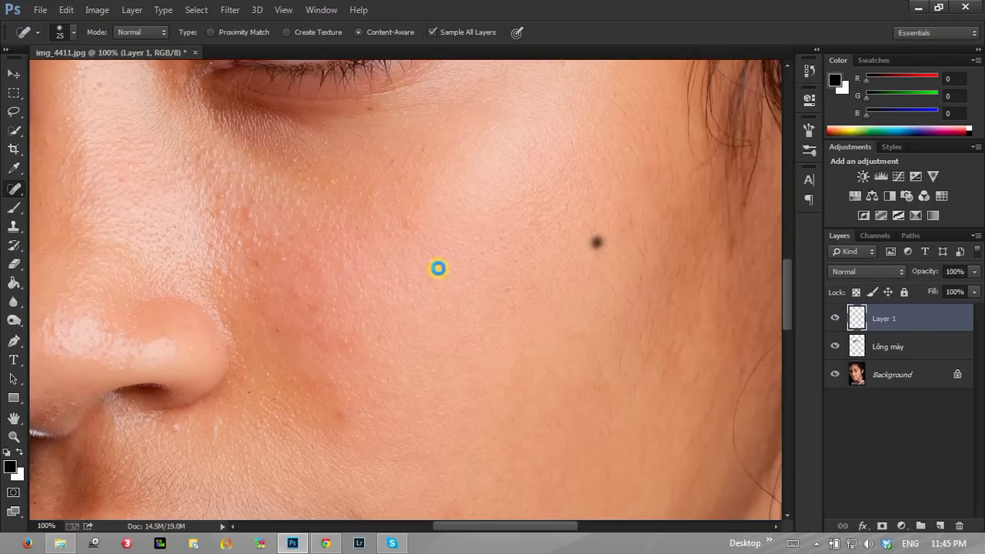
click(426, 151)
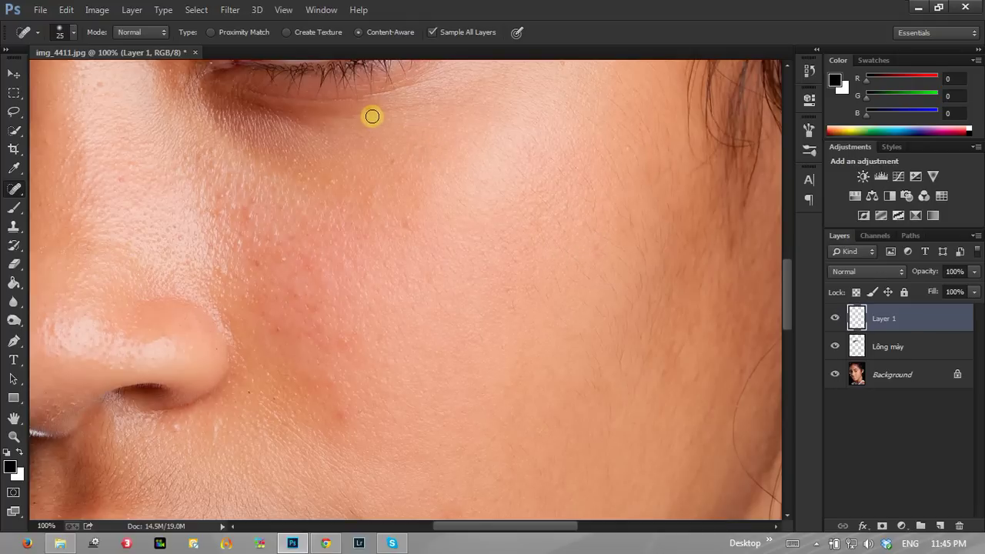
click(401, 178)
click(395, 159)
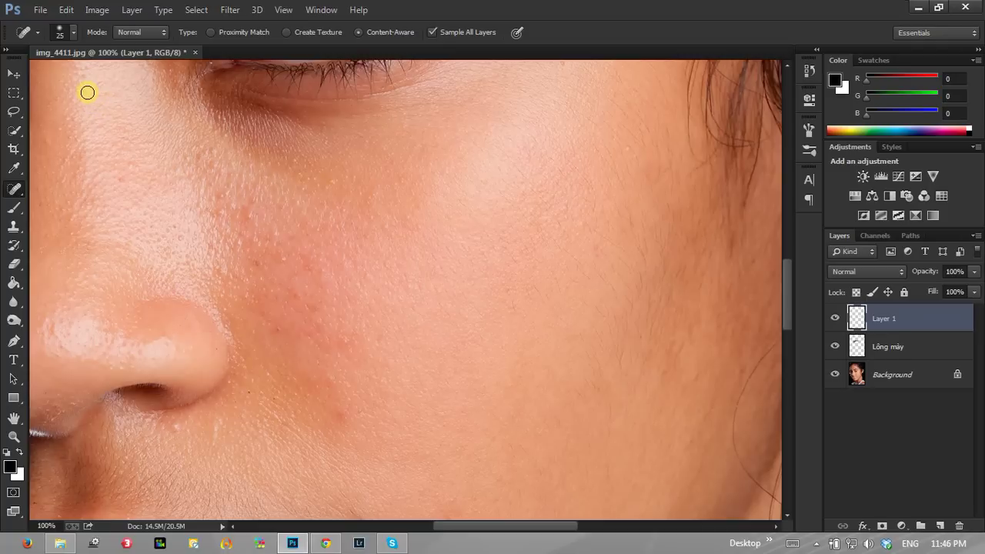
- Heal the blemish beside the nose and a spot near the mouth
click(278, 329)
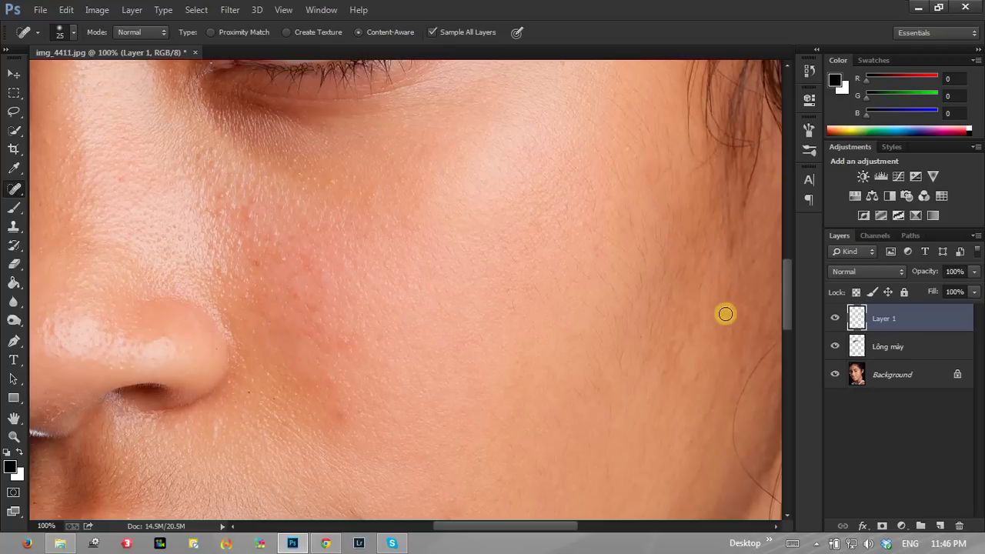
mouse_move(786, 274)
mouse_down()
mouse_move(789, 351)
mouse_move(790, 324)
mouse_up()
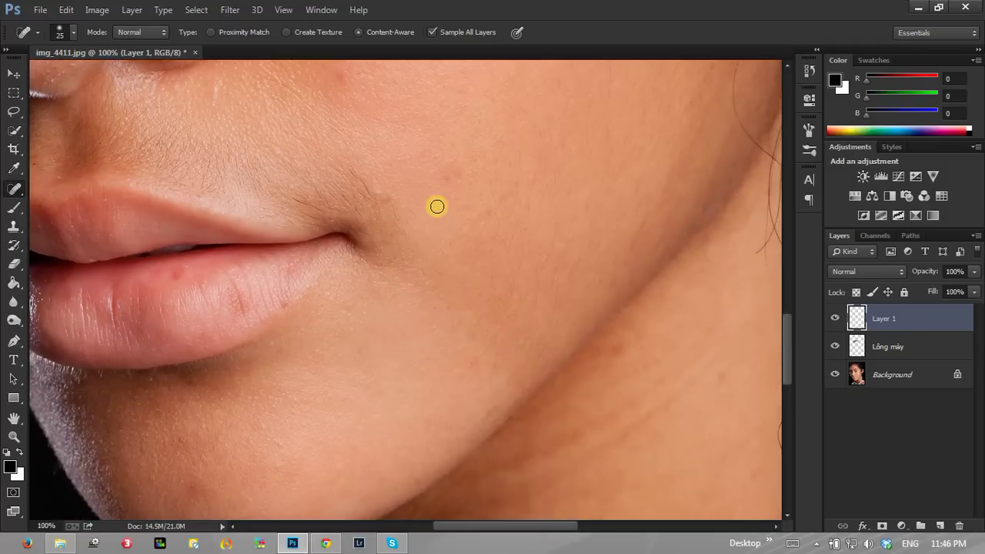
click(450, 178)
mouse_move(528, 520)
mouse_down()
mouse_move(576, 516)
mouse_move(565, 516)
mouse_up()
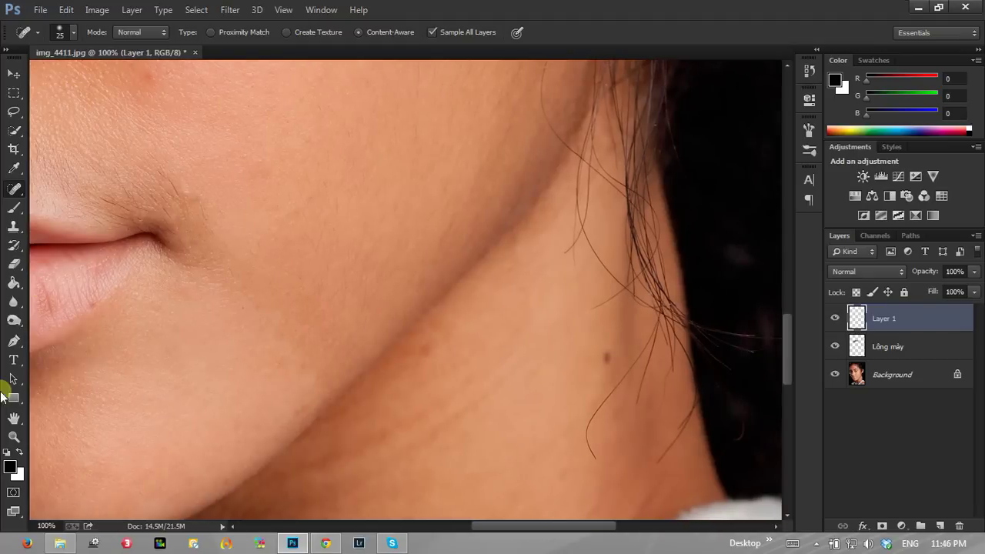
- Fit the portrait on screen, then zoom in on the nose bridge and brow
click(13, 437)
right_click(170, 257)
click(188, 265)
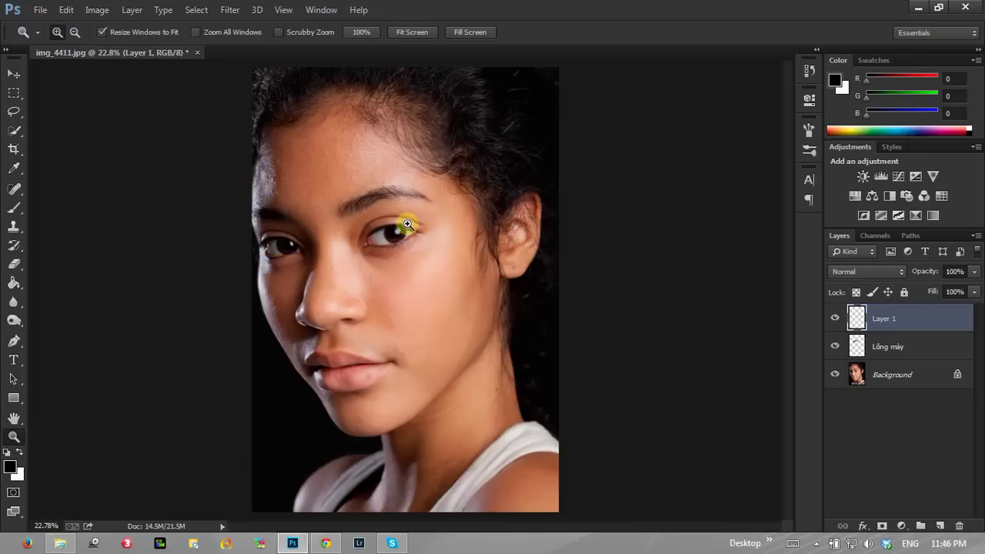
click(407, 277)
click(321, 221)
click(321, 221)
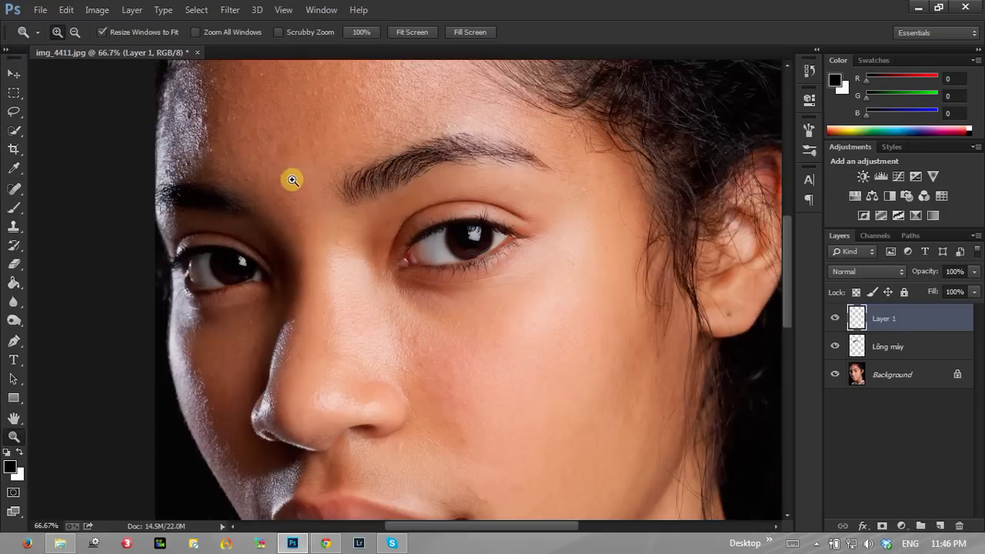
click(293, 180)
- Refit the portrait and zoom into the healed cheek at 100%
right_click(434, 266)
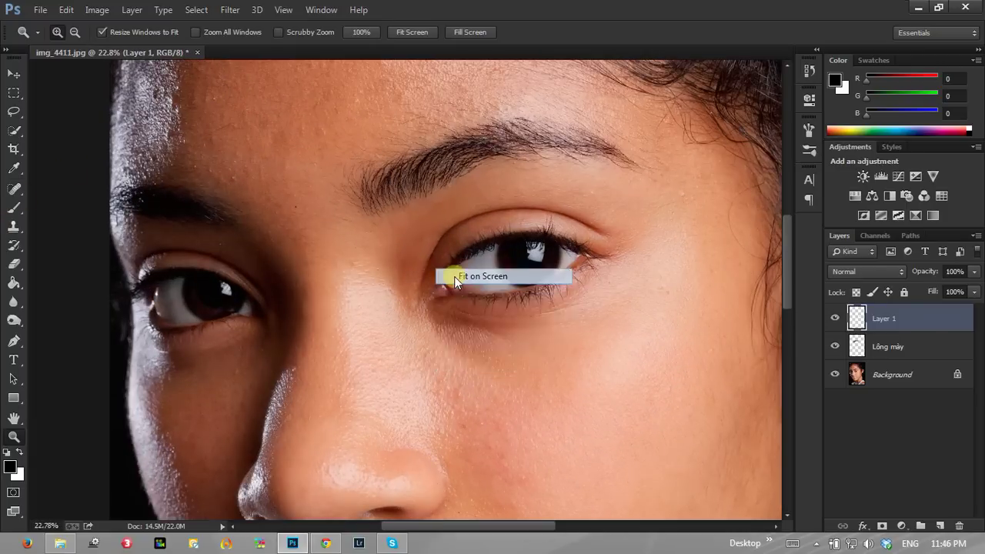
click(469, 275)
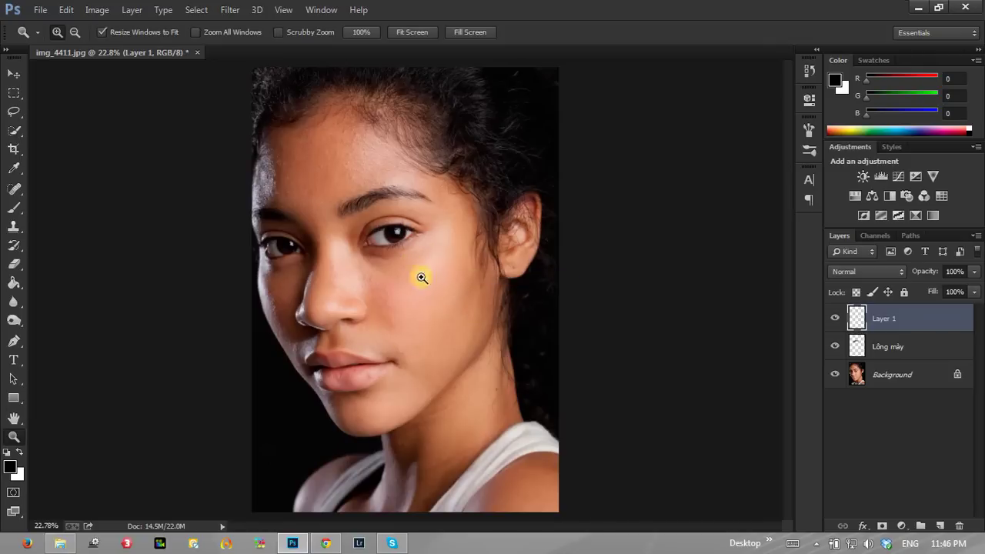
click(380, 298)
click(380, 297)
click(381, 294)
click(385, 290)
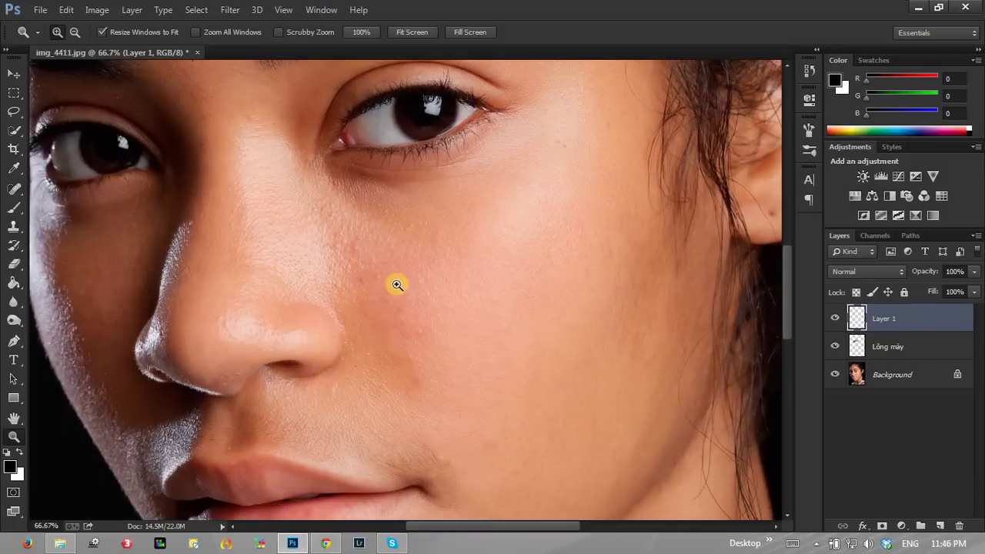
click(399, 282)
- Alternate full-portrait and cheek close-up views again, ending zoomed in near the nose
right_click(391, 235)
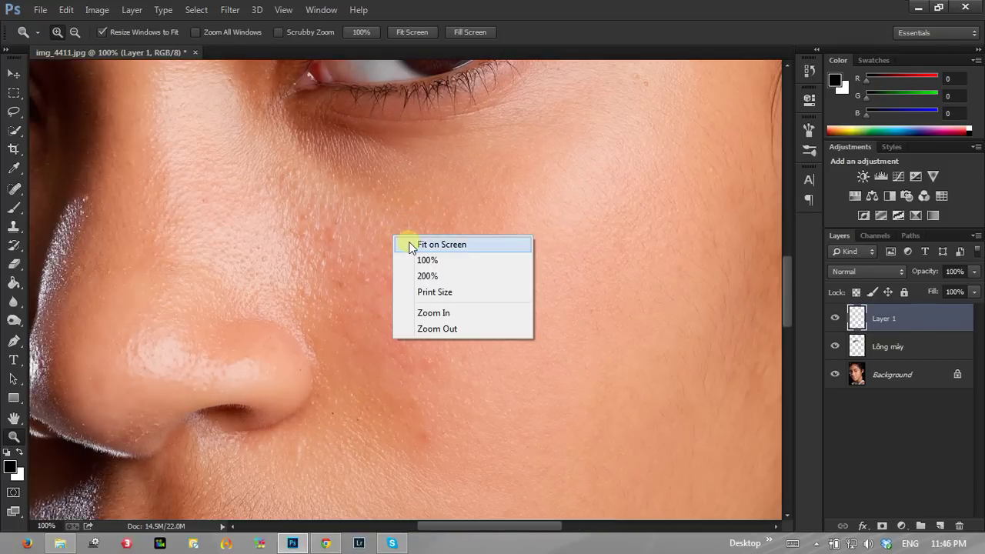
click(406, 245)
click(399, 280)
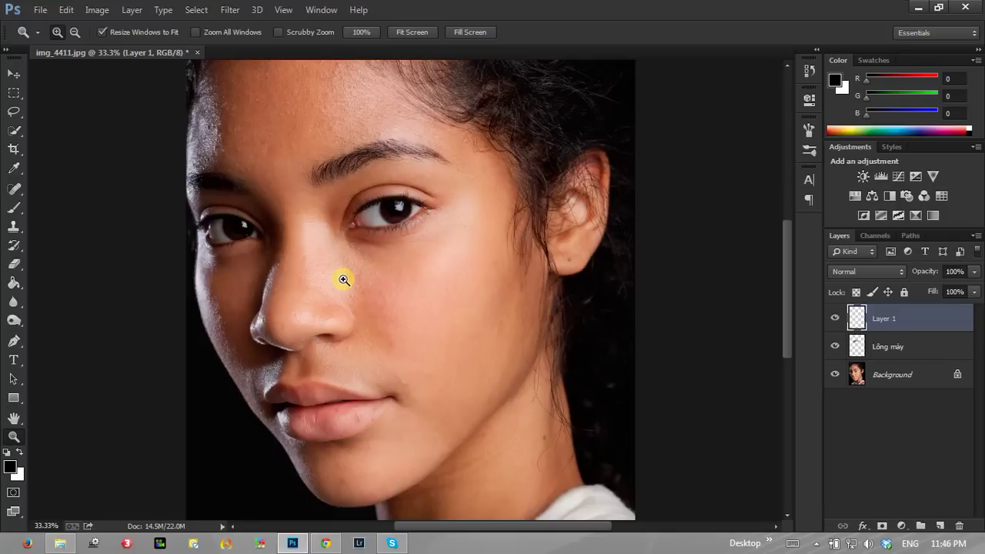
click(391, 280)
click(391, 280)
click(391, 280)
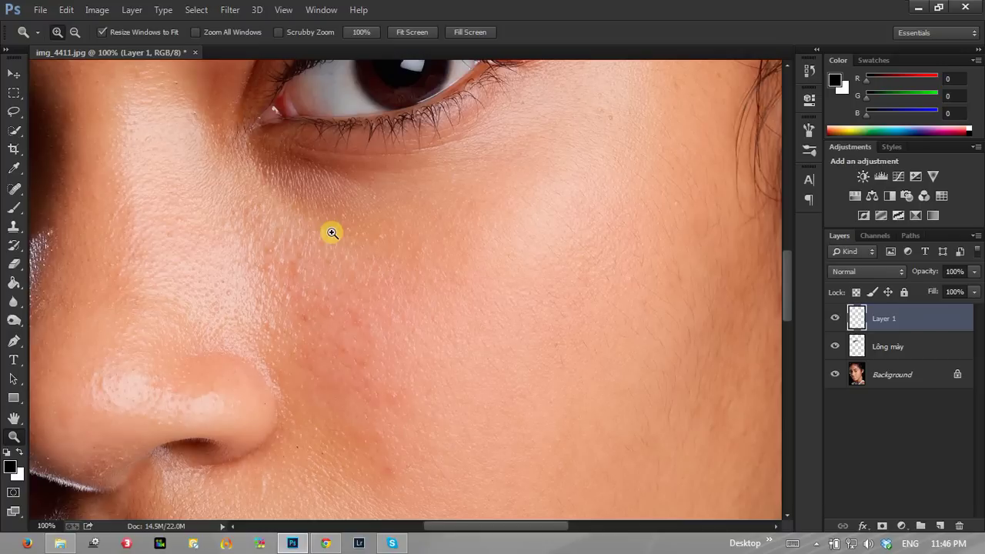
right_click(347, 212)
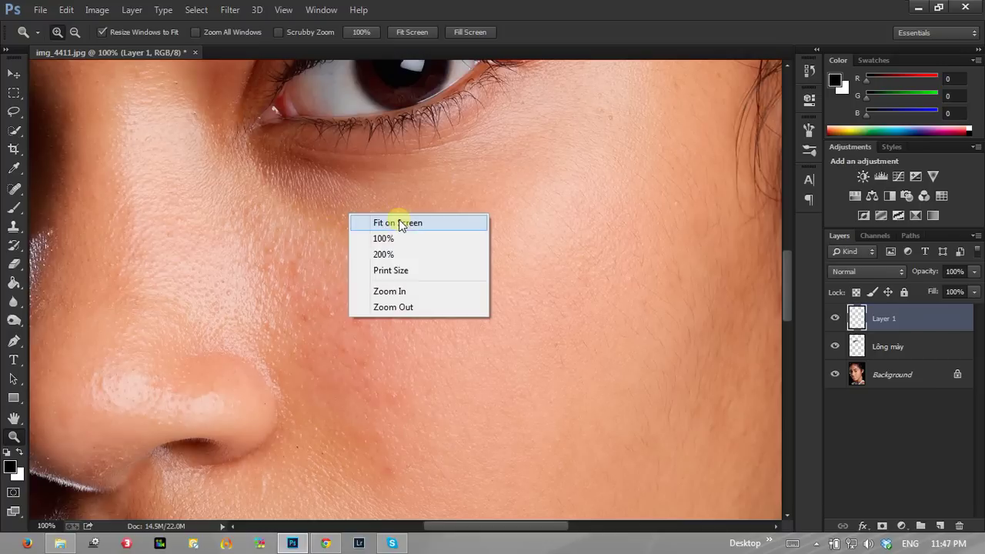
click(396, 223)
click(370, 295)
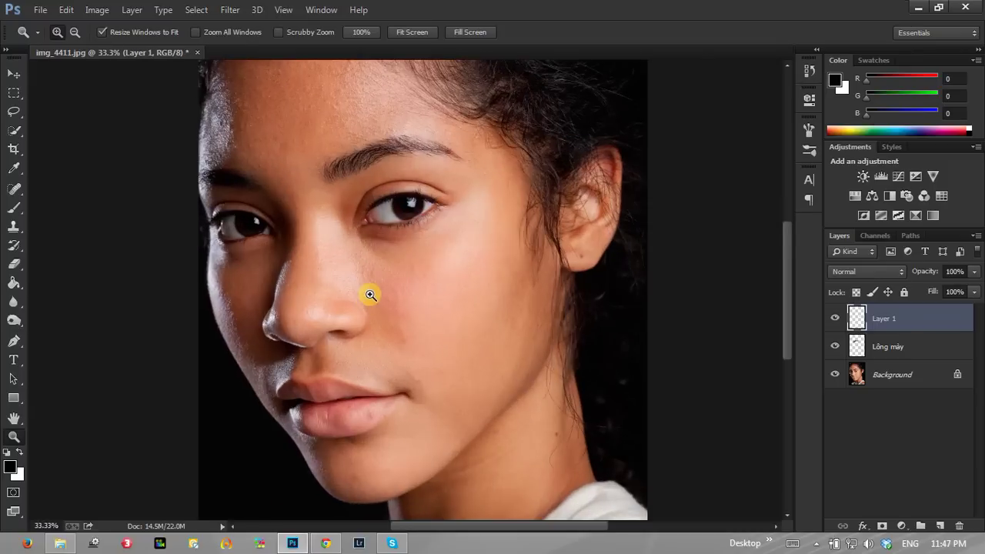
click(371, 295)
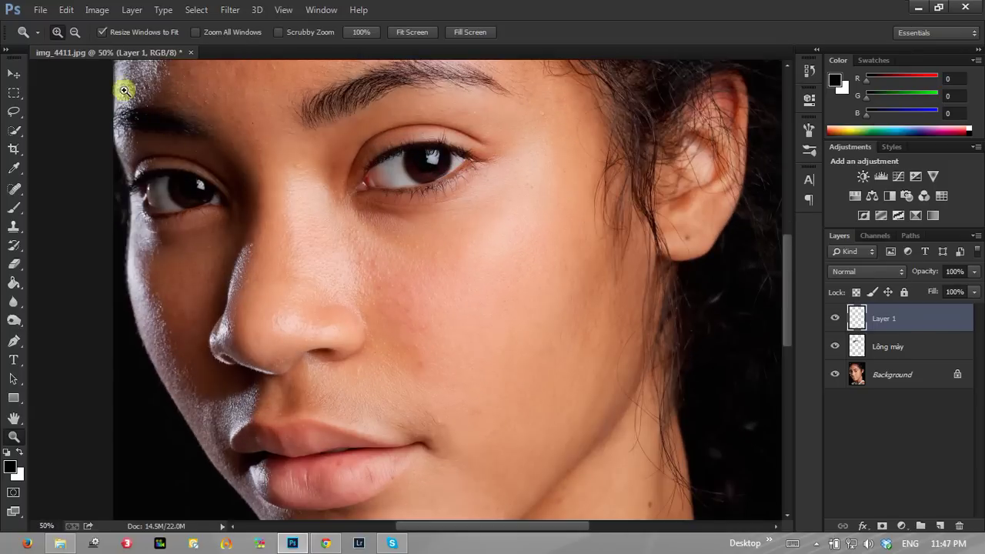
- Merge all layers into the Background with Ctrl+Shift+E
click(97, 9)
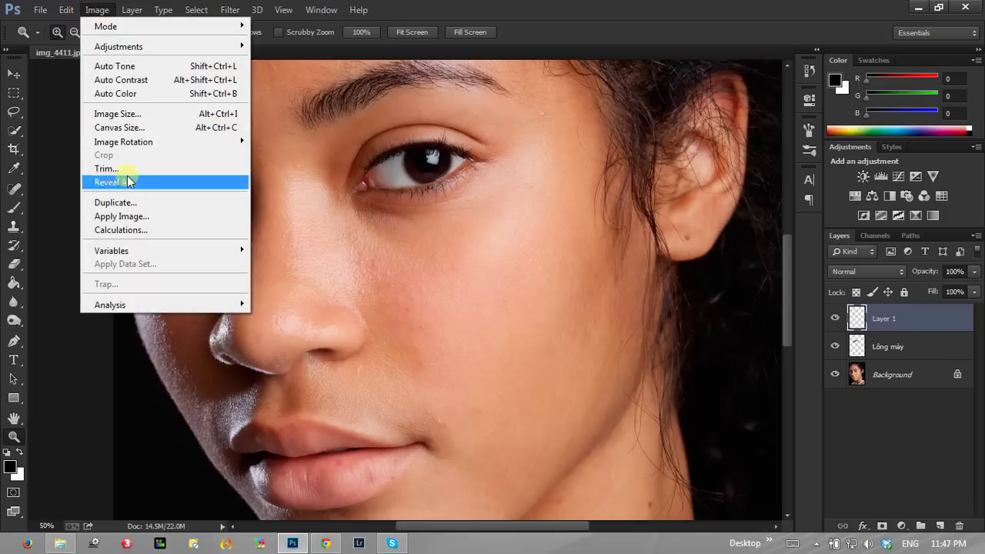
click(643, 6)
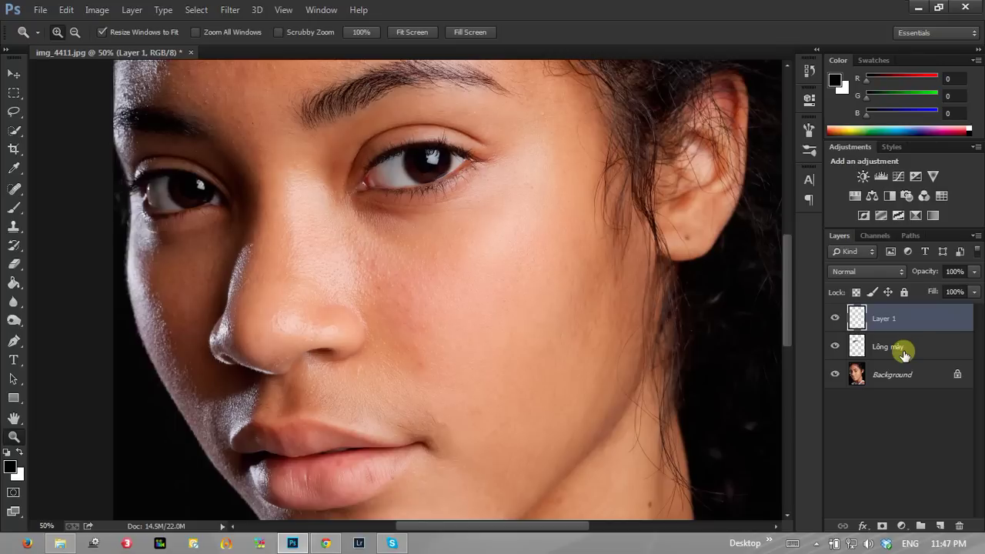
key(ctrl+shift+e)
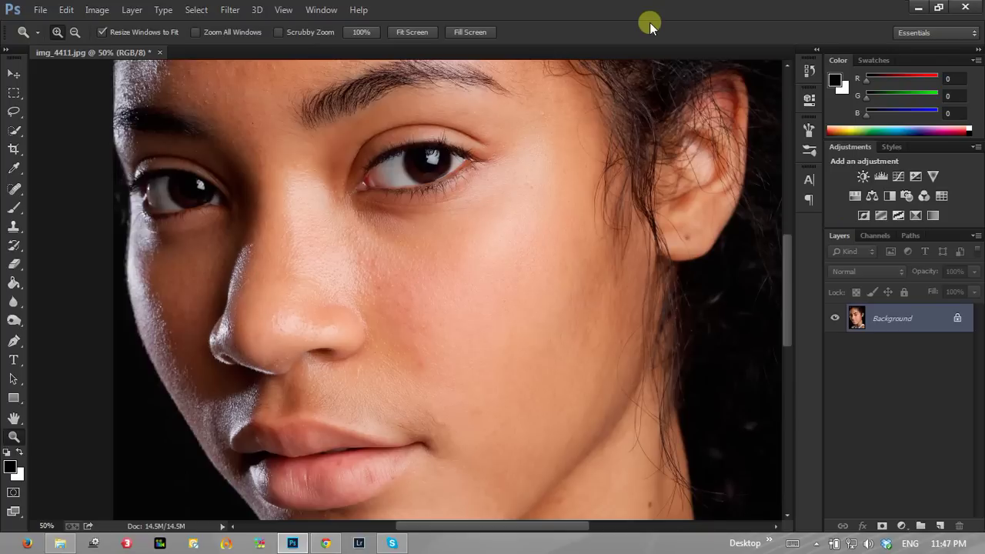
- Duplicate the Background into Layer 1 and Layer 1 copy, then begin comparing them
key(ctrl+j)
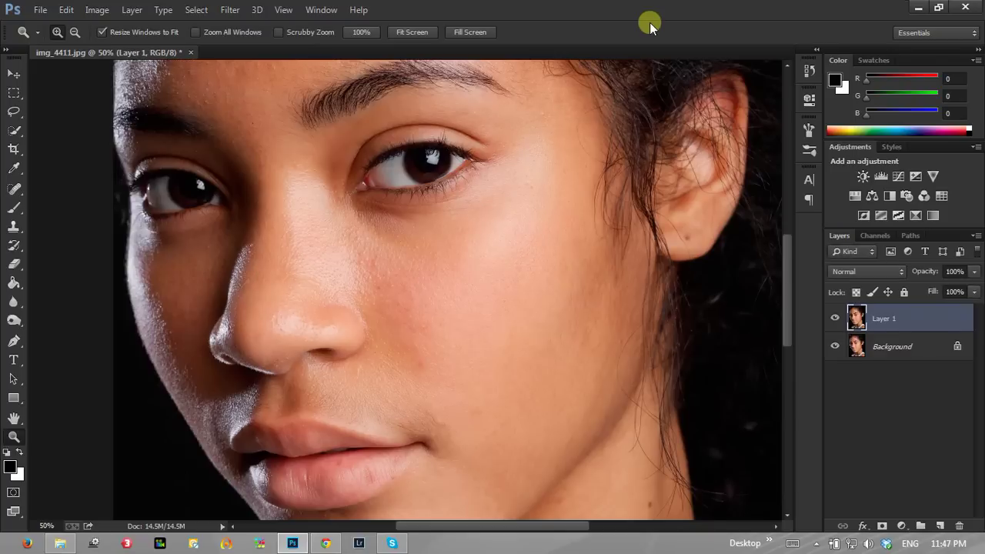
key(ctrl+j)
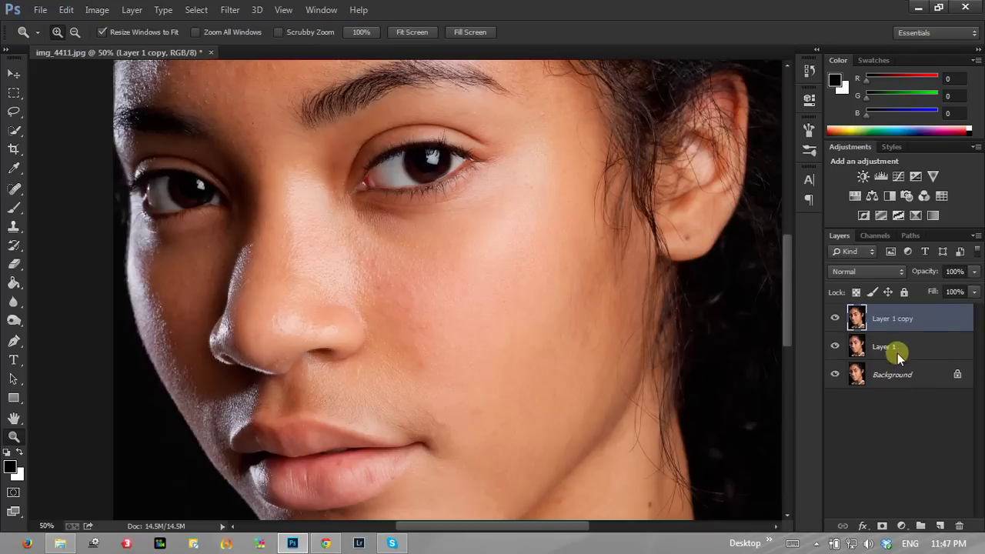
click(909, 342)
click(933, 320)
click(929, 343)
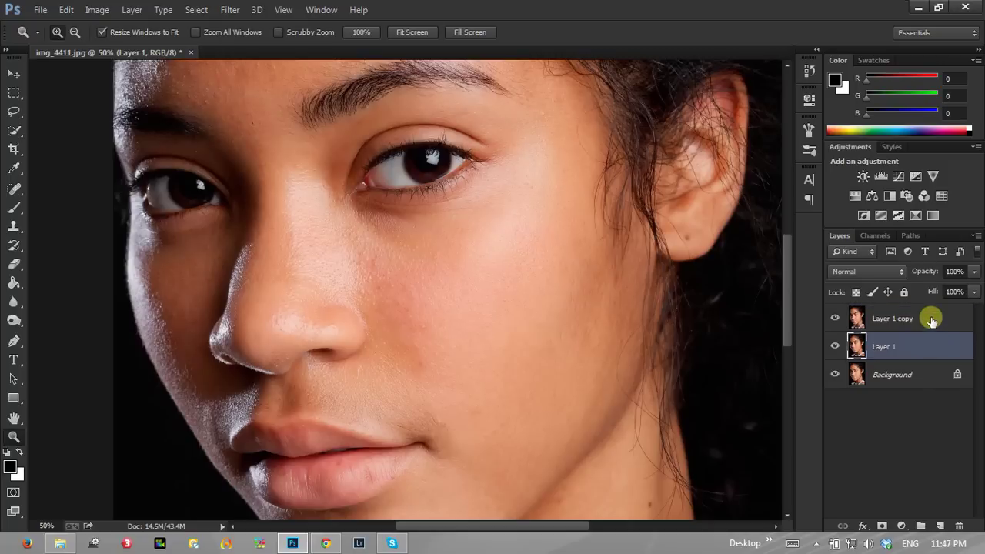
click(931, 321)
click(929, 343)
- Keep switching between Layer 1 and Layer 1 copy, ending with Layer 1 active
click(924, 324)
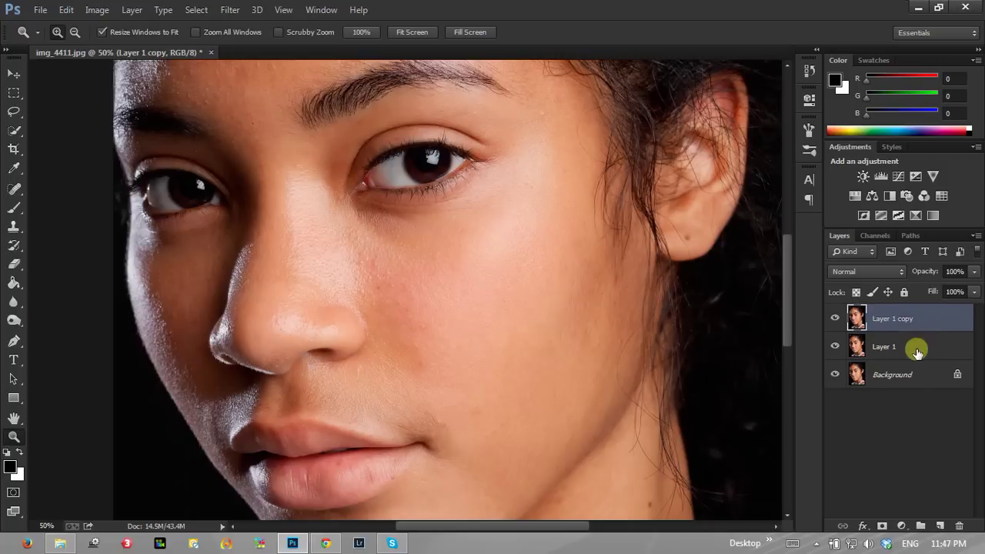
click(920, 345)
click(928, 322)
click(908, 348)
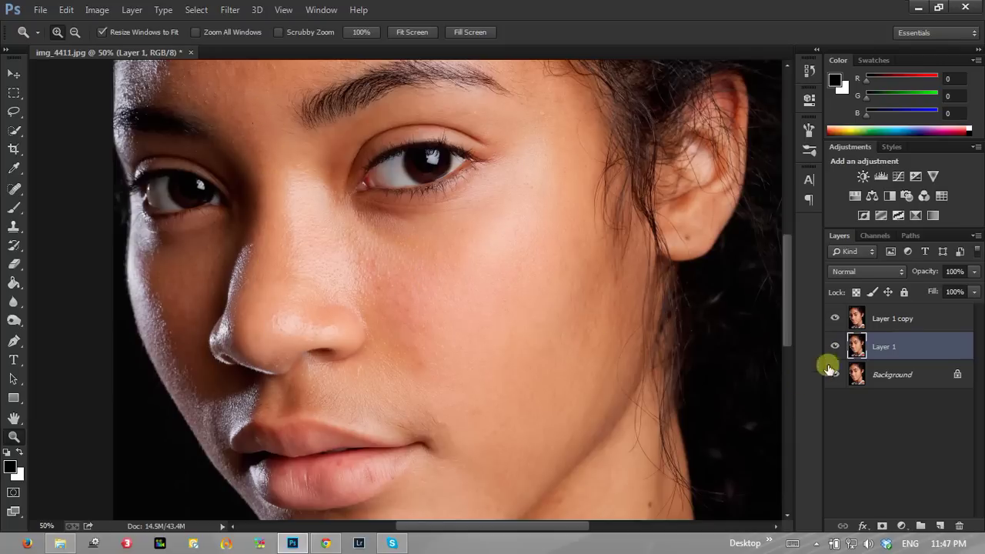
click(940, 317)
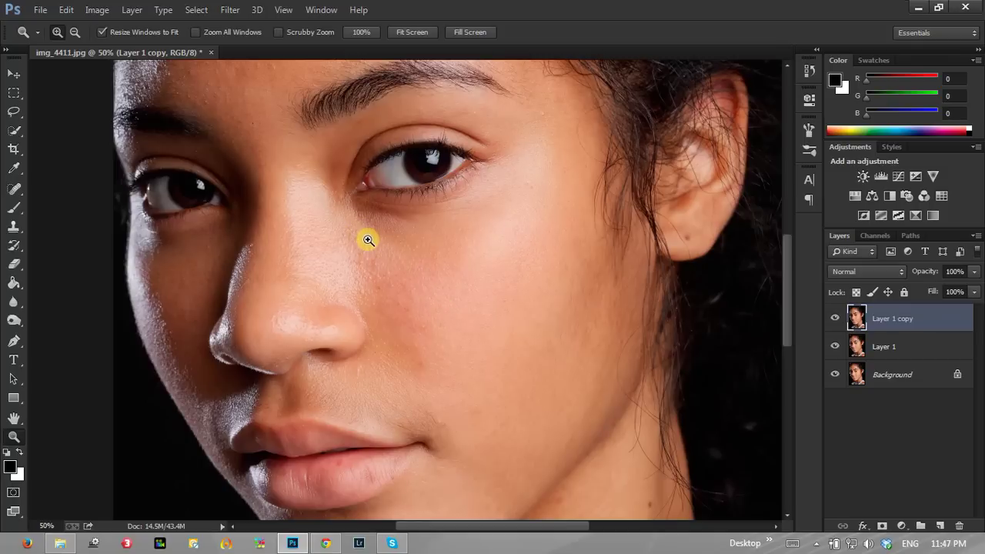
mouse_move(789, 279)
mouse_down()
mouse_move(789, 227)
mouse_move(786, 267)
mouse_up()
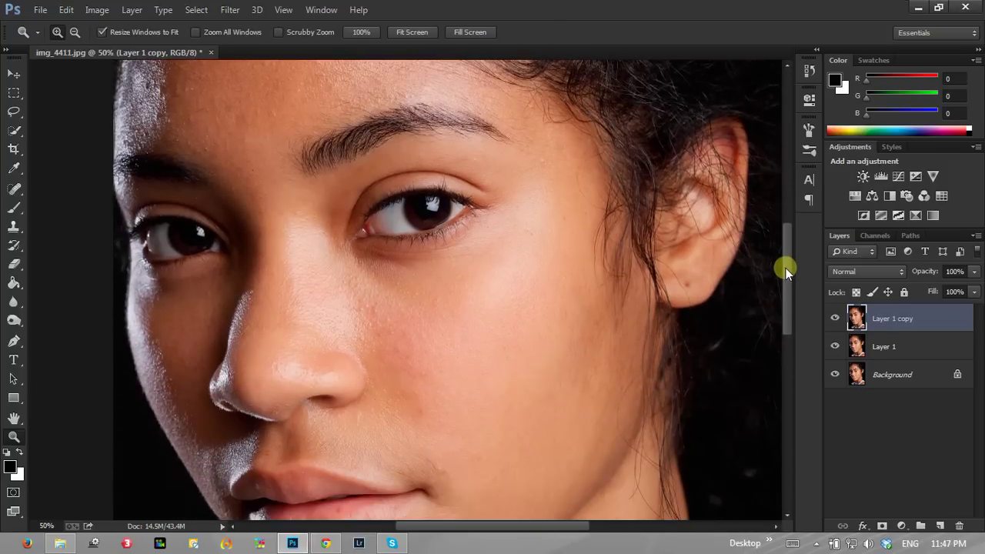
click(889, 350)
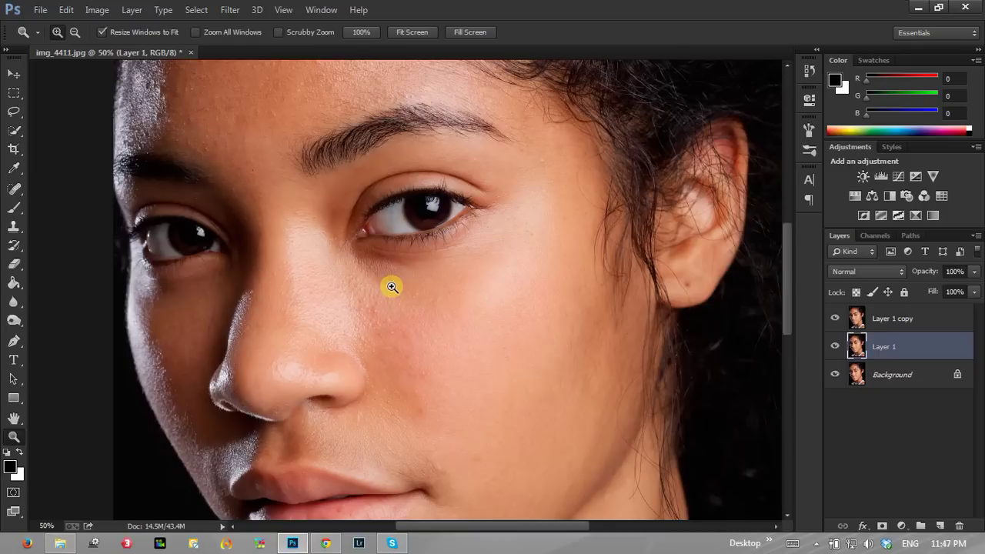
click(933, 323)
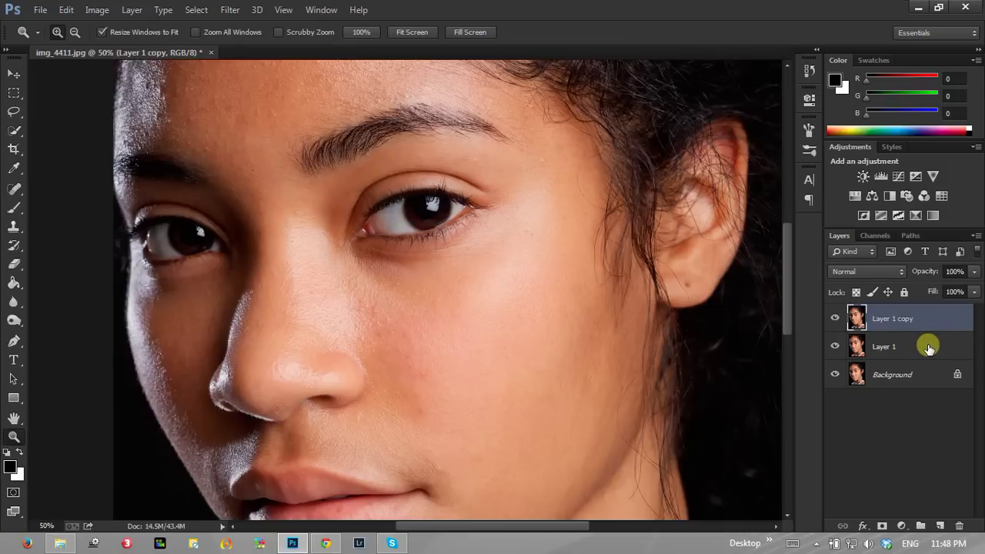
click(929, 348)
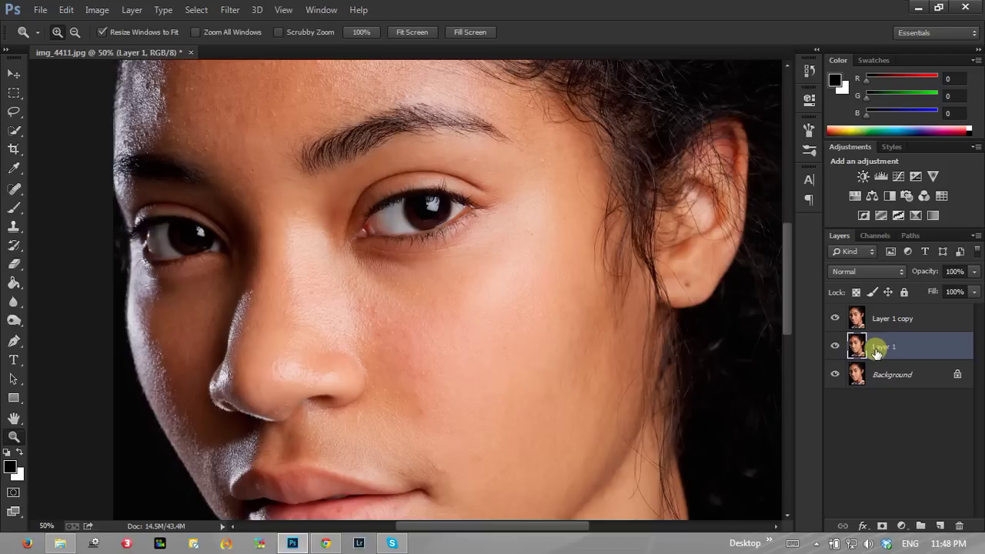
- Rename Layer 1 to 'Blur' and Layer 1 copy to 'texture'
double_click(890, 347)
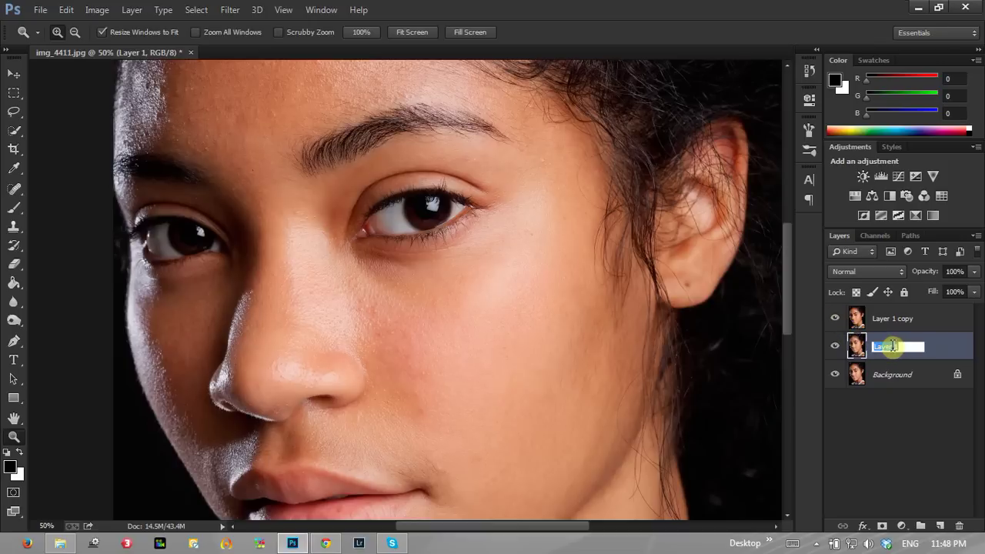
text(Blur)
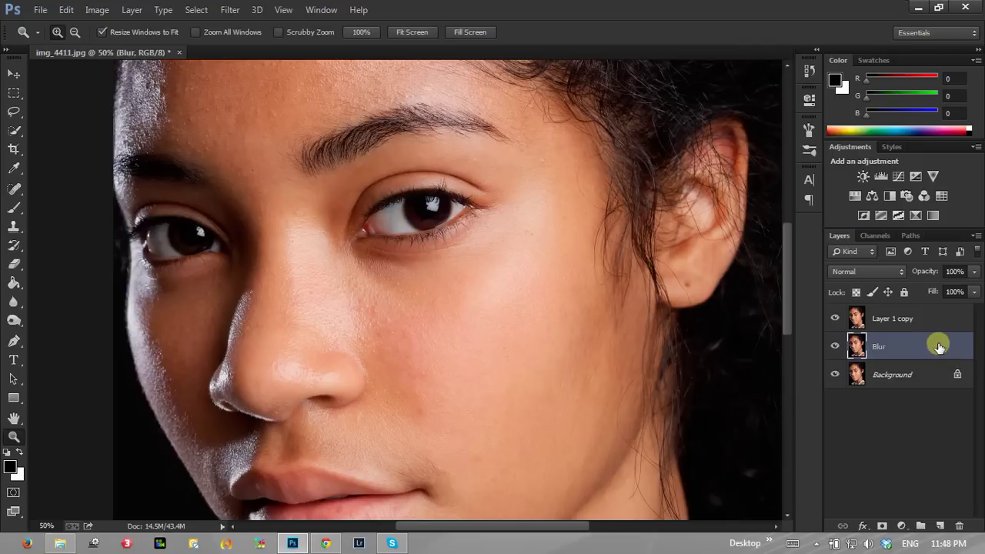
double_click(895, 318)
text(texture)
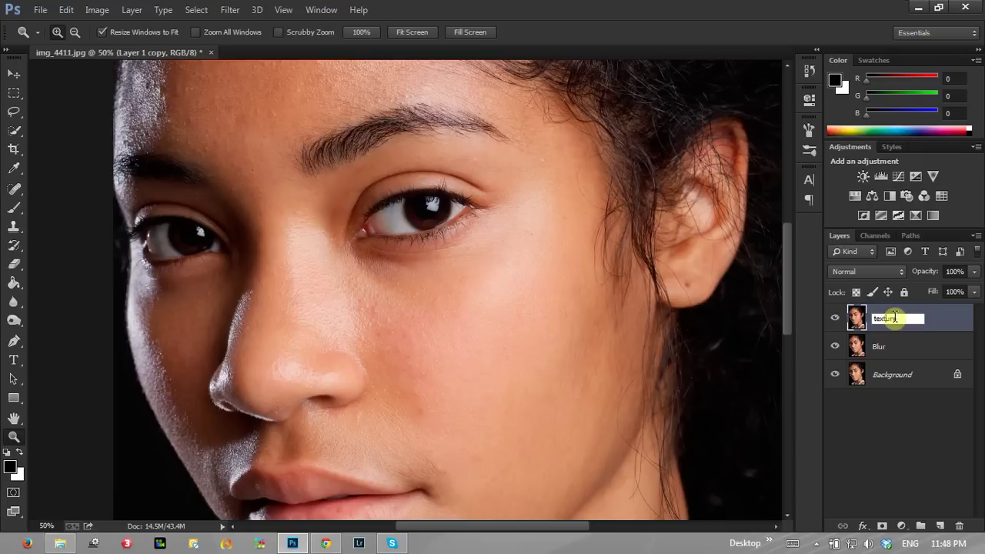
key(Return)
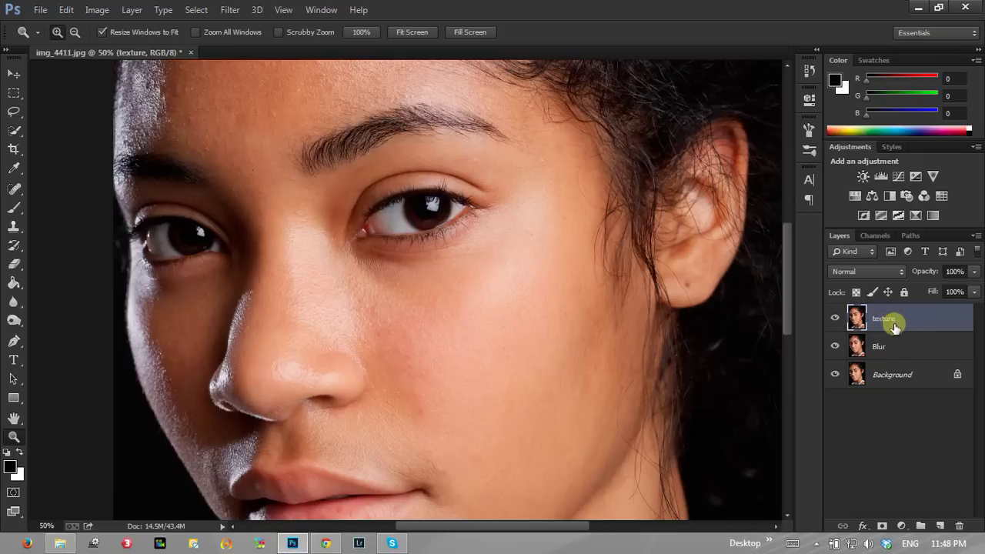
- Hide the texture layer with the Blur layer selected
click(884, 347)
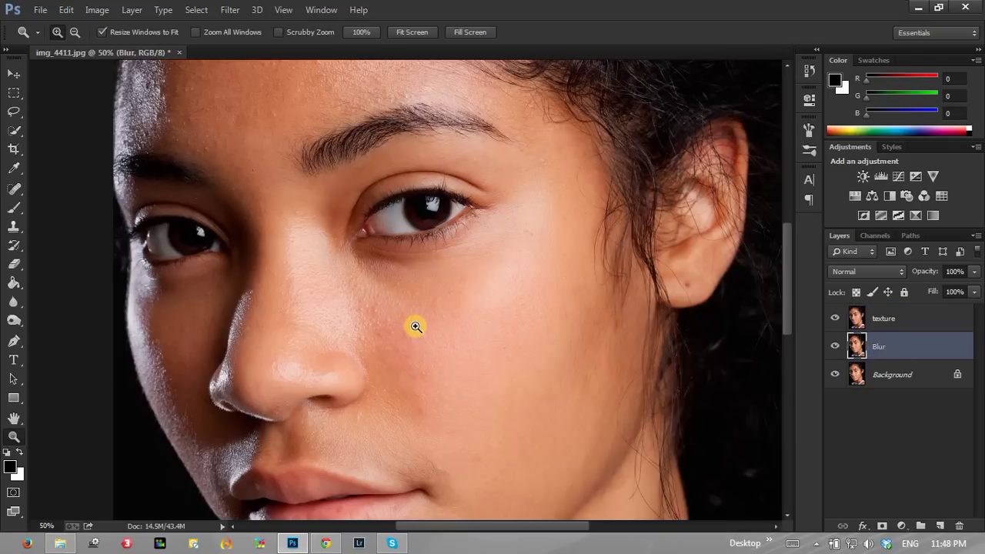
click(931, 319)
click(901, 345)
click(835, 318)
- Apply an 8.0-pixel Gaussian Blur to the Blur layer and show the texture layer again
click(230, 10)
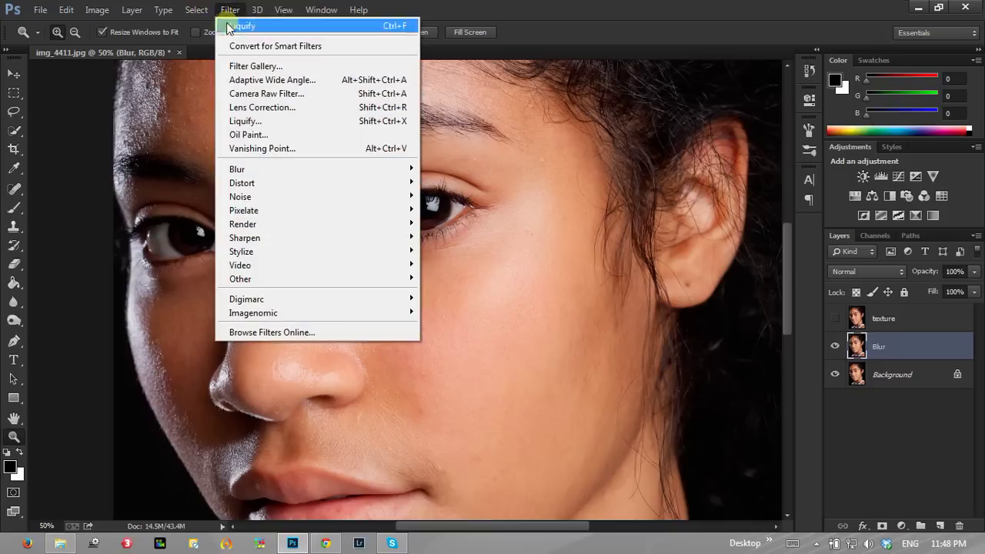
mouse_move(316, 168)
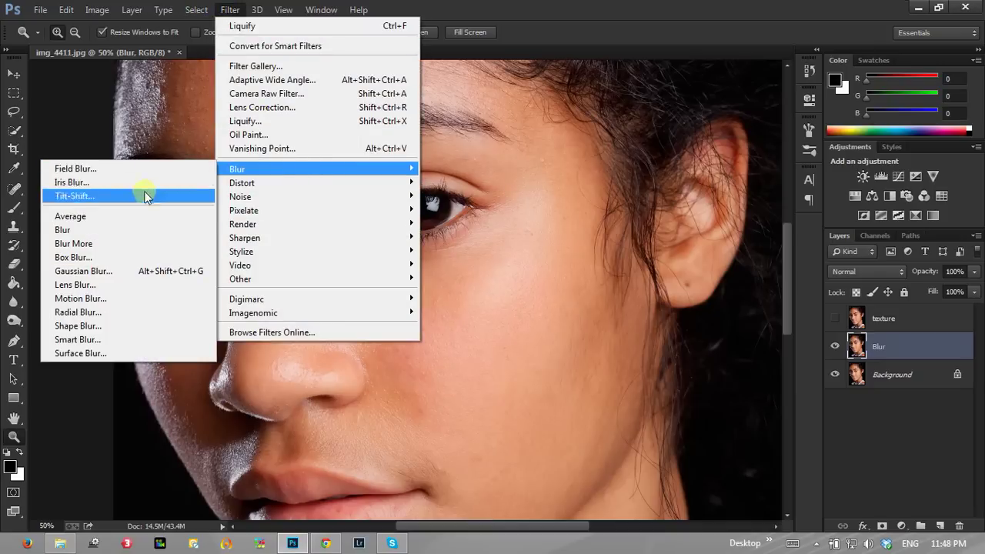
click(81, 271)
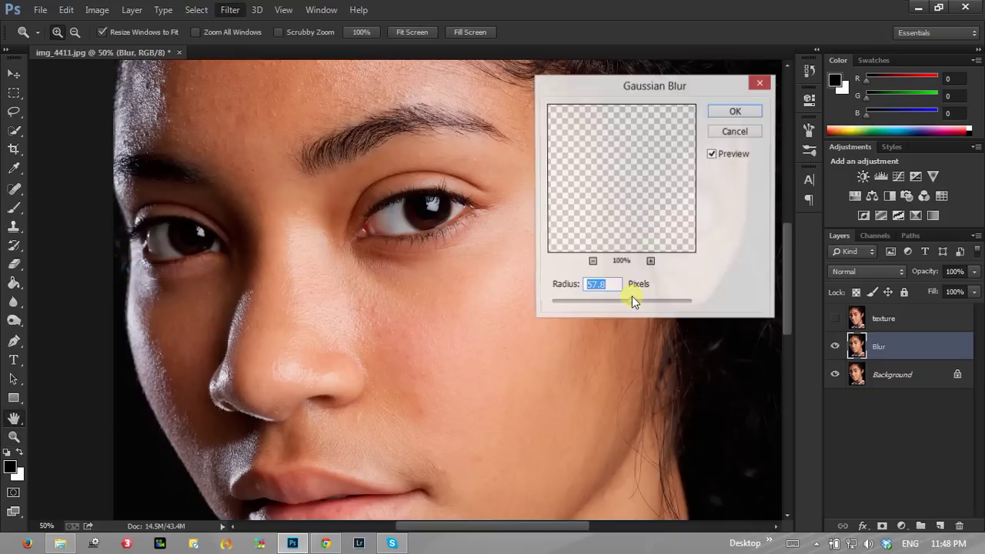
click(602, 304)
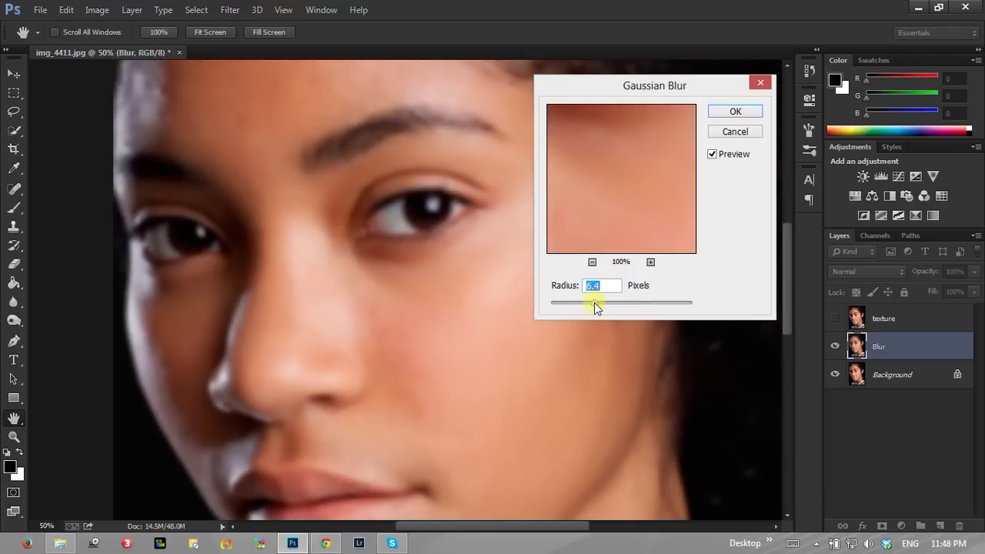
drag(595, 302, 607, 301)
text(10)
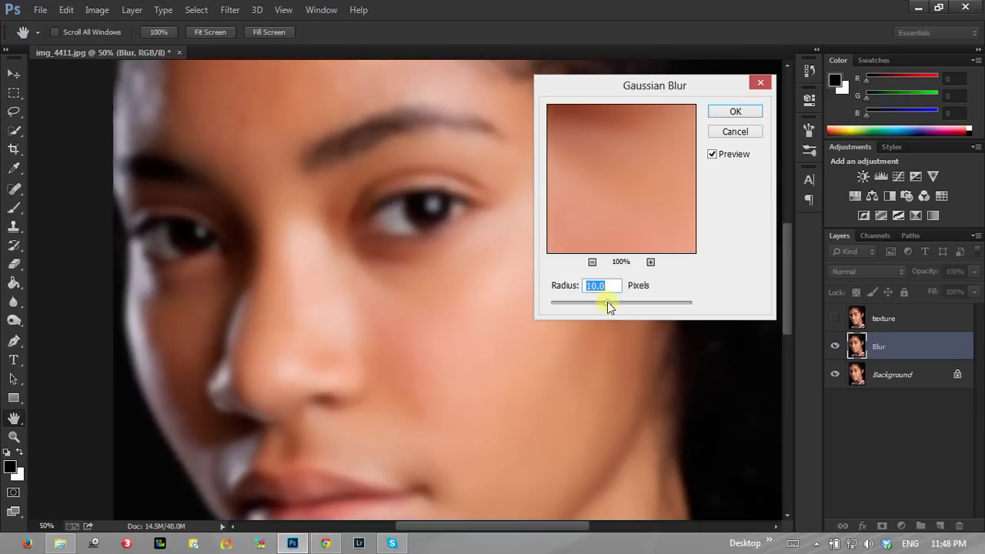
drag(599, 302, 600, 303)
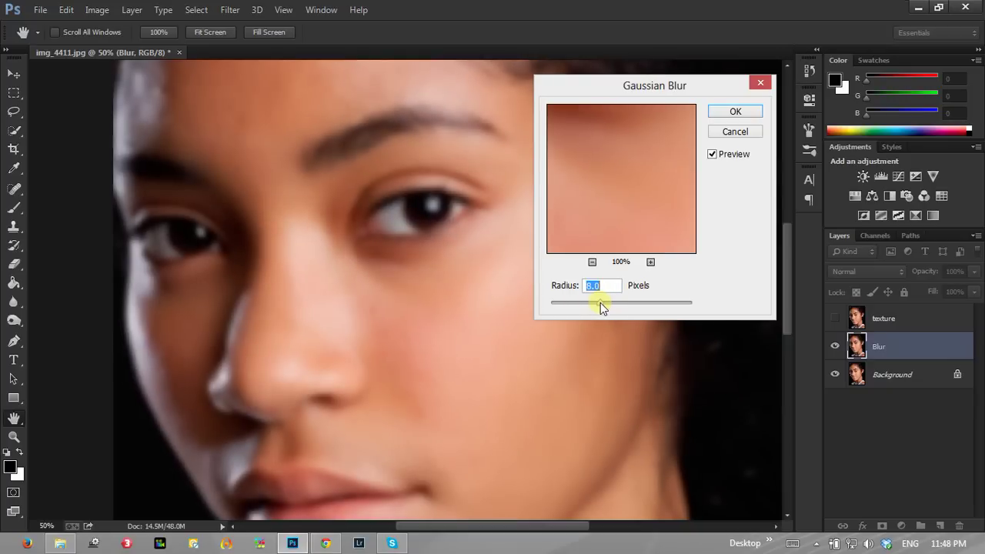
click(722, 113)
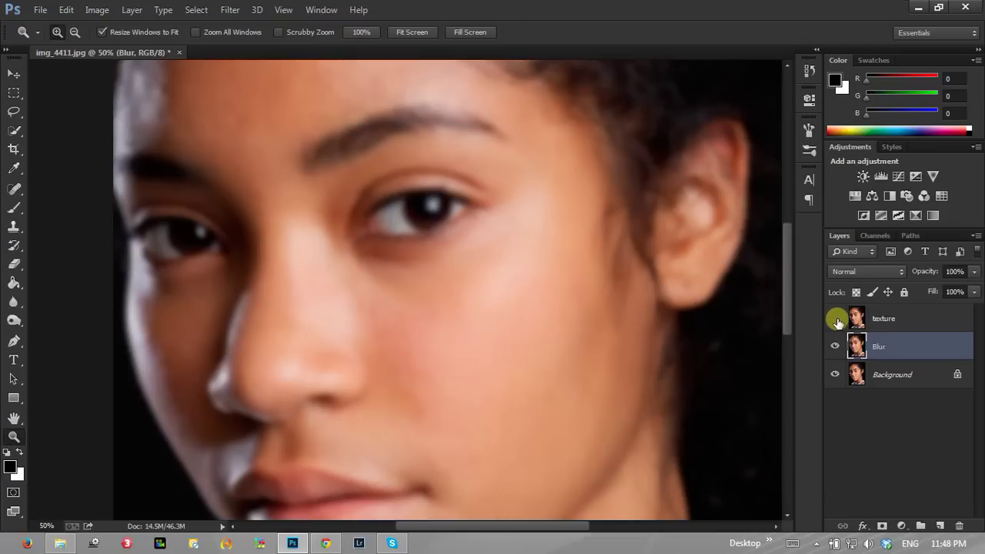
click(837, 320)
click(927, 324)
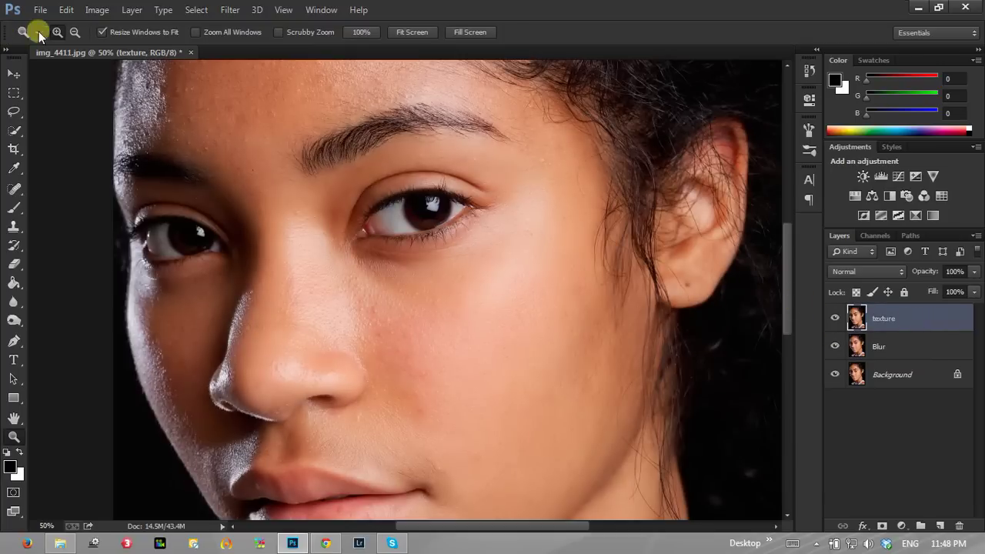
- In Apply Image, set the source layer to Blur
click(96, 10)
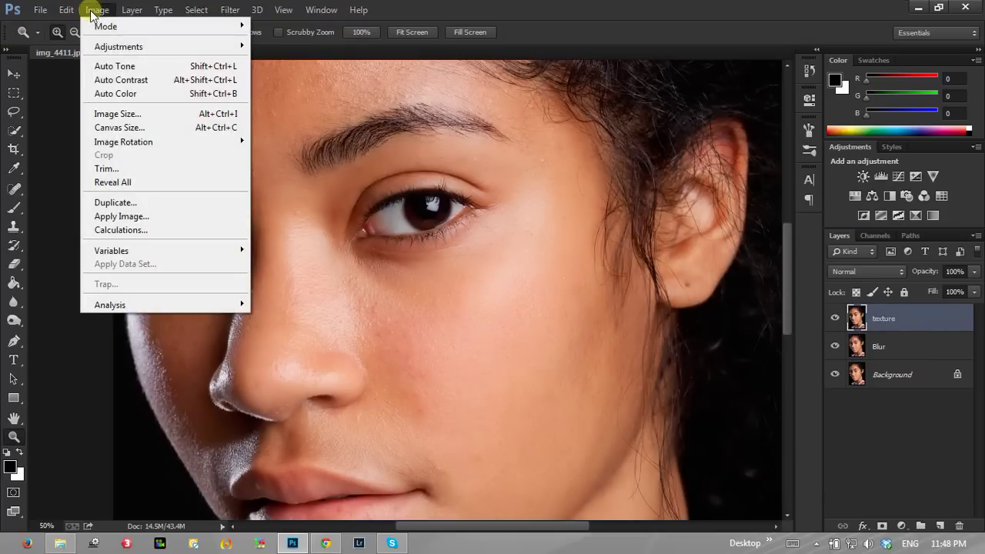
click(140, 217)
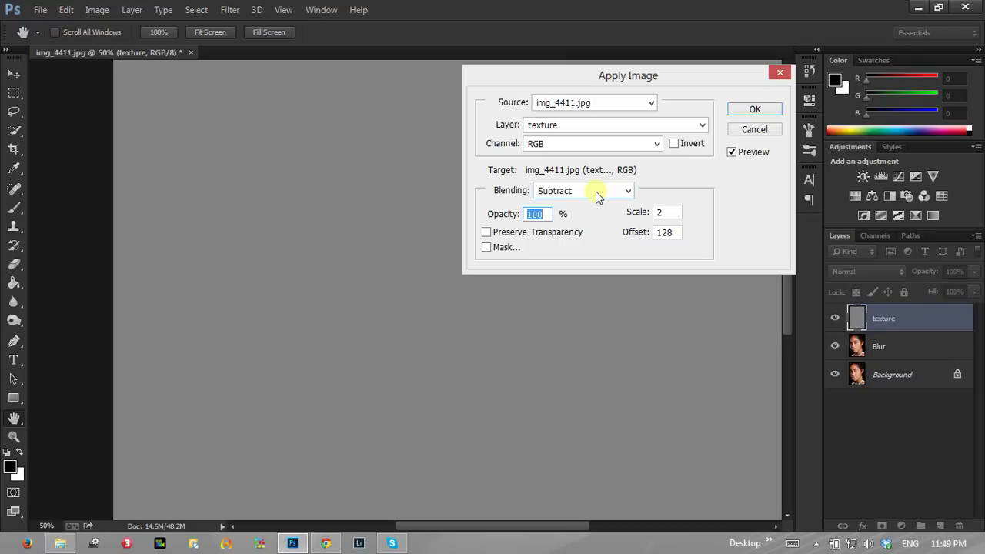
click(555, 128)
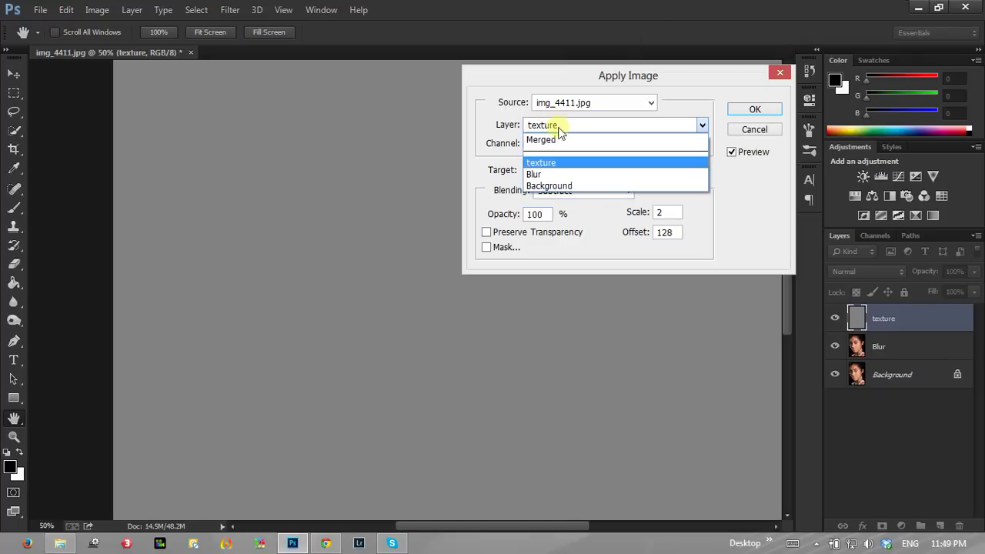
click(541, 175)
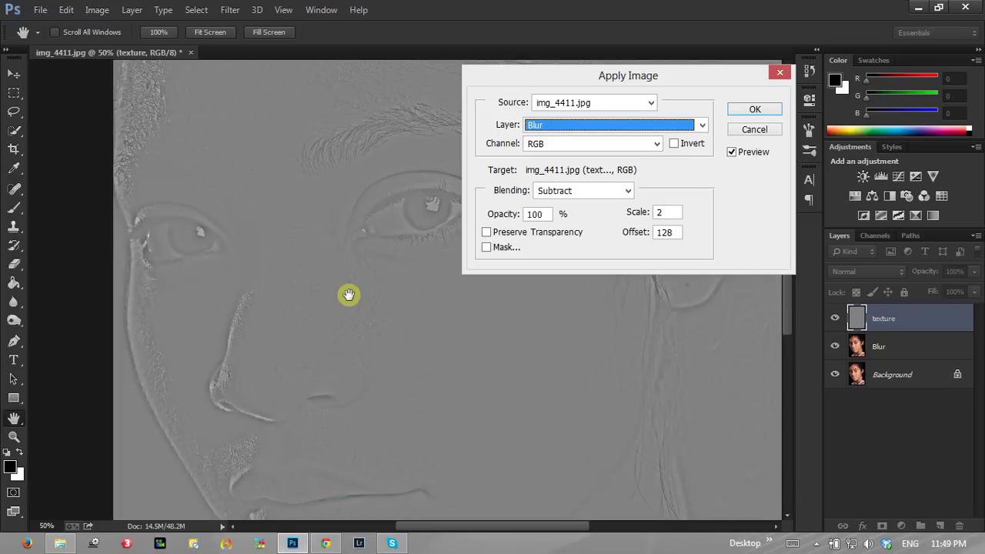
click(608, 125)
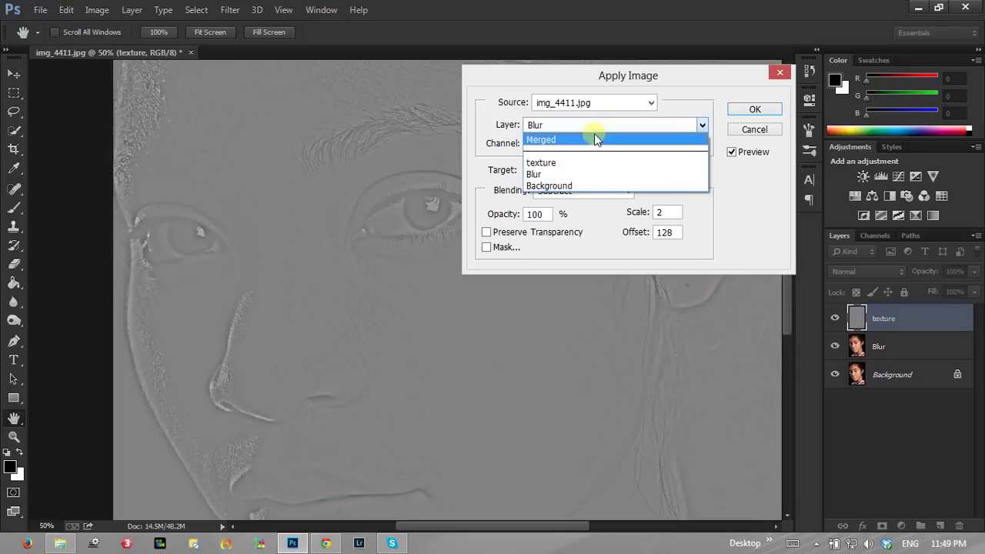
click(559, 184)
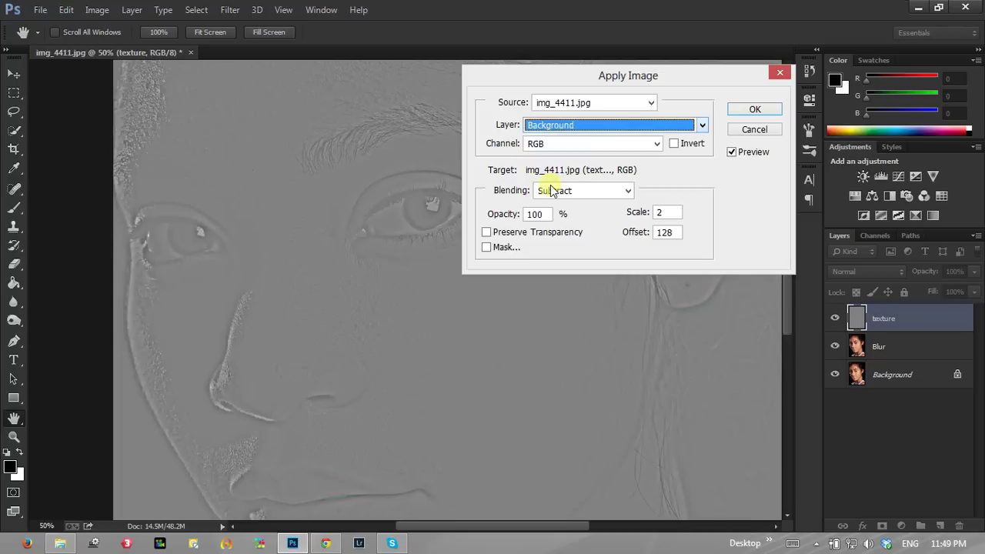
click(569, 126)
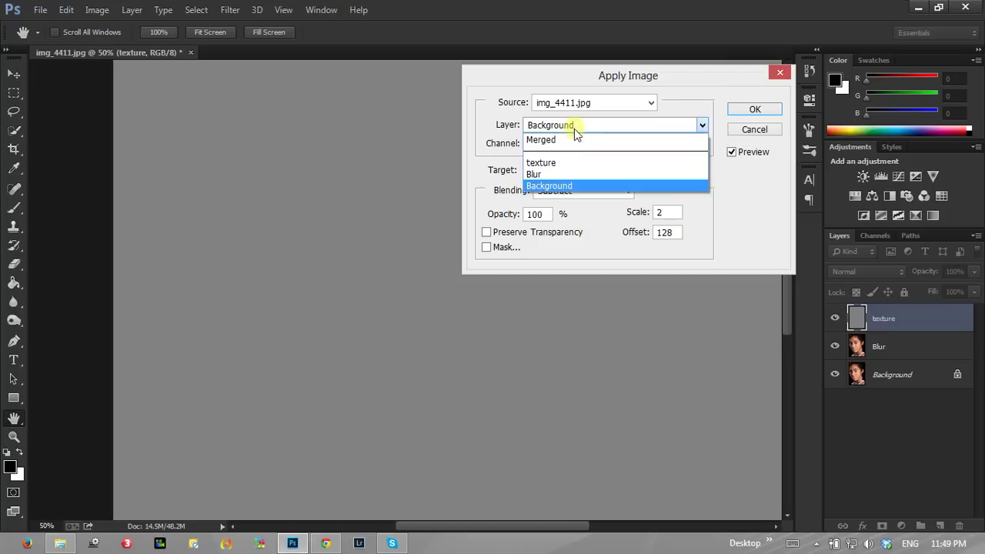
click(549, 175)
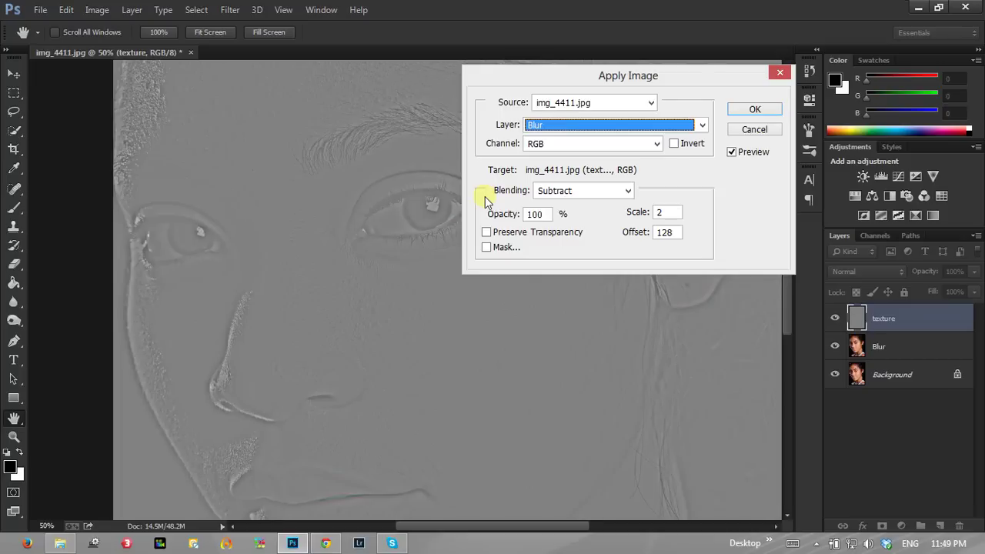
click(561, 126)
click(562, 126)
- Keep Subtract blending at Scale 2 and re-enter the Offset as 128
click(569, 191)
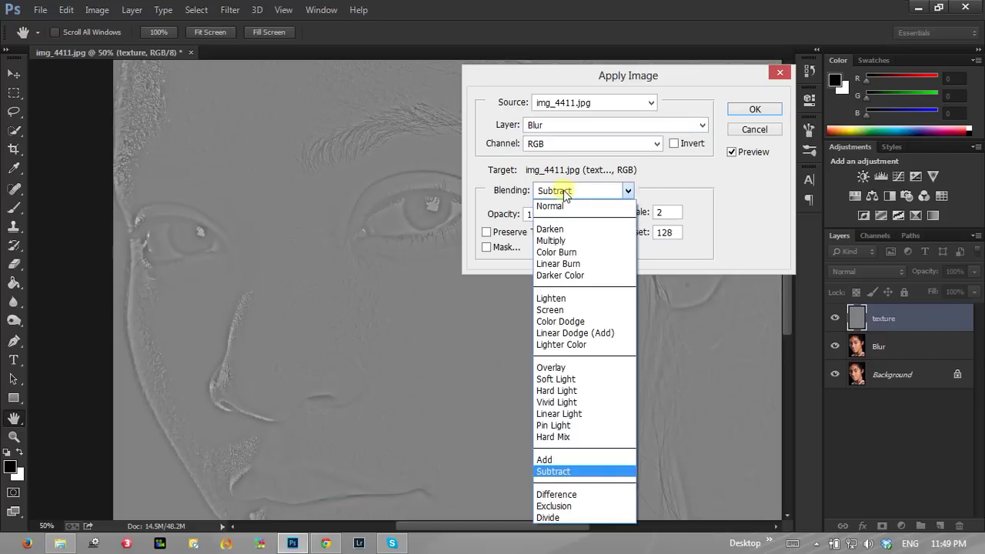
click(569, 472)
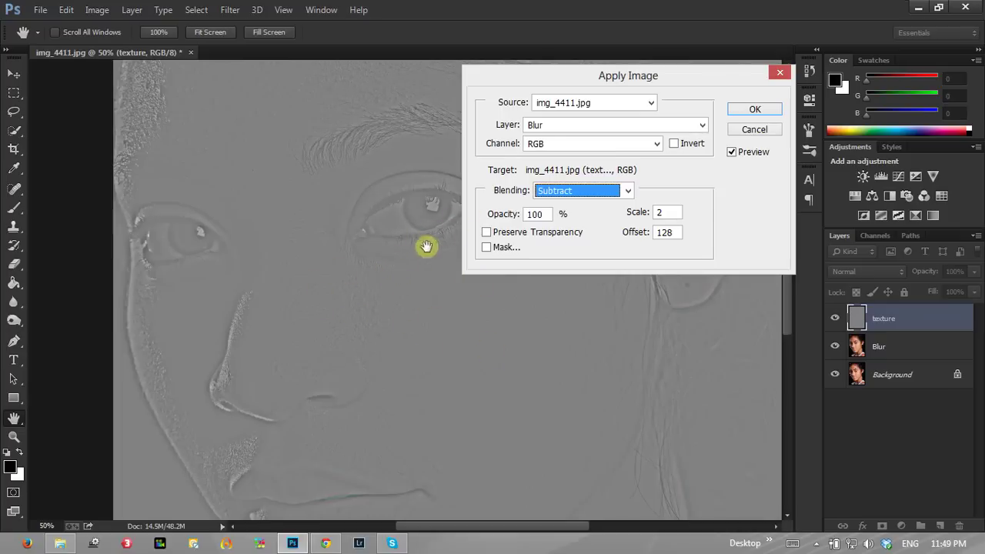
drag(676, 232, 653, 235)
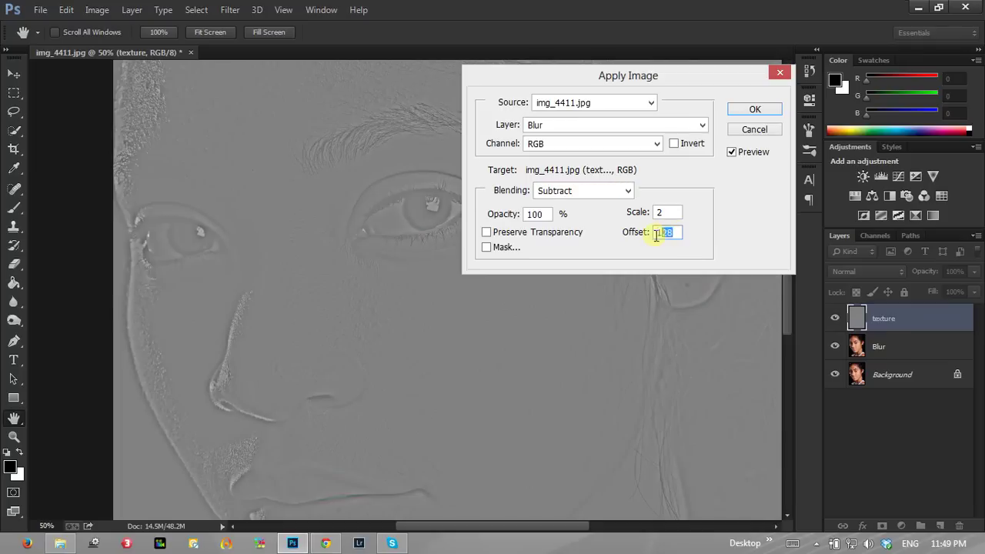
text(0)
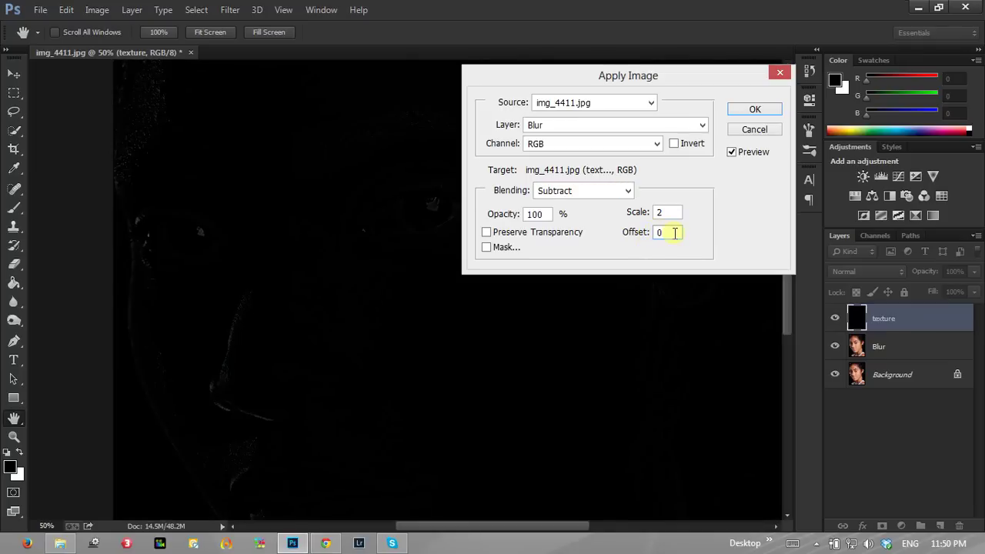
double_click(662, 228)
text(5)
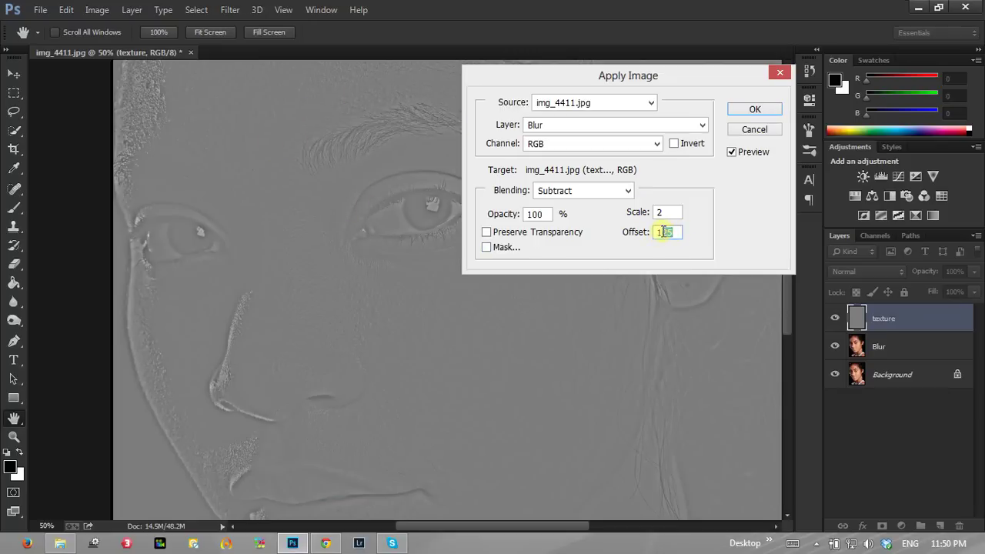
text(28)
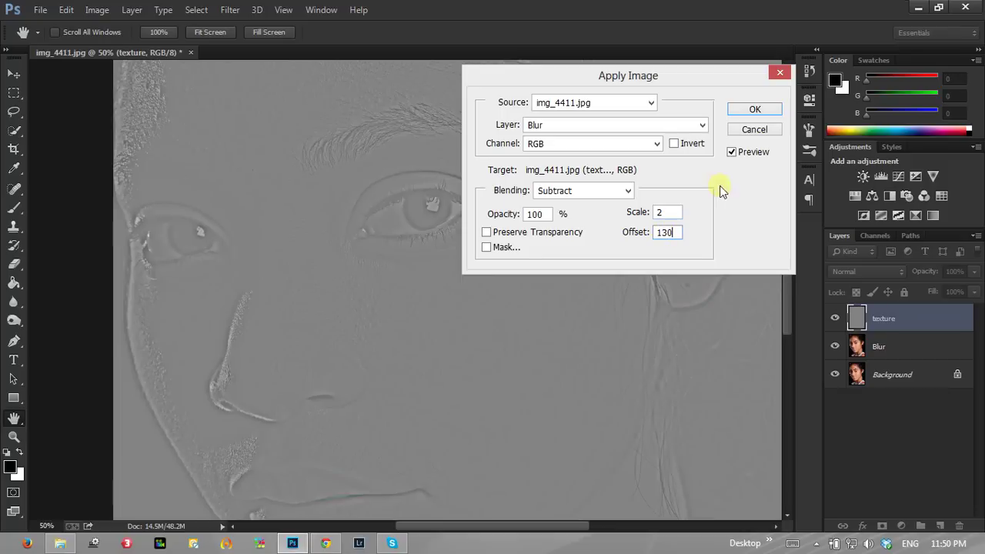
- Apply the subtraction, set the texture layer to Linear Light, and zoom under the eye
click(755, 109)
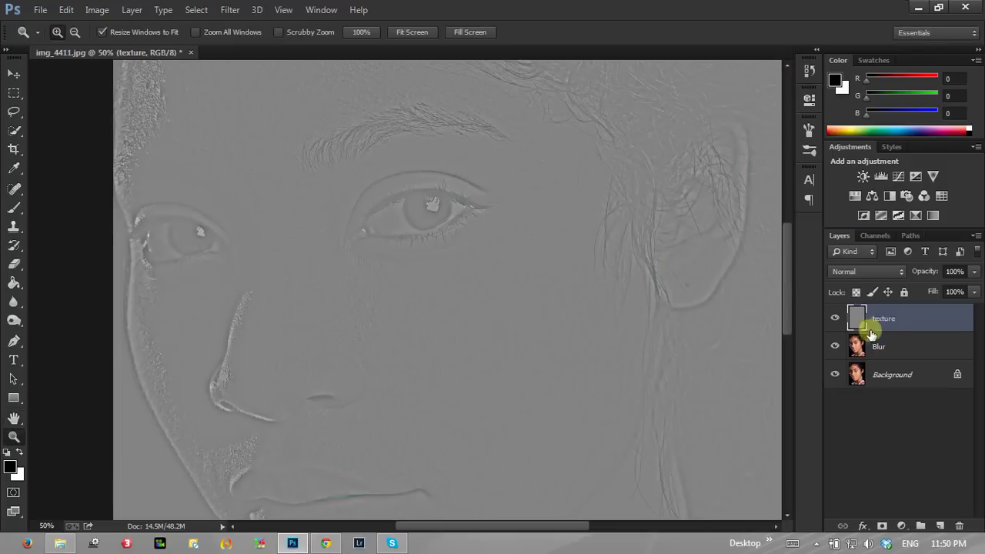
click(877, 271)
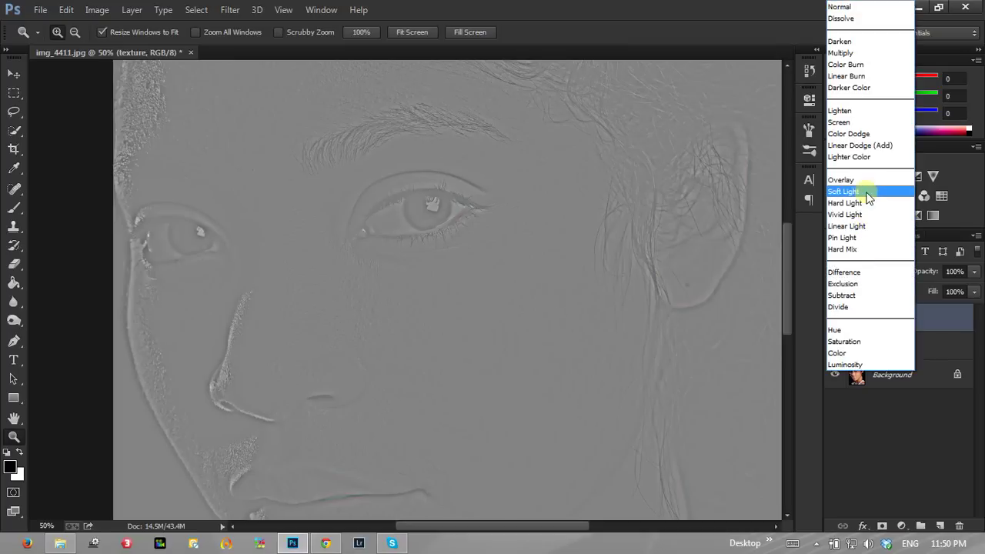
click(862, 226)
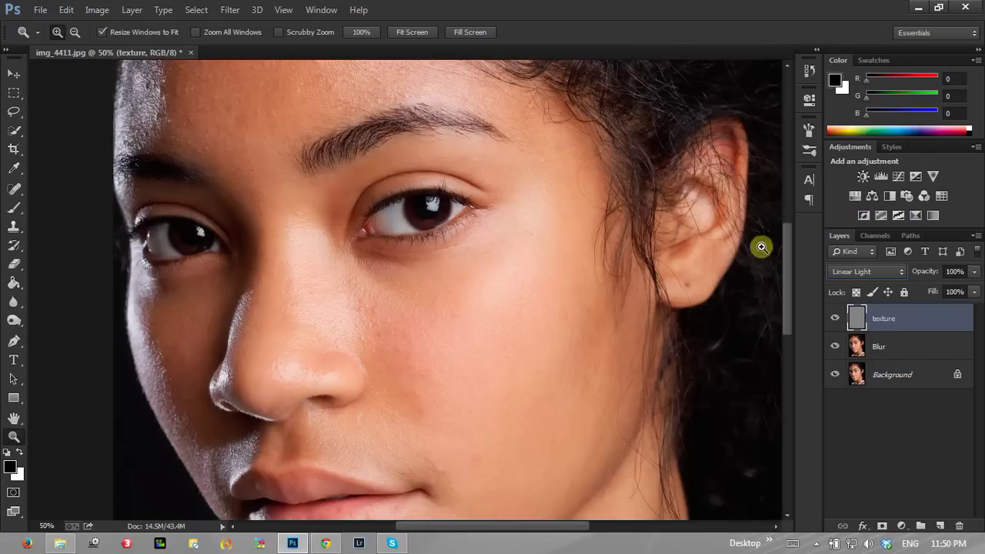
click(354, 288)
click(354, 289)
click(354, 288)
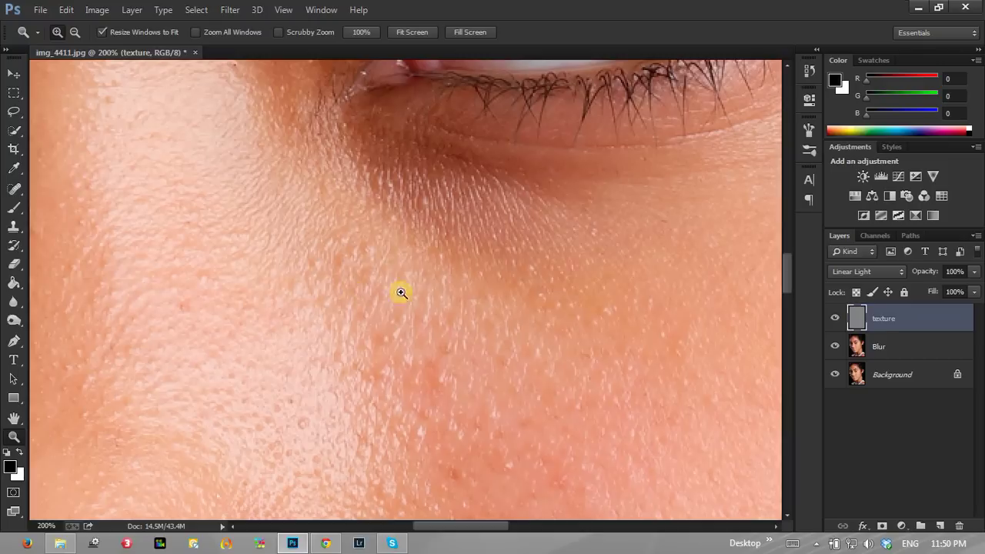
- Refit the portrait and zoom in on the cheek and eye
right_click(416, 223)
click(445, 235)
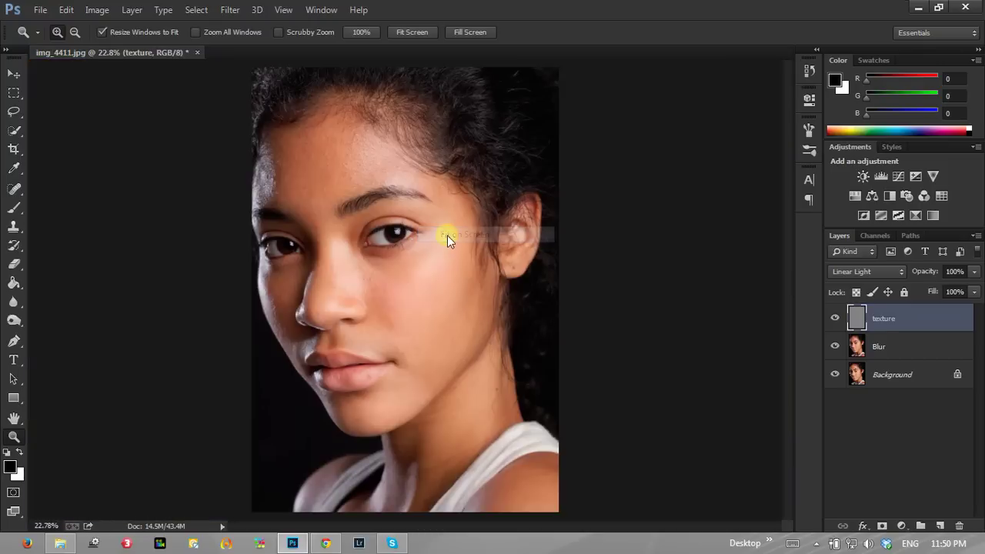
click(408, 291)
click(409, 290)
click(275, 222)
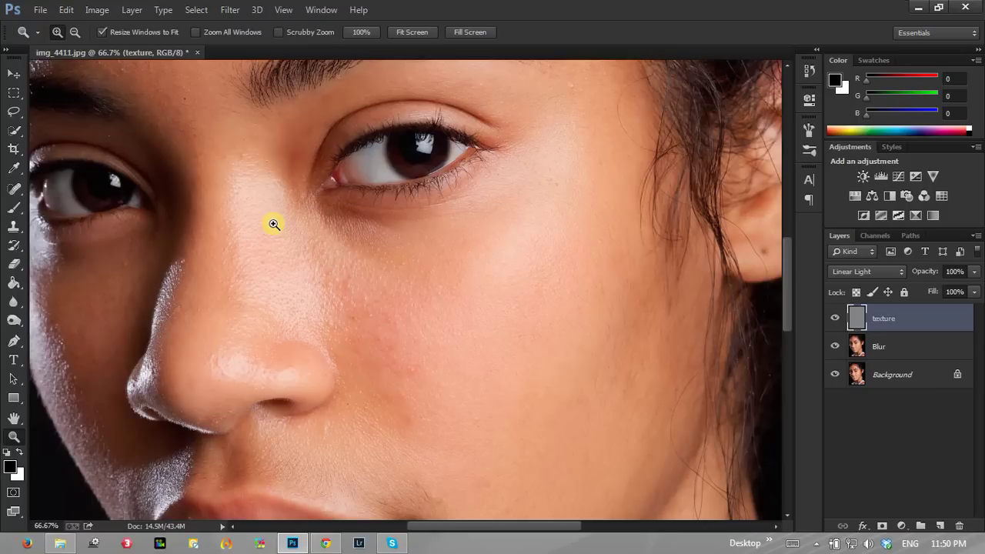
- Switch the texture layer to Normal blending and zoom out over the grey detail
click(851, 271)
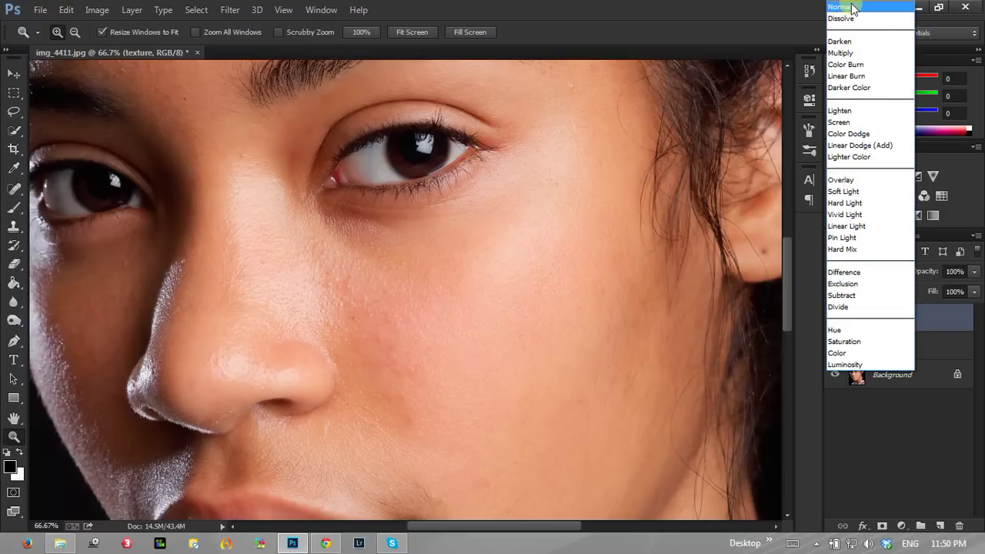
click(841, 7)
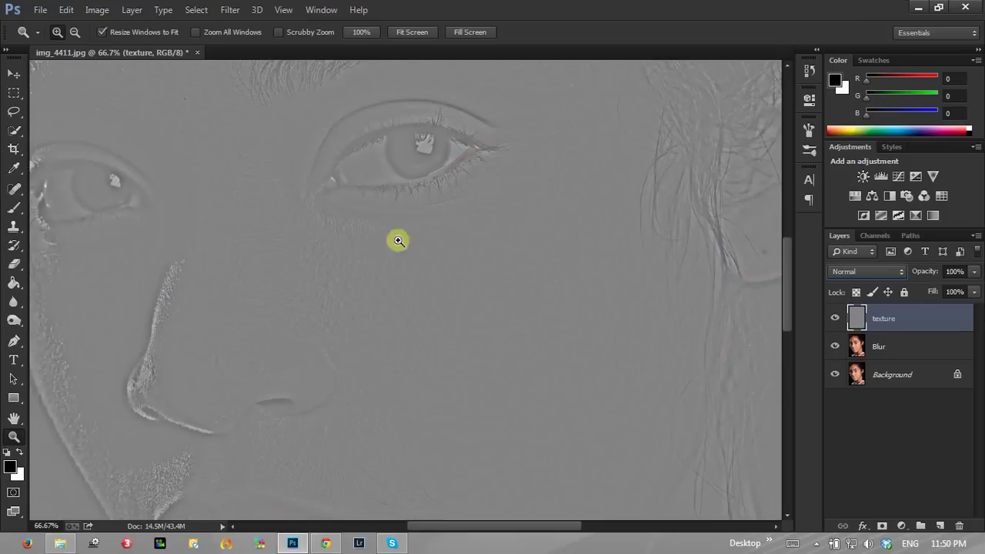
alt+click(331, 223)
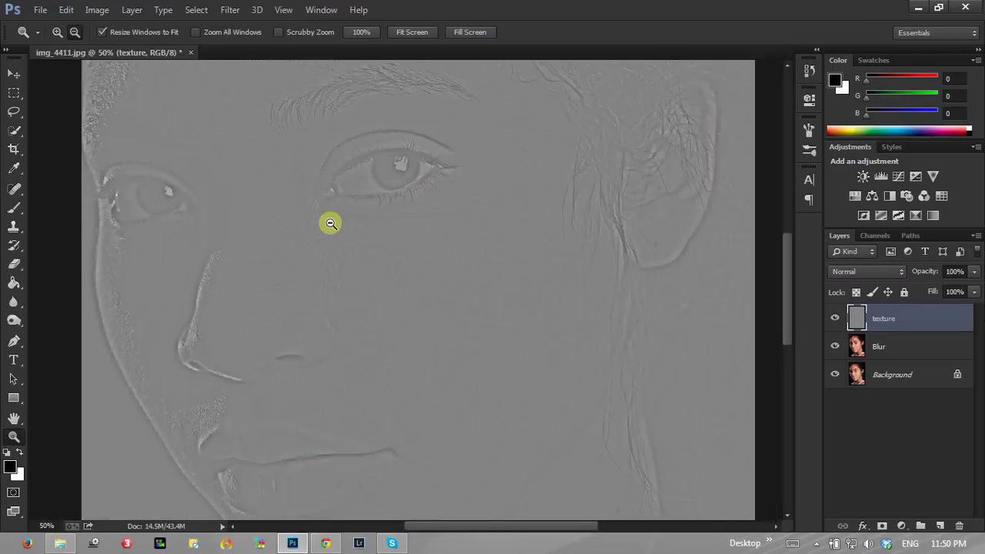
alt+click(330, 223)
alt+click(331, 223)
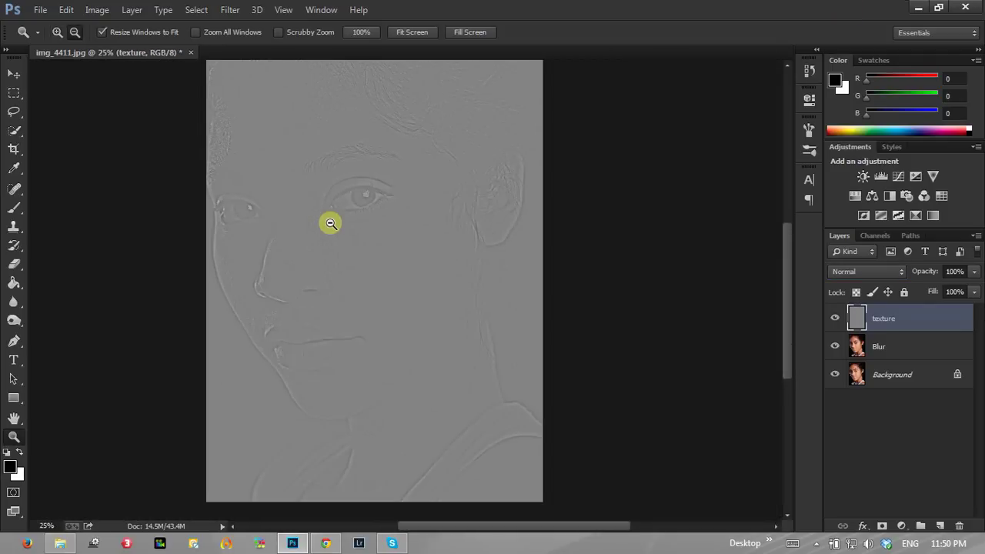
- Browse Filter > Other without applying, then restore Linear Light and zoom the cheek to 100%
click(241, 11)
mouse_move(240, 278)
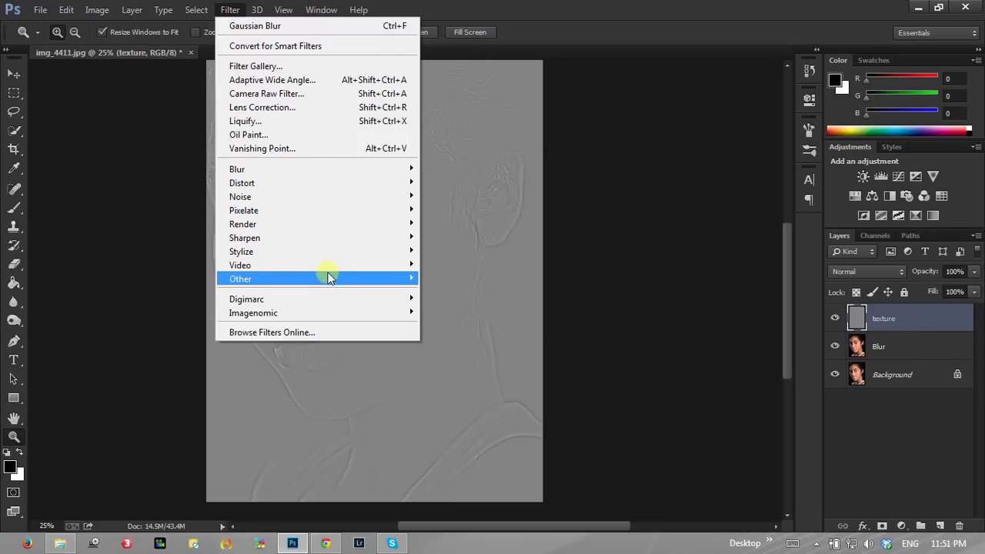
click(605, 23)
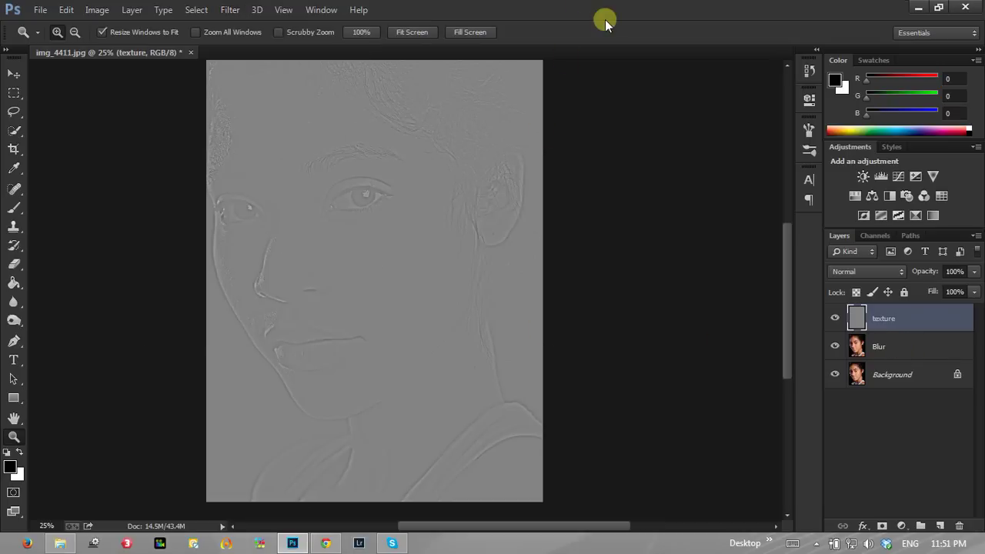
click(873, 270)
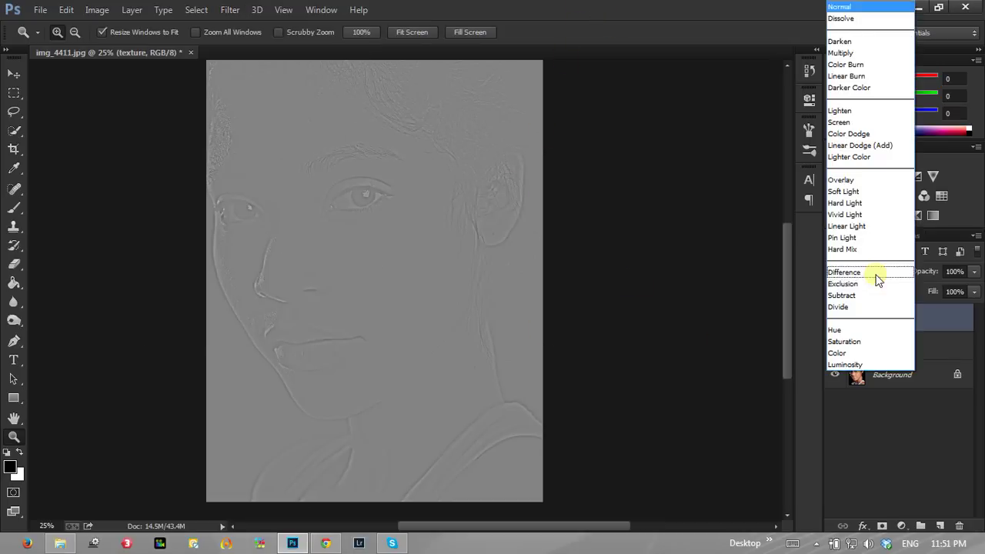
click(863, 226)
click(285, 277)
click(380, 251)
click(383, 248)
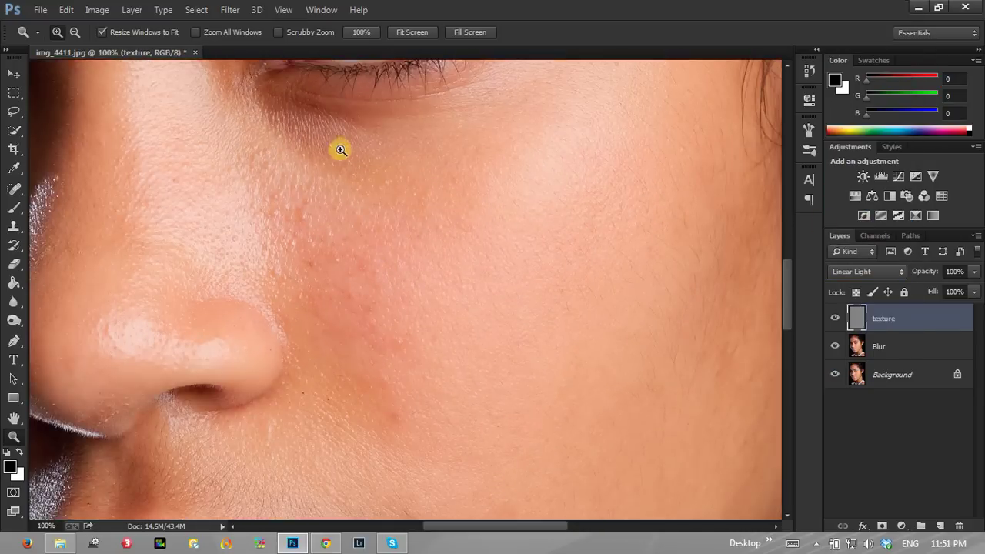
- Pan and zoom around the eye, checking the under-eye skin at up to 300%
drag(414, 174, 515, 358)
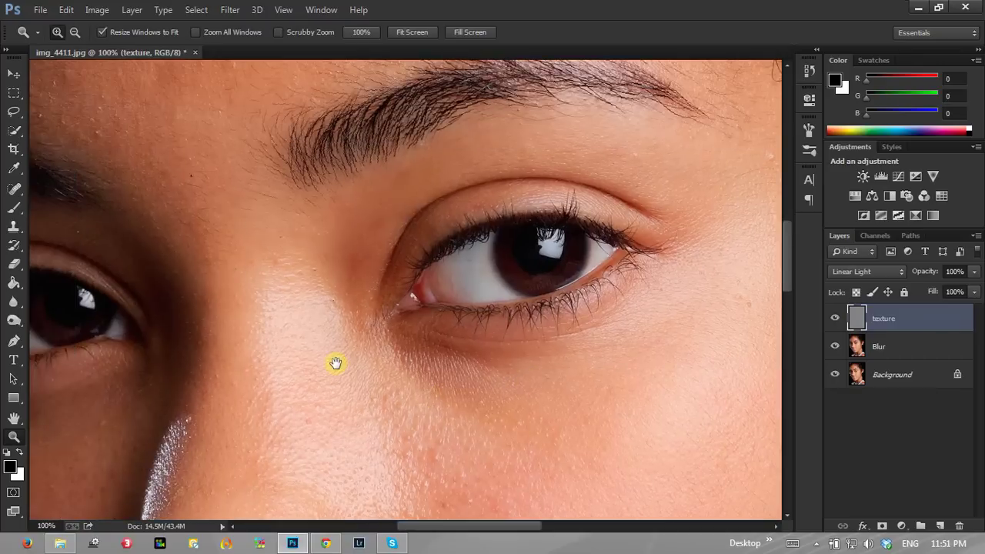
drag(336, 363, 402, 420)
drag(616, 346, 536, 305)
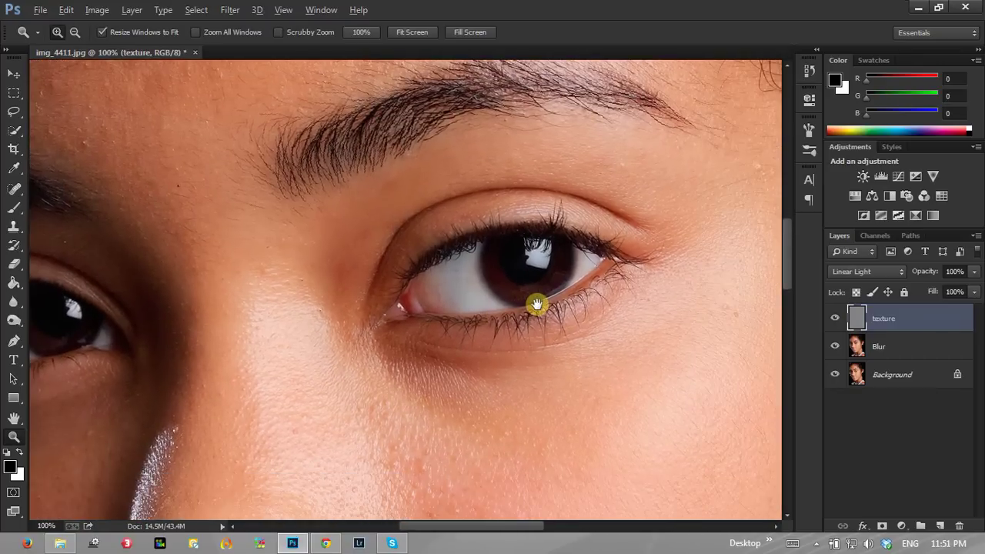
alt+click(536, 305)
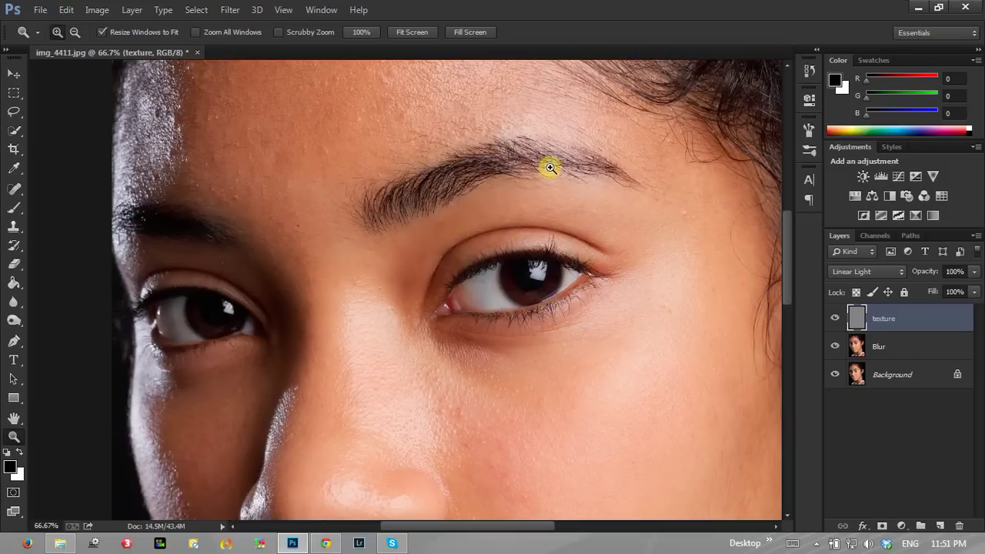
drag(550, 168, 494, 120)
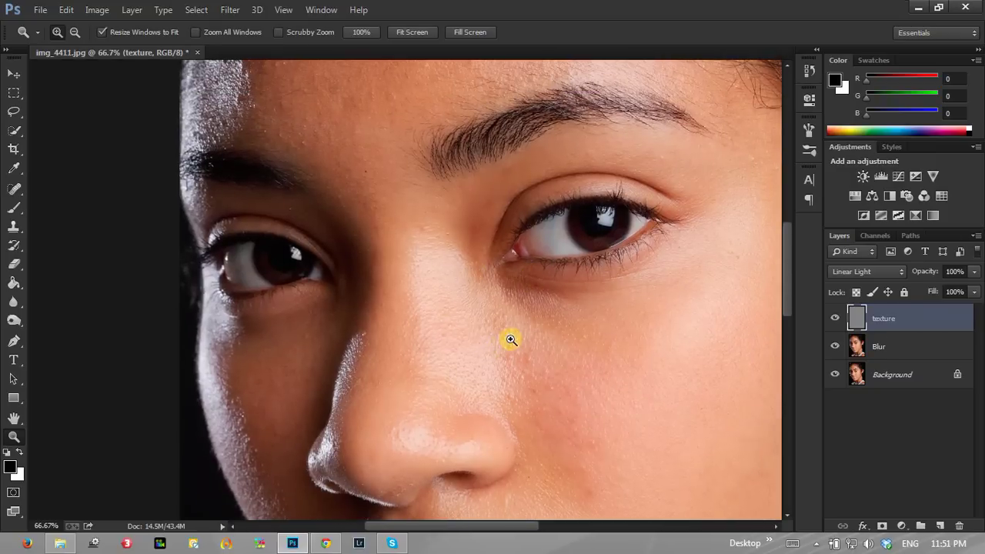
double_click(505, 332)
click(377, 286)
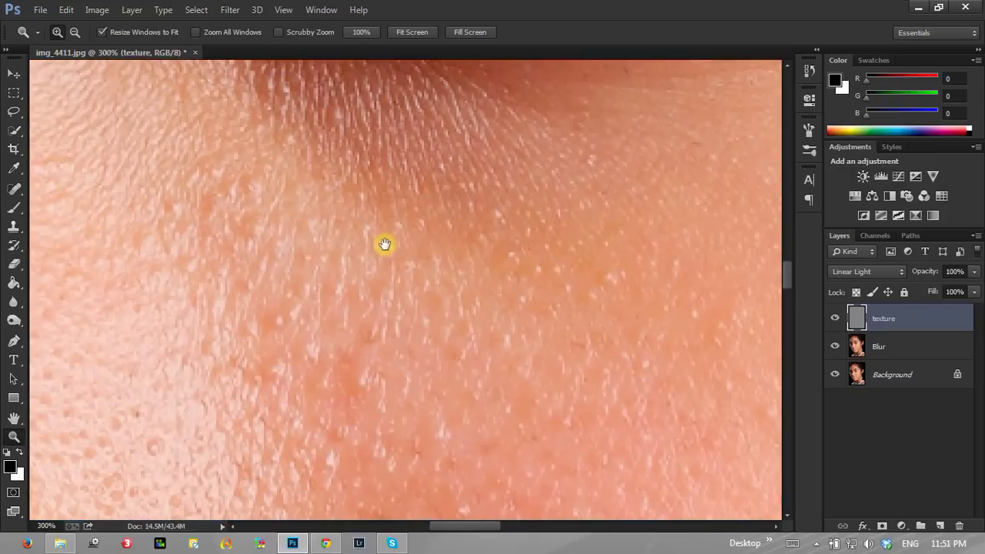
alt+click(304, 199)
alt+click(310, 199)
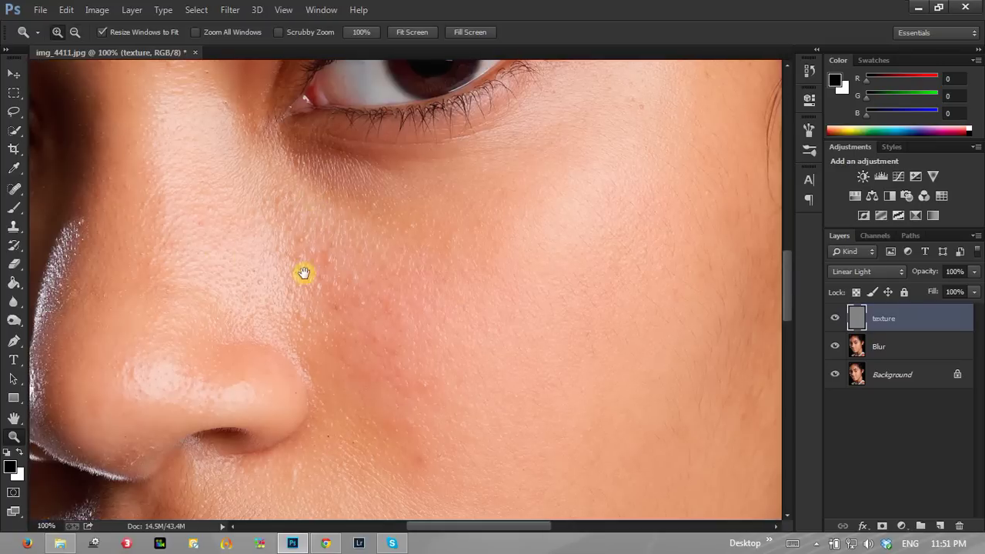
- Fit the portrait, pan across forehead and eyes, then select the Blur layer
mouse_move(303, 273)
mouse_down()
mouse_move(439, 311)
mouse_move(337, 192)
mouse_up()
mouse_move(550, 259)
mouse_down()
mouse_move(385, 365)
mouse_move(411, 374)
mouse_up()
right_click(271, 213)
click(304, 220)
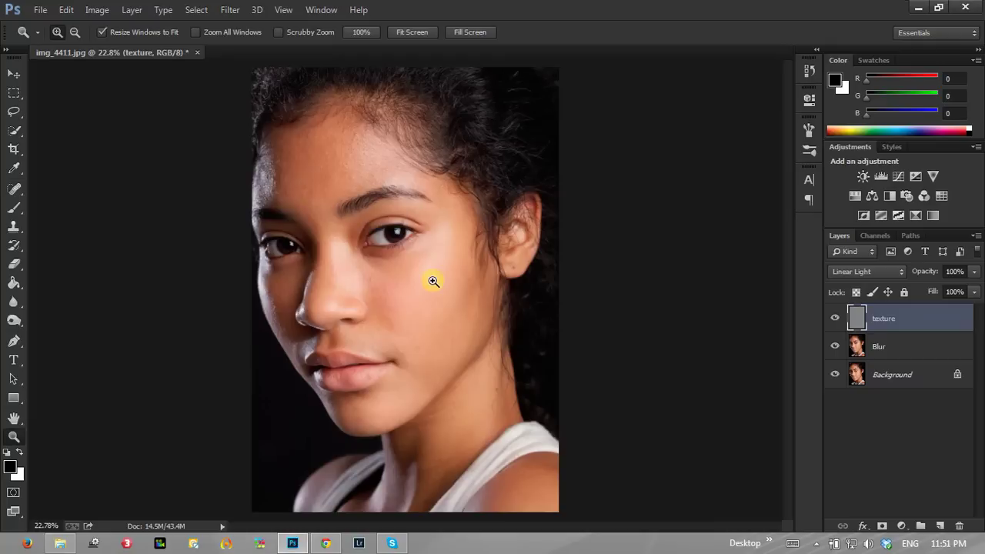
click(417, 276)
drag(250, 234, 385, 341)
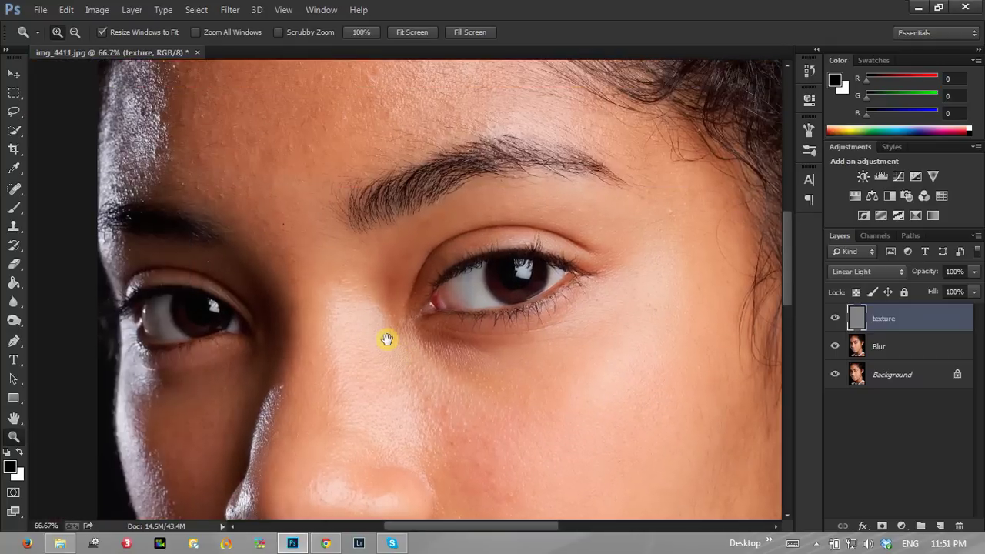
mouse_move(255, 149)
mouse_down()
mouse_move(418, 326)
mouse_move(368, 276)
mouse_move(424, 266)
mouse_up()
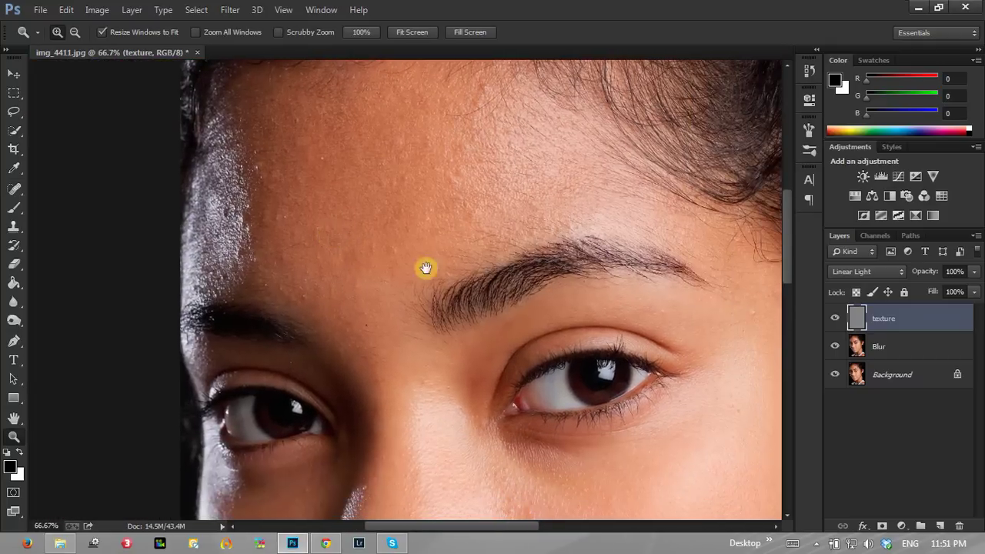
drag(634, 408, 532, 388)
mouse_move(461, 451)
mouse_down()
mouse_move(485, 404)
mouse_move(453, 231)
mouse_move(371, 374)
mouse_up()
click(903, 346)
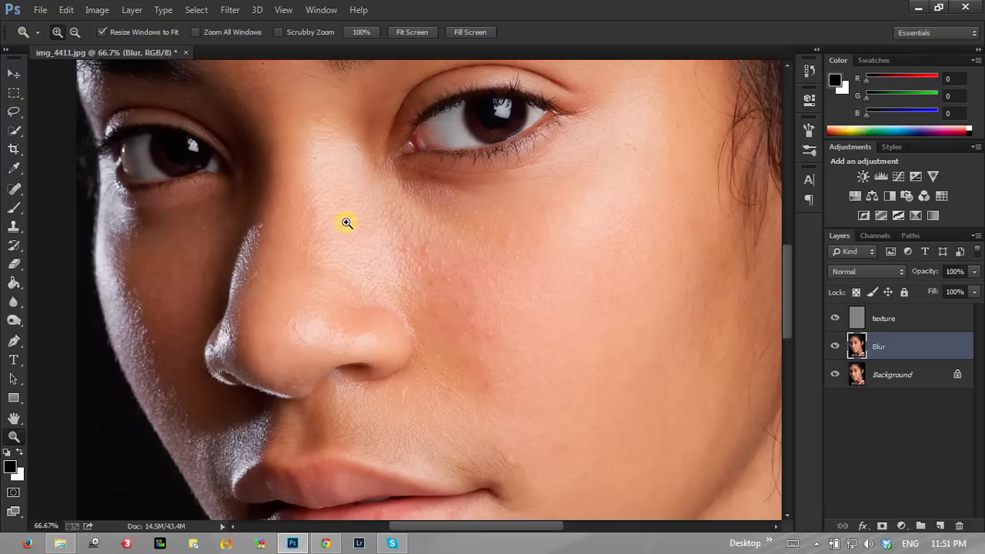
- Draw a freehand lasso selection around the cheek patch beside the nose
click(12, 112)
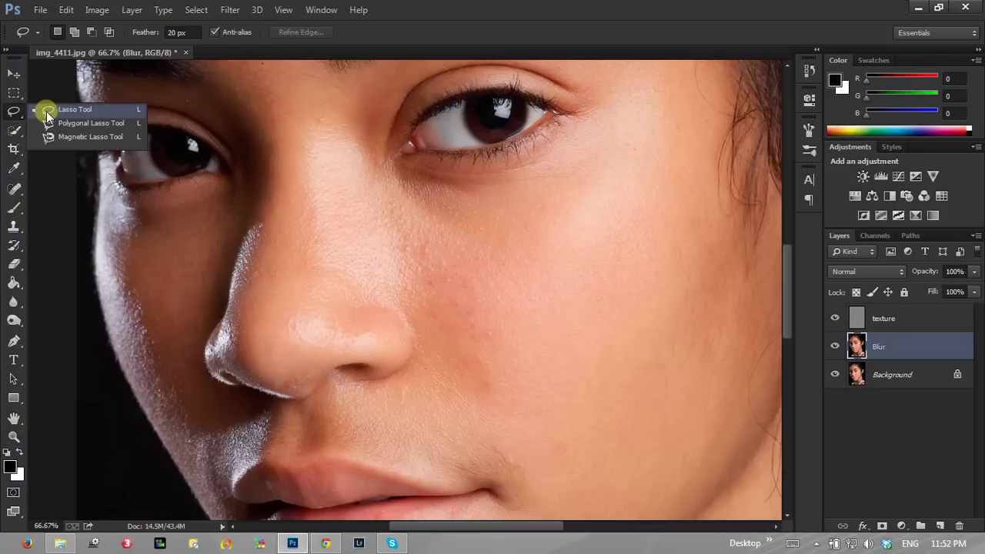
click(46, 109)
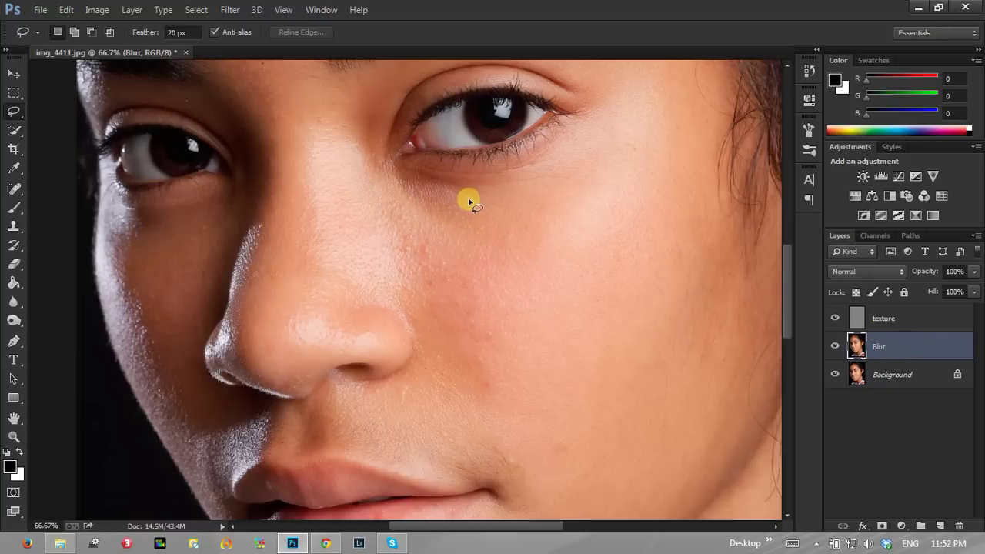
drag(426, 208, 384, 197)
mouse_move(382, 242)
mouse_down()
mouse_move(407, 318)
mouse_move(472, 365)
mouse_move(532, 334)
mouse_move(508, 254)
mouse_move(422, 203)
mouse_up()
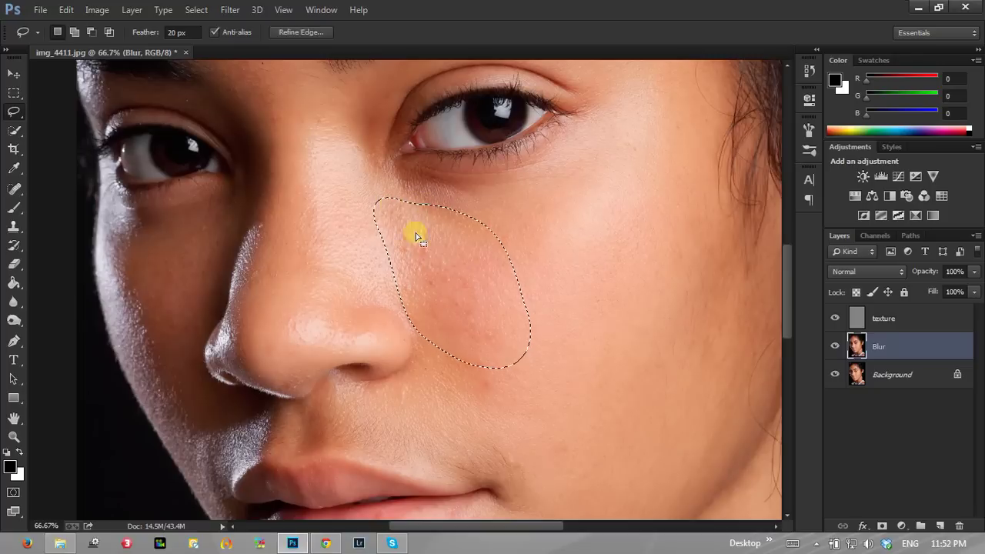
- Open Feather from the selection's context menu and cancel it
click(176, 32)
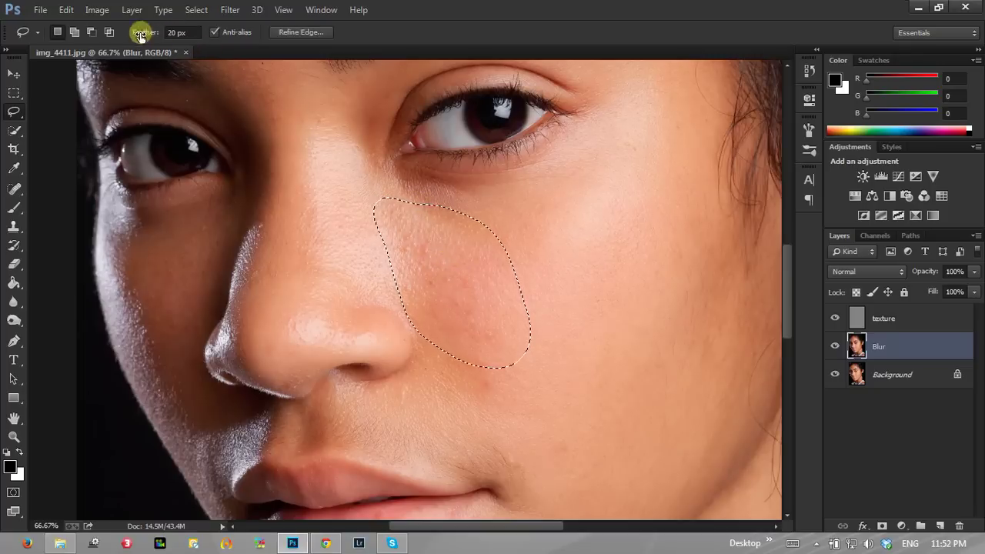
right_click(441, 234)
click(450, 267)
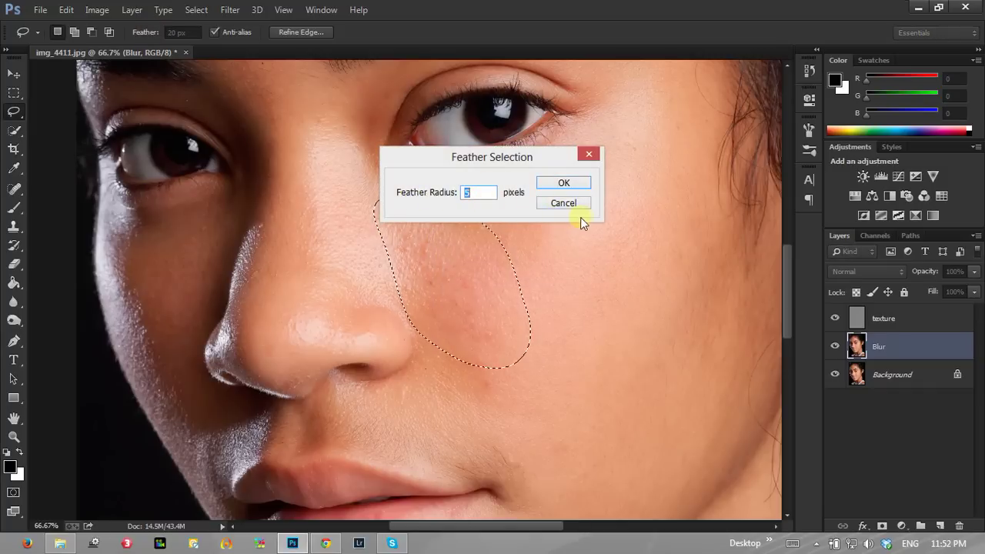
click(550, 204)
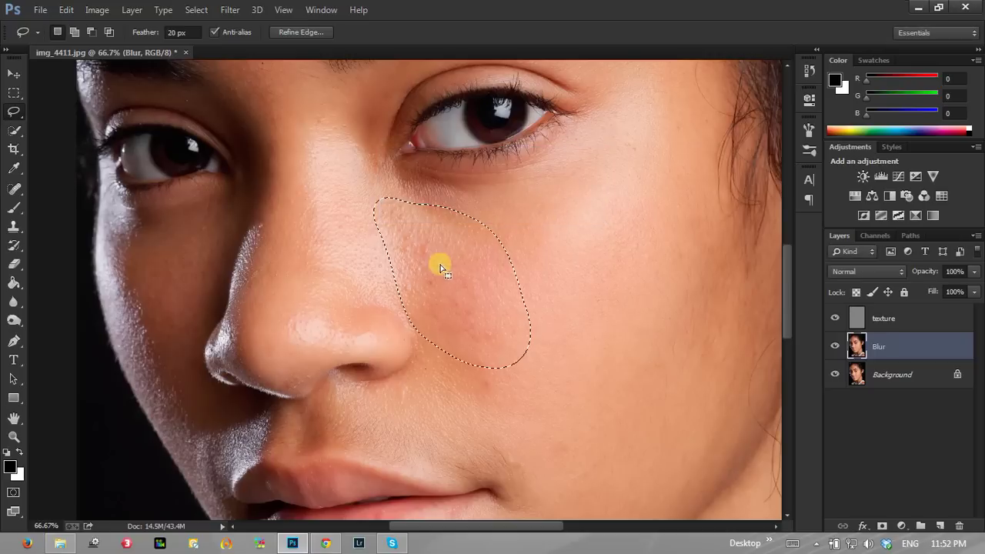
right_click(462, 226)
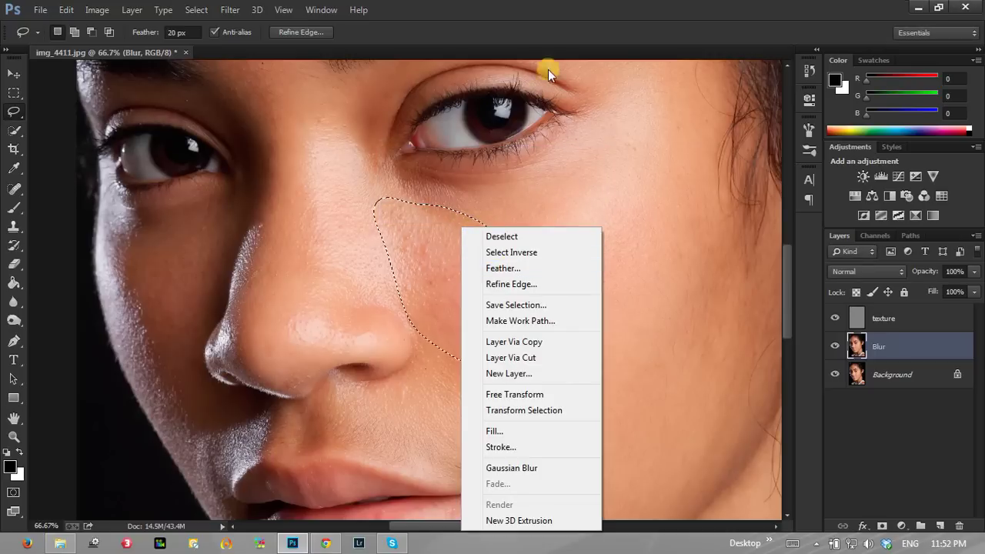
click(564, 32)
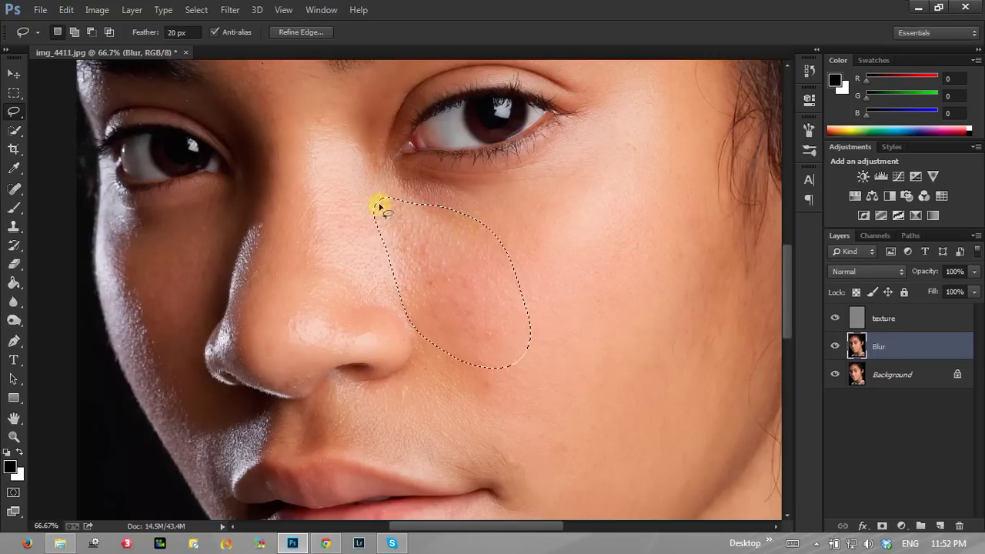
- Confirm the lasso feather at 20 px and bring up the Filter menu
click(175, 32)
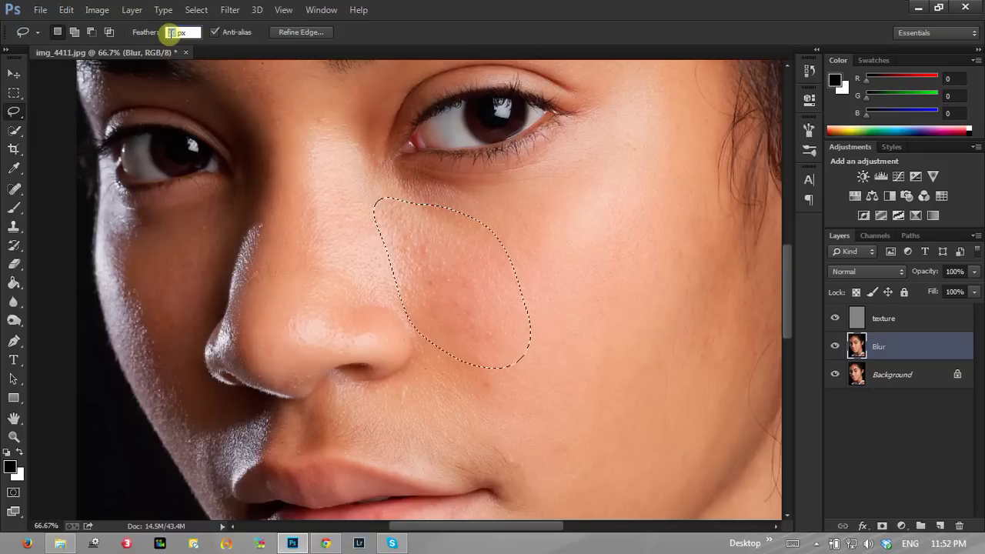
drag(171, 32, 188, 33)
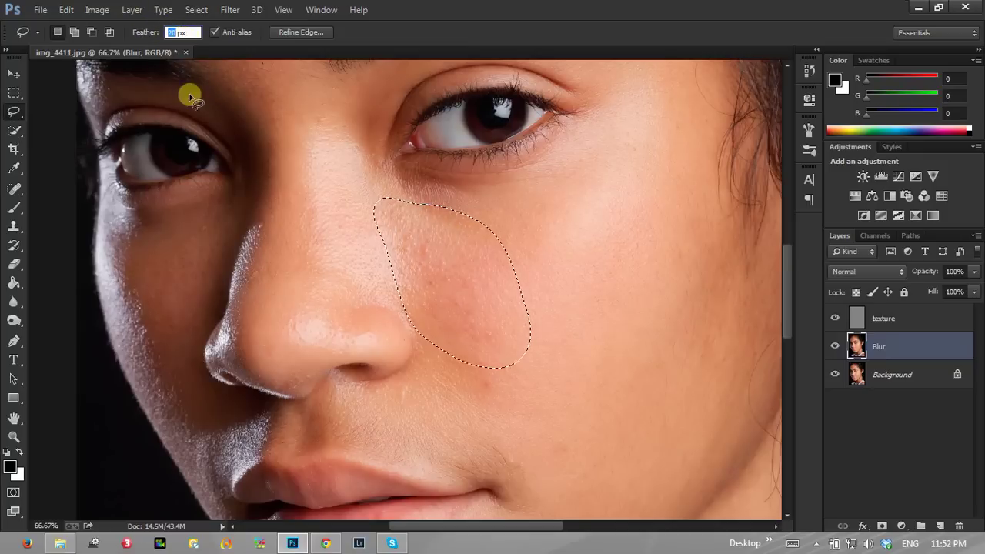
click(176, 33)
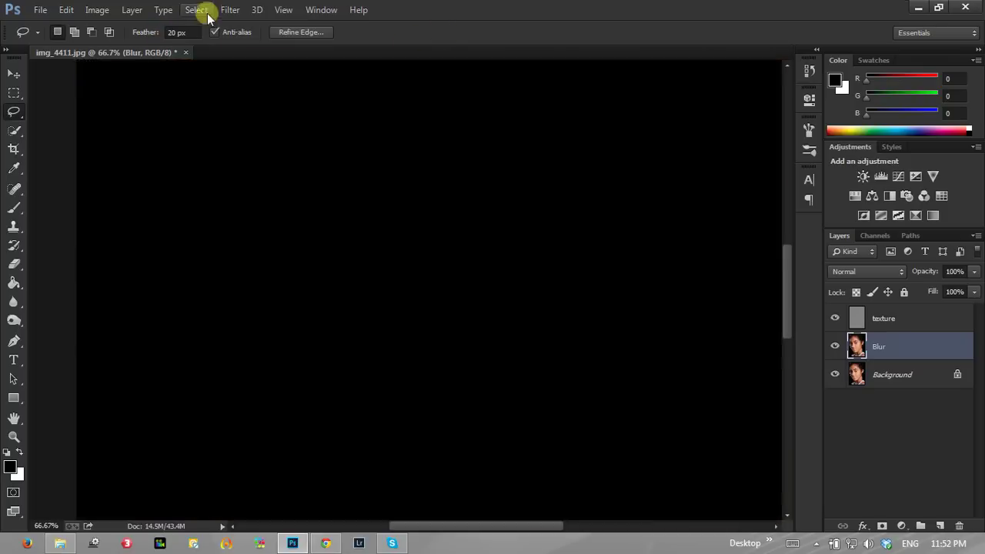
click(230, 9)
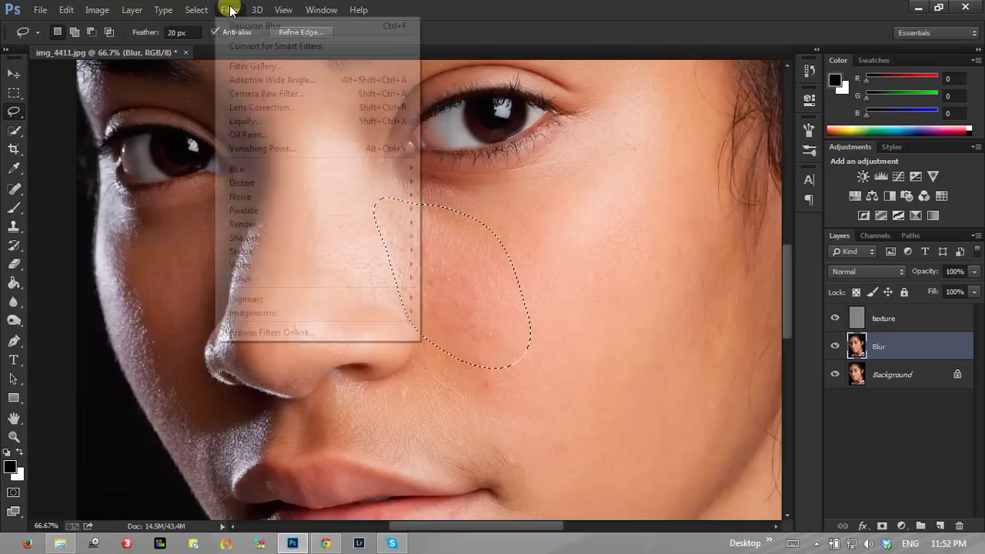
mouse_move(277, 169)
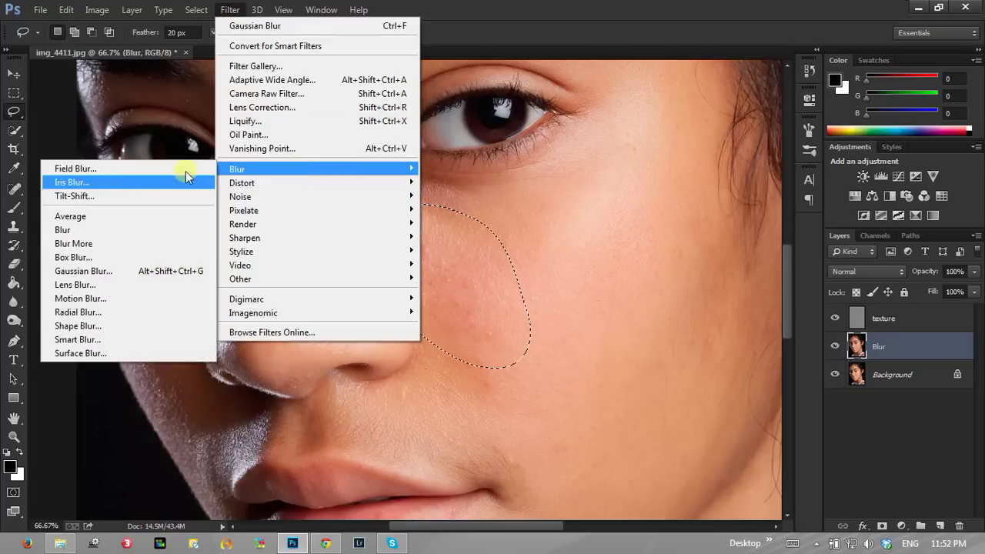
- Apply a Gaussian Blur of about 9 pixels to the selected cheek area
click(127, 271)
mouse_move(608, 302)
mouse_down()
mouse_move(622, 304)
mouse_move(551, 306)
mouse_up()
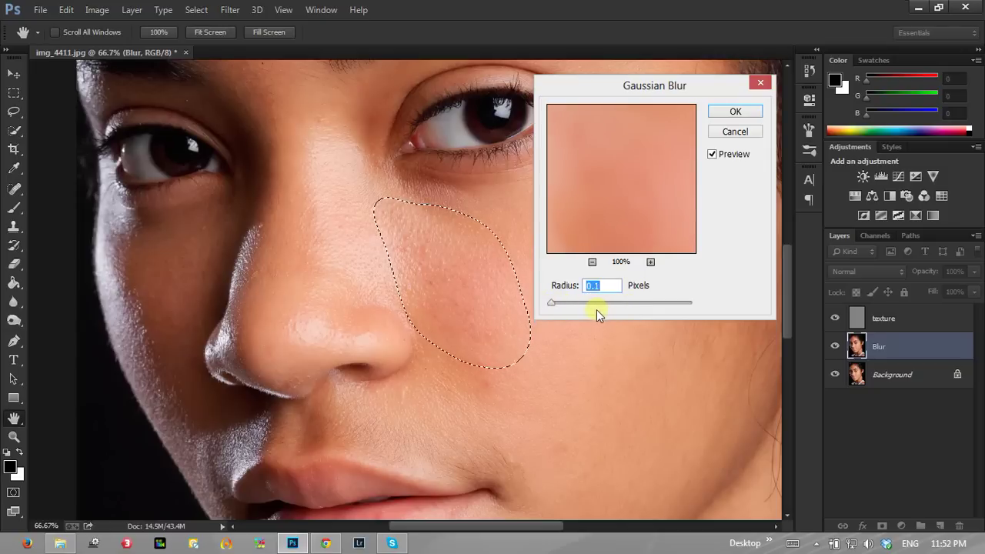
click(606, 304)
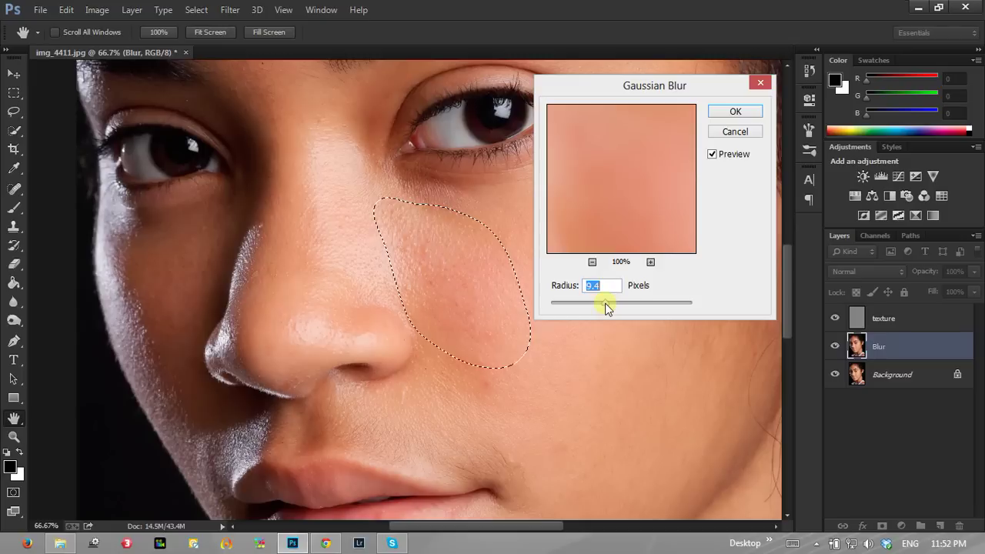
mouse_move(606, 305)
mouse_down()
mouse_move(635, 303)
mouse_move(589, 307)
mouse_move(612, 305)
mouse_up()
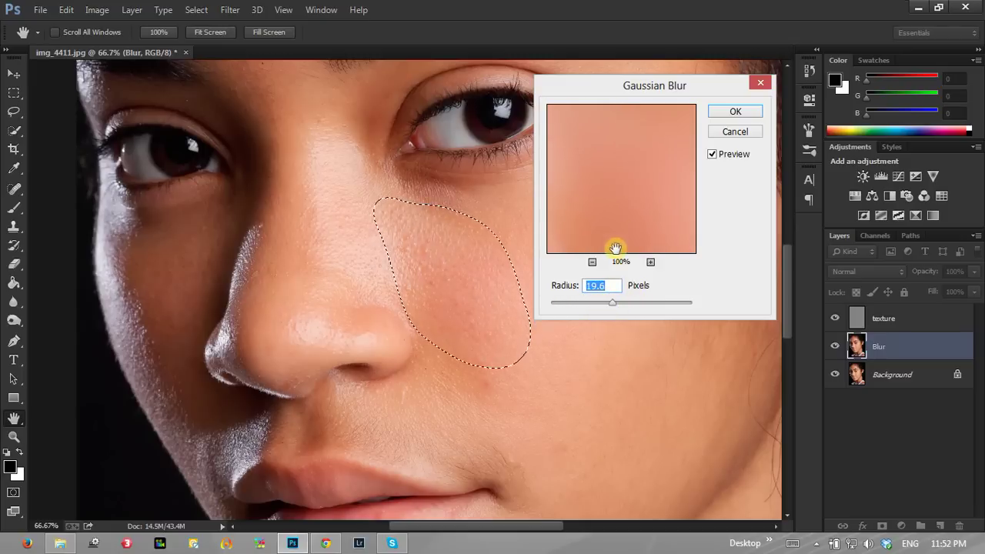
click(733, 112)
- Lasso the outer cheek and apply Gaussian Blur to it
key(l)
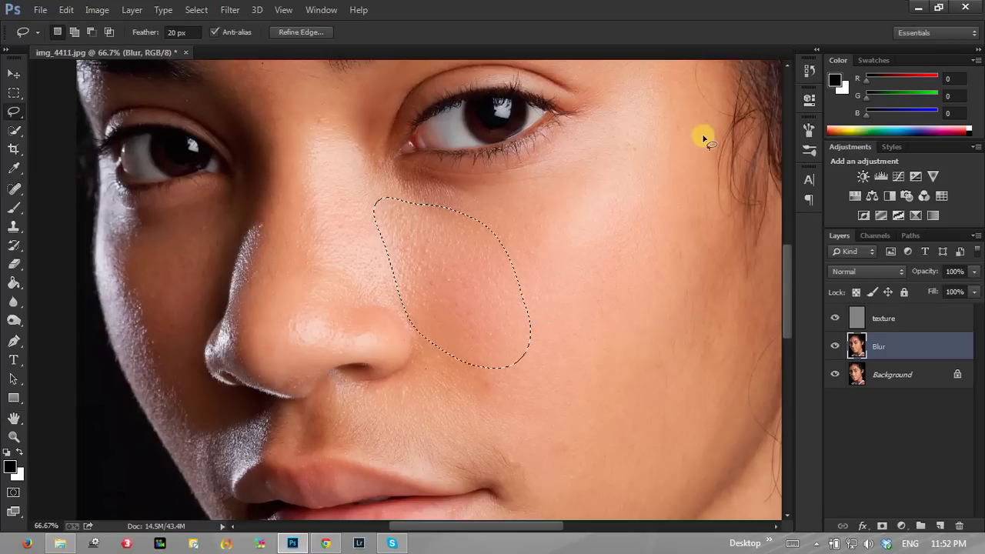
mouse_move(565, 206)
mouse_down()
mouse_move(497, 222)
mouse_move(535, 334)
mouse_move(658, 277)
mouse_move(688, 176)
mouse_move(626, 136)
mouse_move(566, 208)
mouse_up()
right_click(578, 215)
key(Escape)
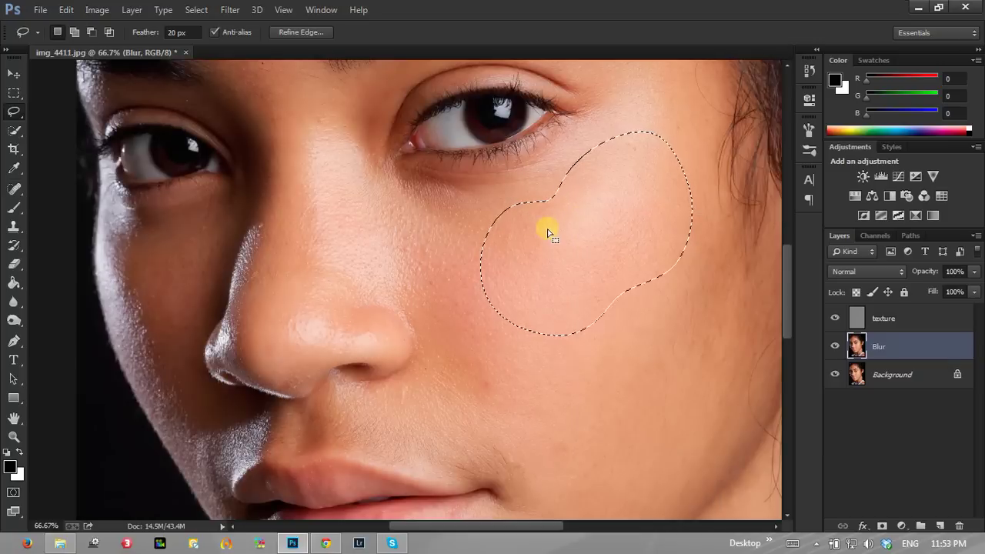
click(230, 9)
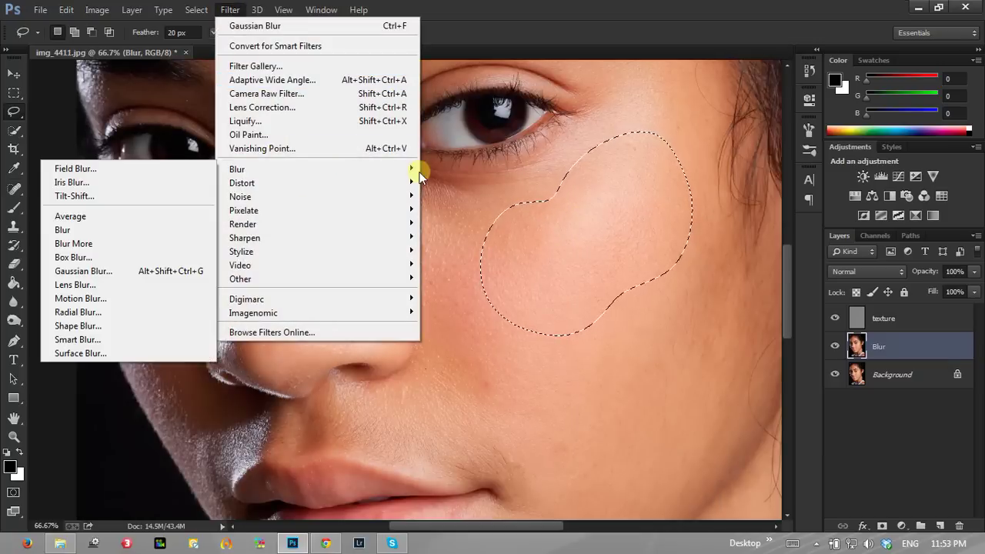
click(127, 271)
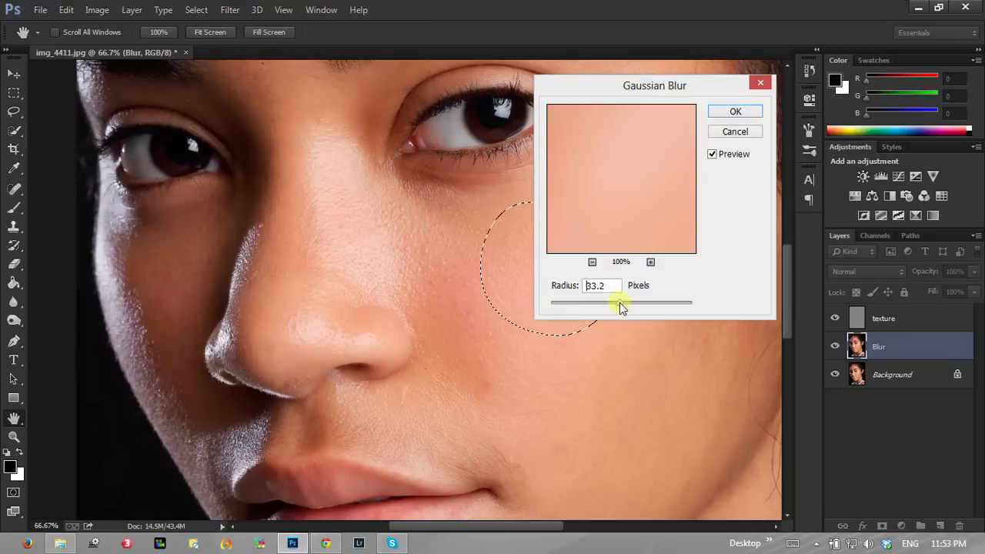
click(715, 111)
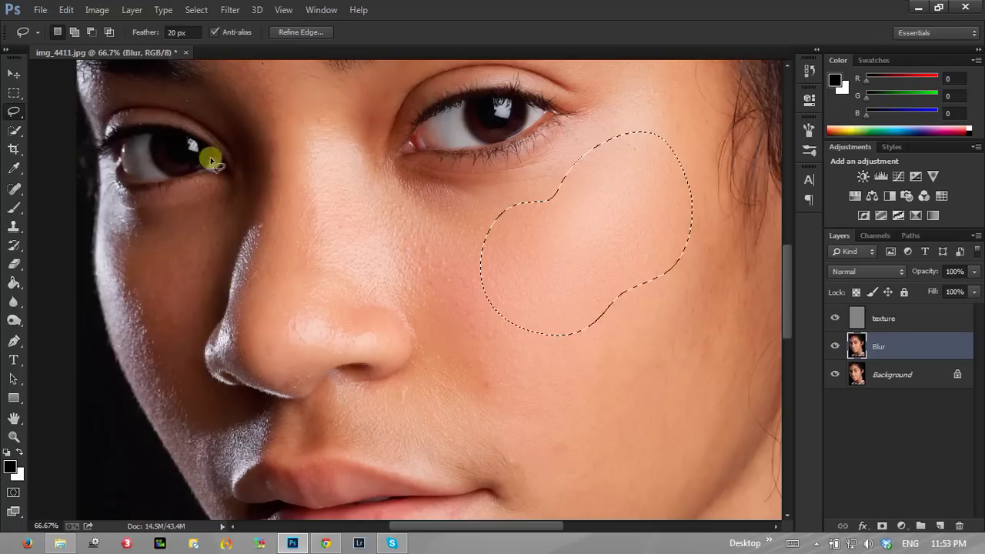
- Deselect the cheek, return to the Lasso, and browse the Filter menu without applying anything
click(14, 93)
click(331, 132)
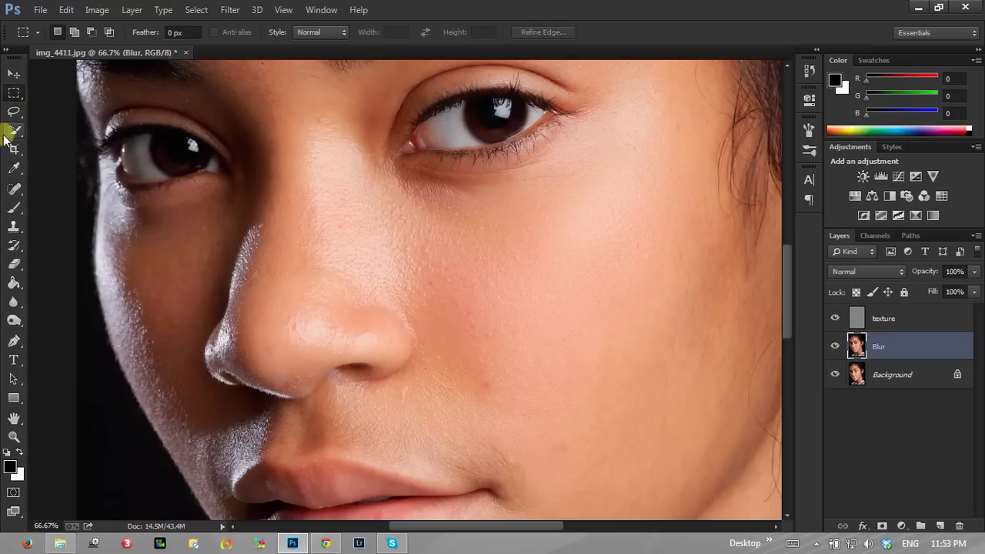
click(13, 111)
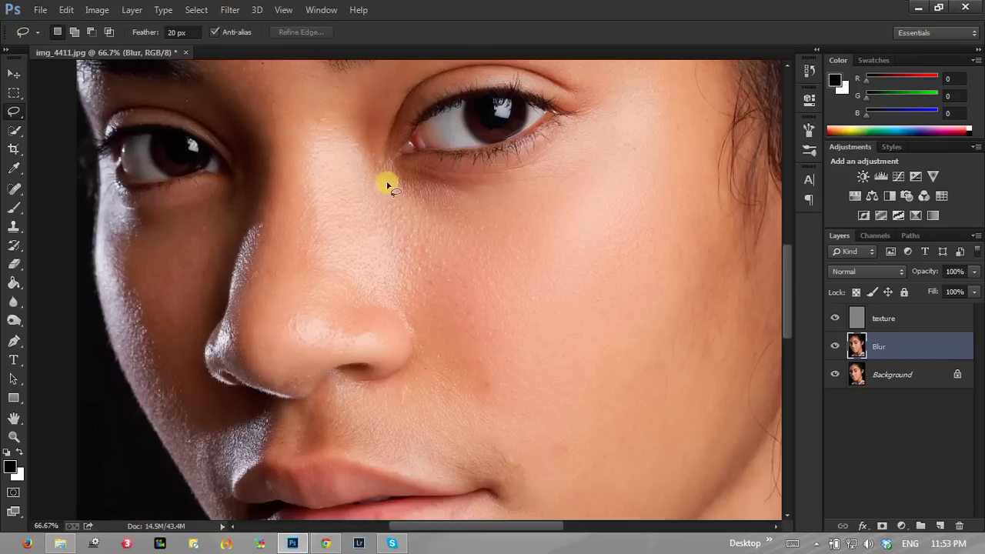
click(225, 11)
mouse_move(238, 168)
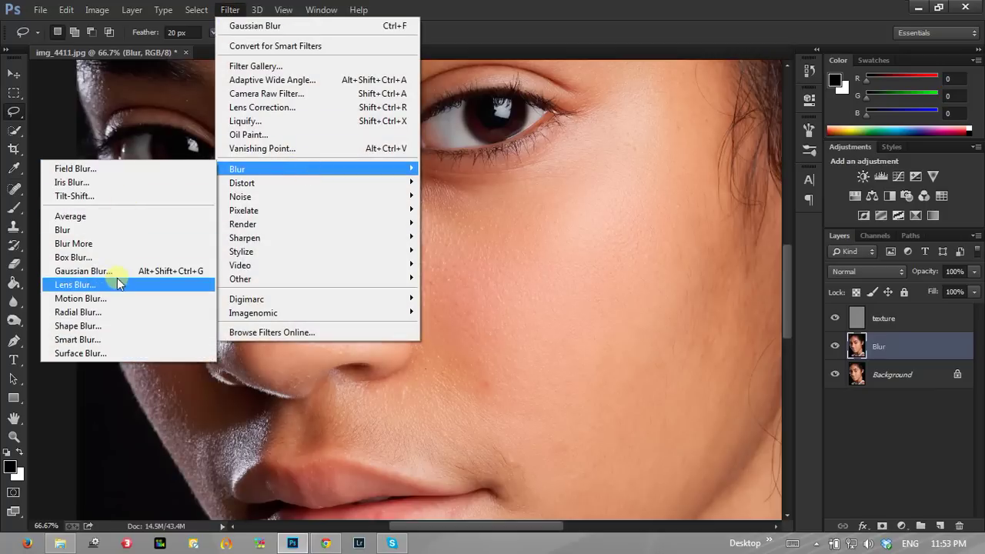
click(559, 17)
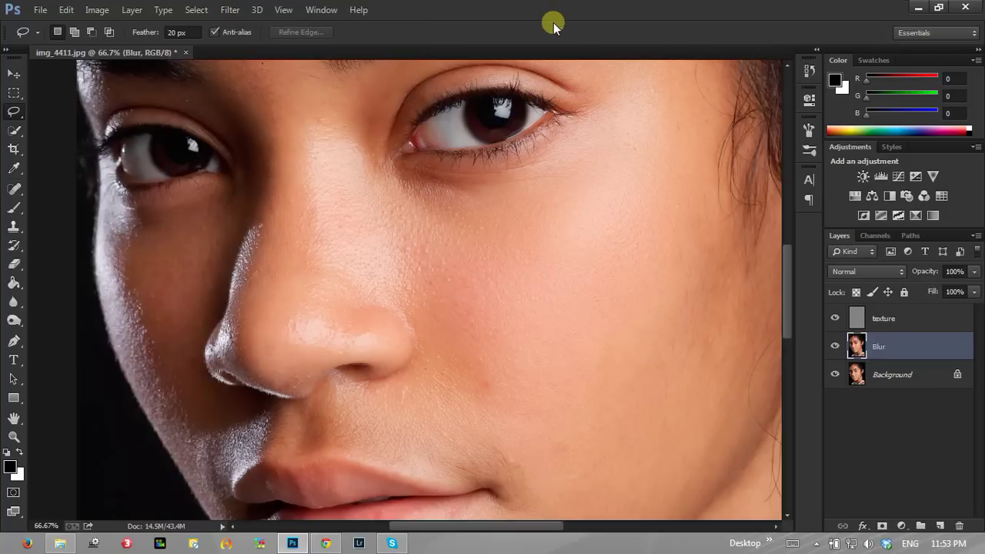
click(230, 9)
mouse_move(237, 169)
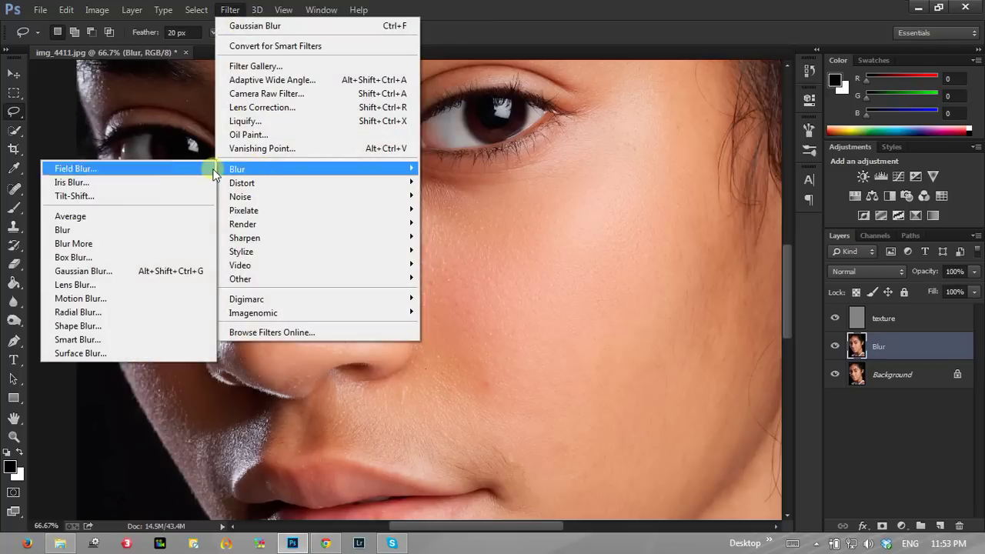
click(499, 6)
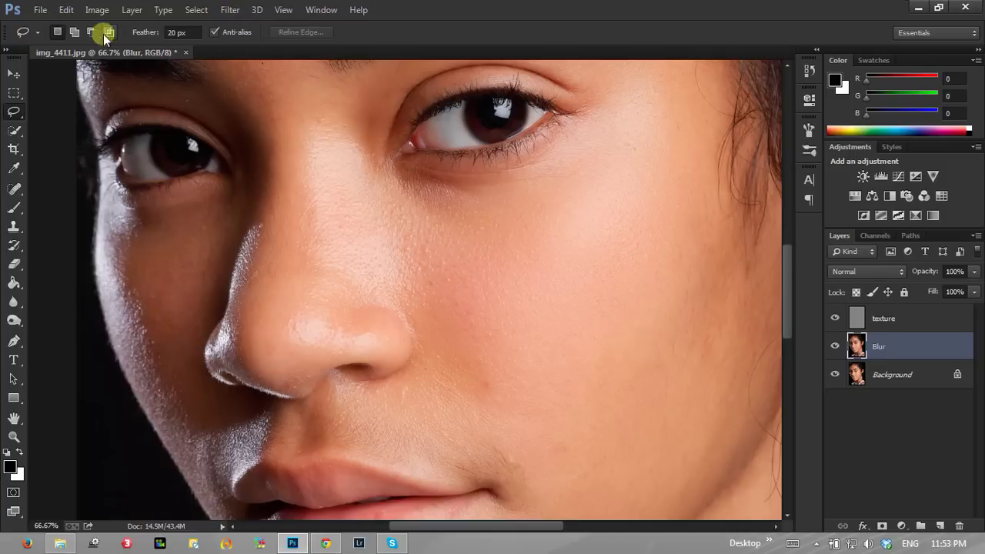
click(52, 10)
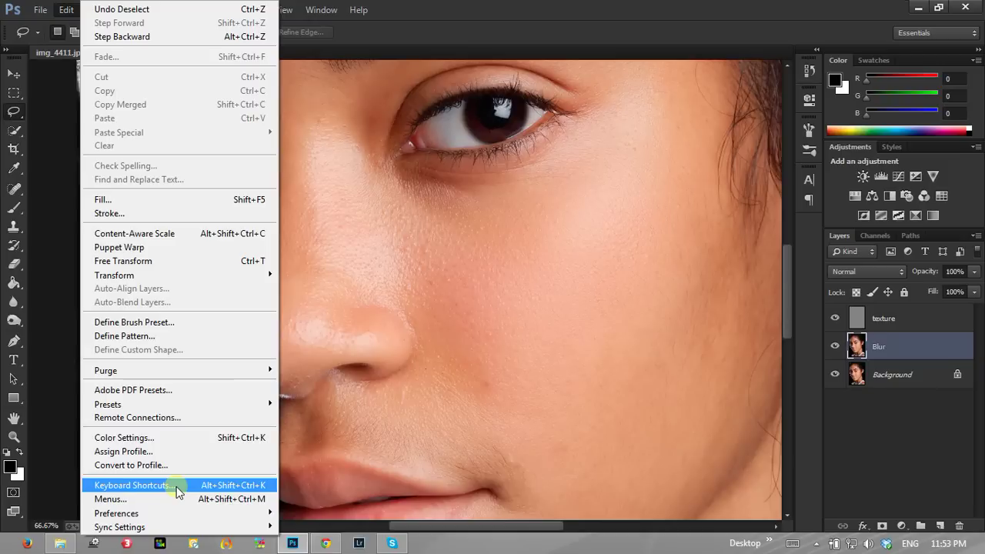
- In Keyboard Shortcuts, expand Filter and clear Gaussian Blur's shortcut field
key(Escape)
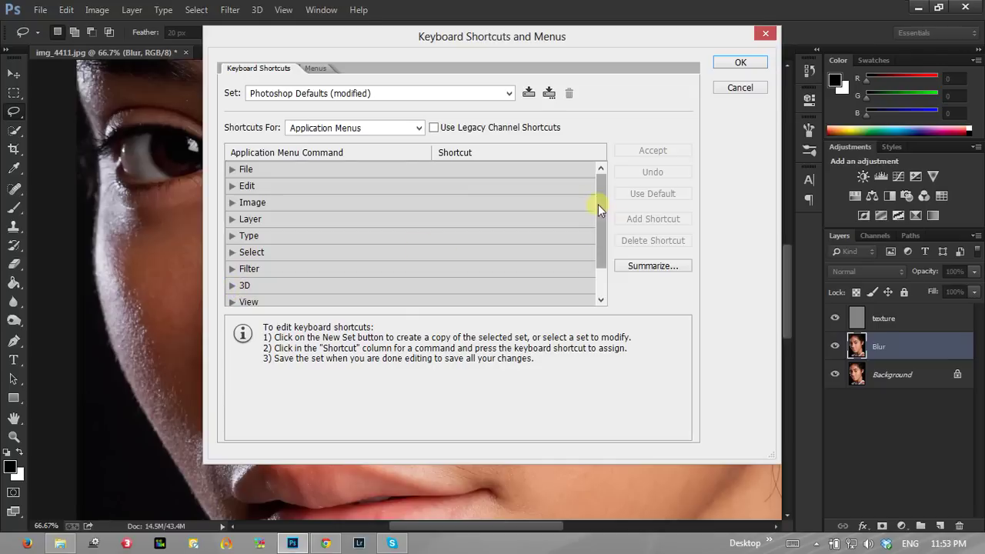
drag(598, 204, 594, 238)
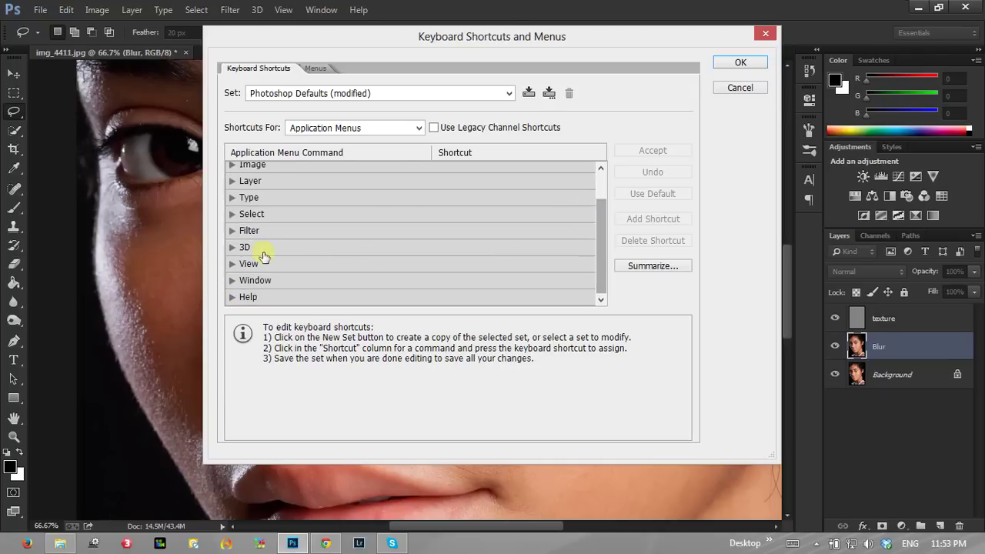
click(232, 230)
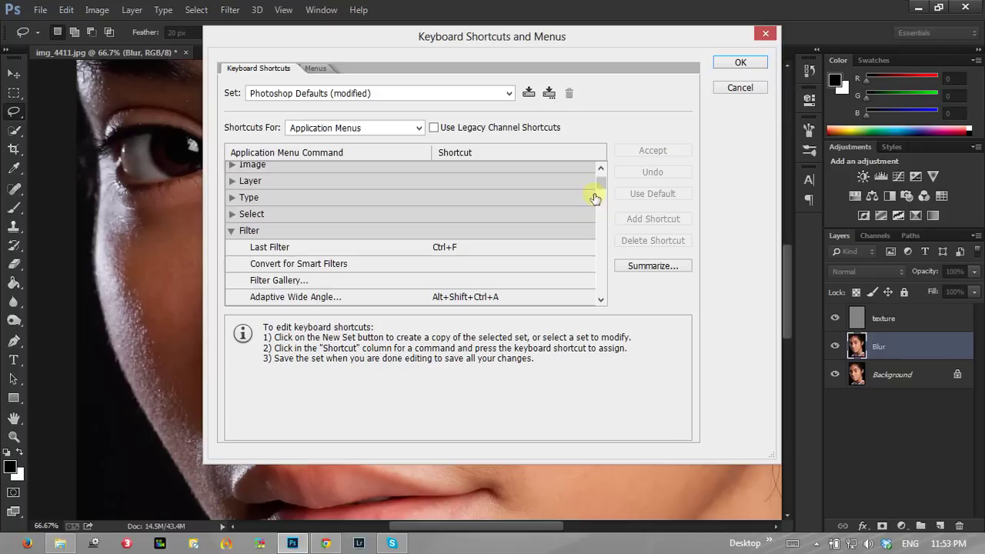
drag(601, 184, 598, 204)
click(435, 237)
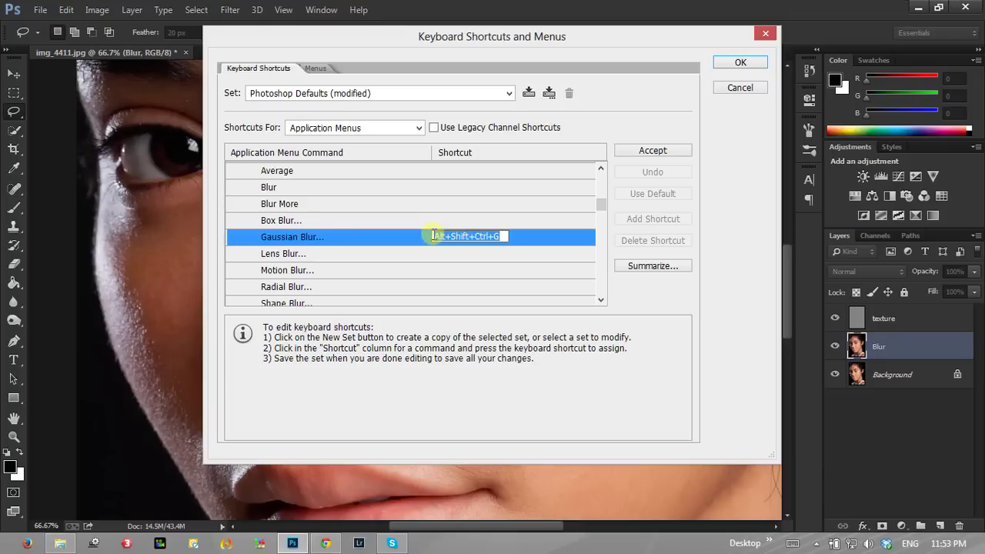
key(BackSpace)
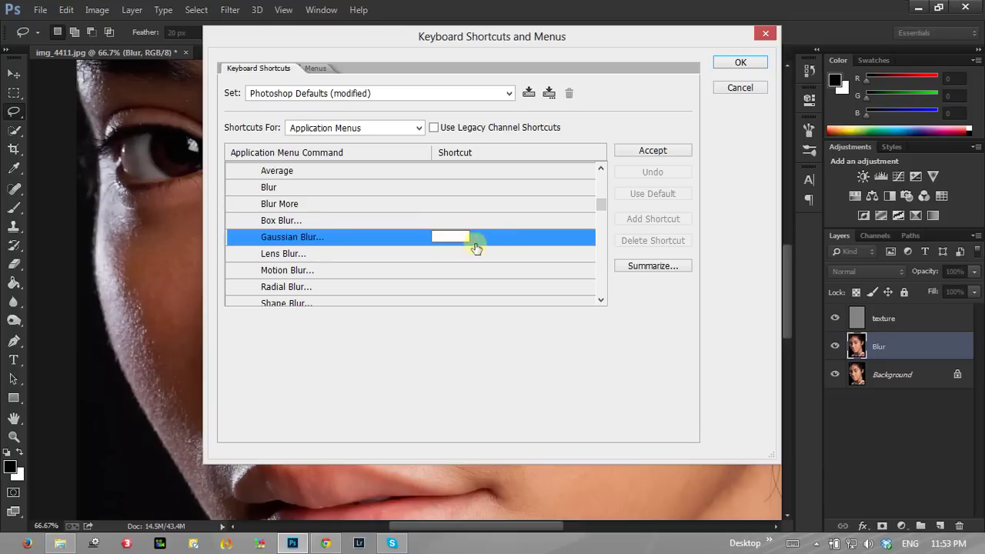
click(394, 222)
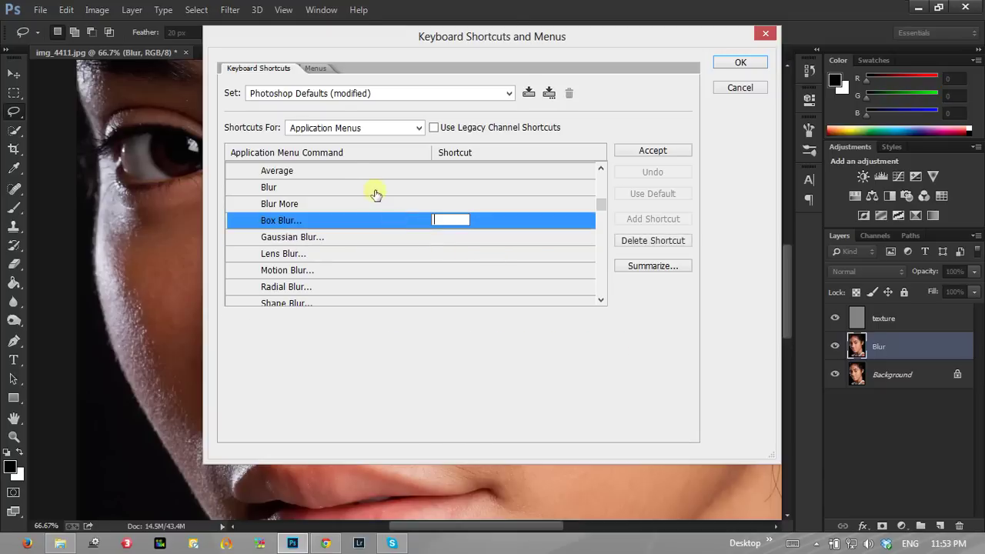
click(341, 237)
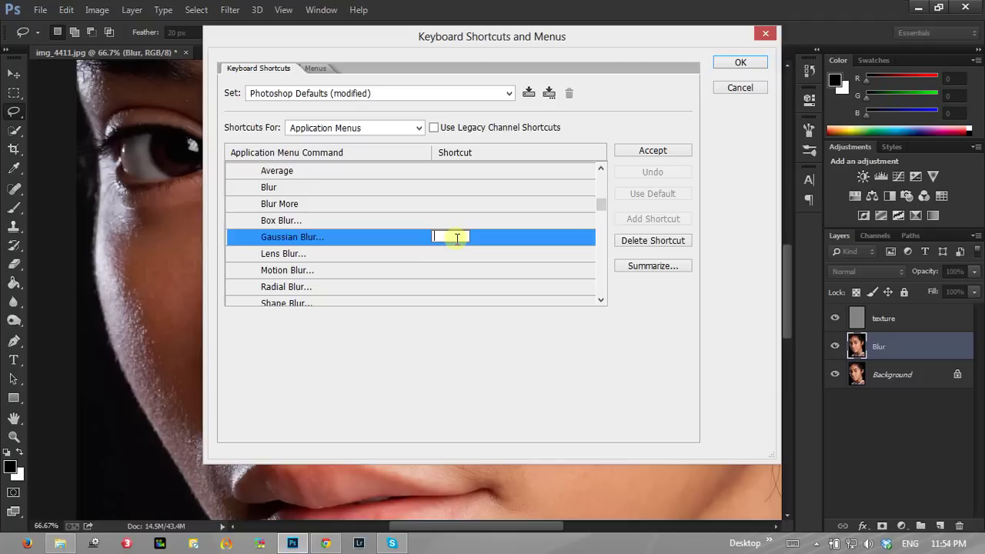
- Assign Gaussian Blur Alt+Shift+Ctrl+G, avoiding the Ctrl+G and Ctrl+B conflicts, and confirm
key(ctrl+g)
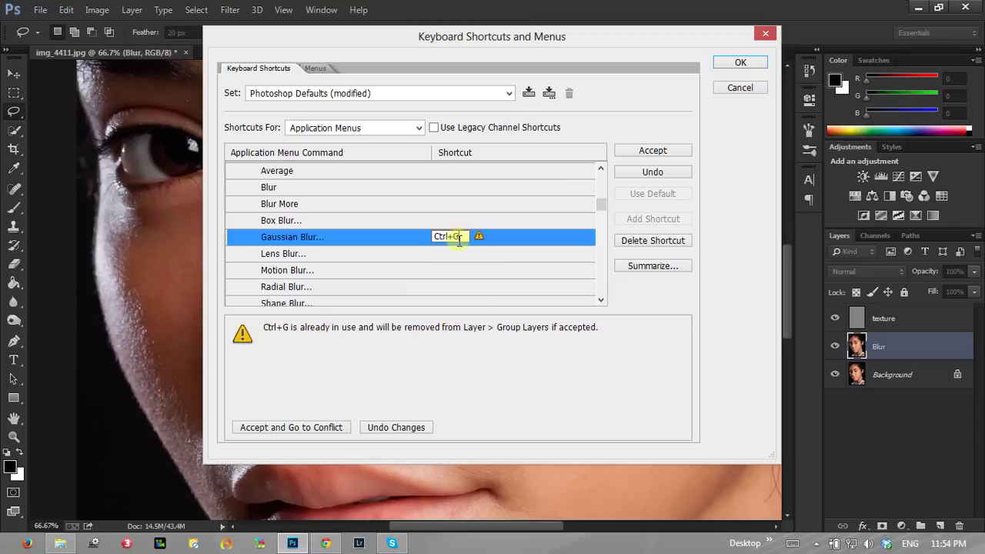
key(BackSpace)
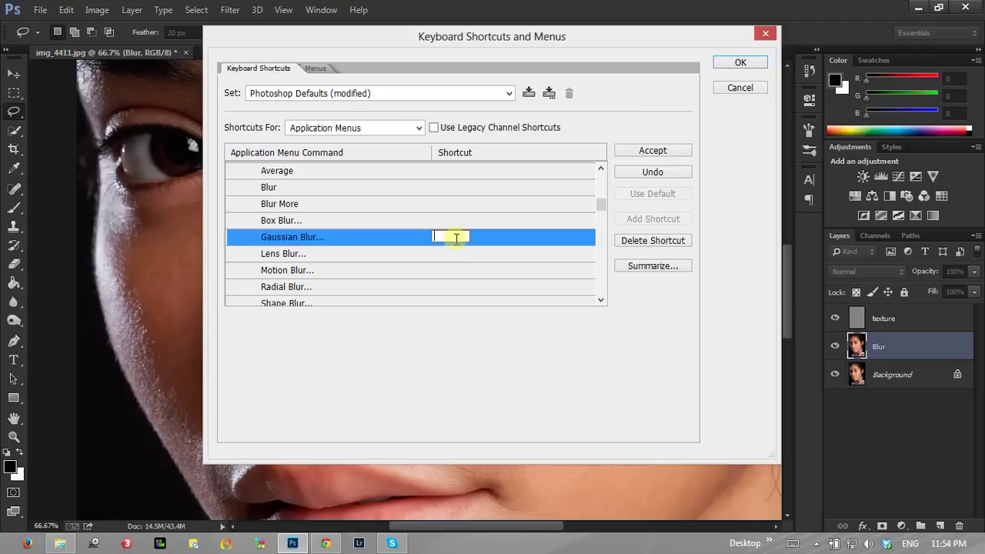
key(ctrl+g)
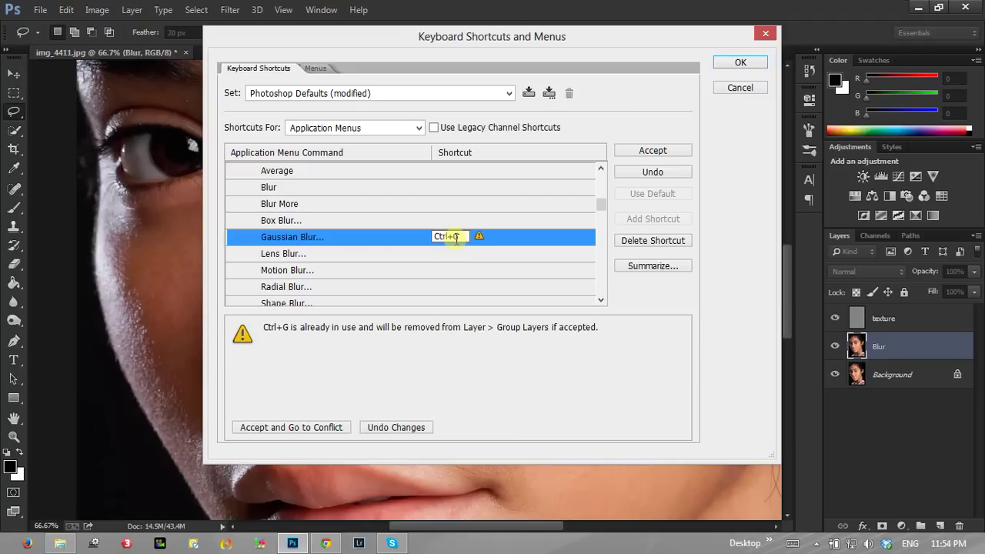
key(ctrl+b)
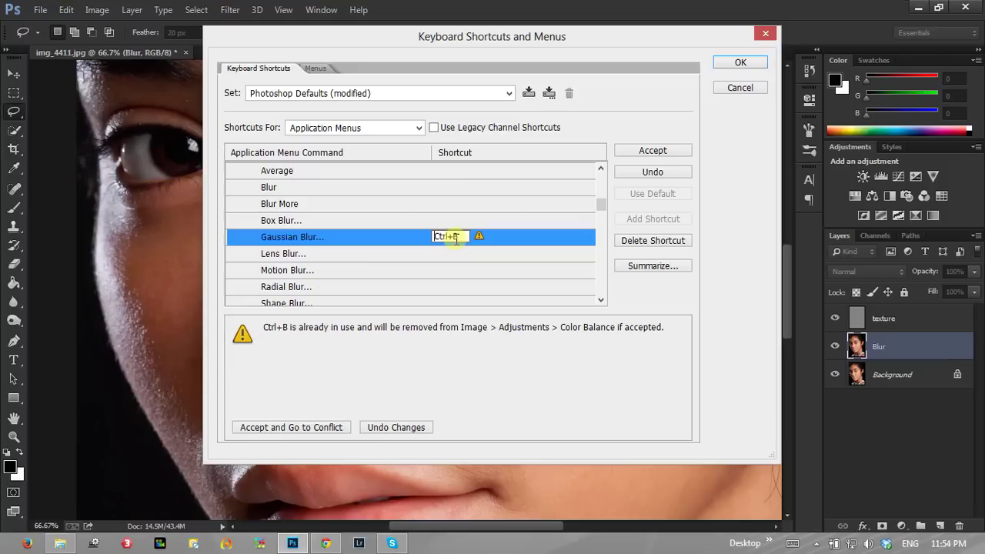
key(BackSpace)
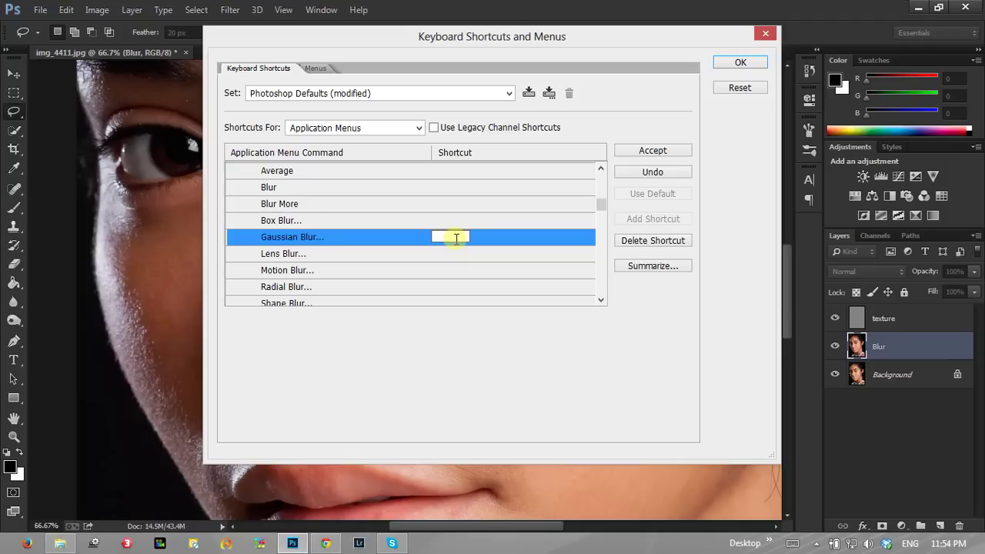
key(ctrl+alt+shift+g)
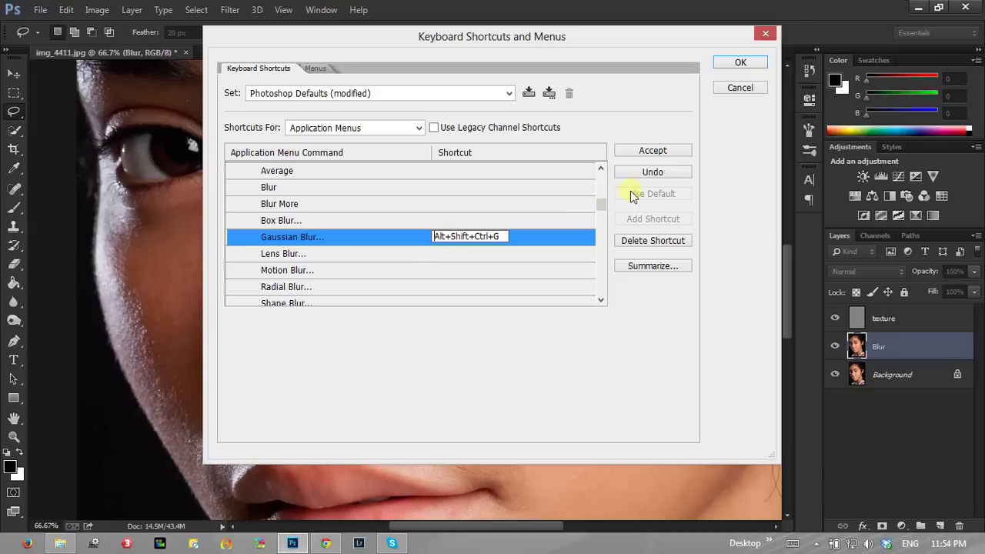
drag(598, 208, 606, 193)
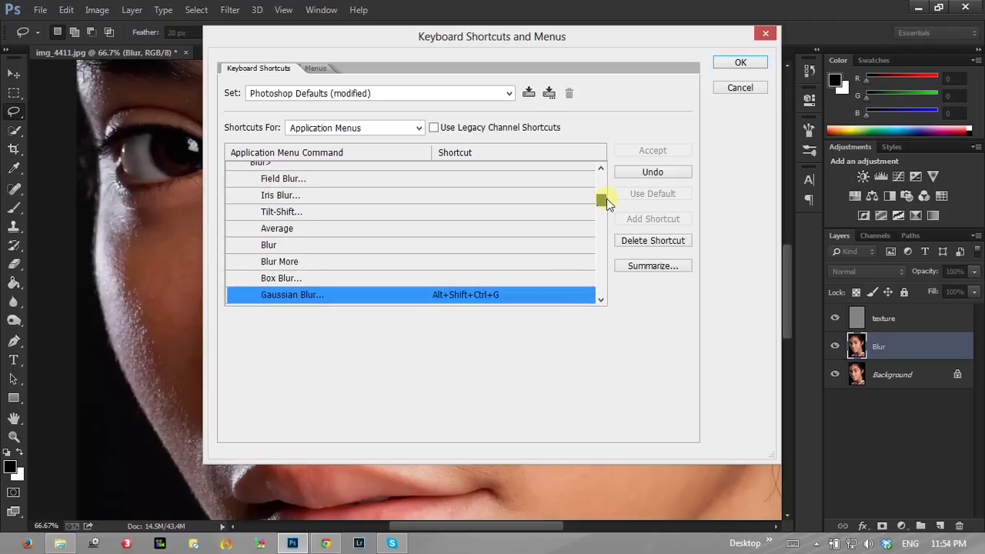
mouse_move(605, 192)
mouse_down()
mouse_move(614, 187)
mouse_move(613, 204)
mouse_up()
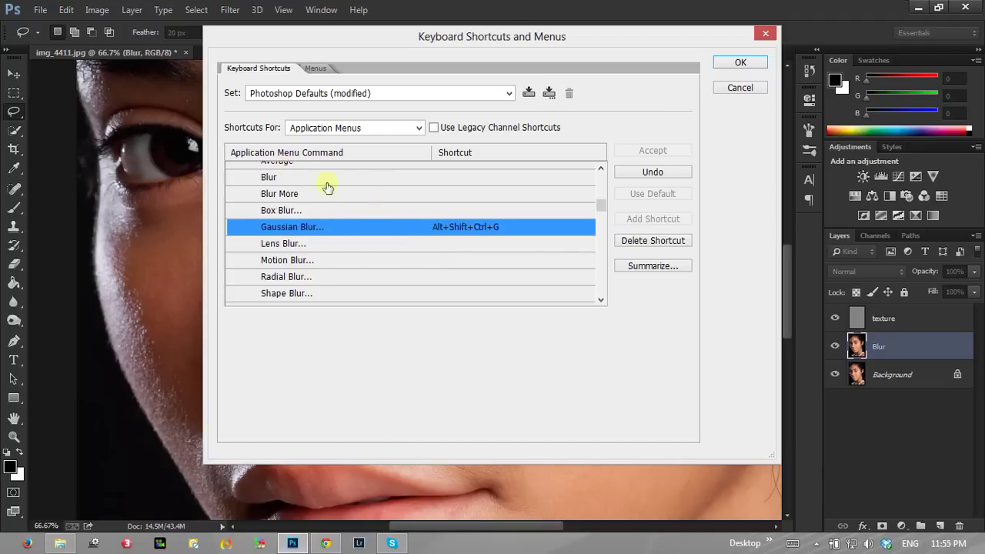
scroll(602, 203, up, 1)
scroll(601, 203, up, 1)
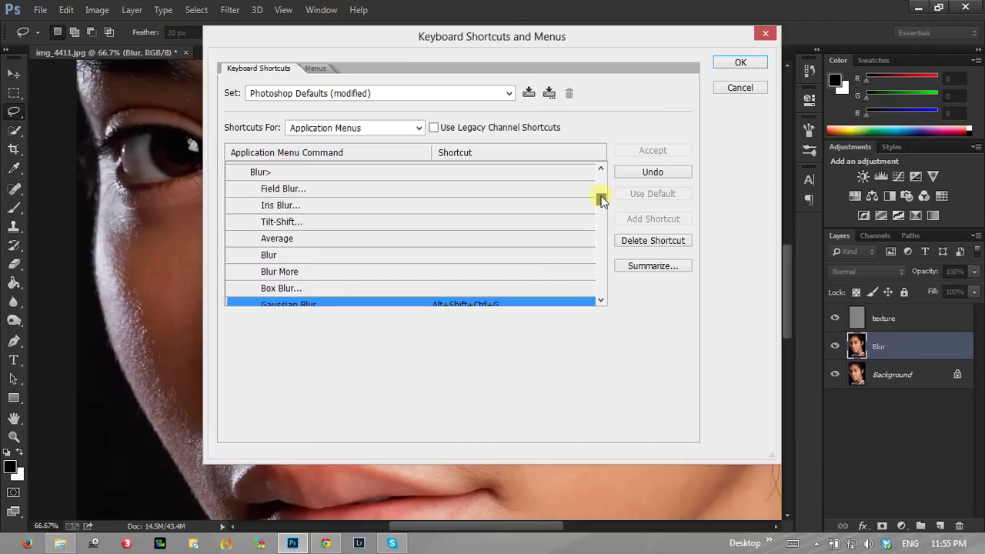
drag(602, 202, 601, 214)
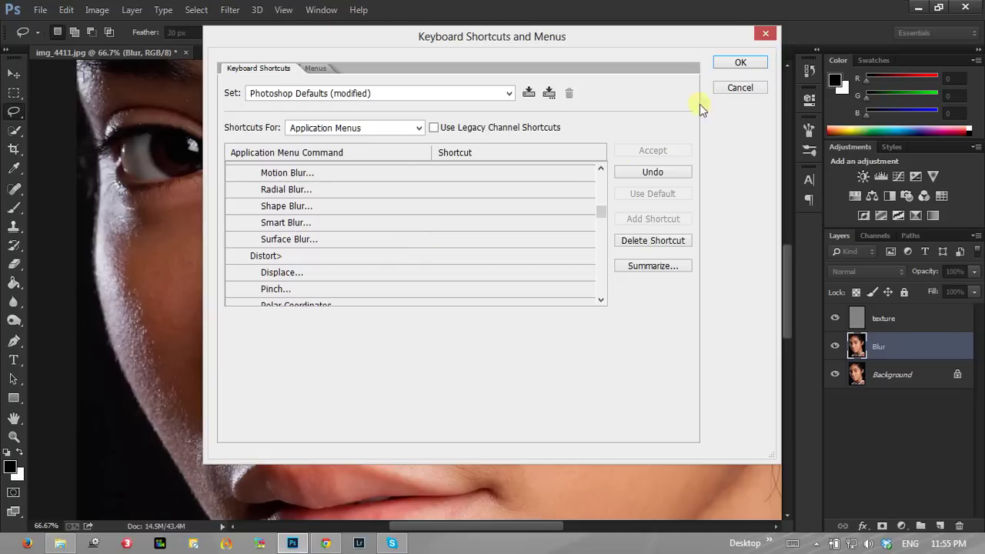
click(740, 63)
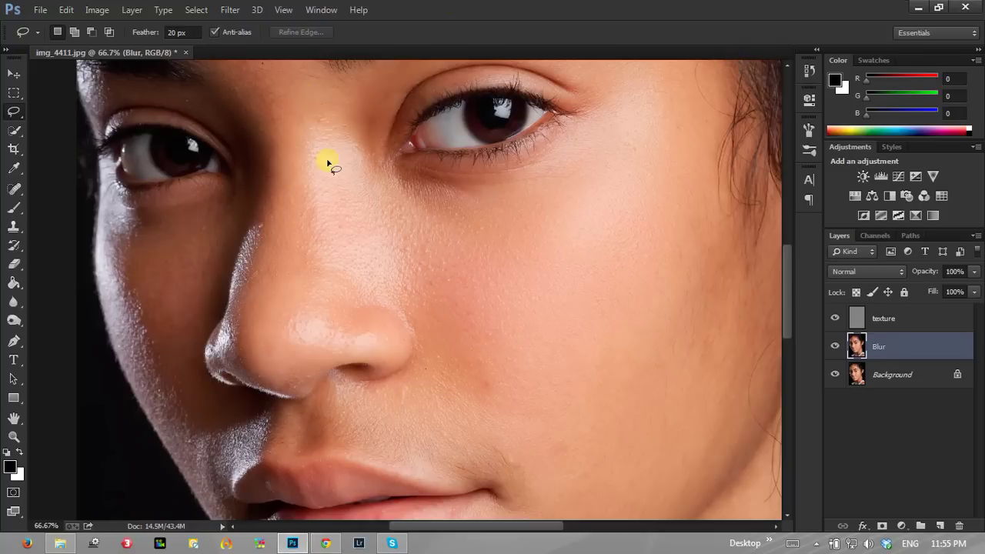
- Lasso and blur the side of the nose and the adjacent cheek at 20.9 px
mouse_move(330, 114)
mouse_down()
mouse_move(294, 259)
mouse_move(325, 311)
mouse_move(376, 269)
mouse_move(380, 190)
mouse_up()
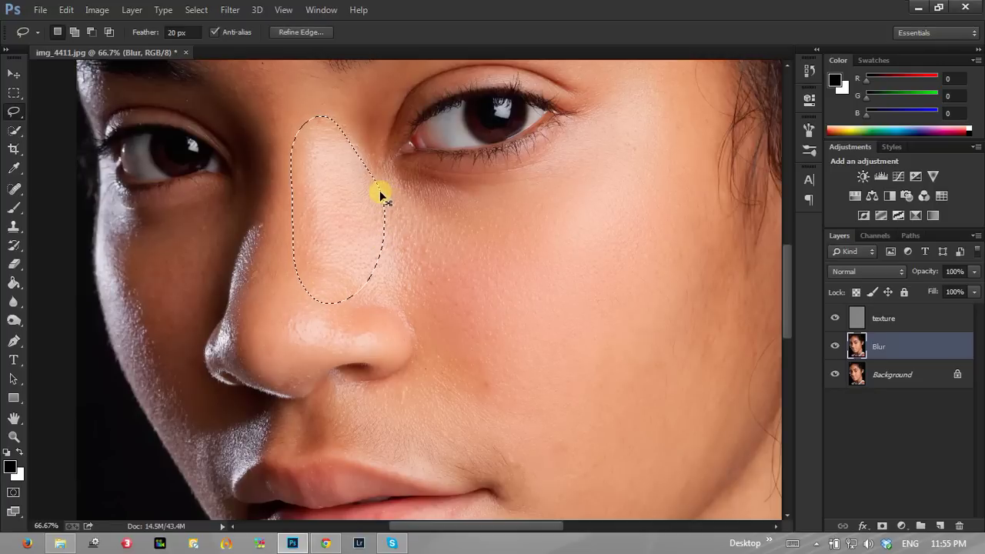
key(ctrl+alt+f)
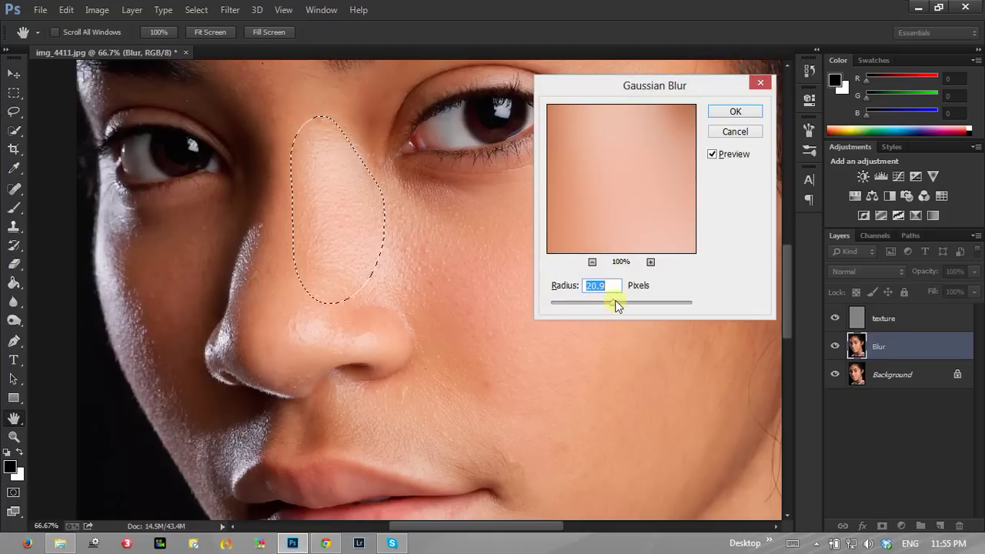
click(735, 111)
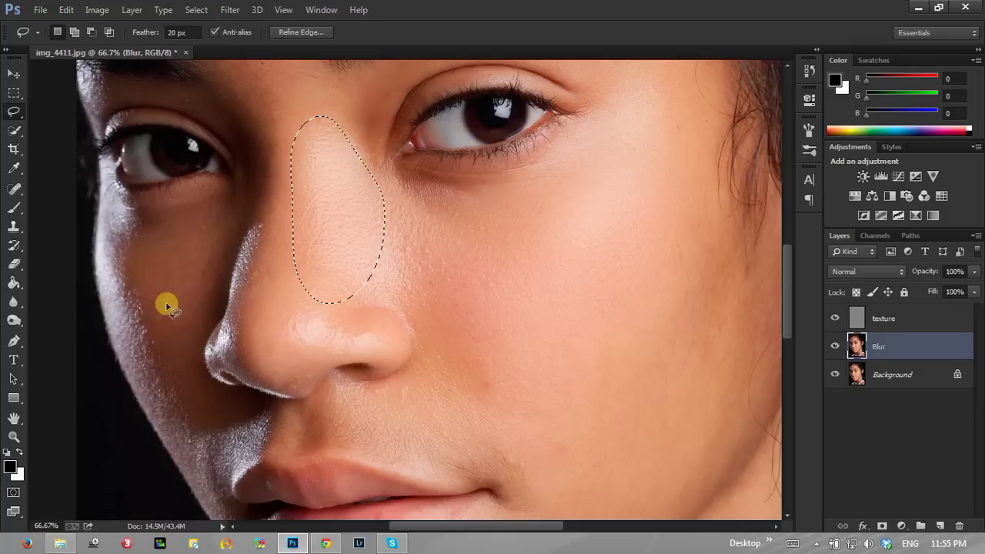
mouse_move(208, 215)
mouse_down()
mouse_move(132, 321)
mouse_move(156, 385)
mouse_move(223, 288)
mouse_move(235, 250)
mouse_move(226, 214)
mouse_up()
key(ctrl+alt+f)
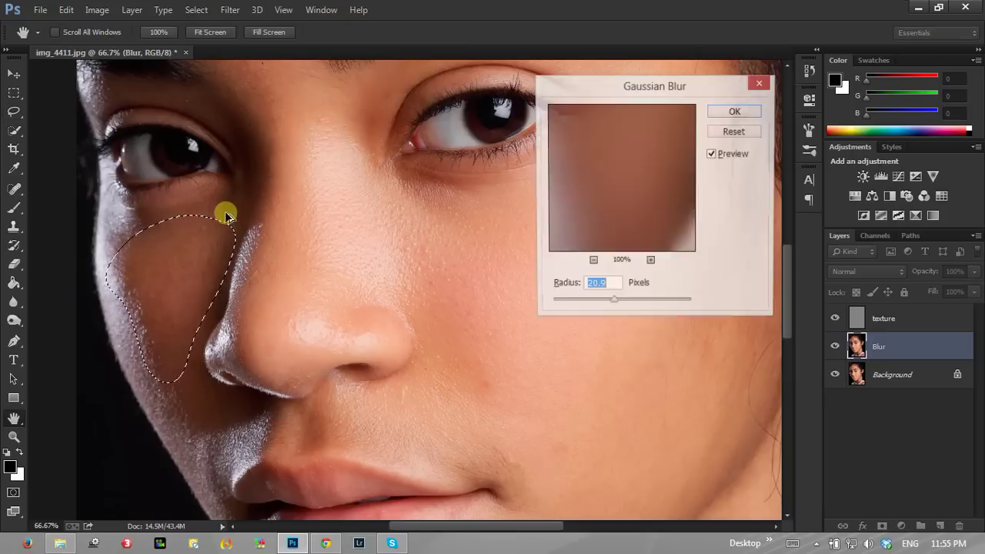
click(735, 111)
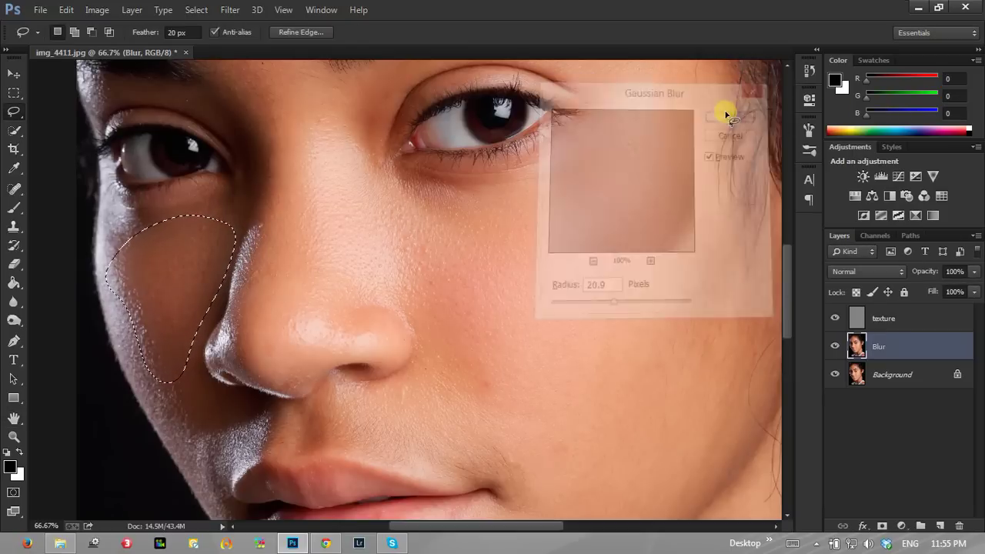
scroll(323, 127, up, 5)
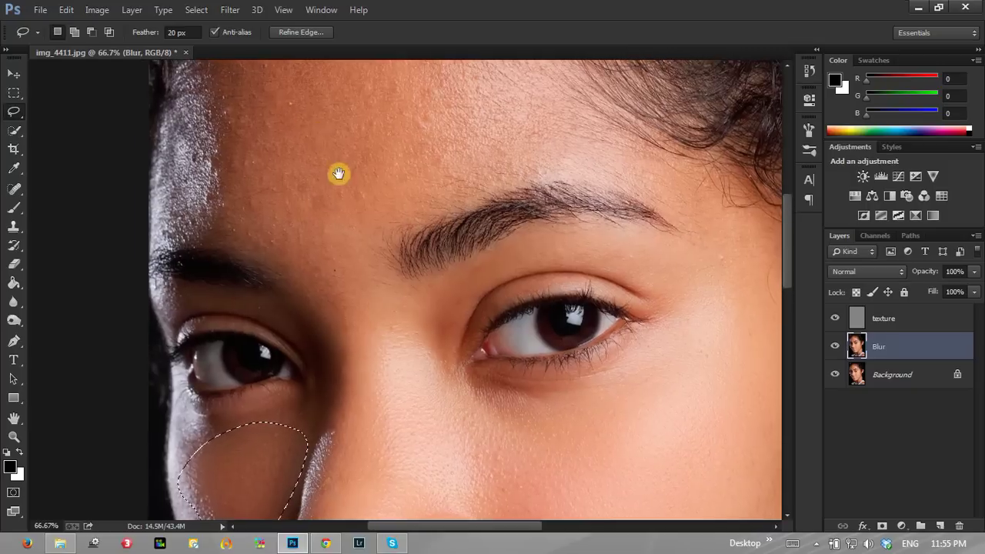
- Blur a temple-side forehead patch at 38.7 px and the upper forehead at 72.1 px
scroll(337, 172, up, 3)
mouse_move(239, 266)
mouse_down()
mouse_move(242, 347)
mouse_move(269, 396)
mouse_move(396, 376)
mouse_move(406, 219)
mouse_move(370, 183)
mouse_move(359, 184)
mouse_up()
key(ctrl+alt+f)
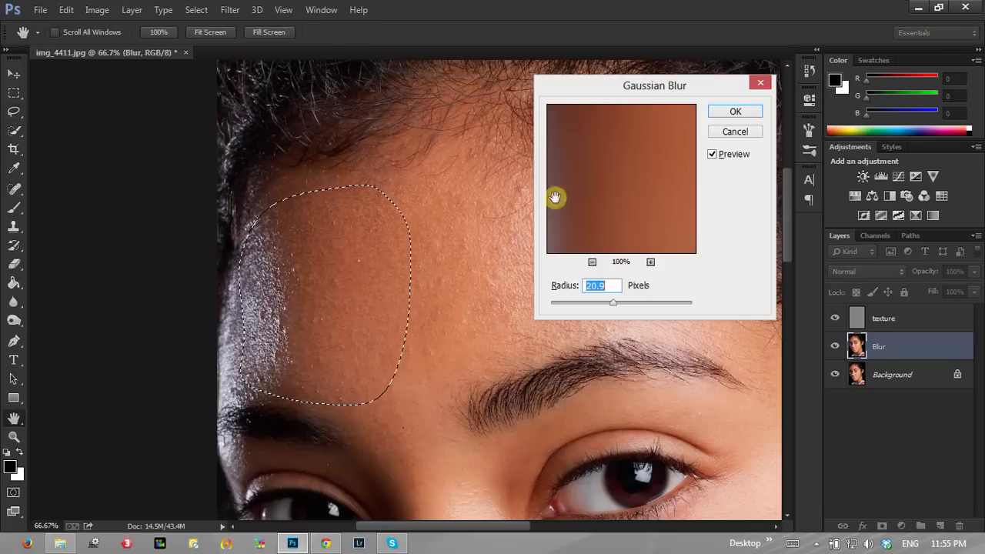
drag(627, 308, 623, 304)
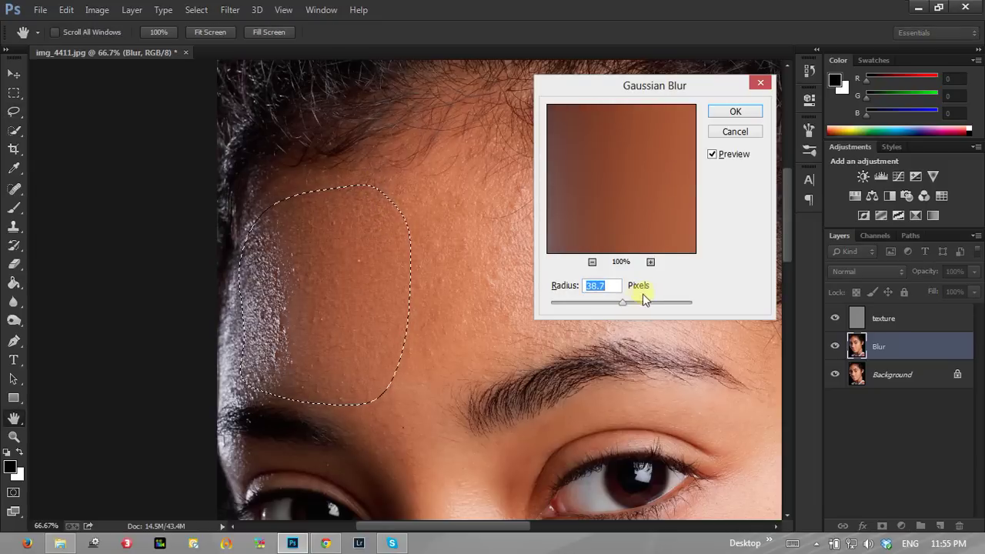
click(735, 112)
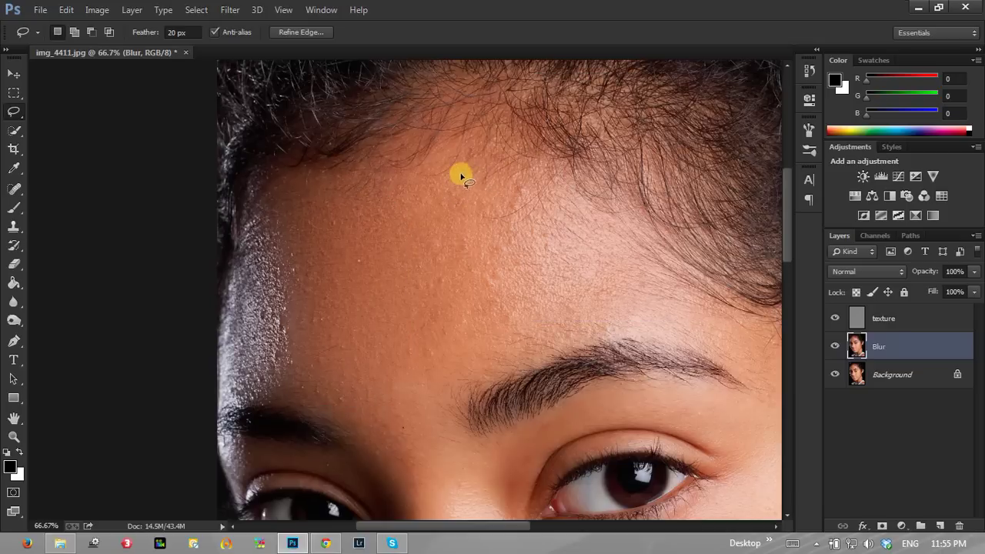
mouse_move(422, 174)
mouse_down()
mouse_move(397, 416)
mouse_move(500, 172)
mouse_up()
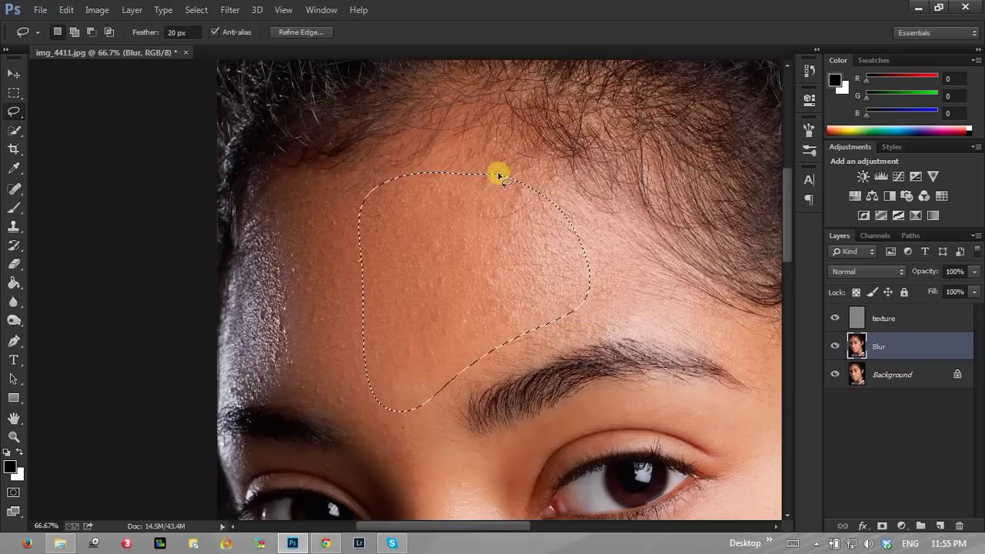
key(ctrl+alt+f)
mouse_move(624, 301)
mouse_down()
mouse_move(636, 300)
mouse_move(614, 301)
mouse_up()
click(736, 112)
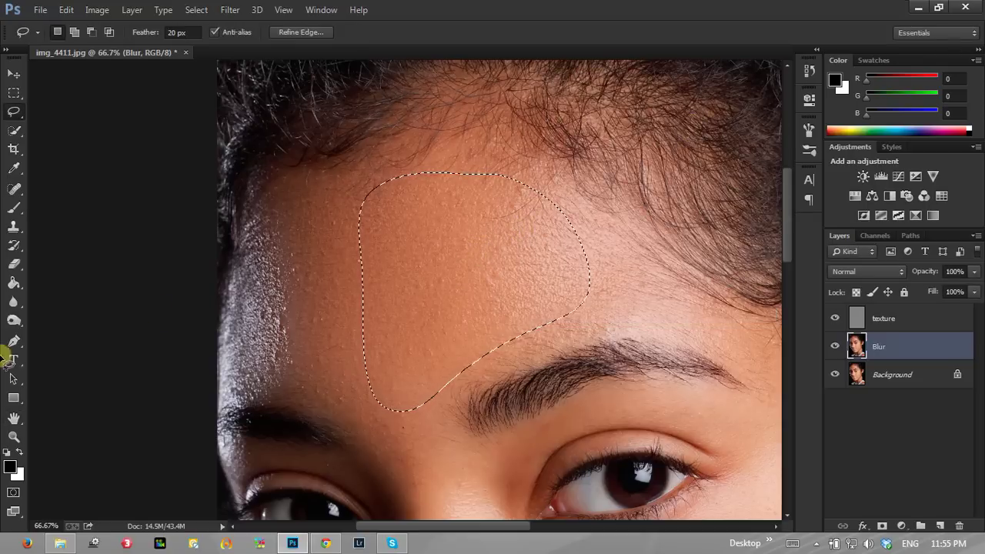
- Fit the portrait on screen, drop the forehead selection, and zoom back in on the forehead
click(13, 437)
click(440, 286)
click(457, 260)
click(457, 260)
click(457, 260)
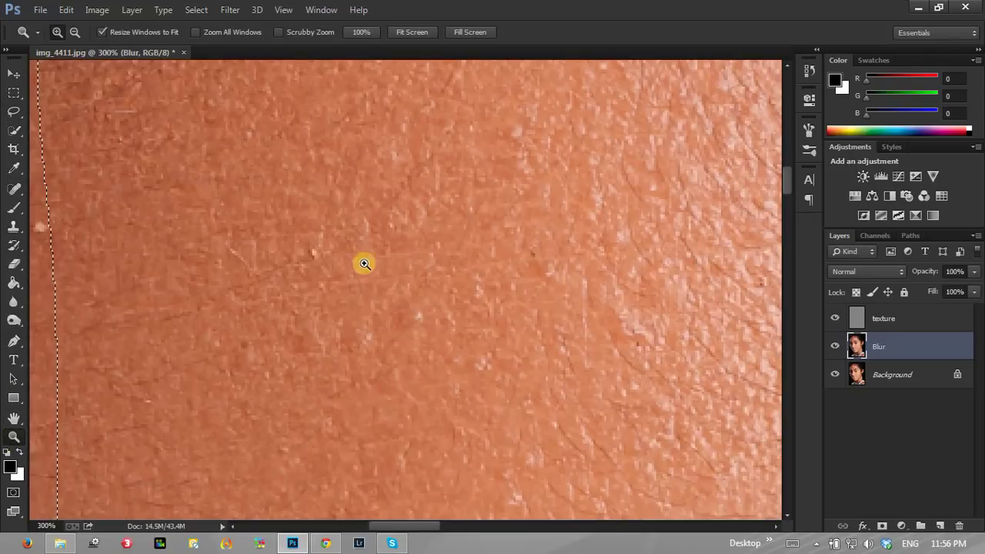
right_click(413, 264)
click(425, 274)
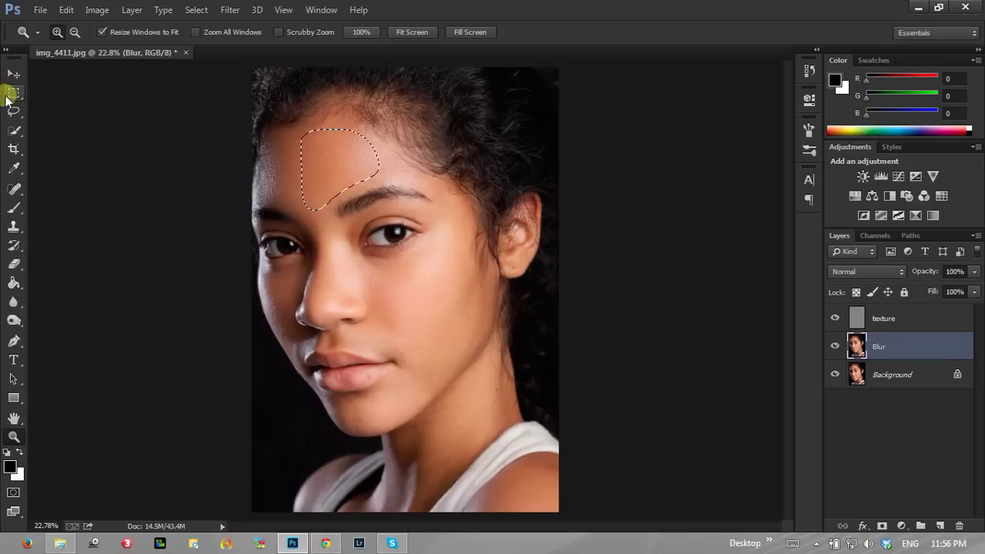
click(13, 92)
click(154, 141)
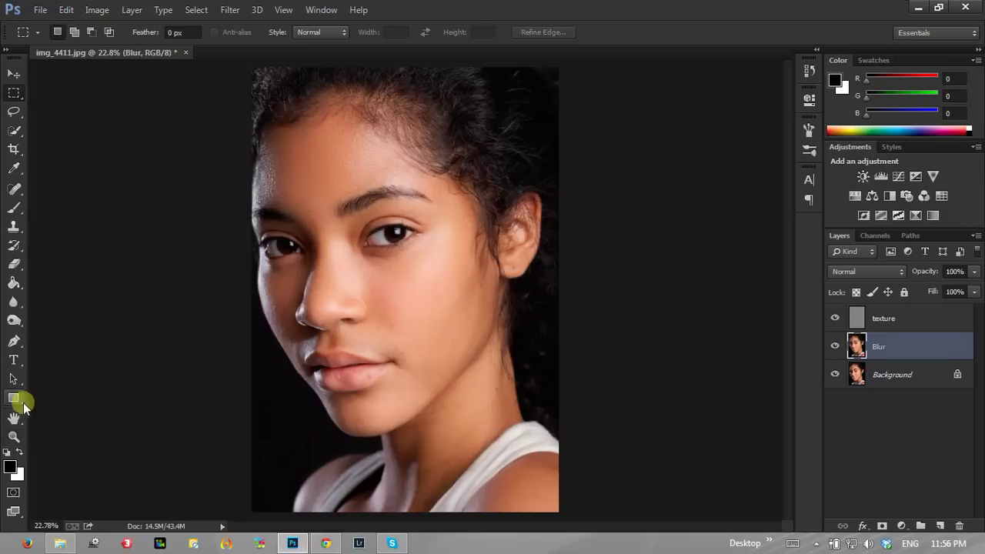
click(13, 437)
click(400, 131)
click(397, 142)
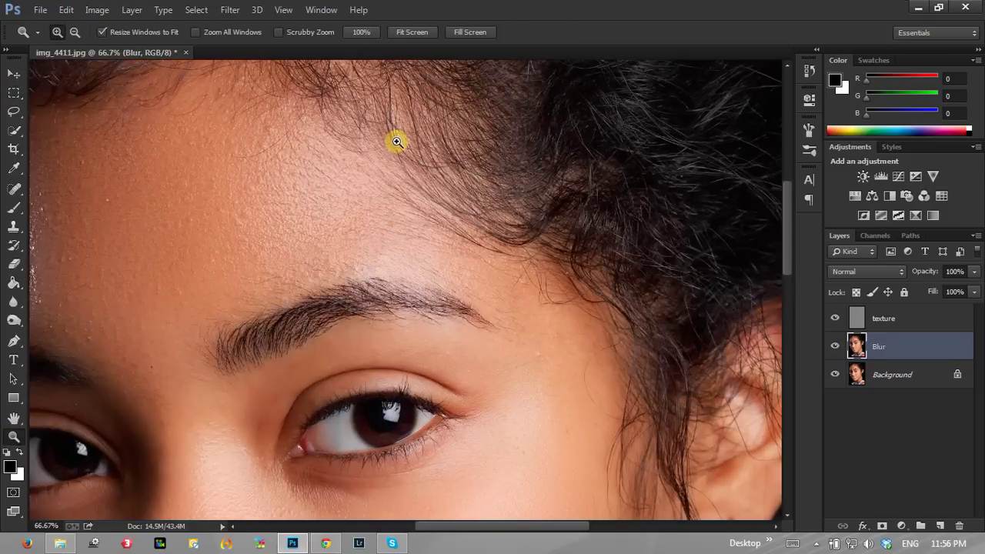
click(319, 249)
click(14, 113)
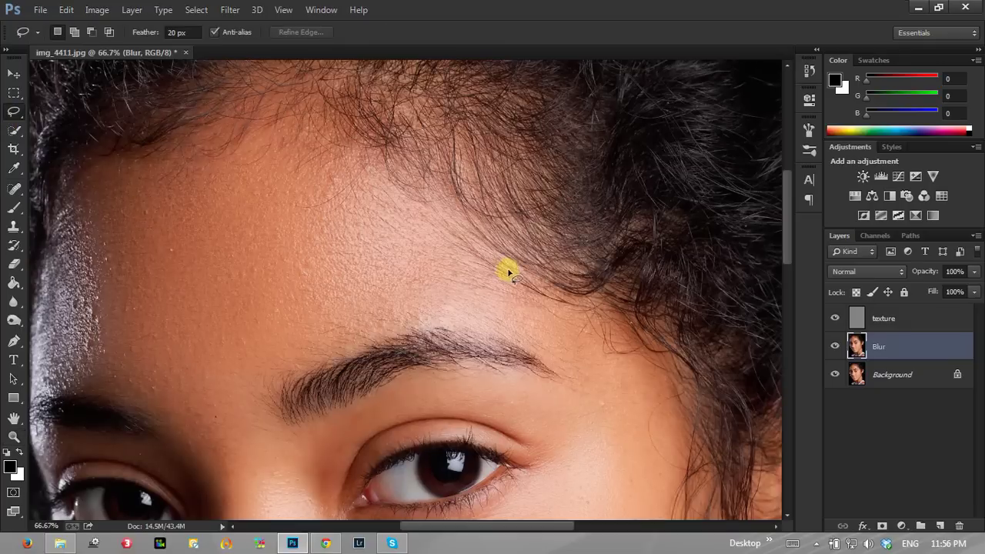
- Lasso the forehead skin above the eyebrow, blur it at 9.6 px, and deselect
mouse_move(506, 266)
mouse_down()
mouse_move(315, 326)
mouse_move(560, 333)
mouse_move(539, 300)
mouse_up()
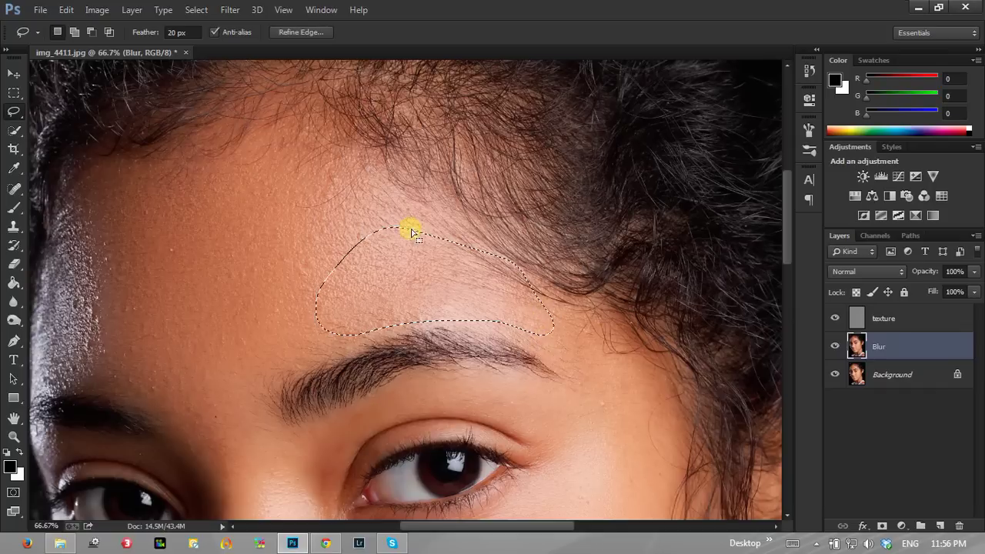
right_click(461, 264)
key(Escape)
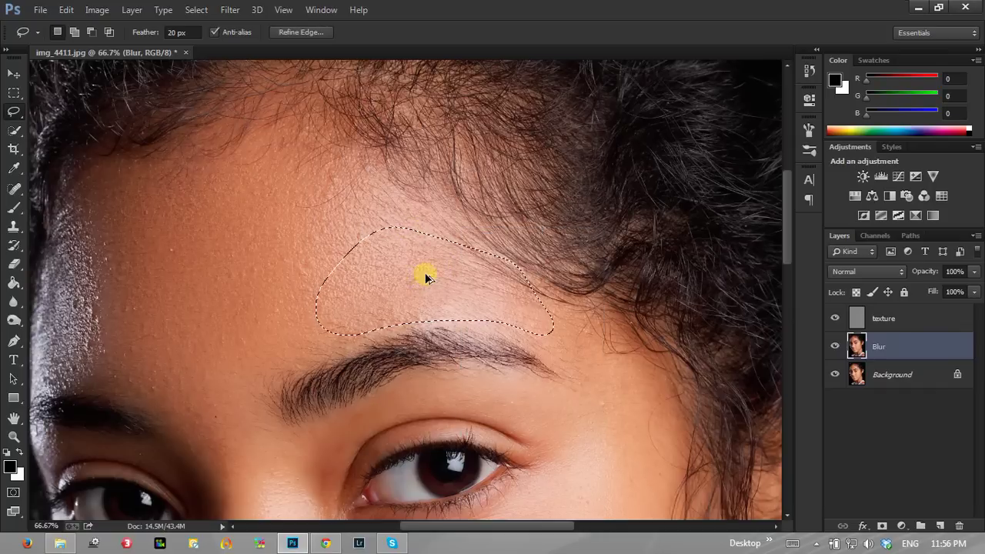
key(ctrl+alt+f)
drag(614, 302, 606, 304)
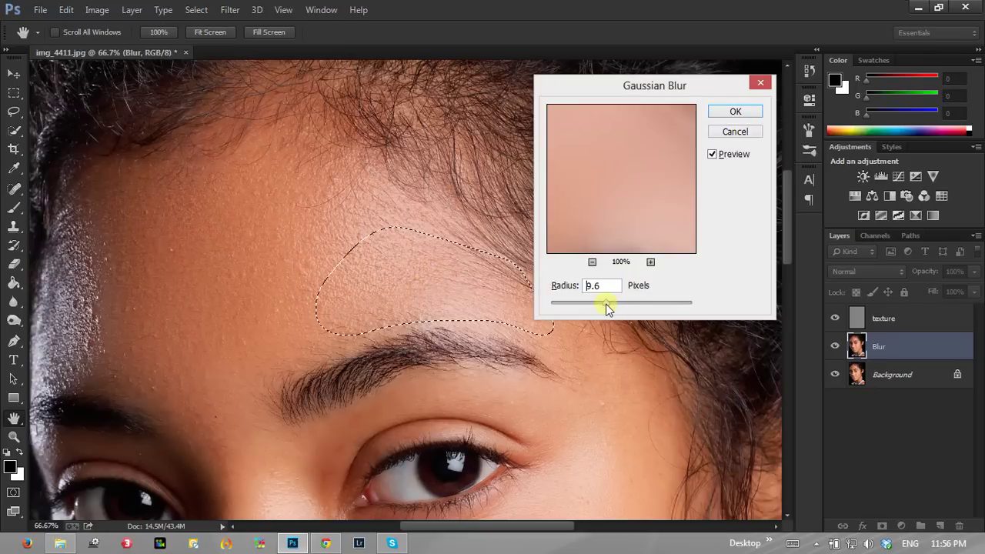
click(735, 112)
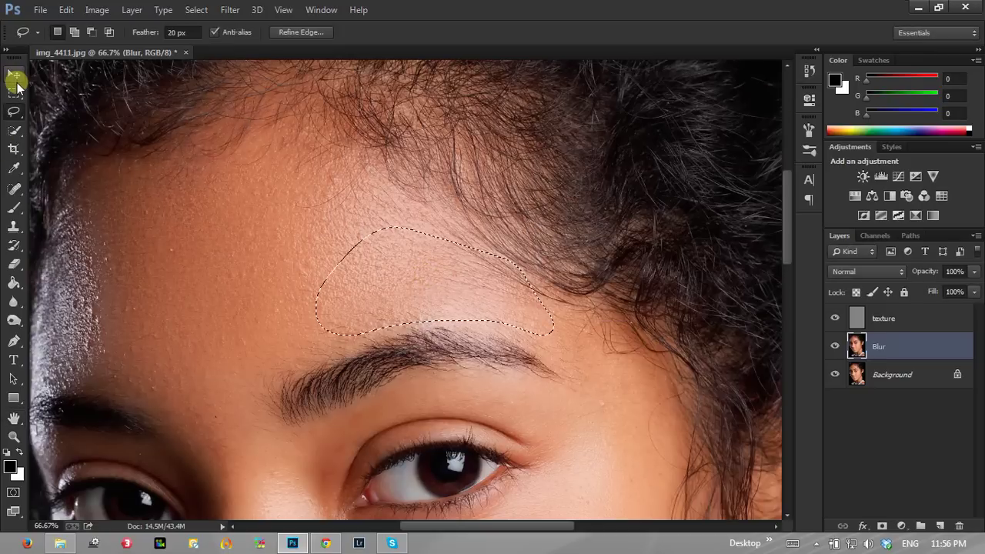
click(15, 89)
click(369, 172)
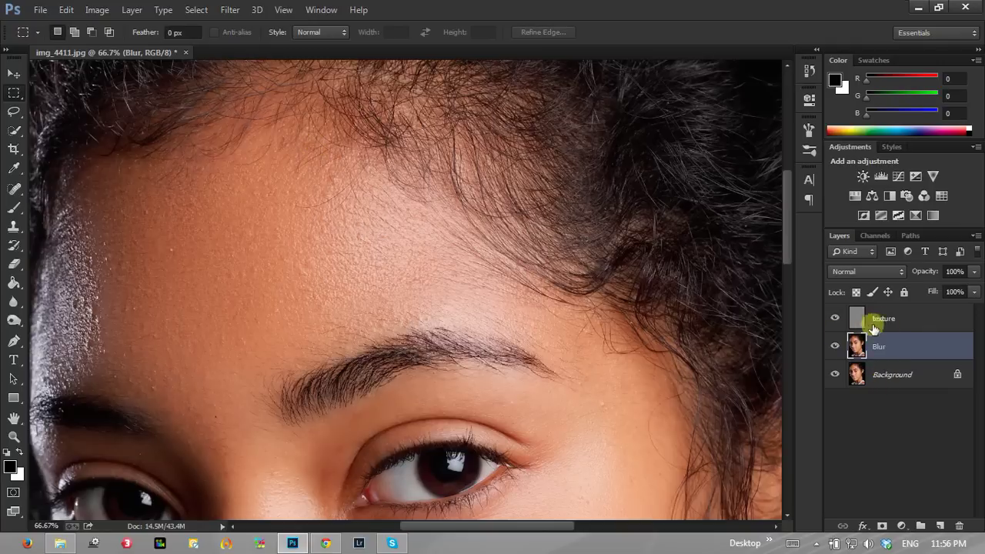
- Group the texture and Blur layers with Ctrl+G and name the group 'retouch da mặt'
click(907, 322)
shift+click(907, 322)
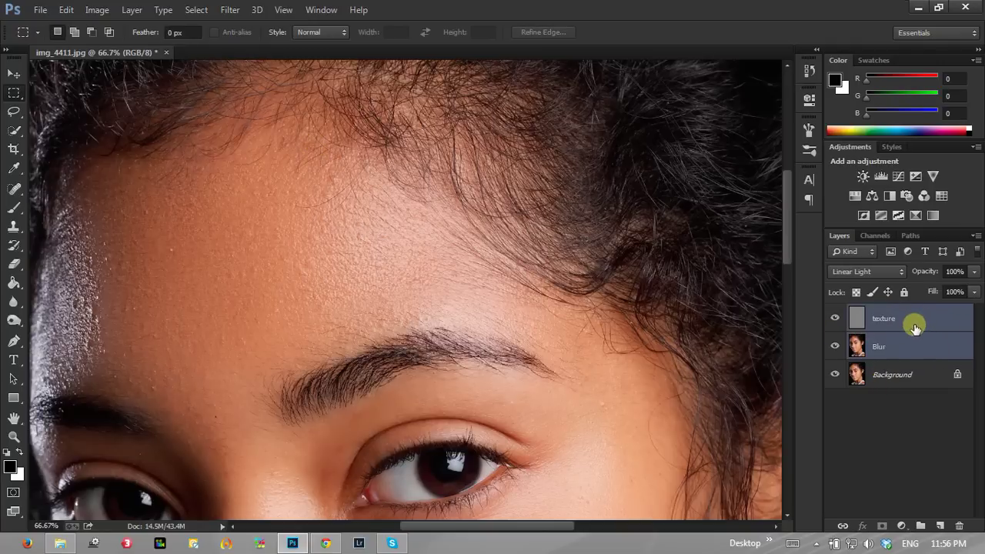
key(ctrl+g)
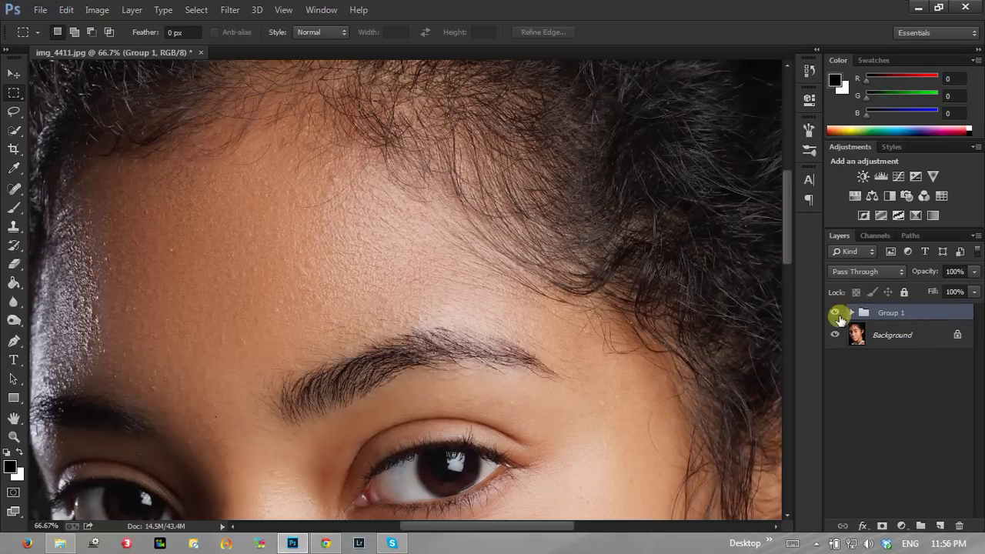
double_click(887, 312)
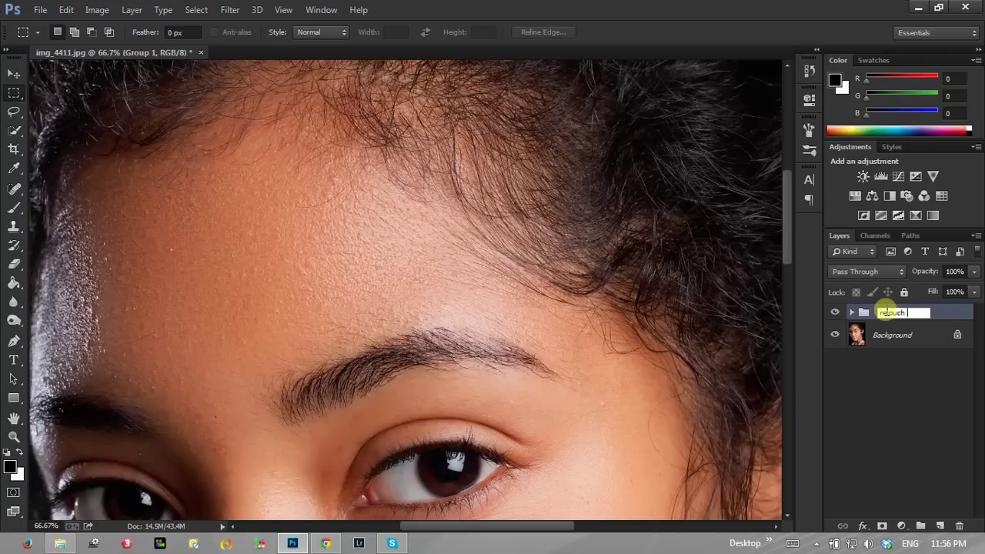
text(da mặt)
key(Return)
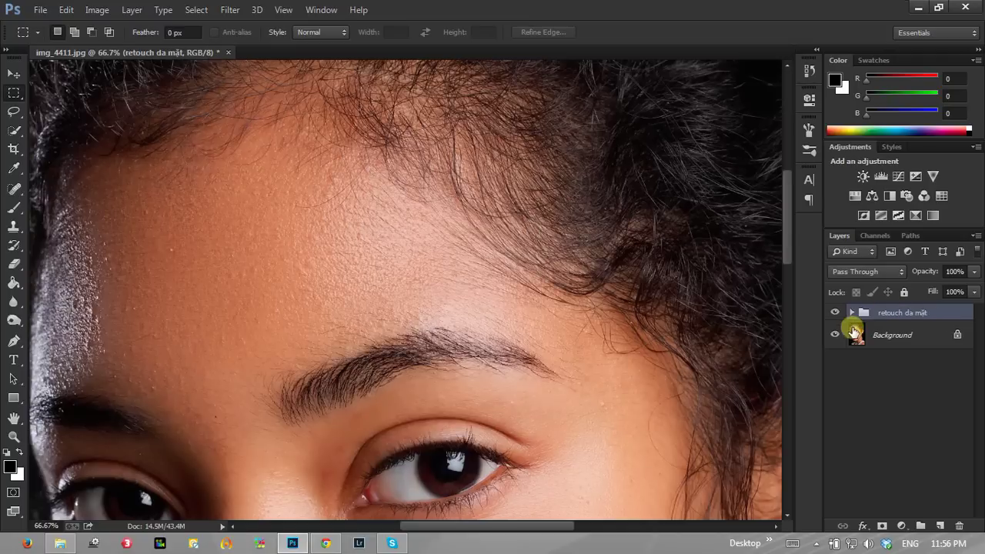
- Toggle the retouch group's visibility repeatedly to compare before and after, leaving it visible
click(835, 313)
click(833, 314)
click(832, 313)
click(833, 313)
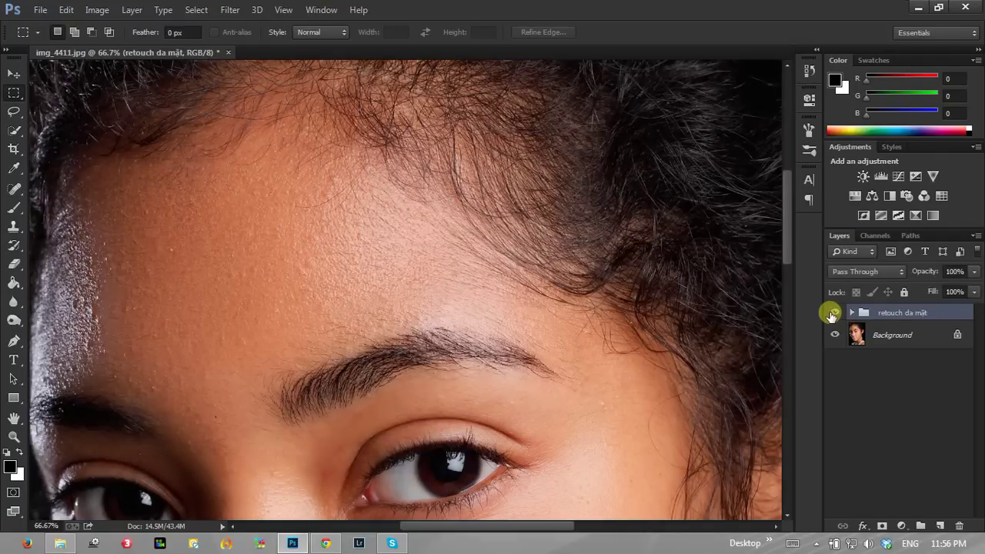
click(832, 313)
click(833, 314)
click(833, 314)
click(832, 313)
click(833, 314)
click(833, 313)
click(833, 314)
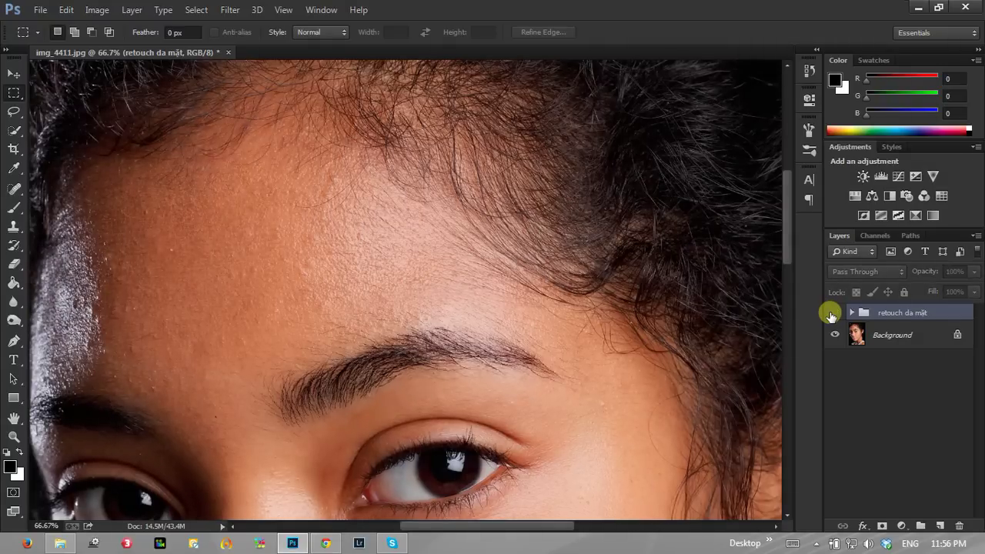
click(832, 313)
click(833, 313)
click(832, 313)
click(833, 313)
click(833, 313)
click(833, 313)
click(833, 313)
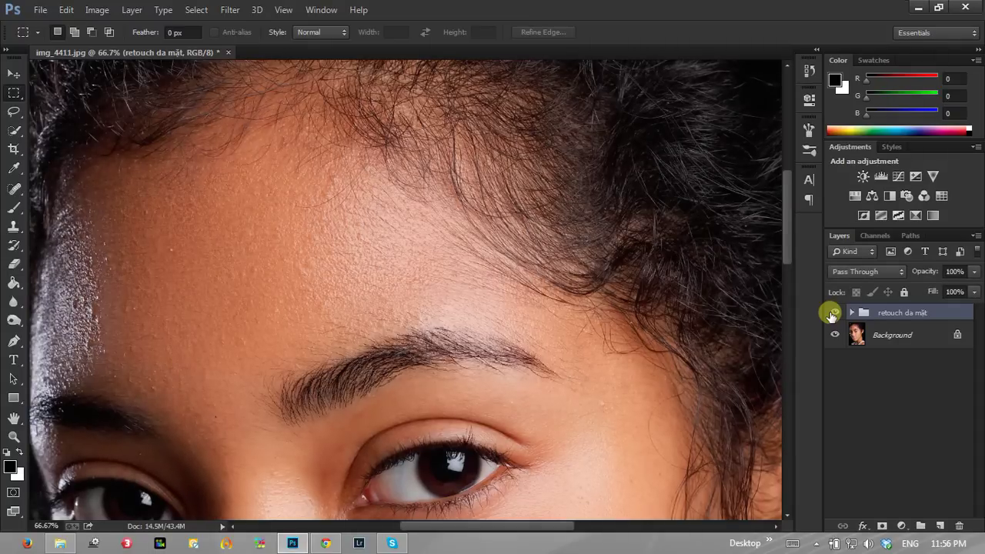
click(833, 314)
click(833, 313)
click(833, 314)
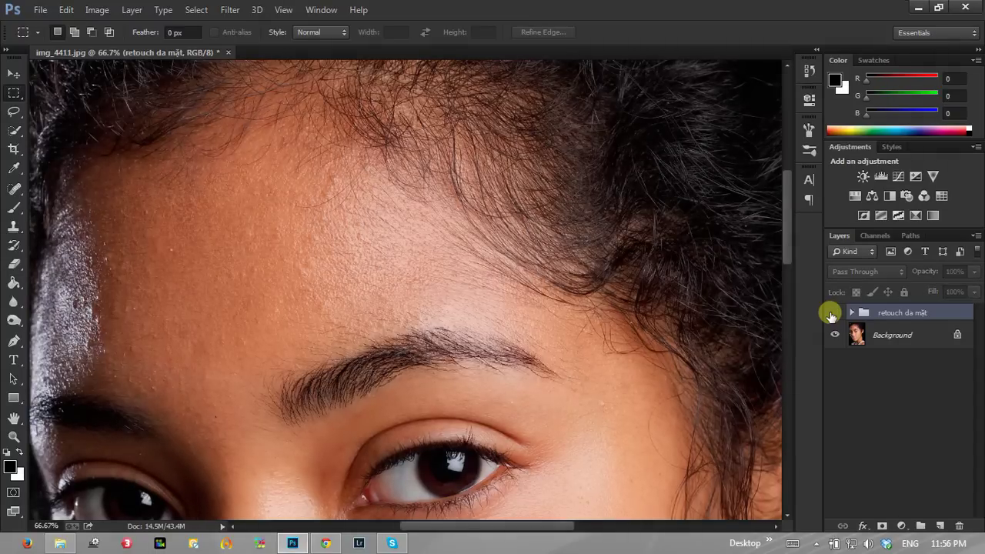
click(833, 314)
click(833, 314)
click(833, 313)
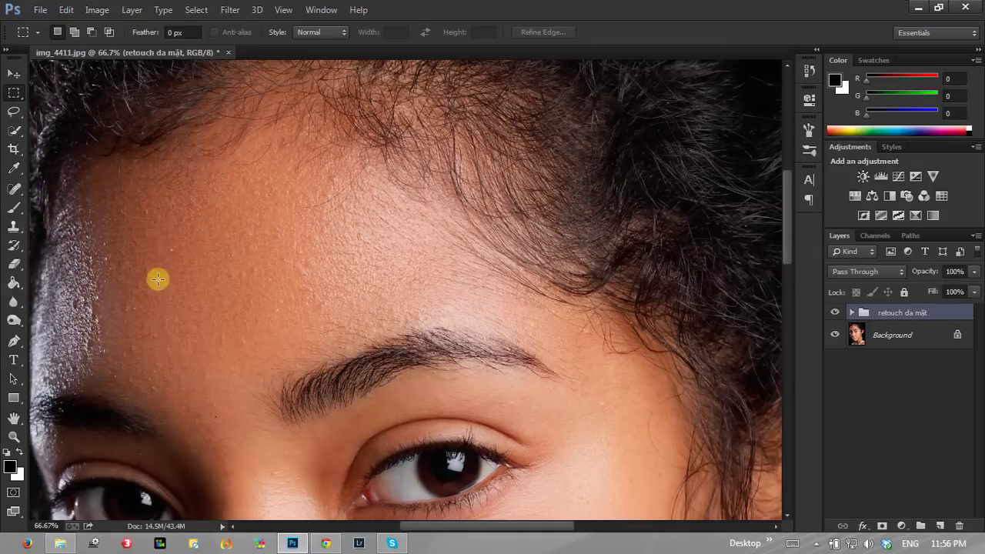
- Zoom in toward the nose and lips, then expand the group and select the Blur layer
click(14, 436)
click(237, 302)
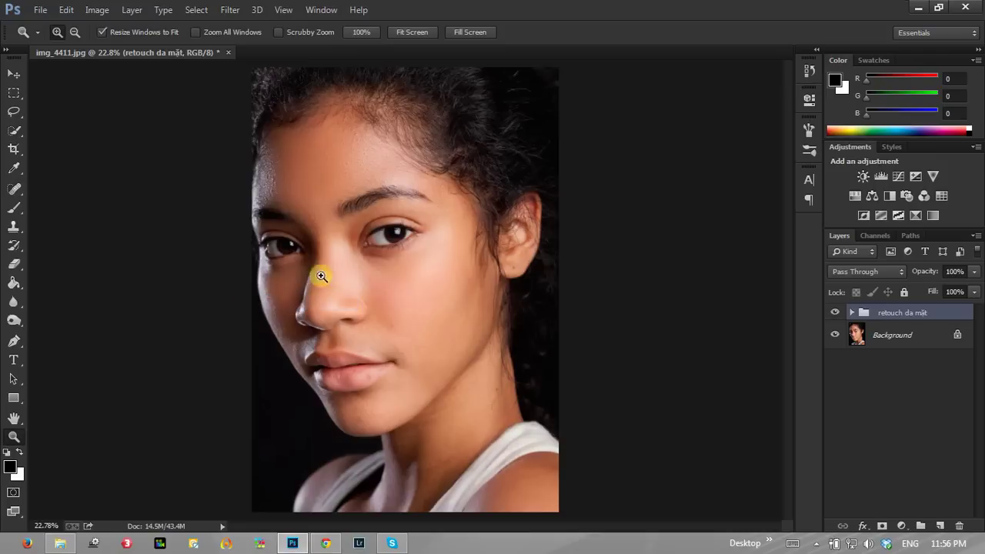
click(326, 303)
click(362, 381)
click(366, 382)
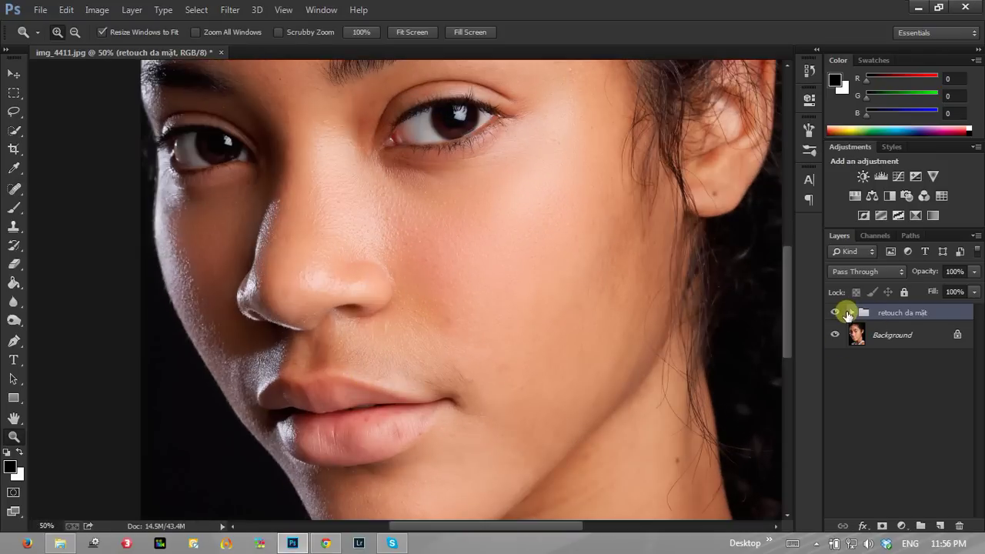
click(852, 313)
click(870, 362)
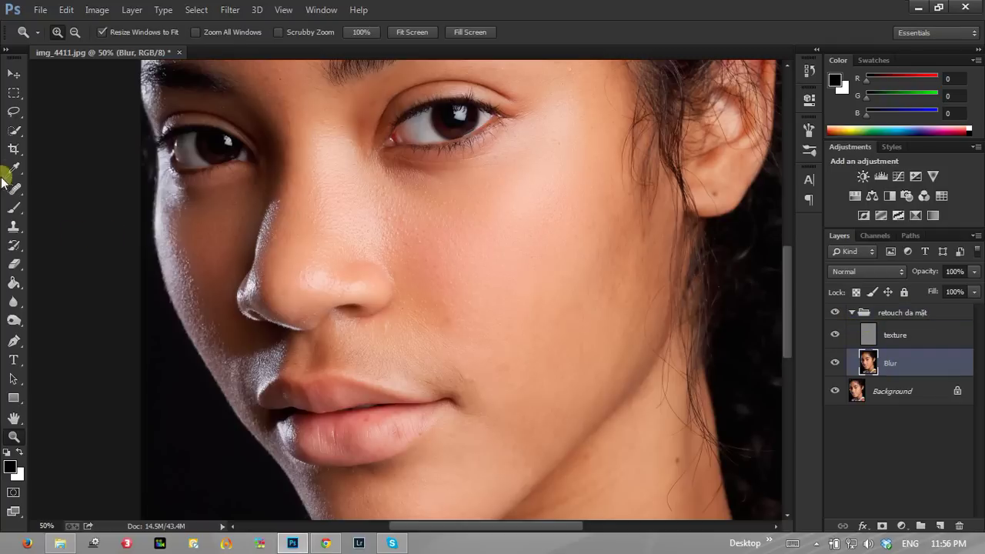
- Blur the skin above the upper lip and under the left eye at 9.6 px
click(13, 112)
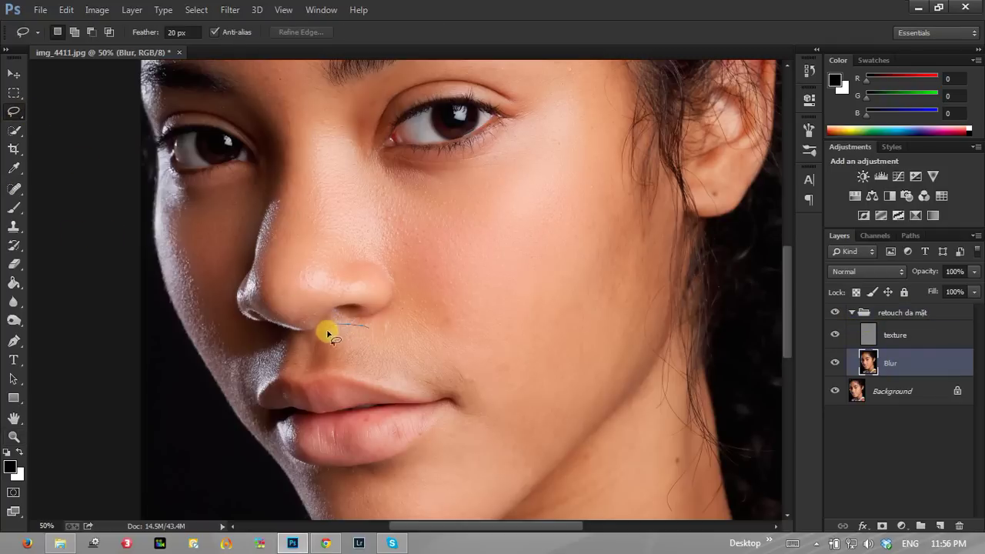
mouse_move(327, 334)
mouse_down()
mouse_move(370, 374)
mouse_move(424, 378)
mouse_move(455, 336)
mouse_move(436, 306)
mouse_move(408, 306)
mouse_up()
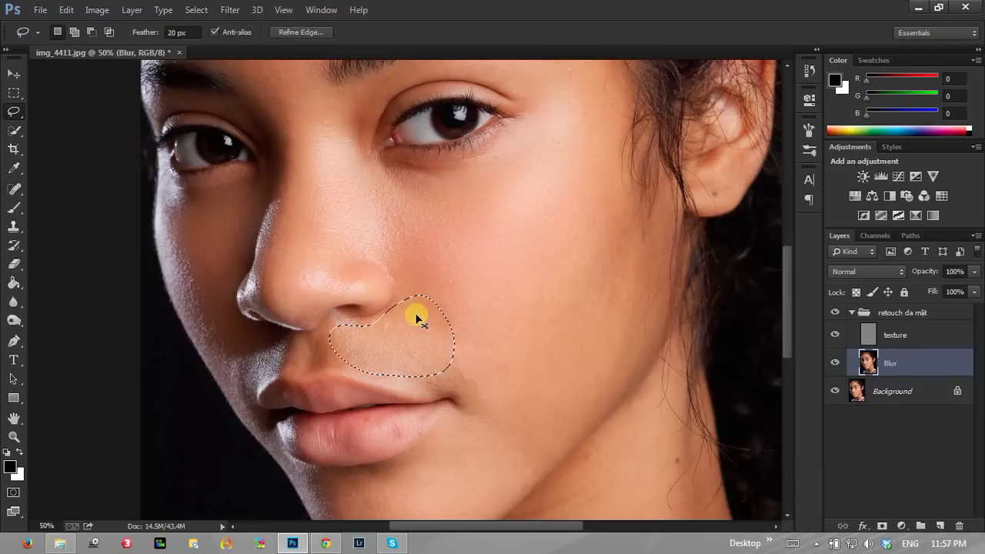
key(ctrl+alt+f)
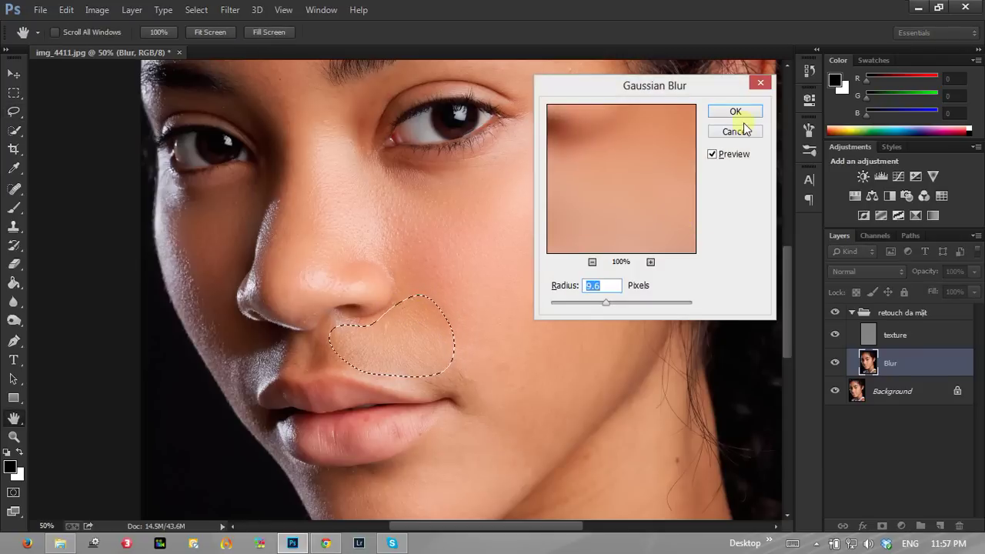
click(735, 114)
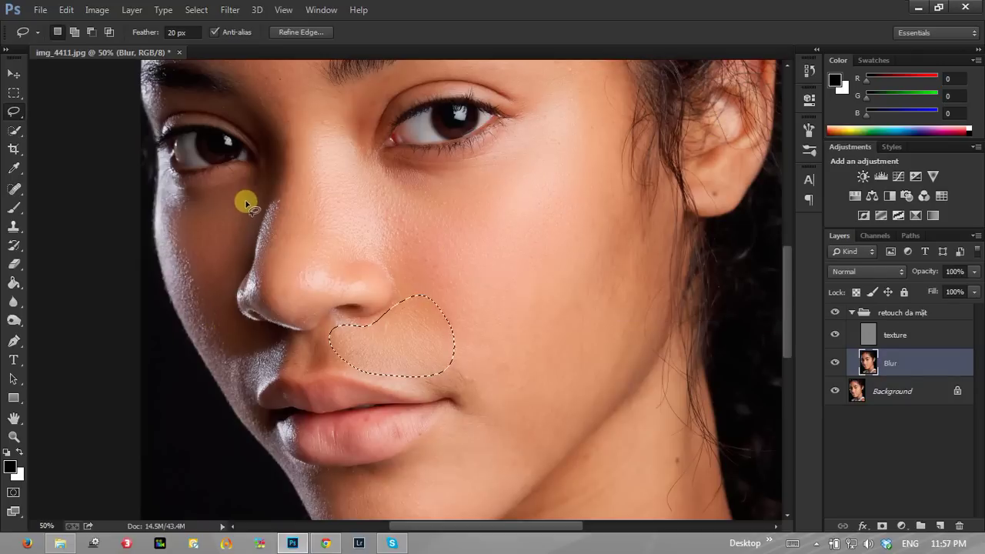
key(ctrl+d)
mouse_move(245, 198)
mouse_down()
mouse_move(200, 267)
mouse_move(257, 205)
mouse_up()
key(ctrl+alt+f)
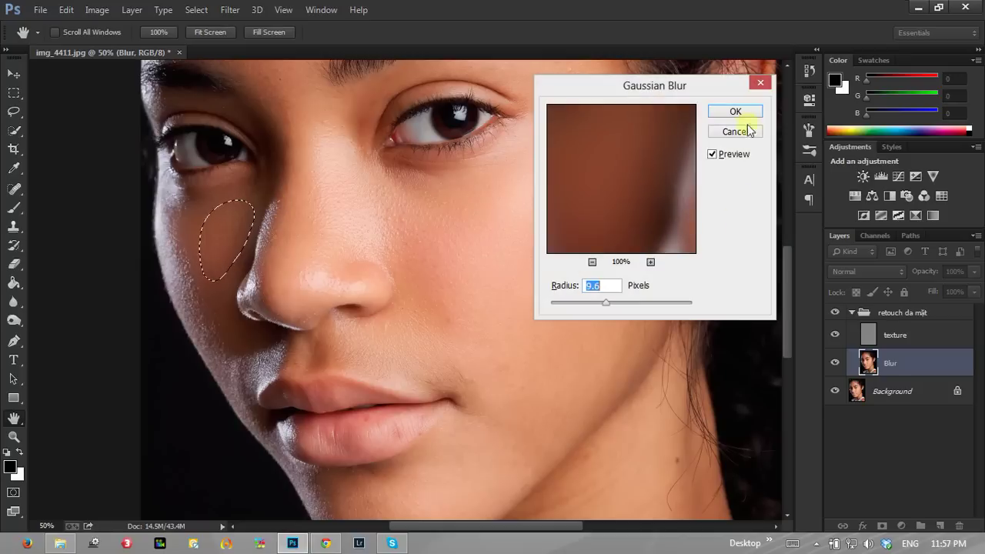
click(744, 110)
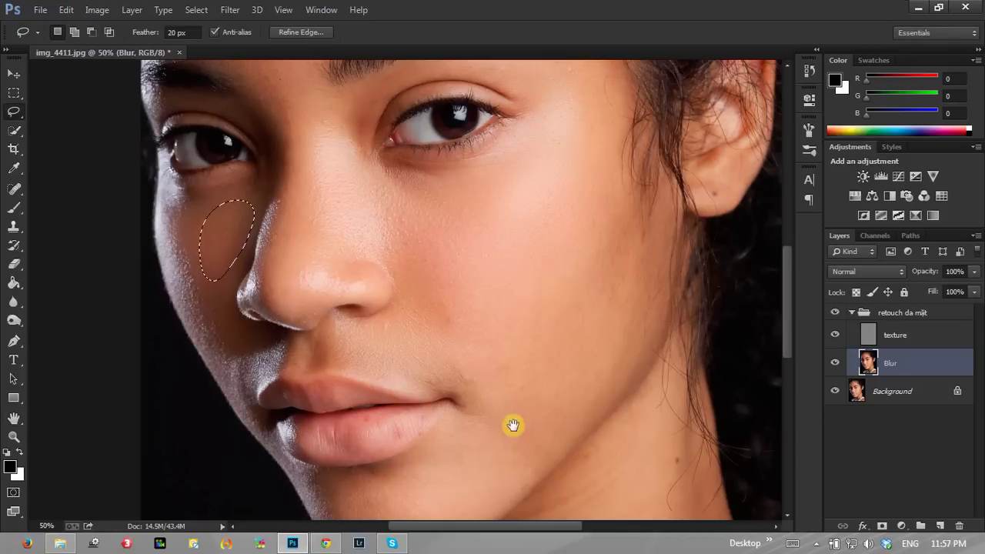
- Blur the chin skin and the right cheek with the same Gaussian Blur
drag(511, 424, 548, 277)
mouse_move(432, 304)
mouse_down()
mouse_move(432, 373)
mouse_move(477, 358)
mouse_move(524, 288)
mouse_move(511, 267)
mouse_move(470, 287)
mouse_up()
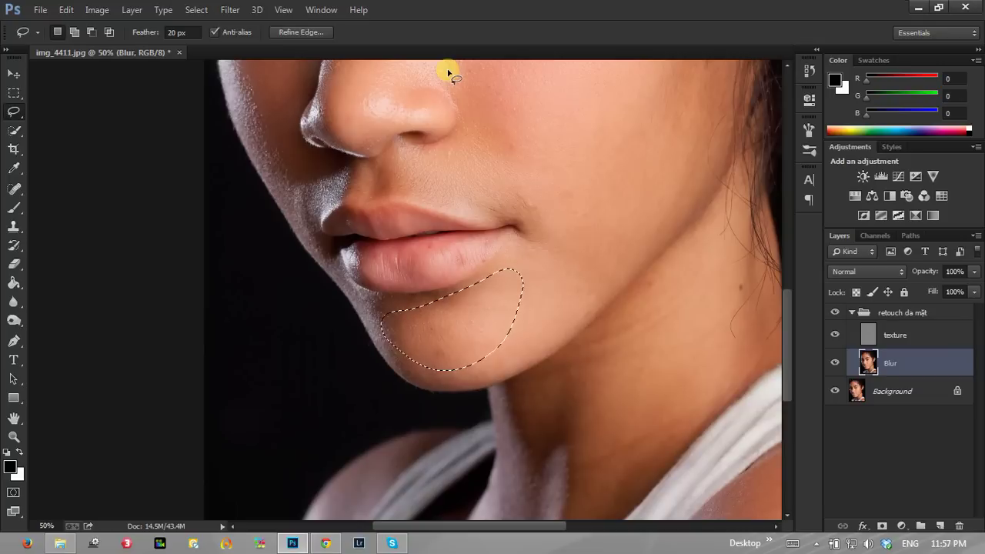
key(ctrl+alt+f)
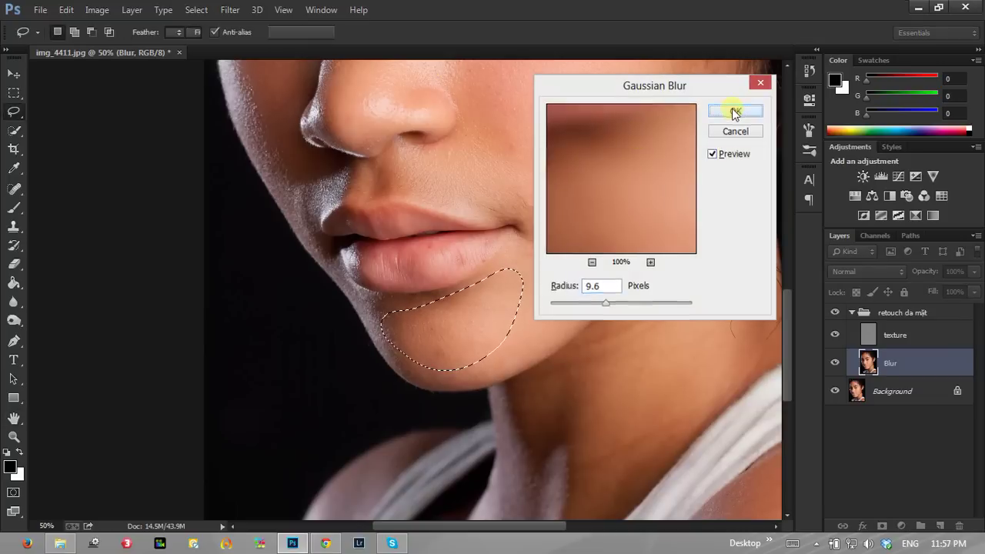
click(744, 111)
drag(587, 180, 403, 318)
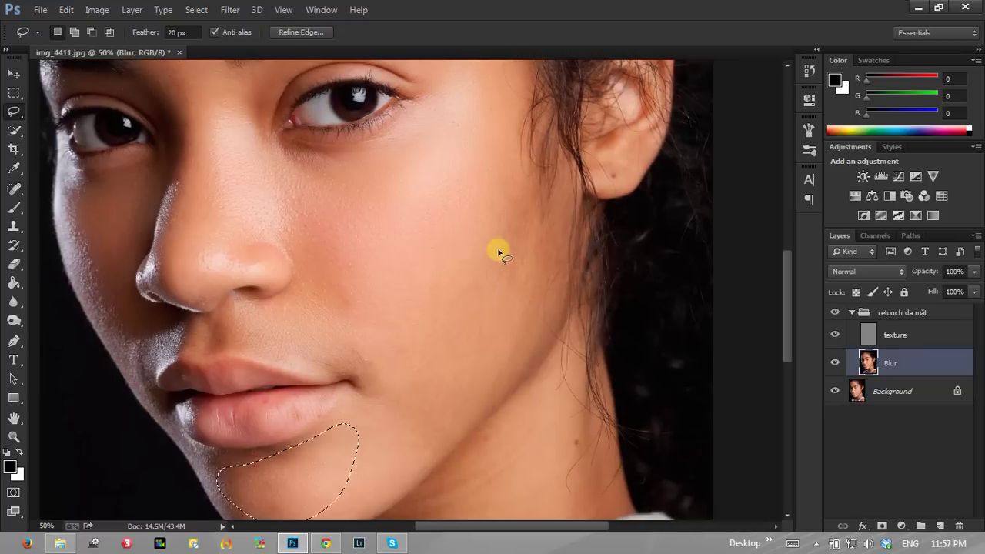
mouse_move(408, 372)
mouse_down()
mouse_move(407, 460)
mouse_move(451, 418)
mouse_move(503, 293)
mouse_move(398, 314)
mouse_move(386, 356)
mouse_up()
key(ctrl+alt+f)
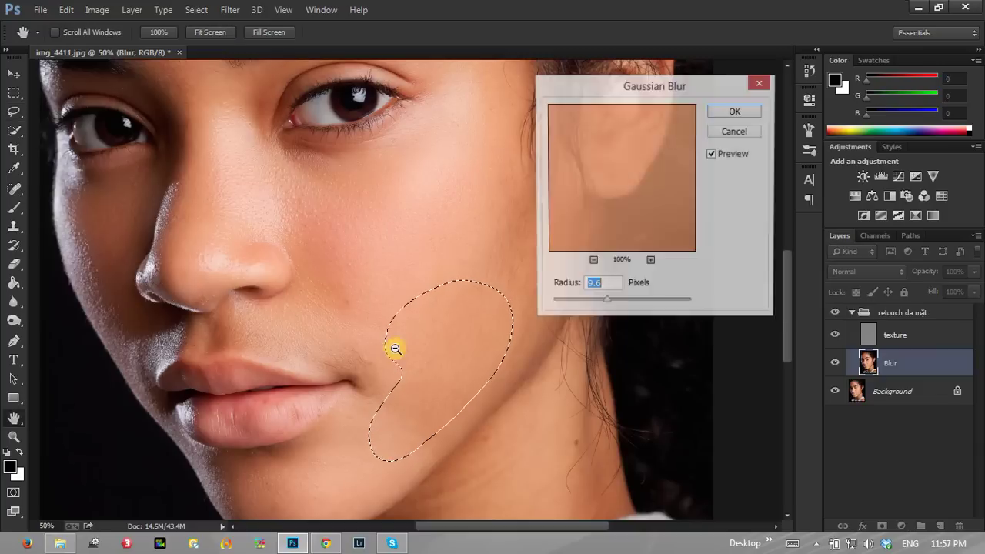
click(744, 110)
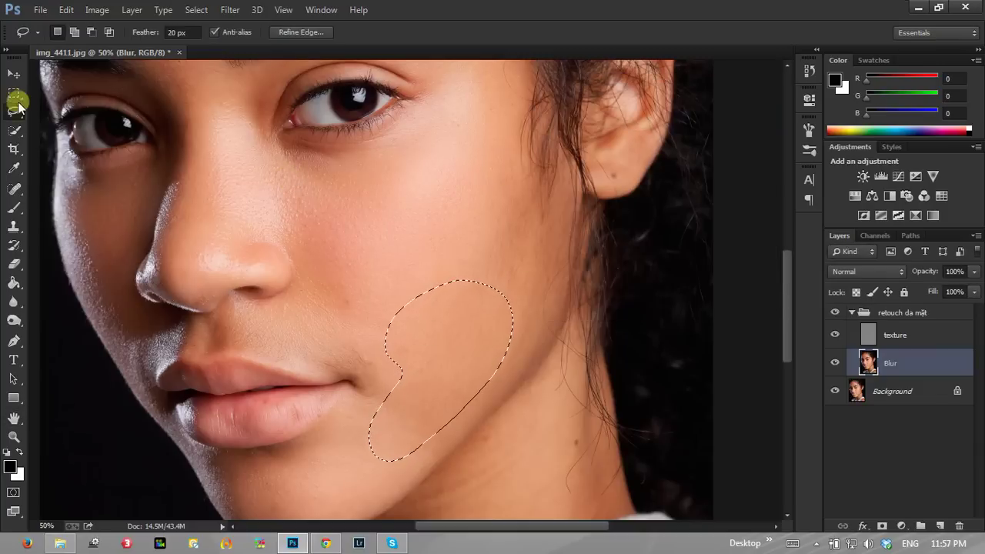
click(20, 95)
key(ctrl+d)
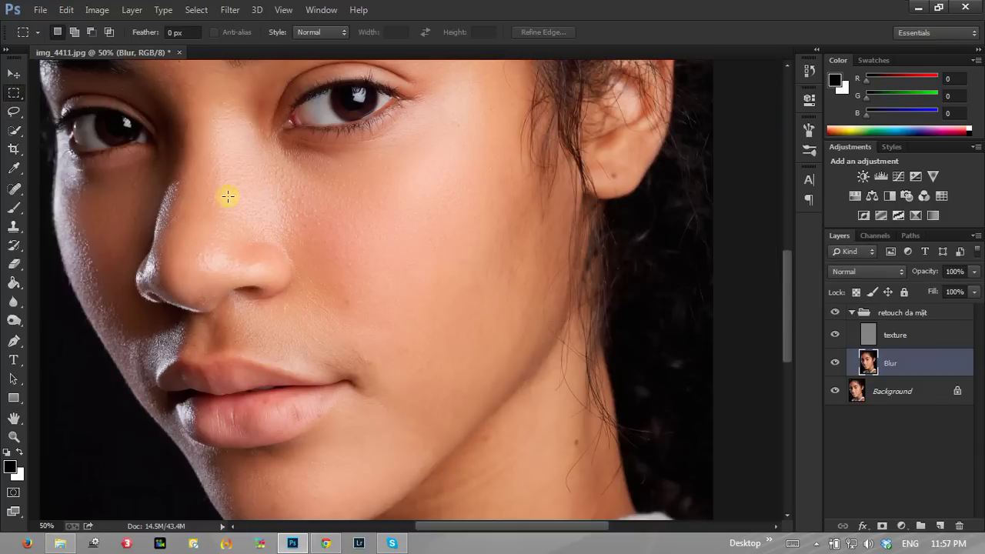
mouse_move(249, 200)
mouse_down()
mouse_move(382, 168)
mouse_move(424, 336)
mouse_up()
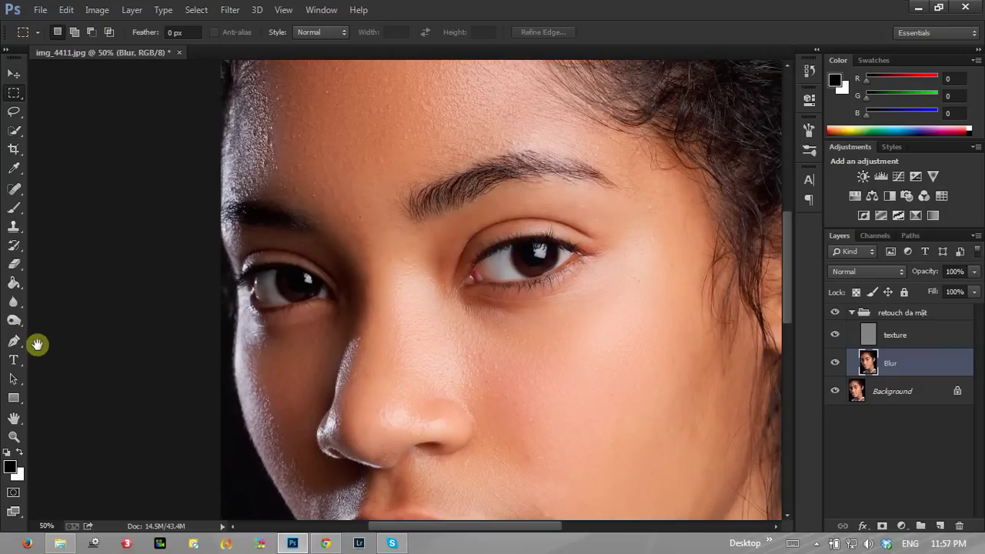
click(14, 436)
alt+click(325, 248)
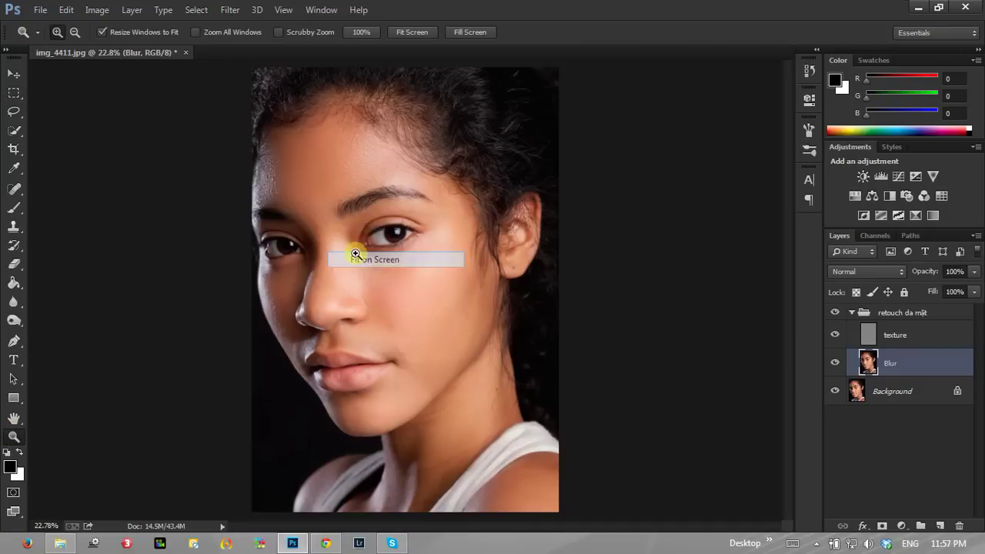
click(433, 269)
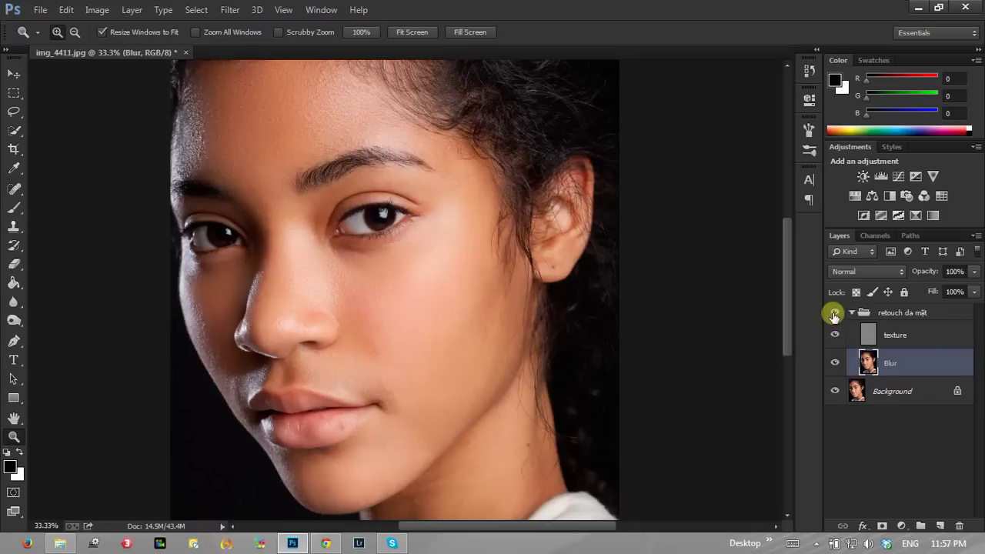
click(834, 313)
click(835, 312)
click(835, 313)
click(835, 312)
click(835, 312)
click(835, 313)
click(835, 313)
click(835, 312)
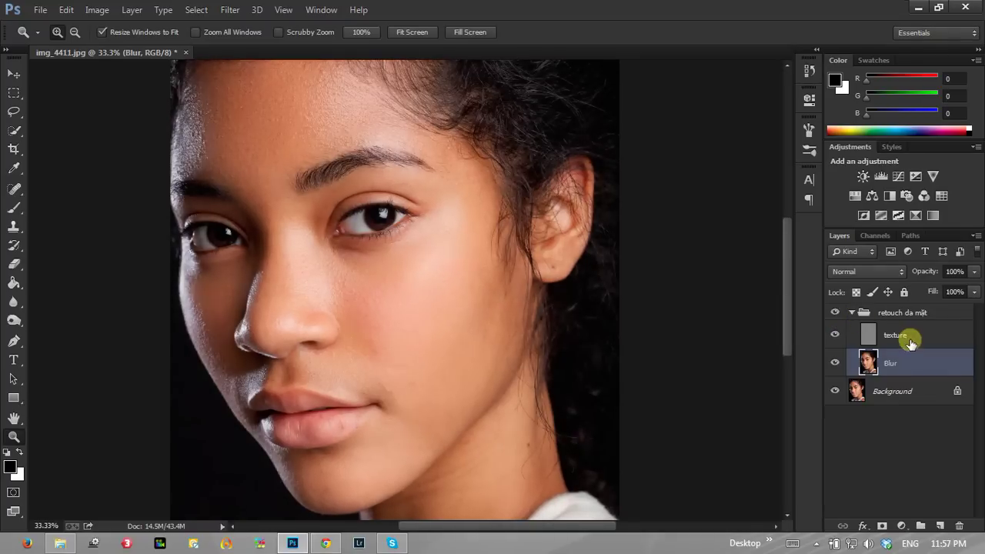
click(10, 116)
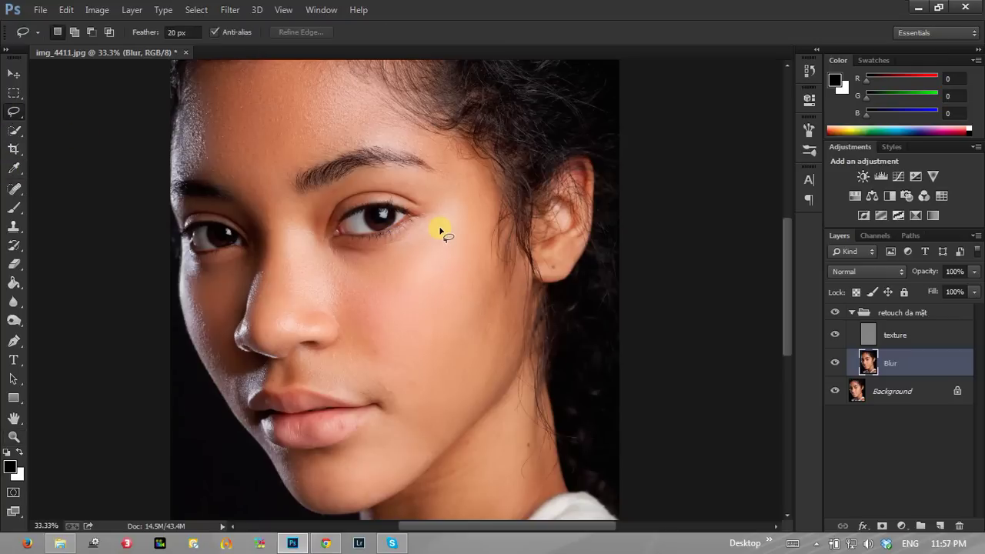
- Lasso the cheek beside the right eye, cancel the 38.7 px blur, and deselect
mouse_move(439, 228)
mouse_down()
mouse_move(381, 246)
mouse_move(365, 301)
mouse_move(419, 289)
mouse_up()
drag(440, 241, 440, 231)
key(ctrl+alt+f)
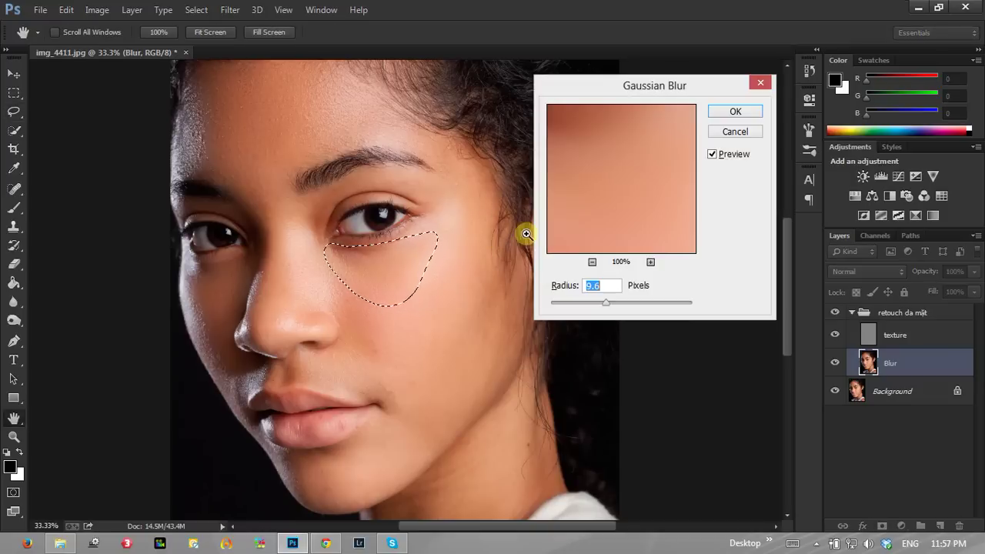
drag(607, 303, 623, 301)
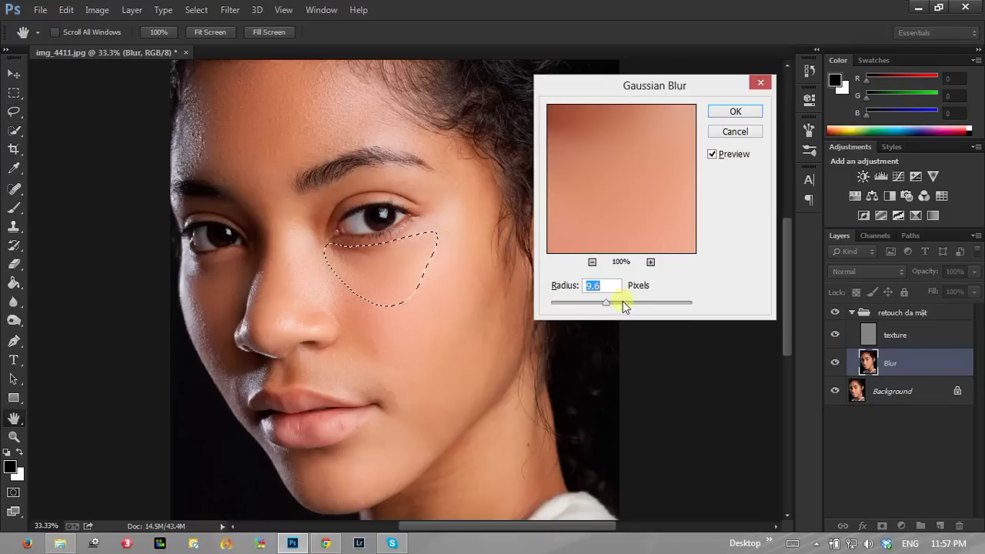
click(735, 131)
click(14, 93)
click(406, 202)
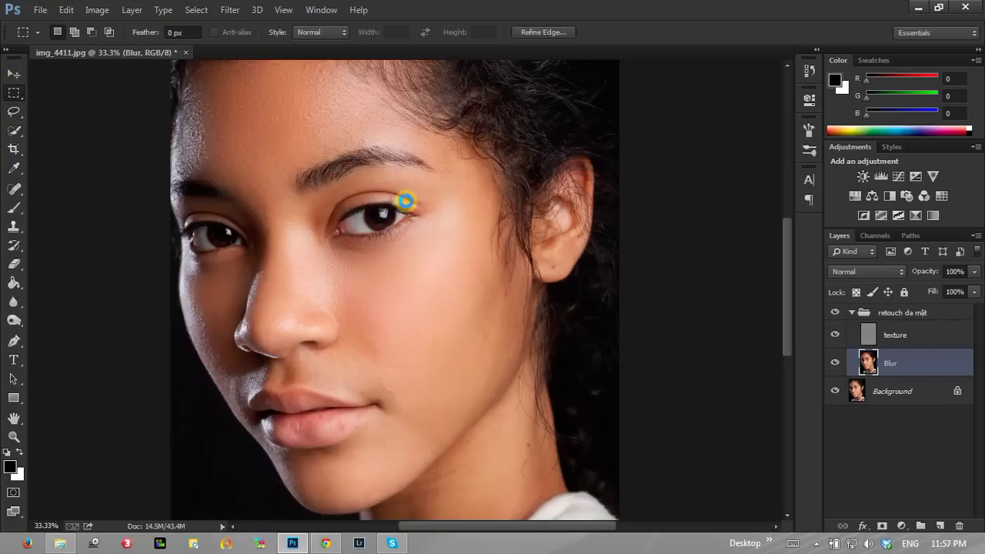
ctrl+click(851, 365)
click(492, 210)
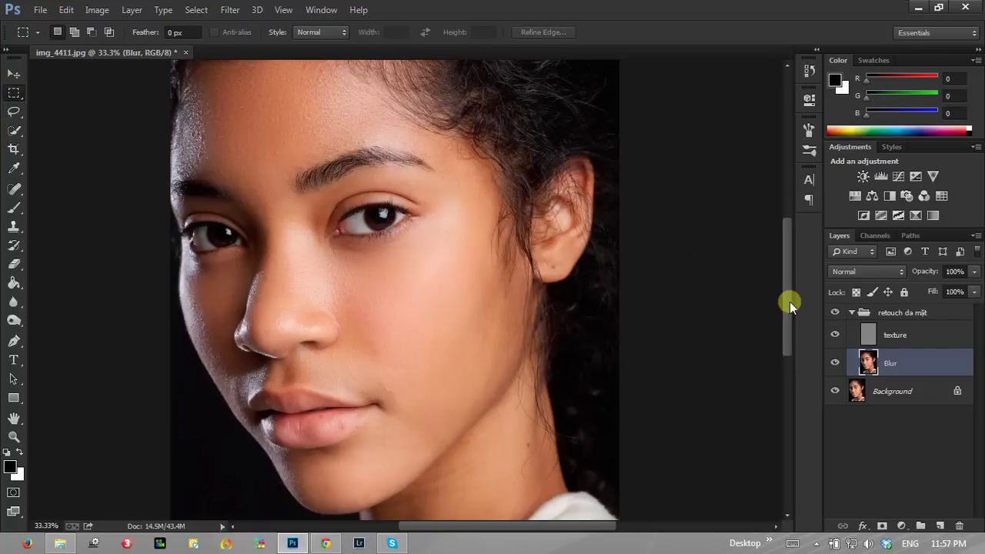
click(836, 368)
click(835, 313)
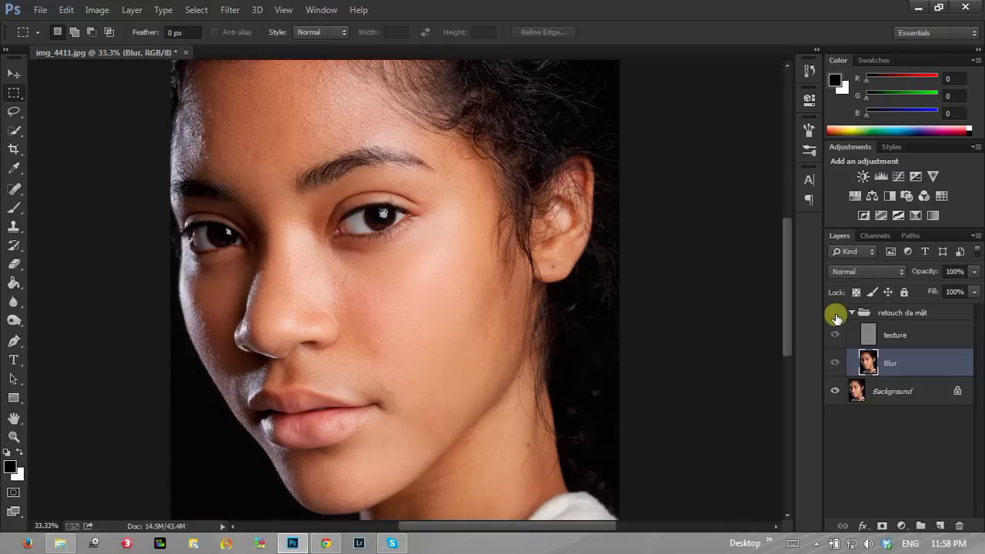
click(836, 312)
click(836, 313)
click(835, 312)
click(836, 312)
click(835, 313)
click(835, 312)
click(836, 313)
click(835, 312)
click(835, 313)
click(14, 436)
click(346, 285)
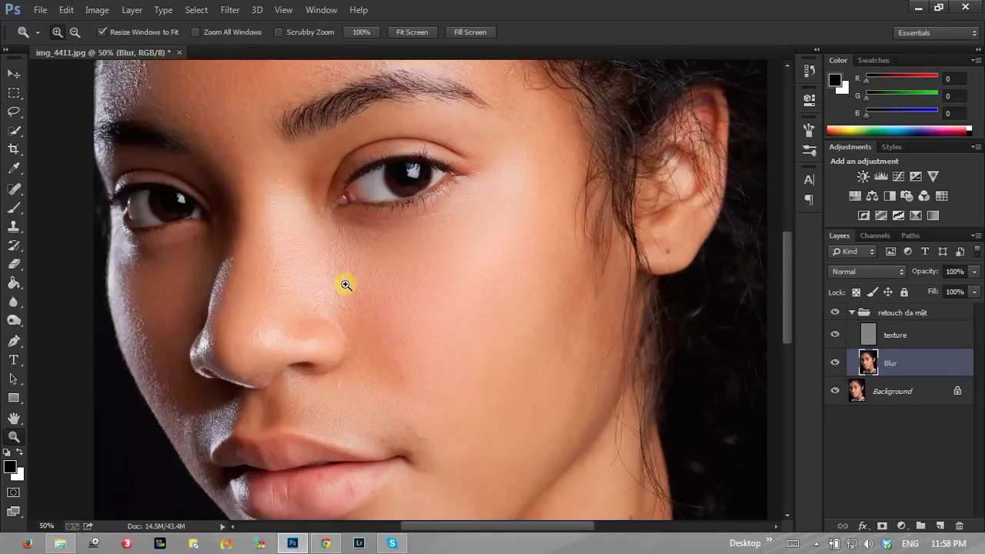
click(345, 284)
click(410, 234)
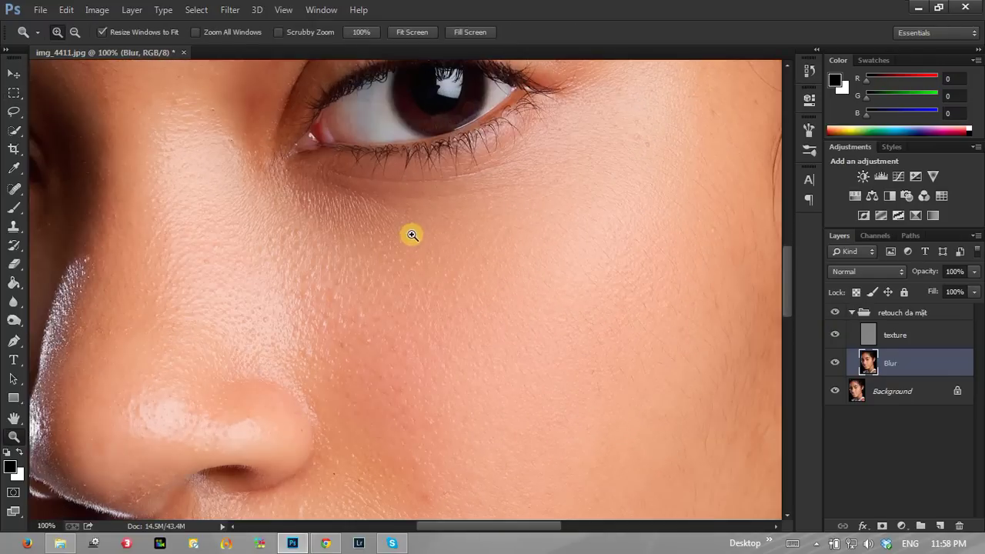
click(835, 314)
click(834, 314)
click(834, 313)
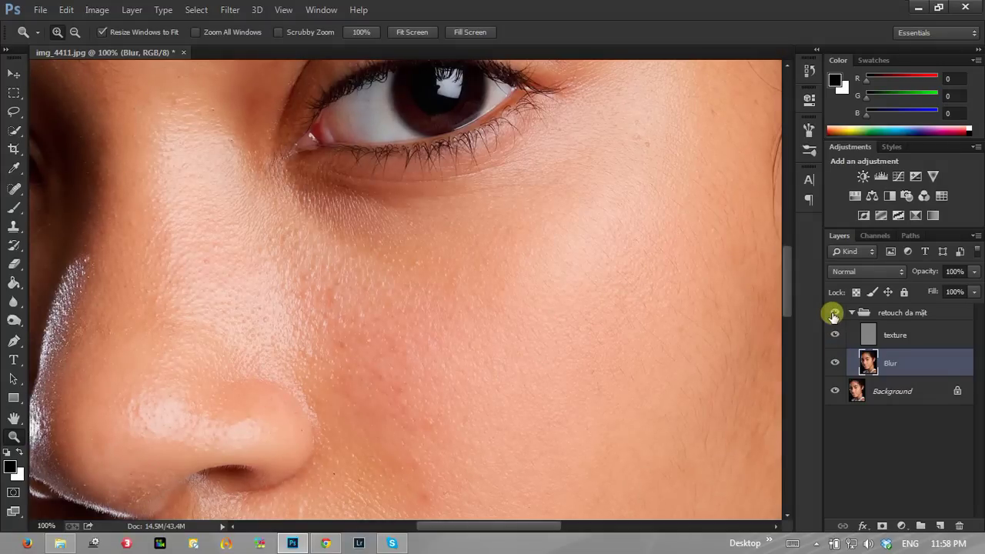
click(834, 313)
click(834, 314)
click(835, 314)
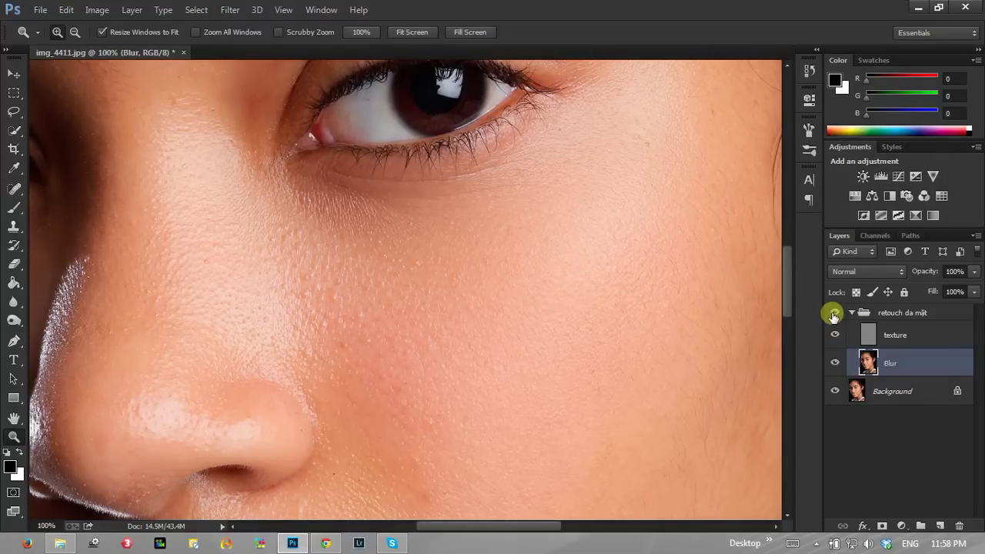
click(834, 314)
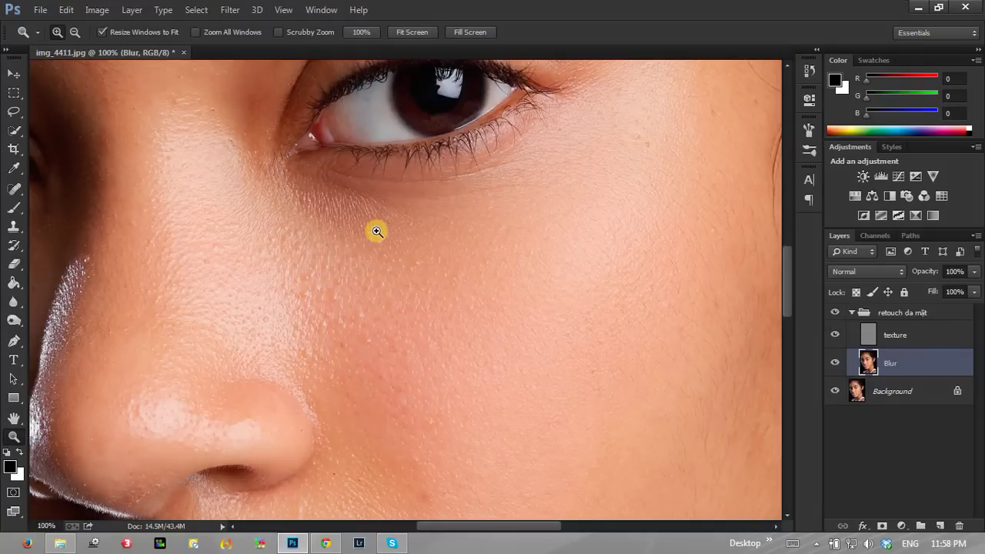
right_click(347, 223)
click(363, 233)
click(390, 304)
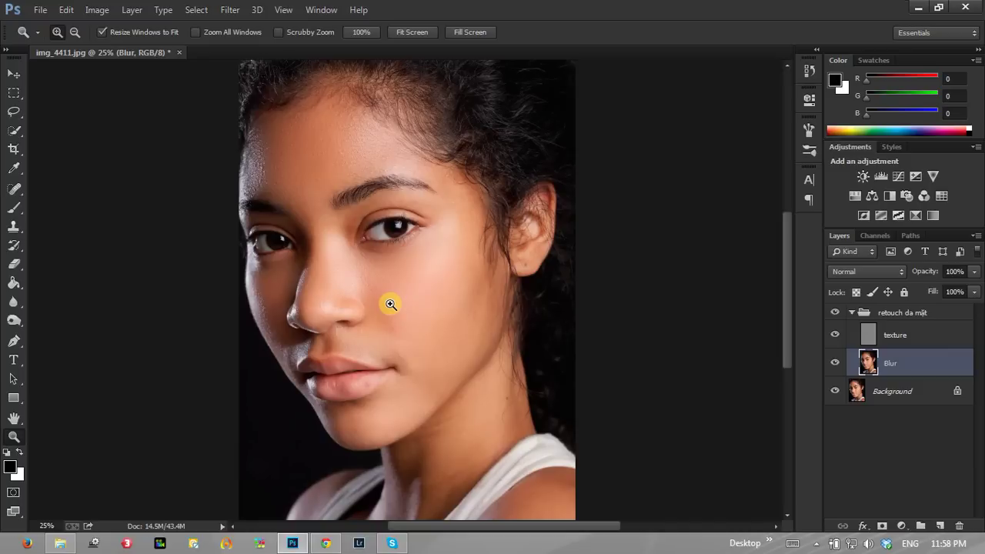
click(372, 265)
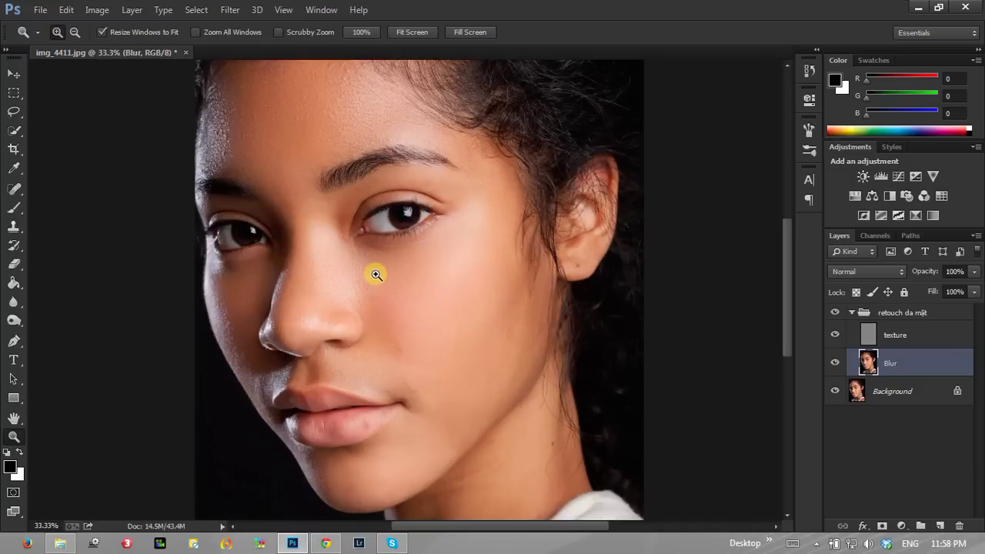
click(396, 316)
mouse_move(281, 259)
mouse_down()
mouse_move(253, 227)
mouse_move(220, 132)
mouse_move(404, 262)
mouse_move(383, 303)
mouse_move(349, 315)
mouse_move(260, 159)
mouse_up()
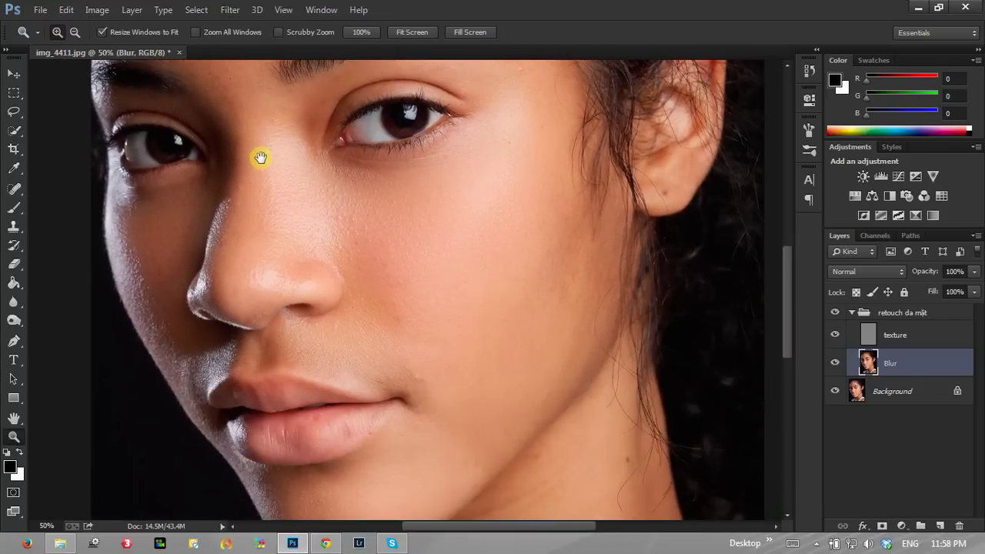
drag(352, 306, 385, 238)
right_click(410, 209)
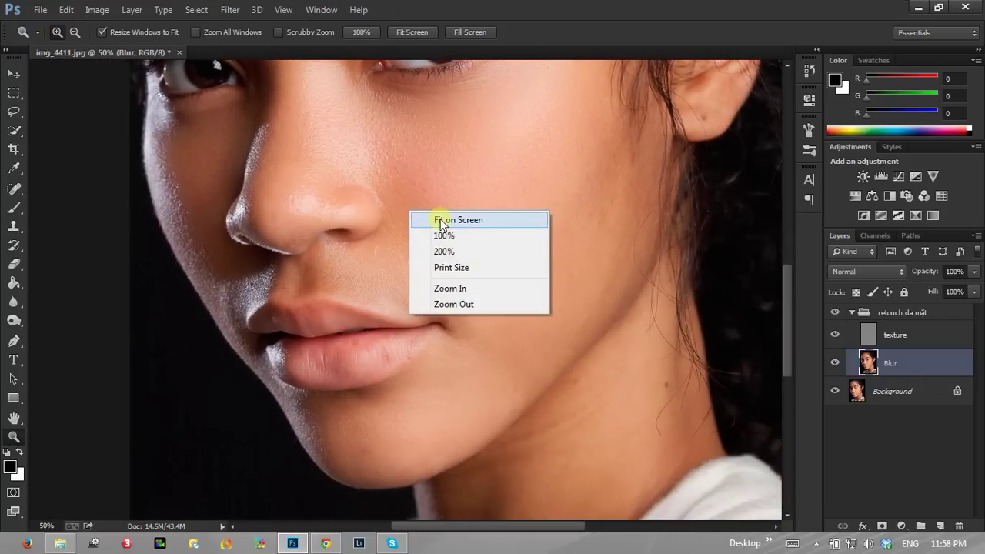
click(431, 216)
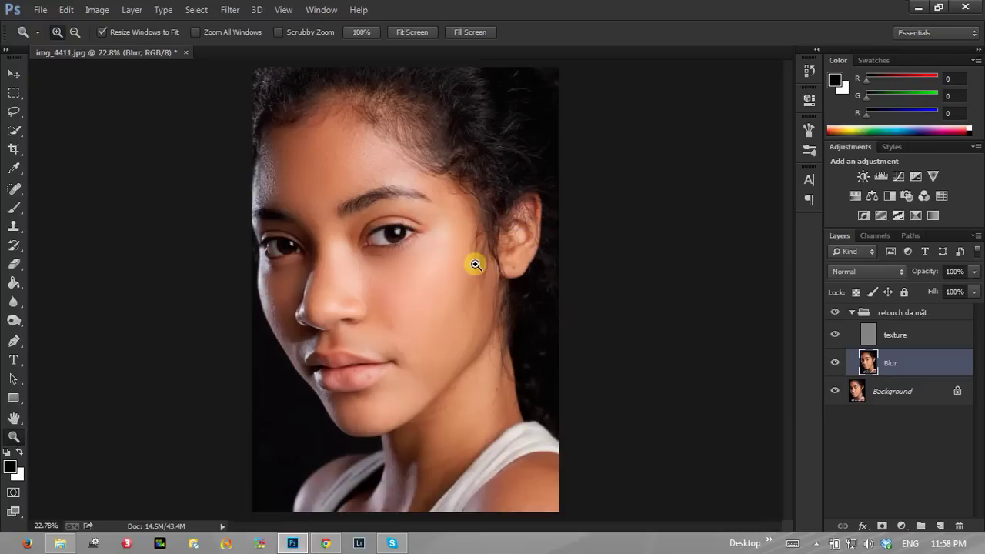
click(850, 314)
- Collapse the 'retouch da mặt' group and add a Selective Color 1 adjustment layer above it
click(852, 312)
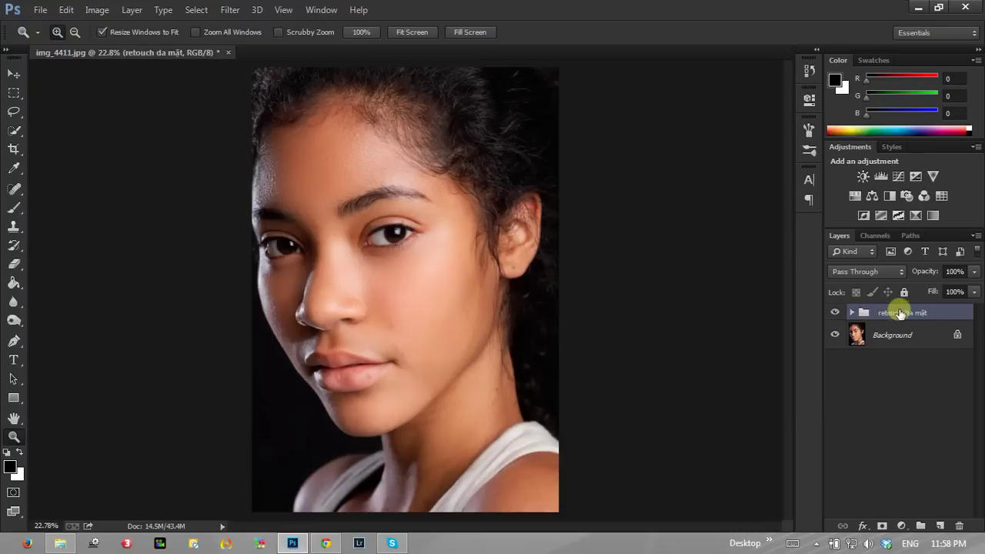
click(902, 528)
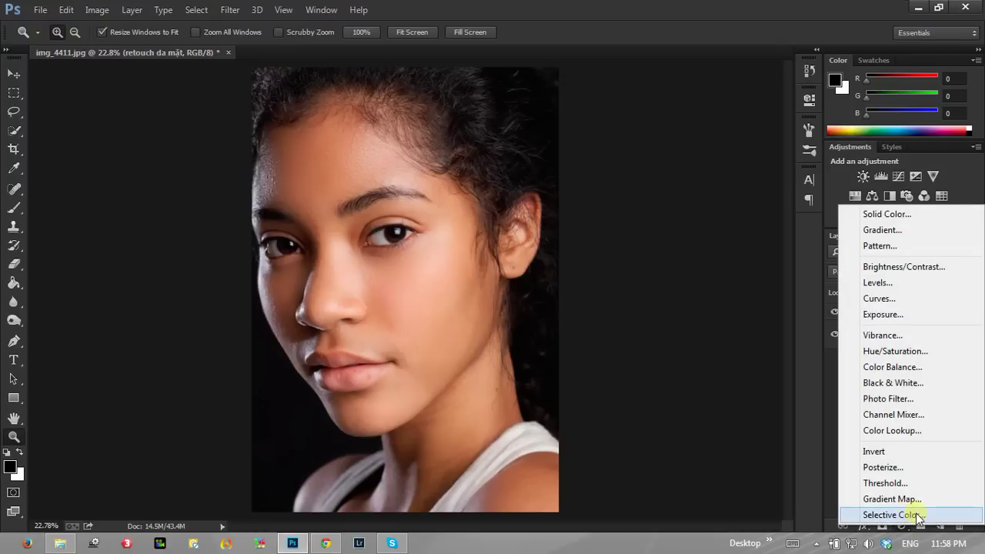
click(831, 492)
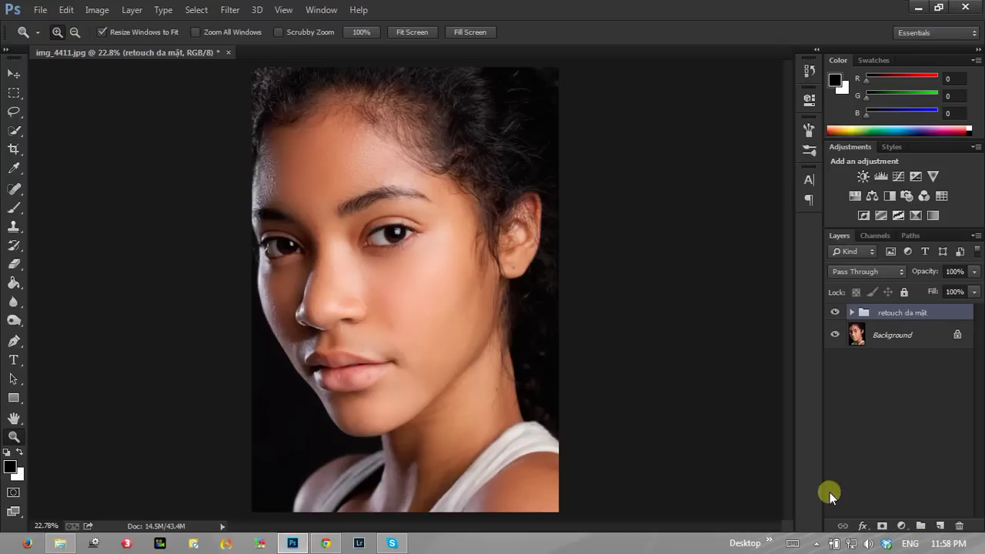
click(900, 528)
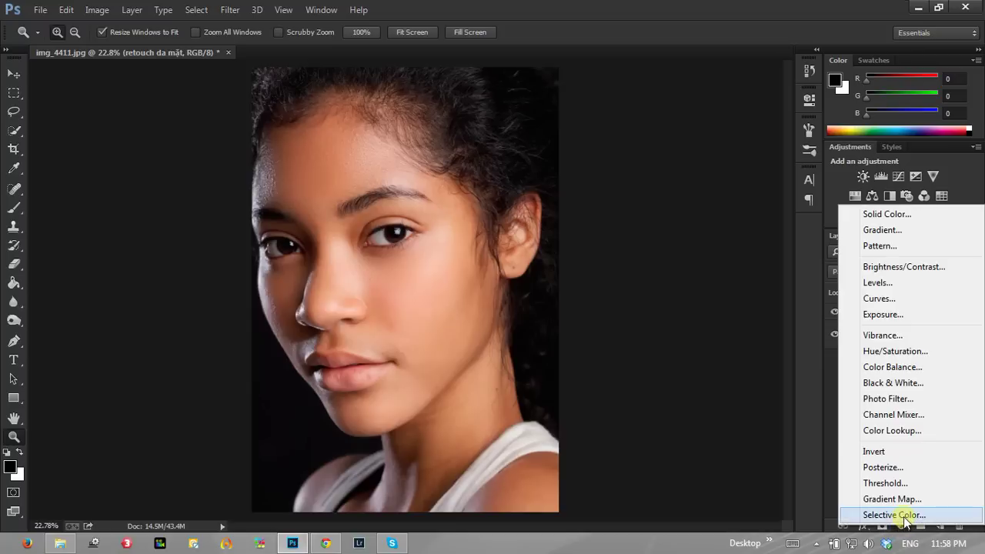
click(904, 516)
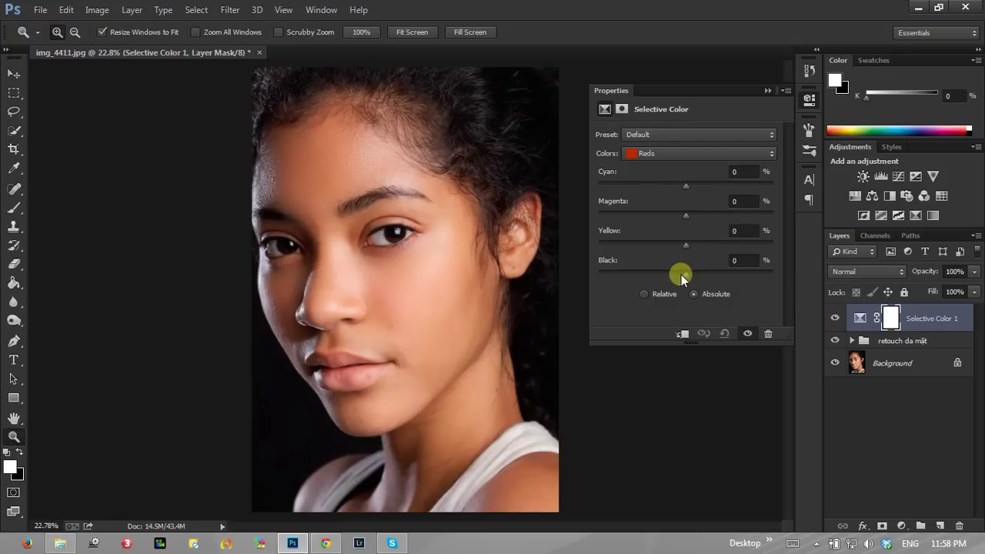
- In Selective Color, set the Reds to Black -13 and Yellow +7
mouse_move(687, 275)
mouse_down()
mouse_move(663, 292)
mouse_move(739, 267)
mouse_move(654, 283)
mouse_move(746, 279)
mouse_move(655, 279)
mouse_move(747, 264)
mouse_move(661, 291)
mouse_move(688, 279)
mouse_move(676, 288)
mouse_up()
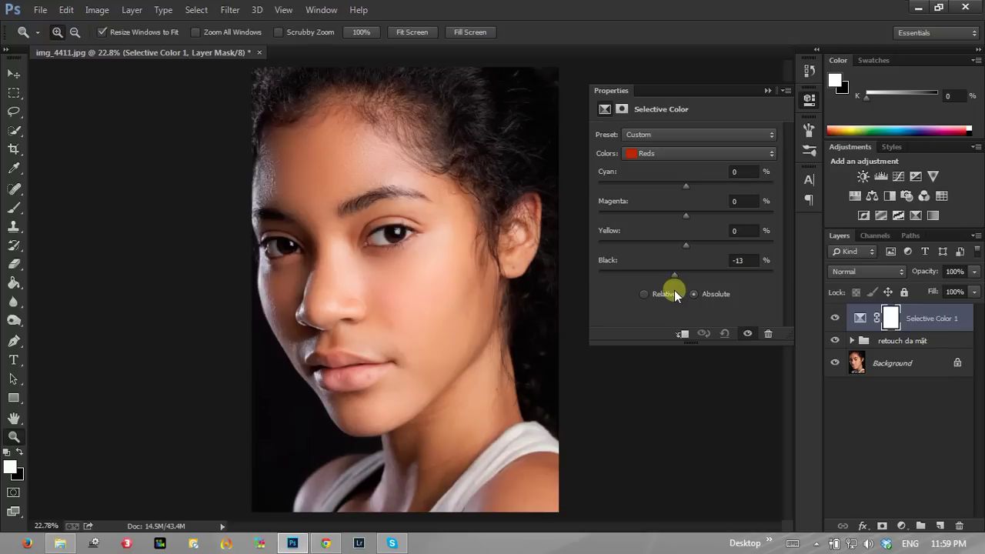
click(674, 246)
drag(688, 251, 693, 252)
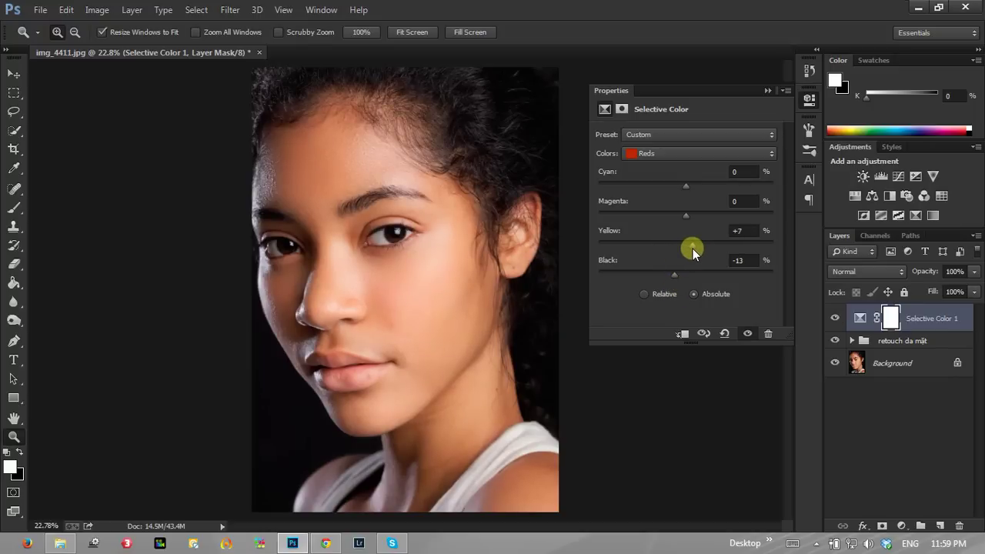
- Set the Yellows range to Black -7 and Cyan -4
click(686, 153)
click(682, 185)
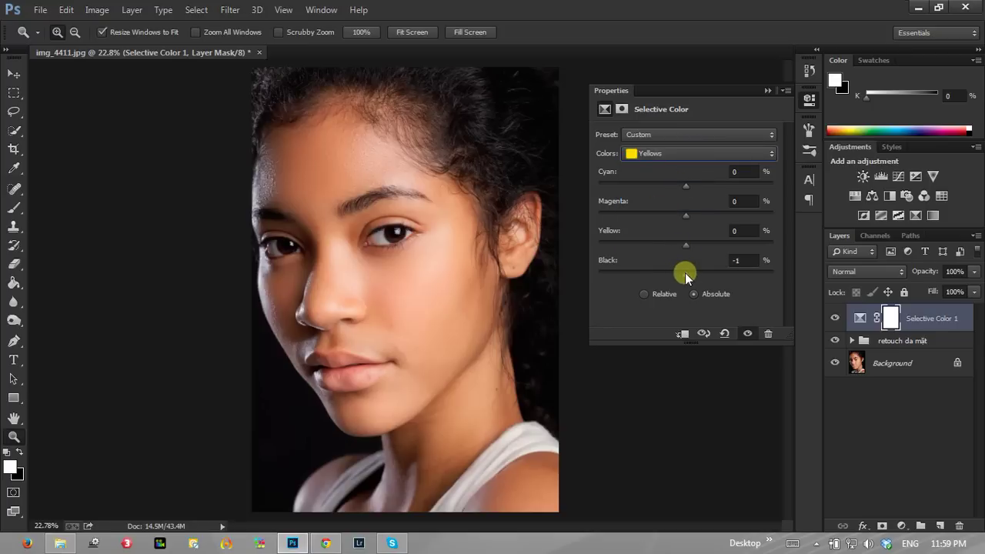
mouse_move(685, 272)
mouse_down()
mouse_move(660, 277)
mouse_move(686, 277)
mouse_move(680, 283)
mouse_up()
drag(686, 189, 691, 189)
mouse_move(674, 192)
mouse_down()
mouse_move(691, 191)
mouse_move(682, 197)
mouse_up()
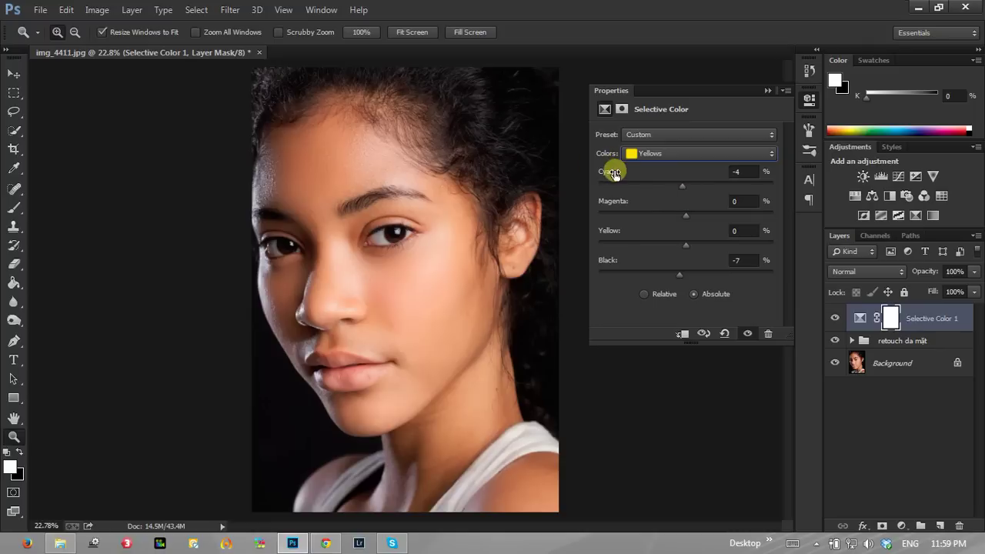
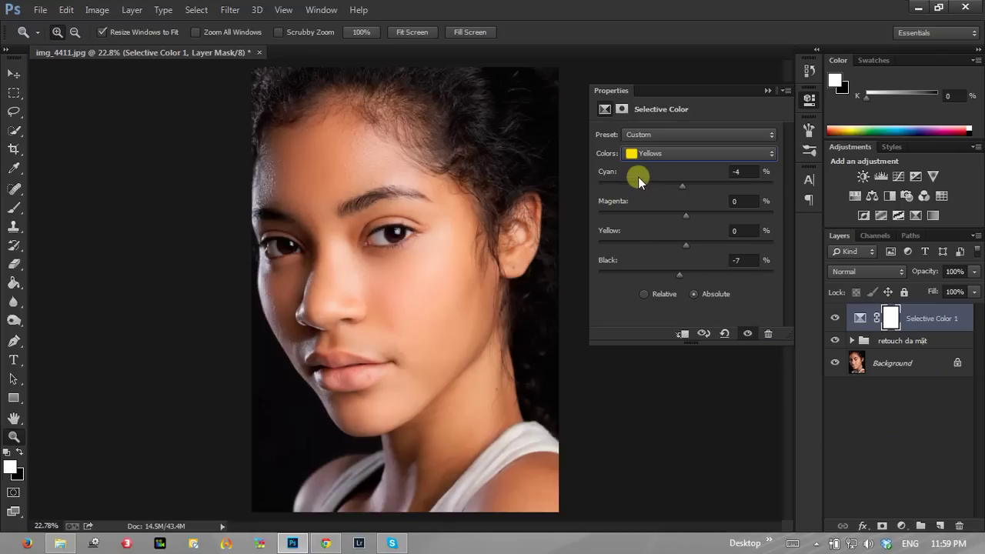
- Collapse the Selective Color settings and compare the photo with and without that adjustment
click(767, 92)
click(836, 318)
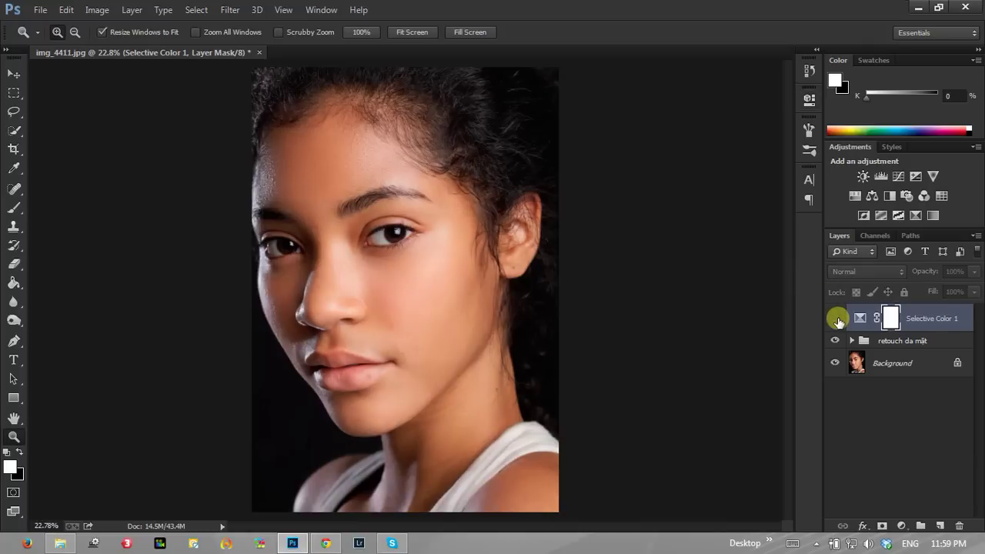
click(836, 319)
click(836, 318)
click(836, 319)
click(836, 319)
click(836, 319)
- Replace a stray Curves layer with Curves 1 lifting the midtones, its mask inverted to black
click(904, 529)
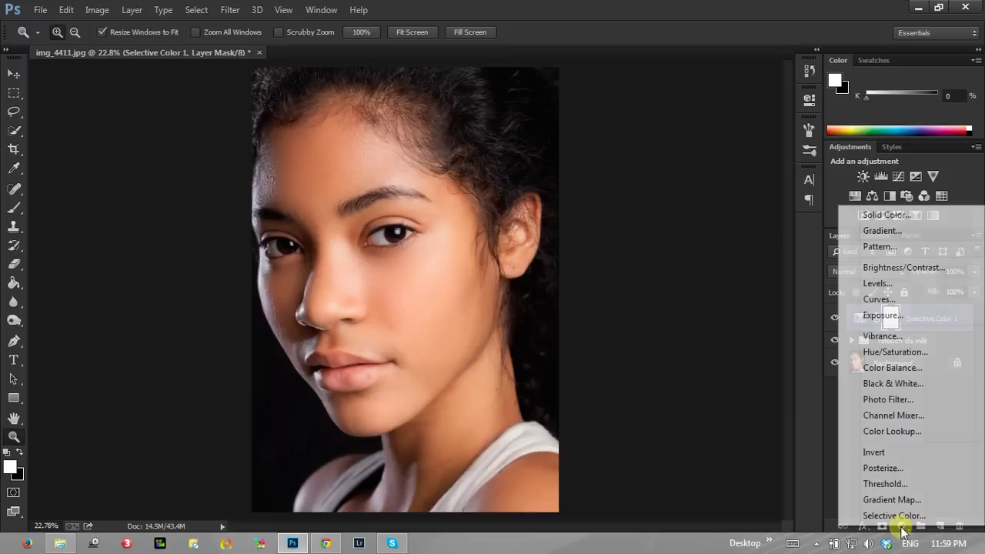
click(901, 300)
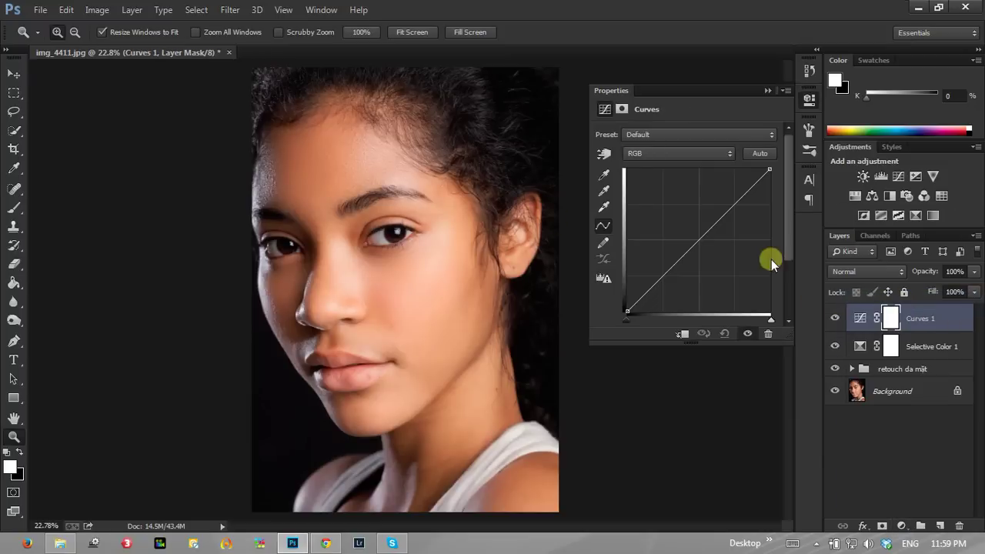
click(765, 90)
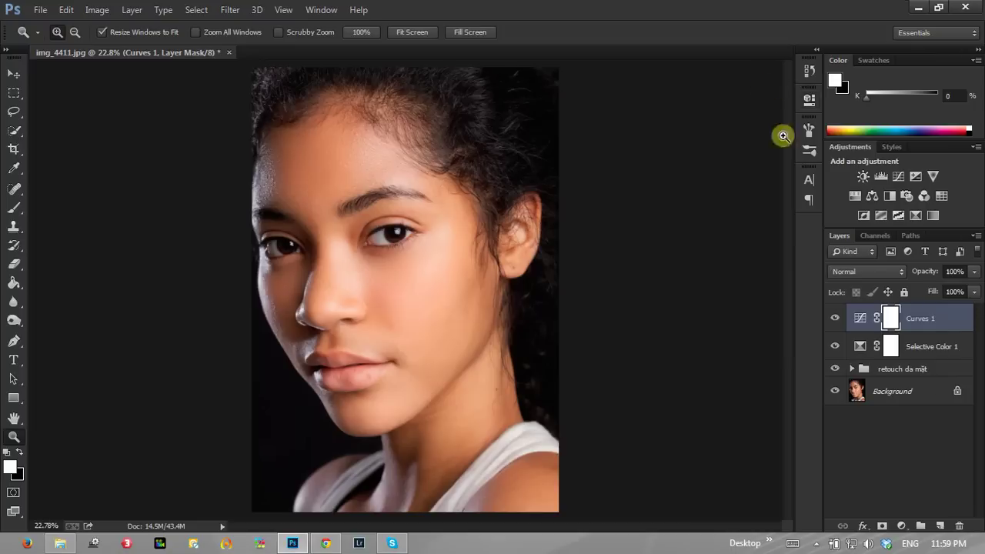
key(Delete)
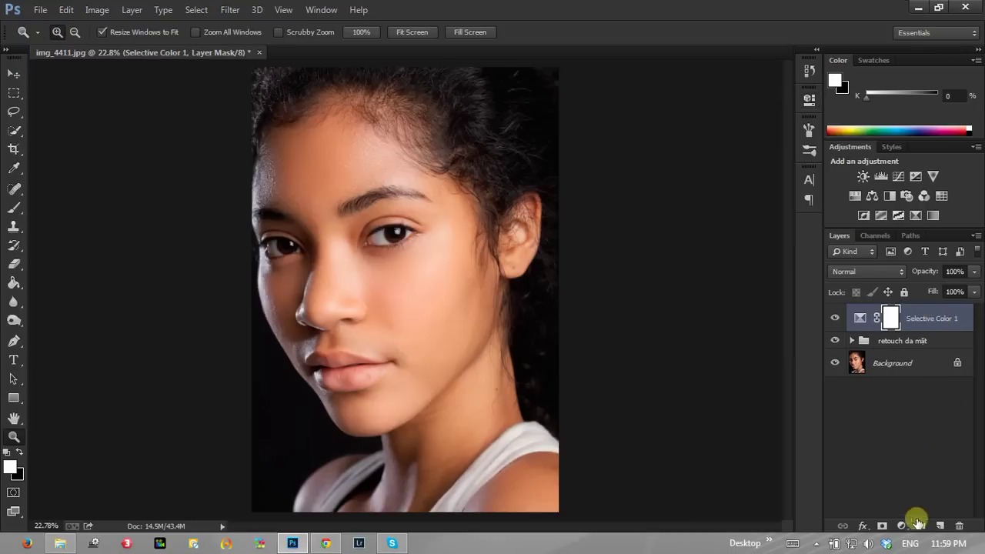
click(902, 527)
click(906, 305)
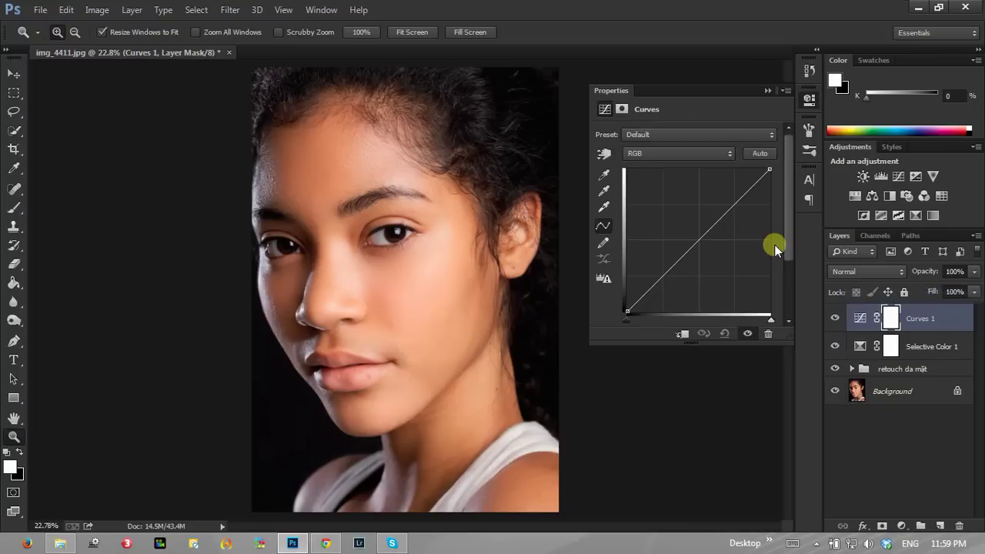
drag(697, 242, 699, 232)
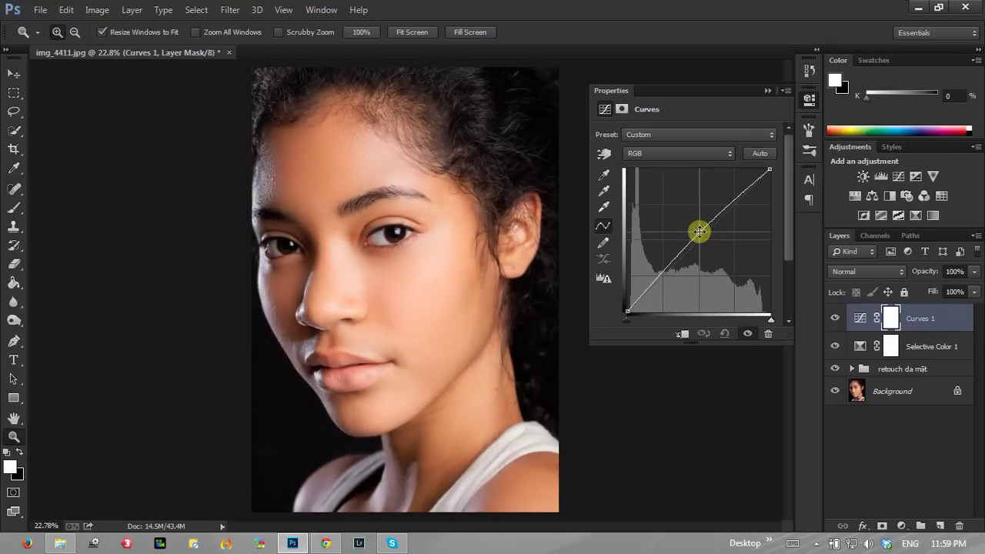
click(773, 90)
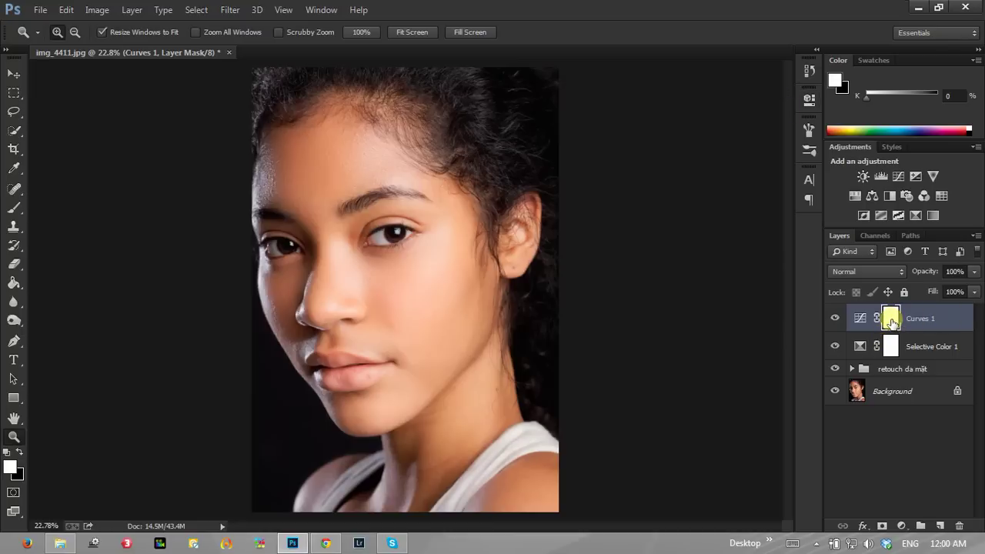
key(ctrl+i)
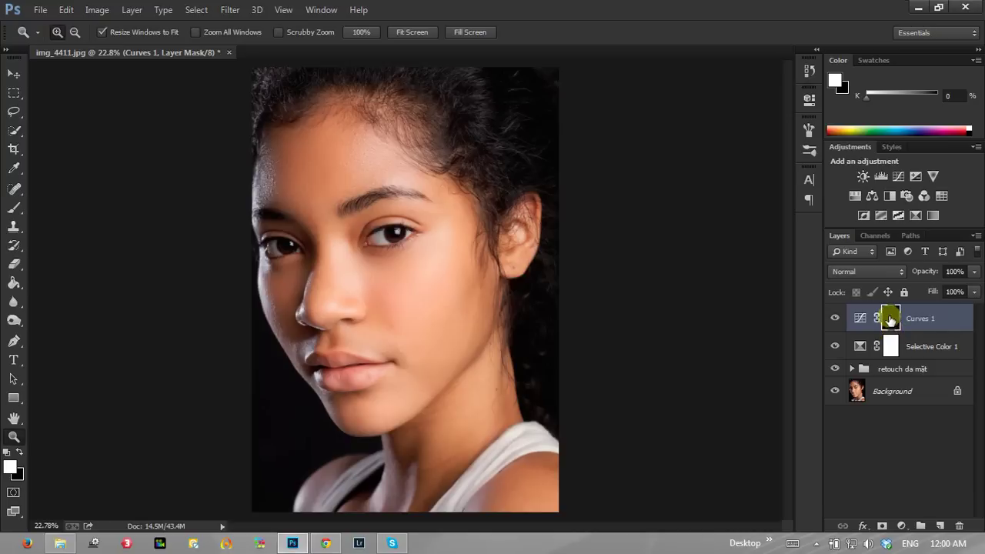
- Brush white on the Curves 1 mask over the forehead, face and neck
click(17, 202)
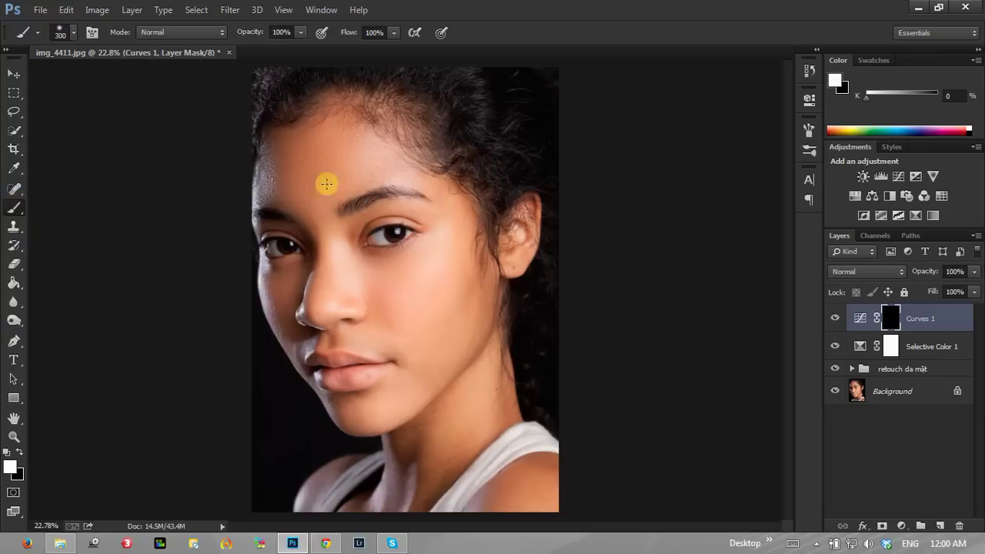
mouse_move(326, 184)
mouse_down()
mouse_move(339, 181)
mouse_move(285, 180)
mouse_move(301, 143)
mouse_move(451, 209)
mouse_move(447, 257)
mouse_move(390, 269)
mouse_move(344, 249)
mouse_move(360, 251)
mouse_up()
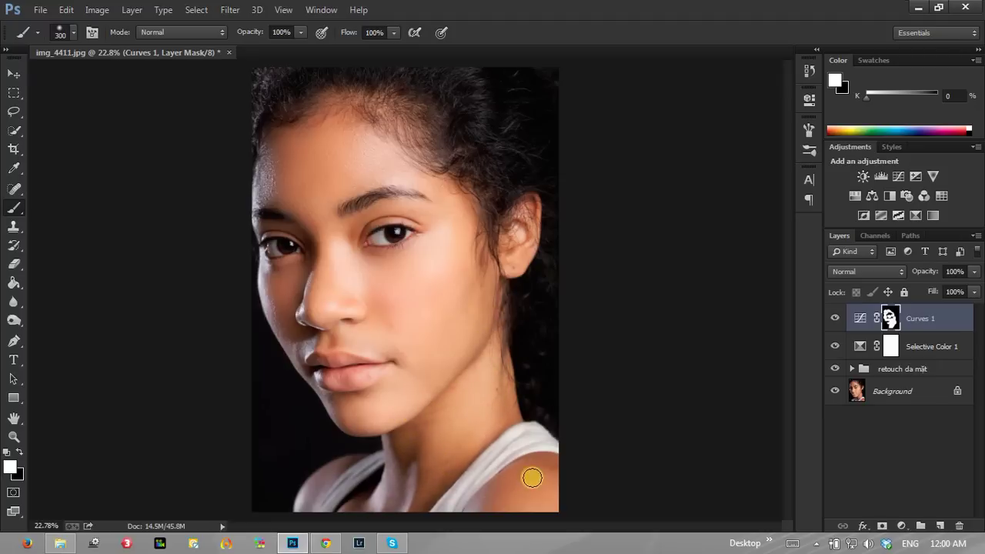
drag(435, 485, 562, 473)
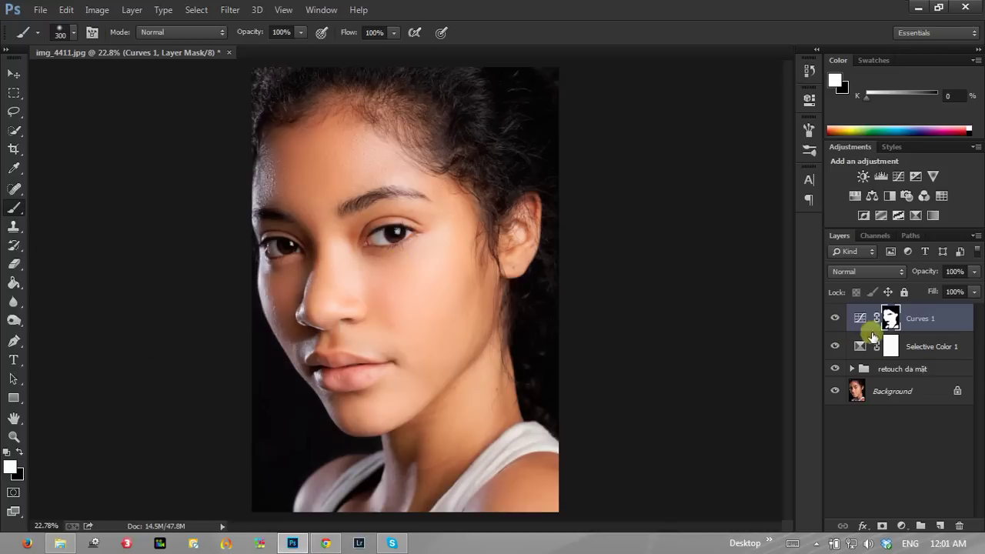
- Group Selective Color 1 and Curves 1 into Group 1 and compare it on and off
shift+click(934, 350)
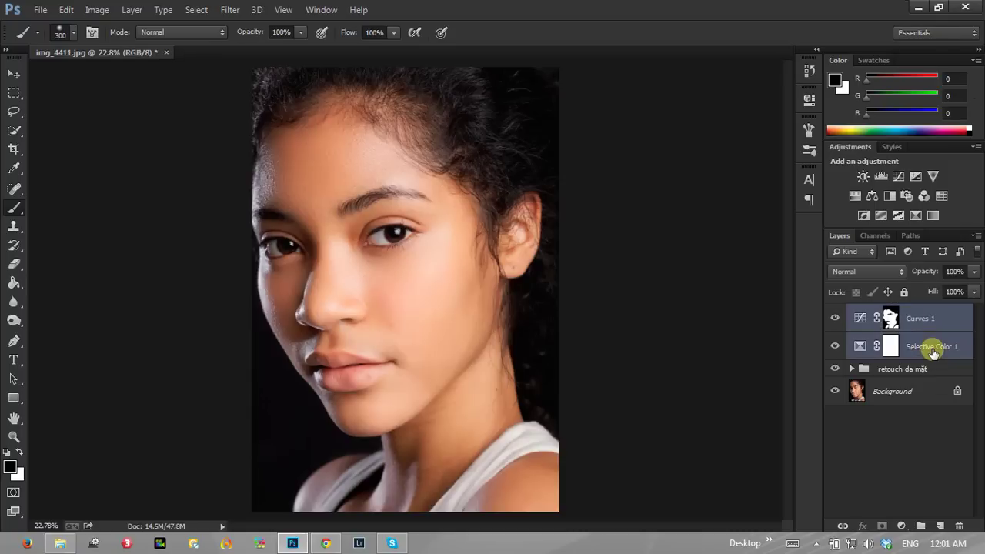
key(ctrl+g)
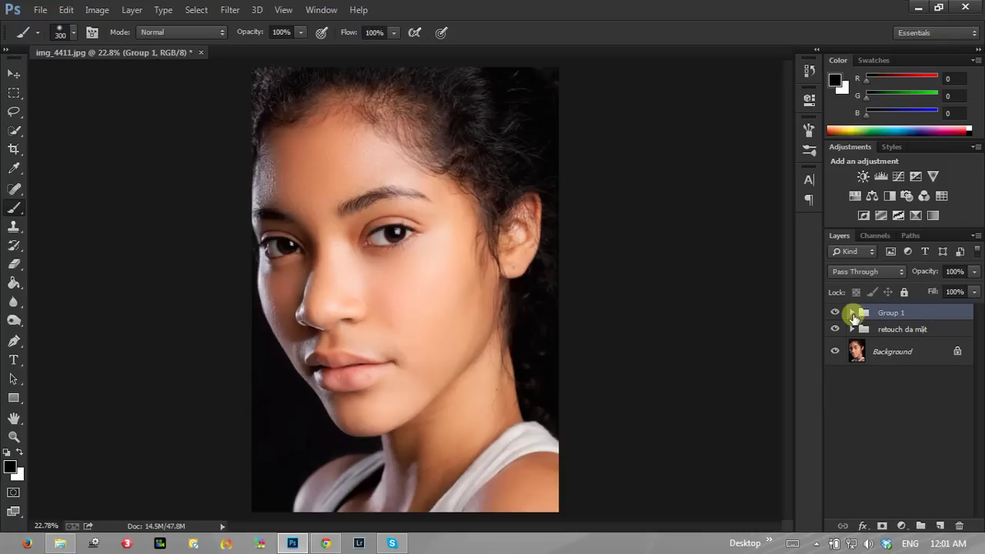
click(837, 314)
click(837, 313)
click(837, 313)
click(837, 313)
- Zoom in on the cheek and compare the skin with and without Group 1
click(14, 436)
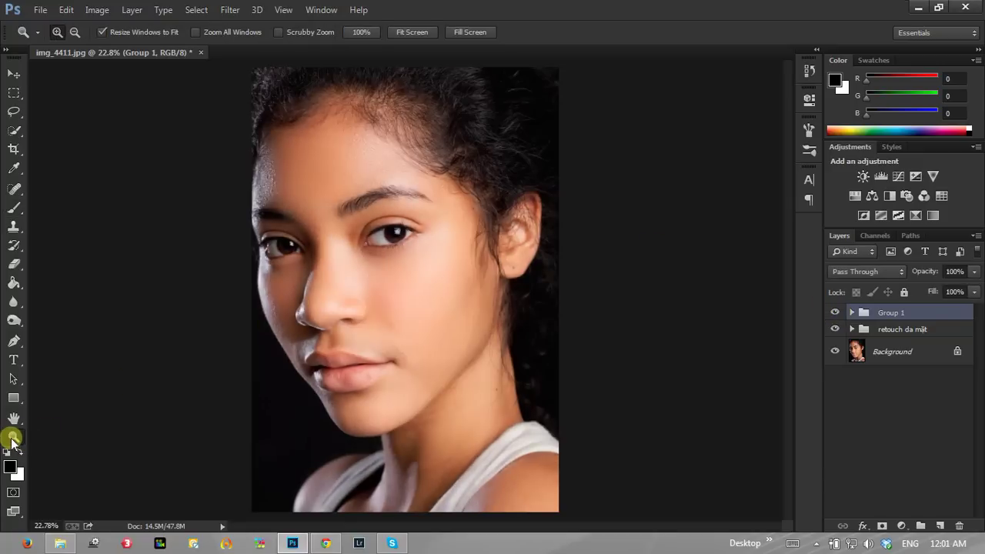
click(418, 347)
click(418, 347)
click(370, 290)
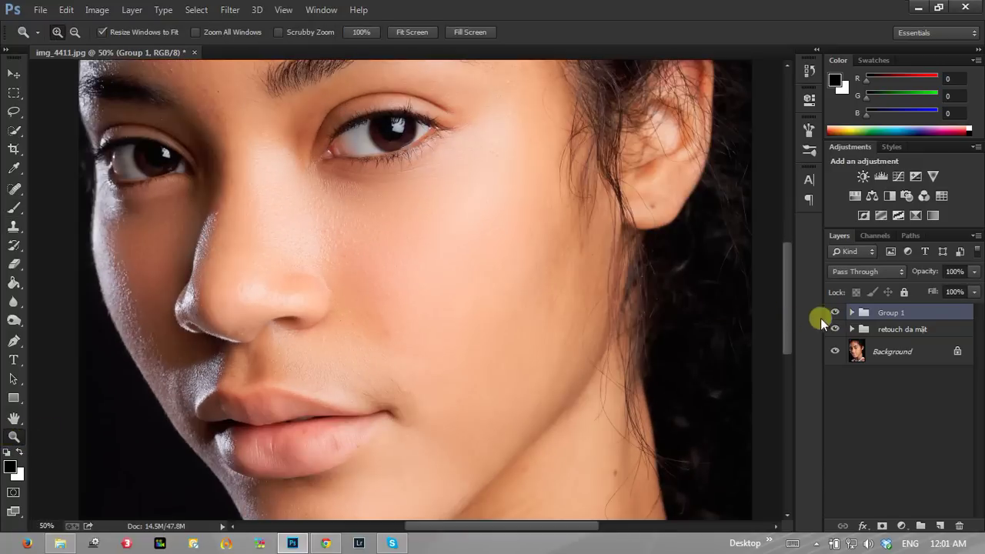
click(834, 313)
click(835, 313)
click(835, 313)
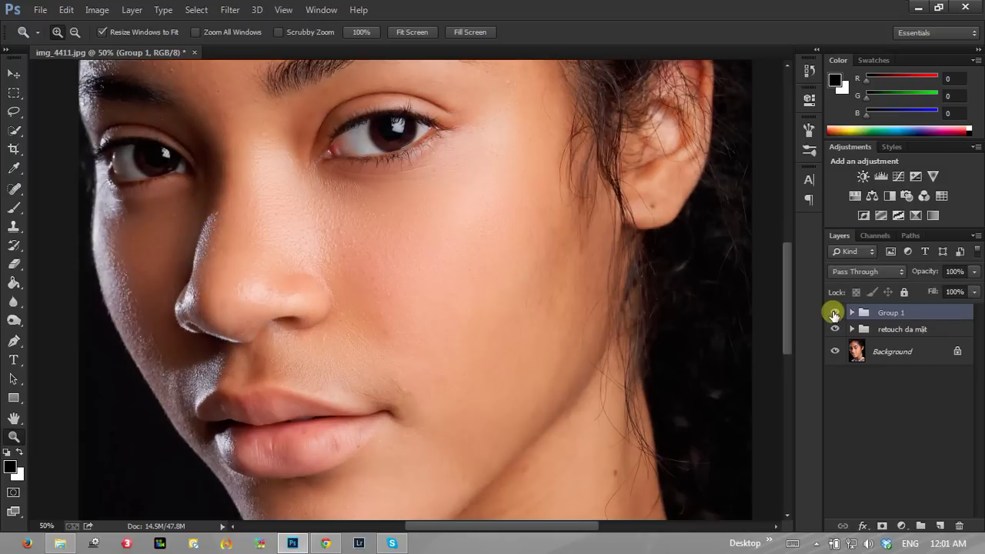
click(835, 314)
- Fit the image on screen, zoom back into the cheek and pan to the lips and chin
right_click(368, 220)
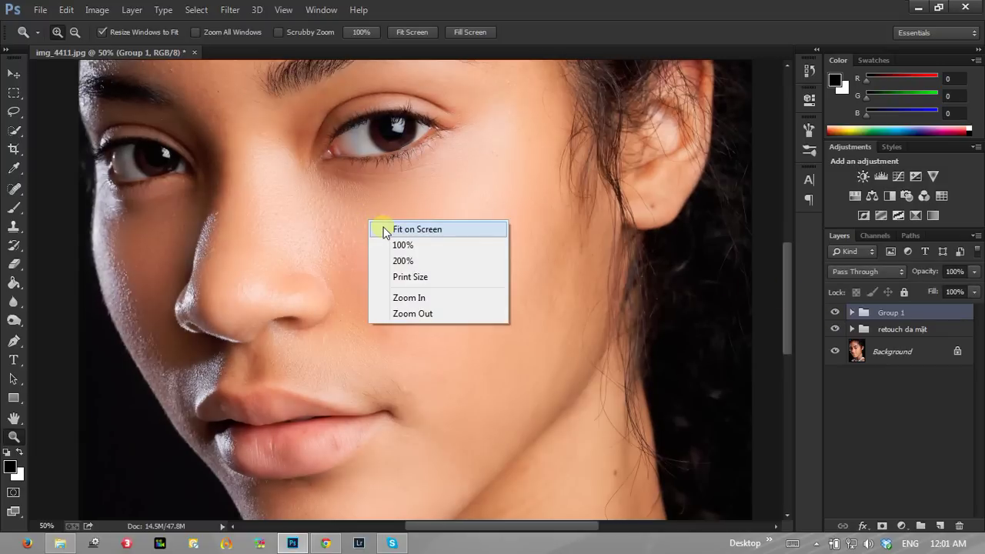
click(384, 229)
click(391, 276)
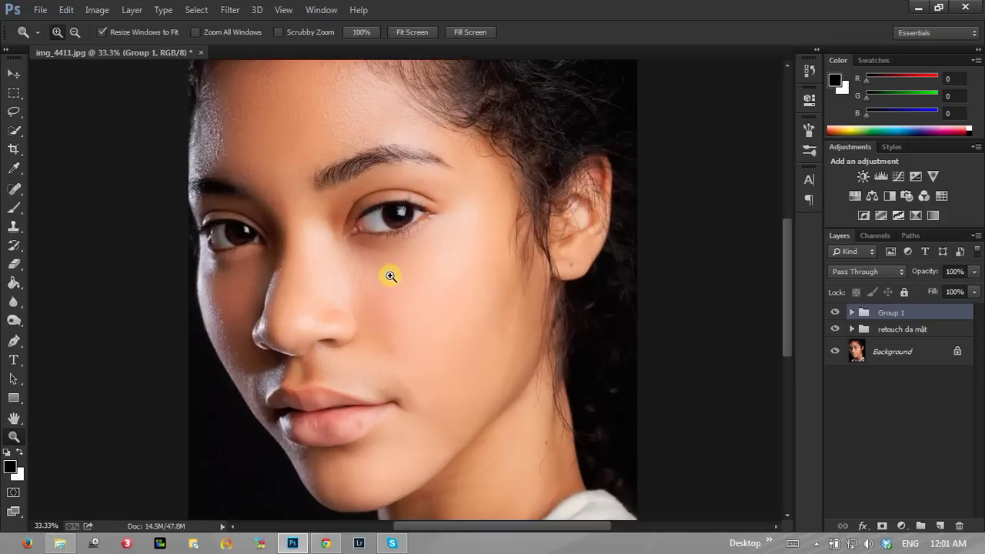
click(390, 276)
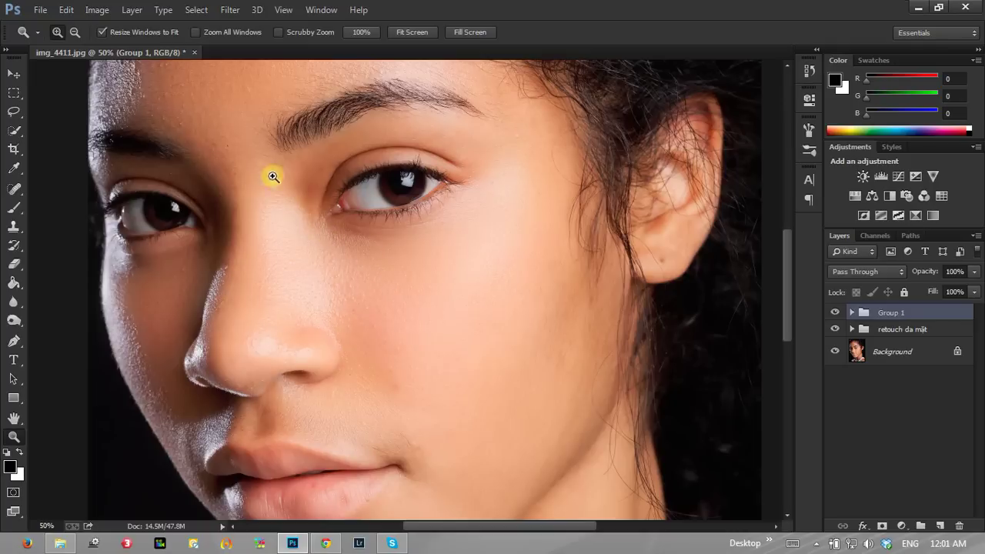
mouse_move(789, 279)
mouse_down()
mouse_move(777, 294)
mouse_move(779, 326)
mouse_move(785, 284)
mouse_up()
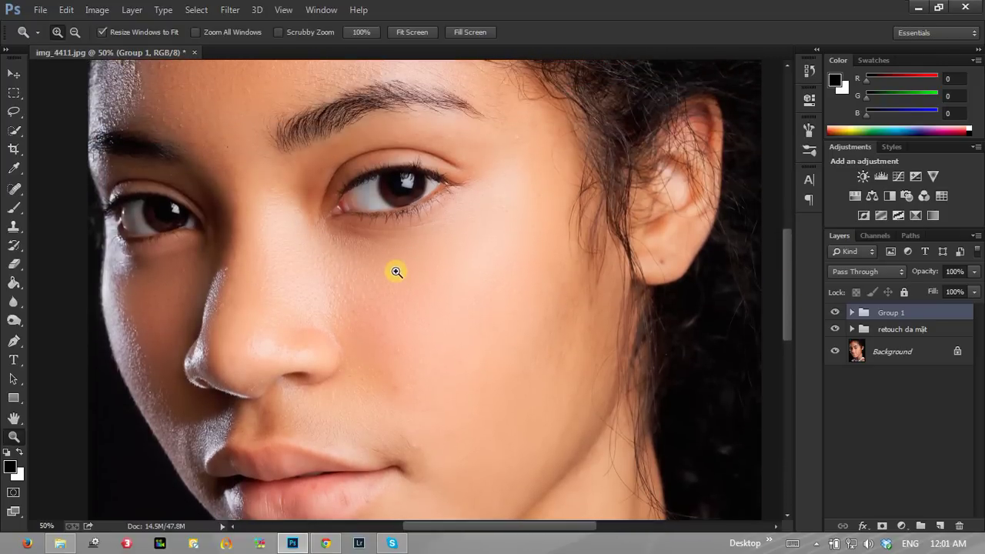
right_click(396, 258)
click(408, 264)
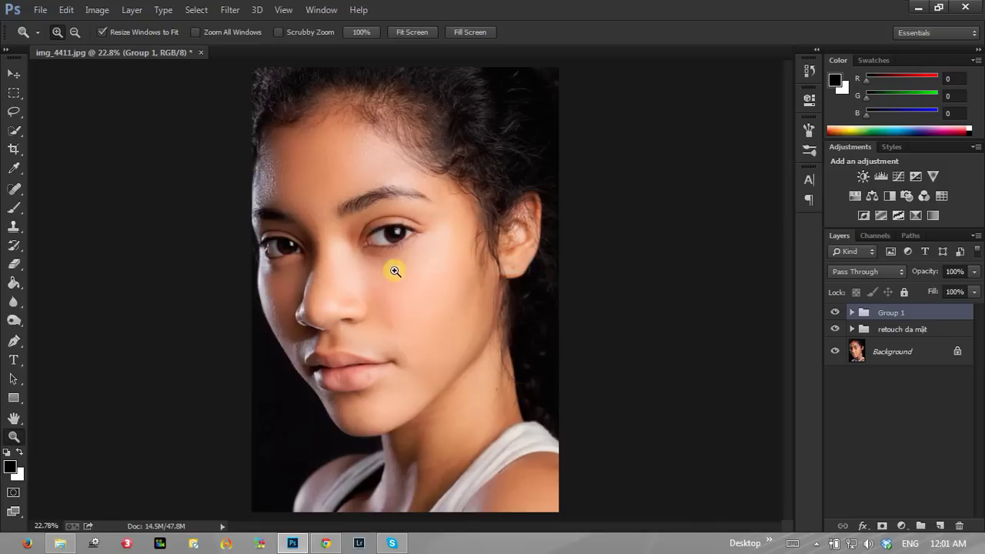
click(380, 317)
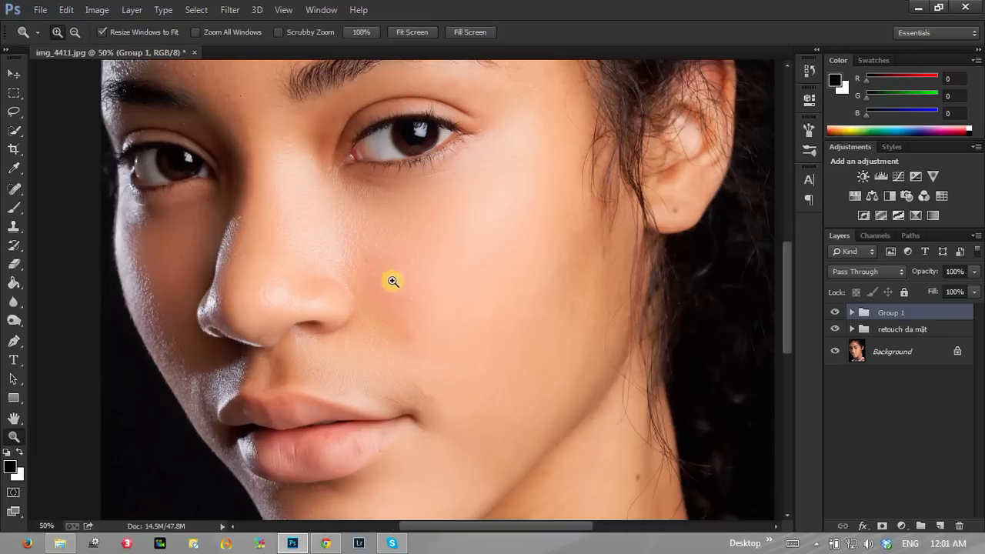
mouse_move(385, 347)
mouse_down()
mouse_move(440, 475)
mouse_move(464, 254)
mouse_move(456, 235)
mouse_up()
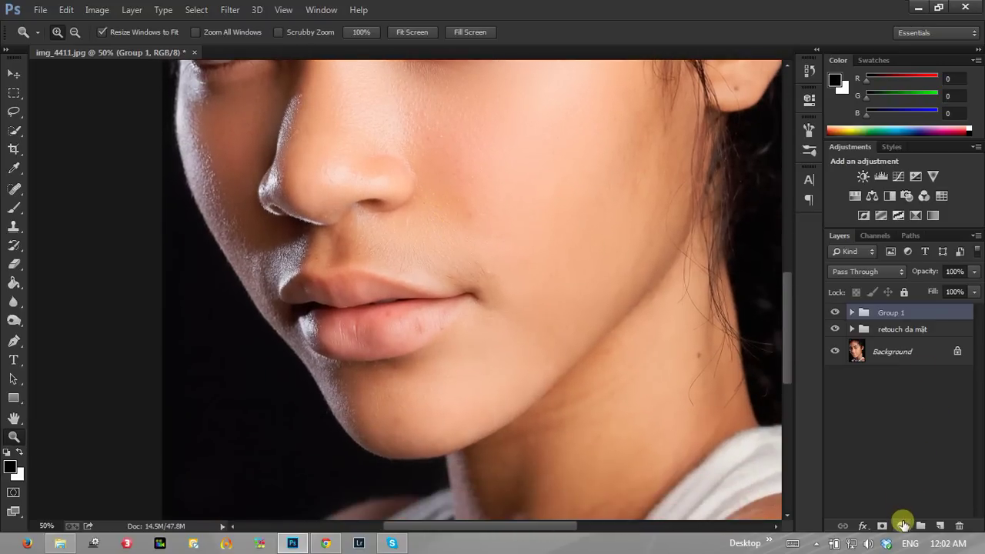
- Add Hue/Saturation 1 with Colorize on and Saturation 43, then invert its mask to black
click(904, 525)
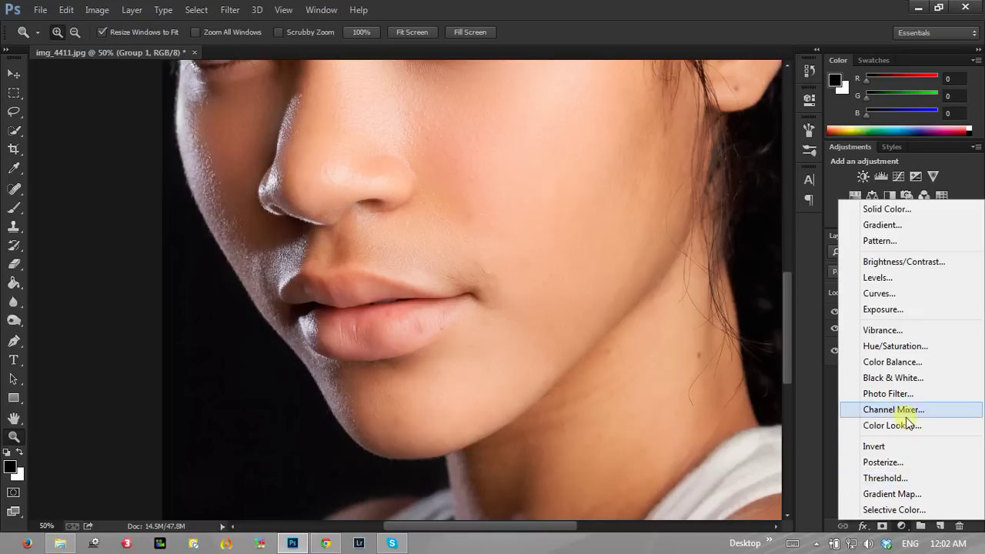
click(911, 348)
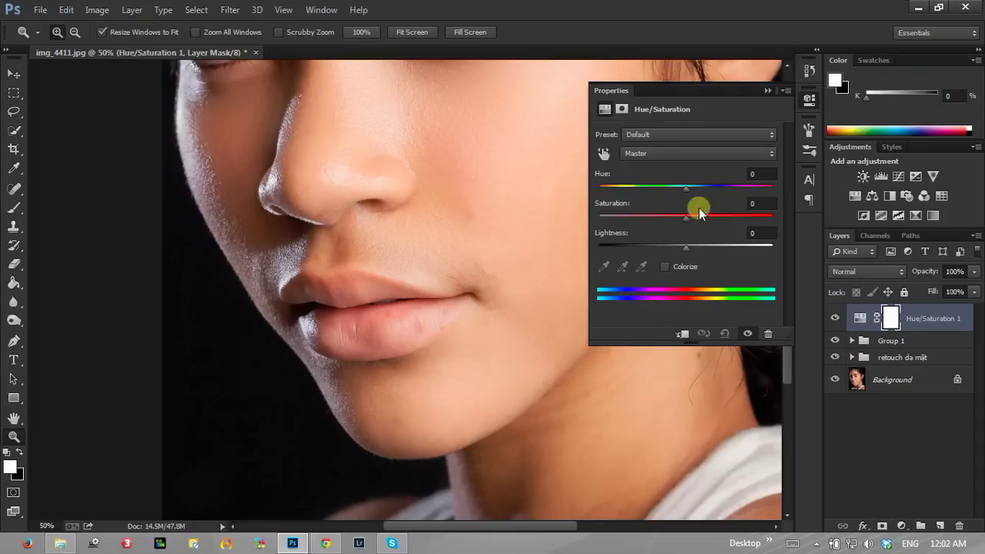
click(664, 268)
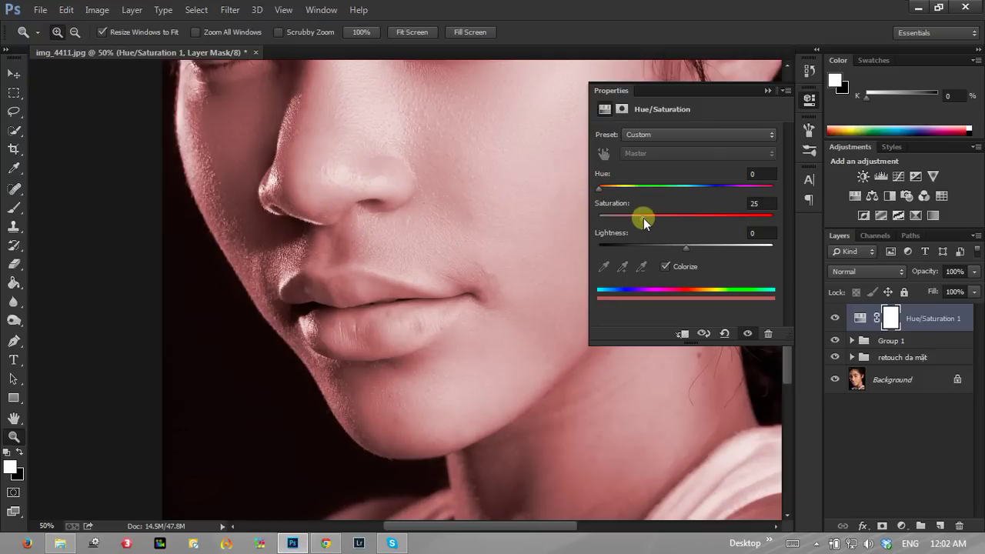
drag(643, 217, 682, 221)
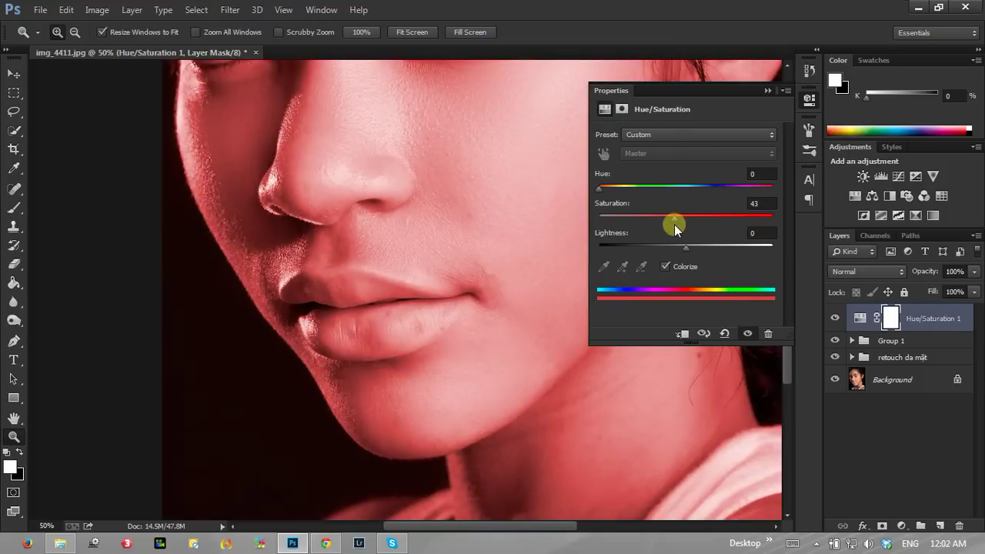
click(766, 89)
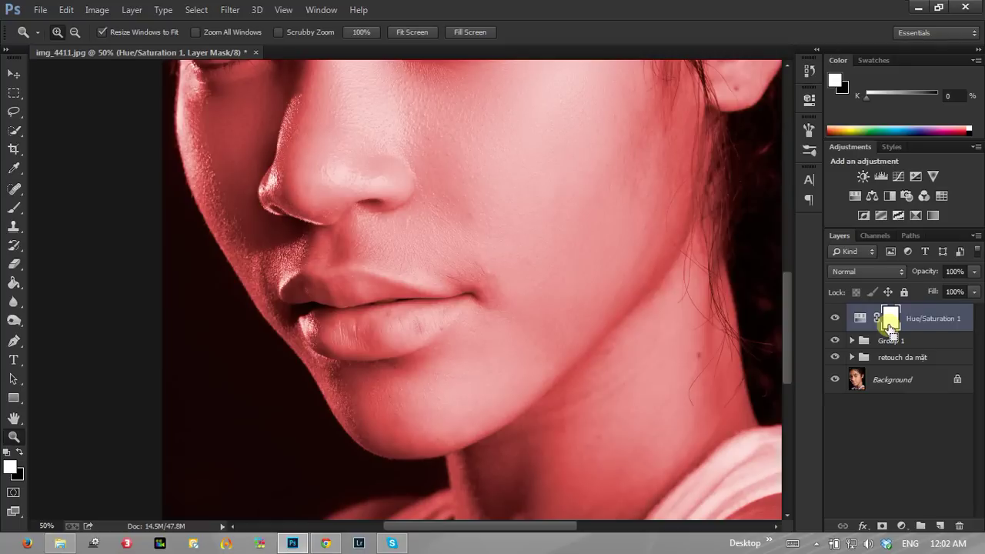
key(ctrl+i)
- Paint white over the lips on the Hue/Saturation 1 mask and compare the tint on and off
click(16, 208)
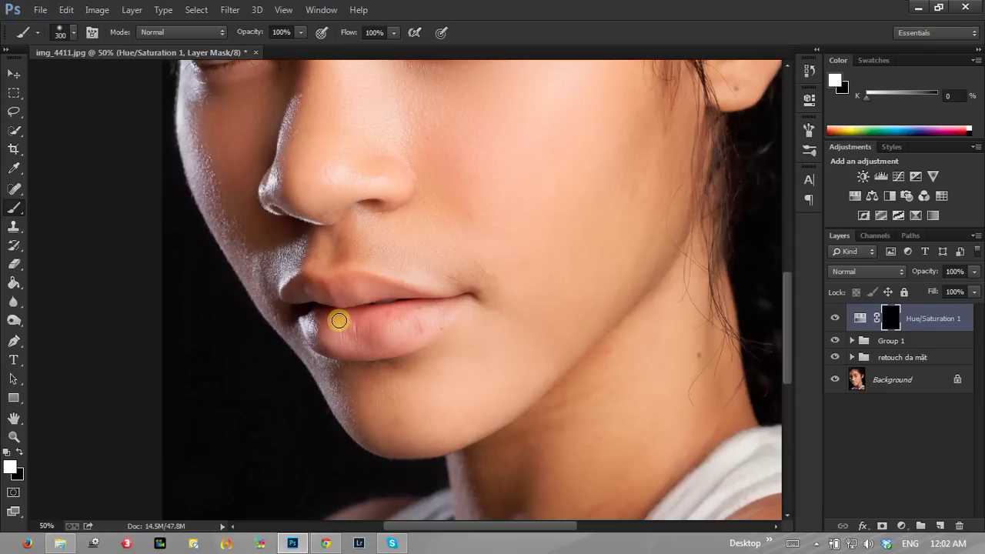
mouse_move(371, 318)
mouse_down()
mouse_move(334, 323)
mouse_move(406, 324)
mouse_move(373, 301)
mouse_move(303, 308)
mouse_up()
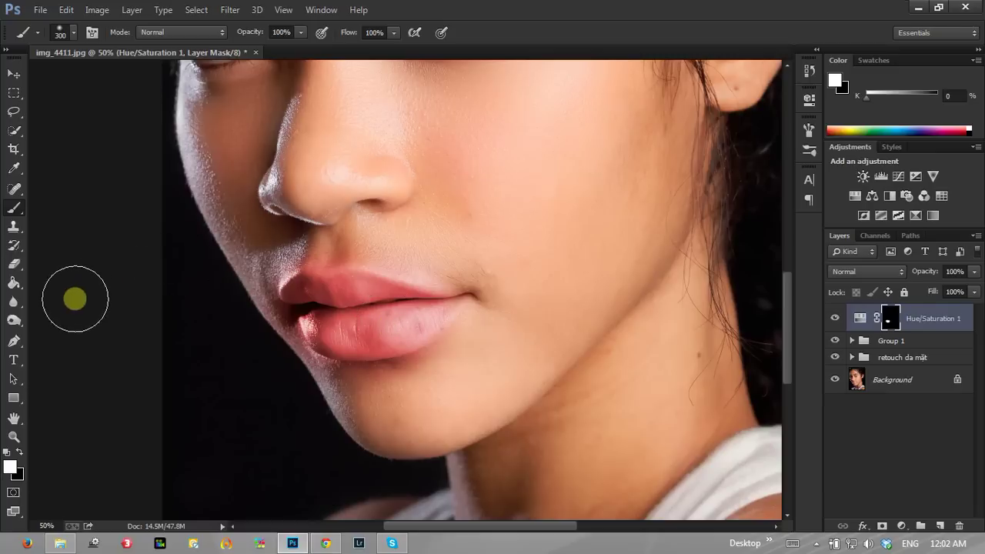
click(18, 451)
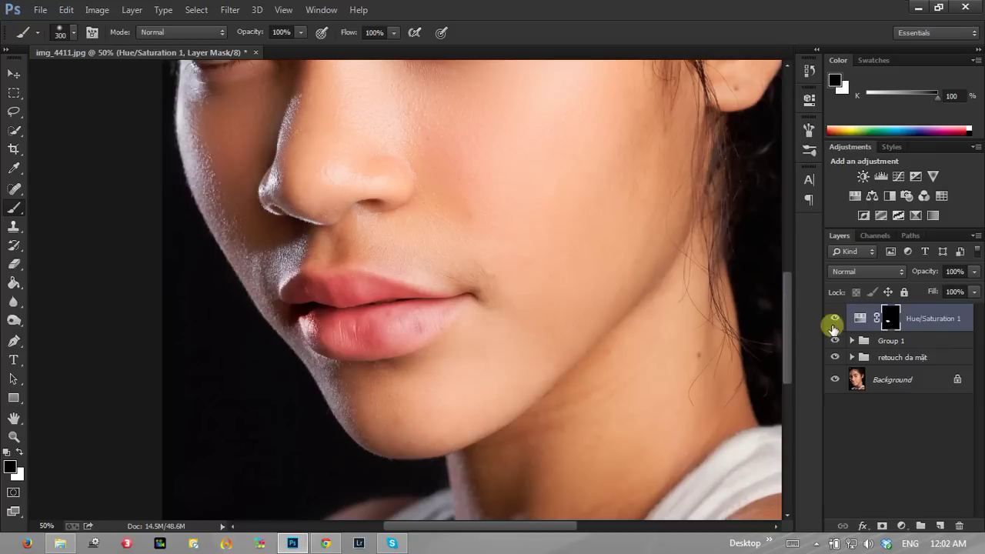
click(835, 319)
click(836, 320)
click(836, 320)
click(835, 320)
- Fit the portrait on screen, then zoom to 50% on the lips
click(13, 436)
right_click(438, 291)
click(458, 299)
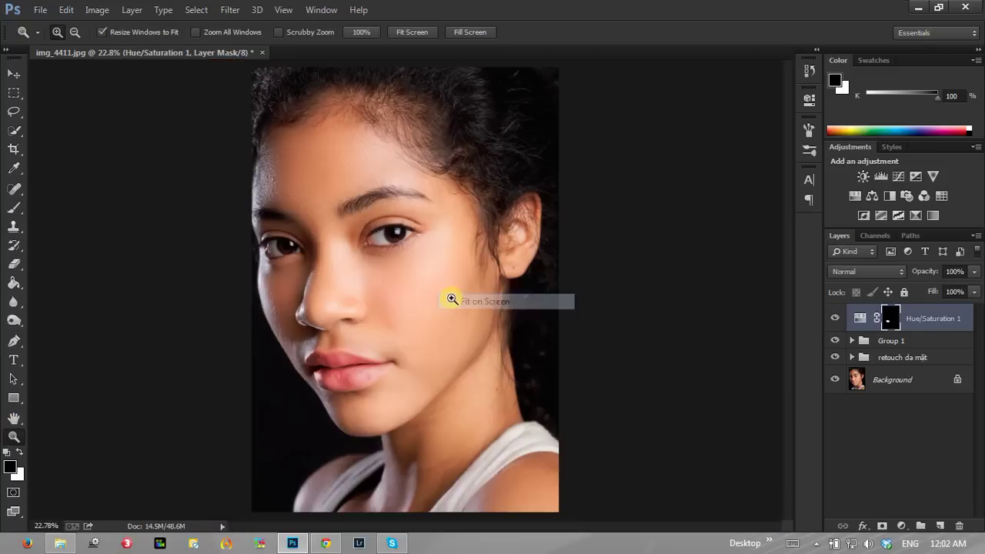
click(373, 387)
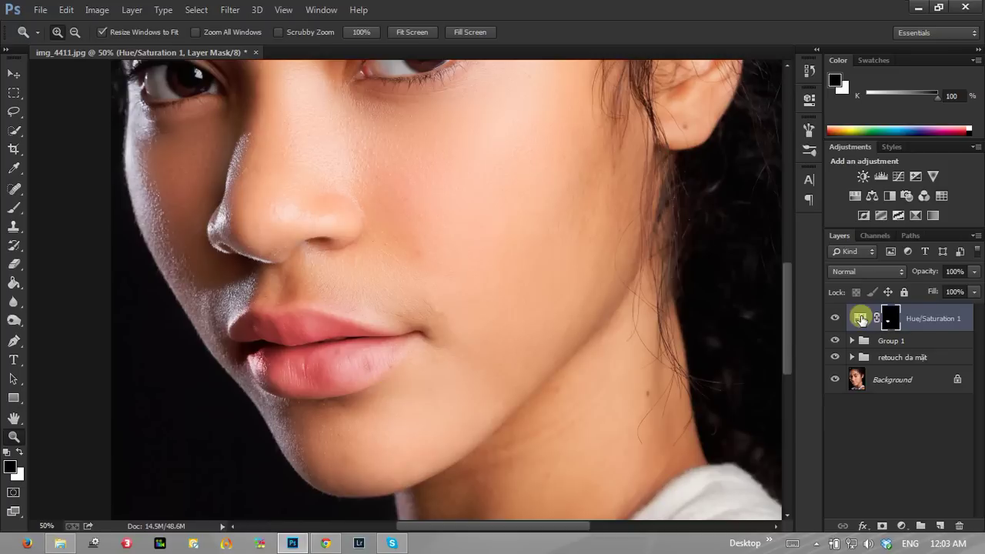
double_click(861, 318)
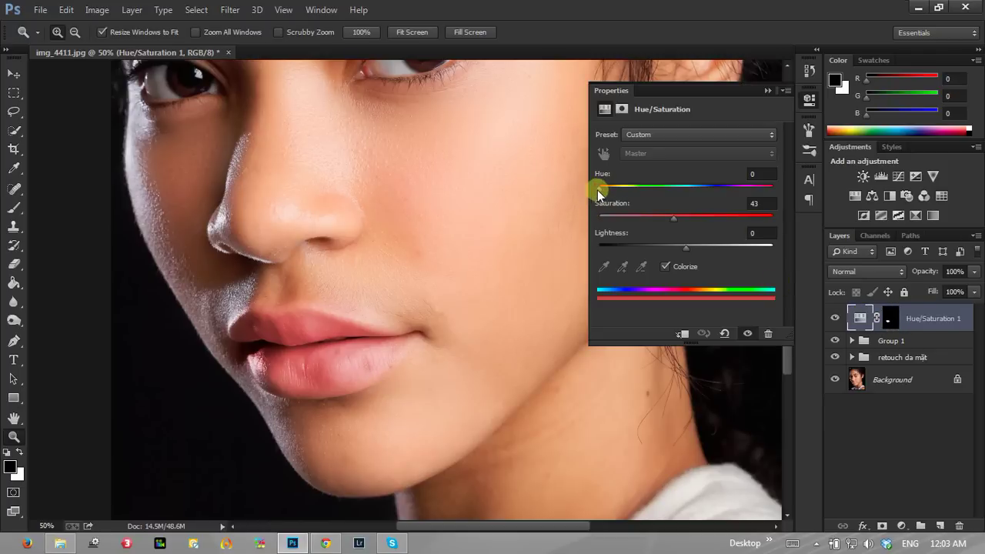
drag(599, 188, 725, 188)
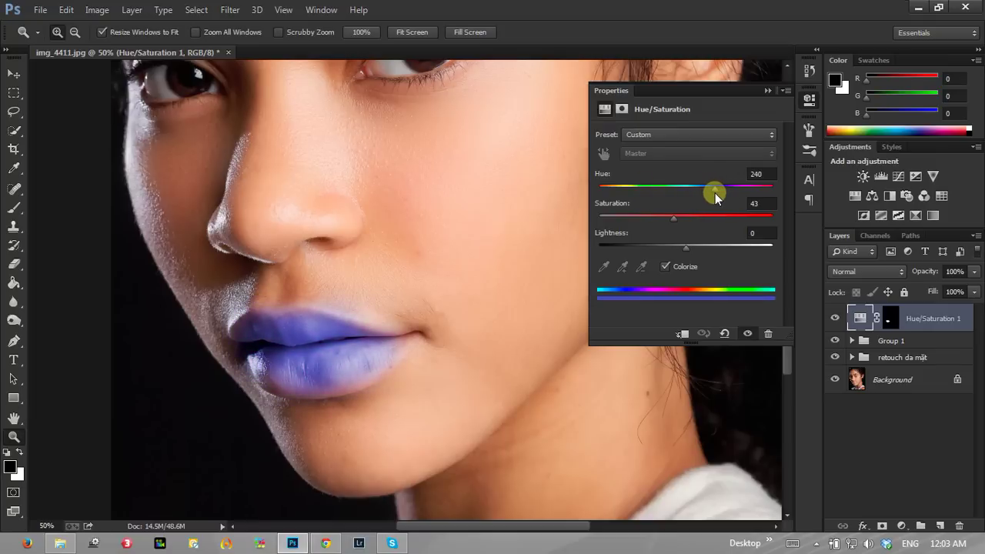
drag(715, 193, 573, 203)
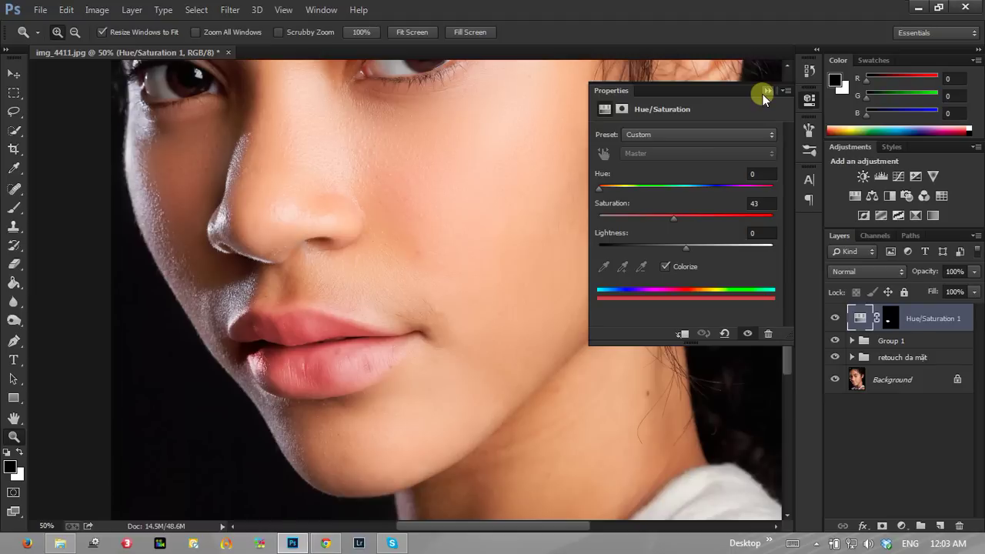
click(766, 91)
right_click(416, 252)
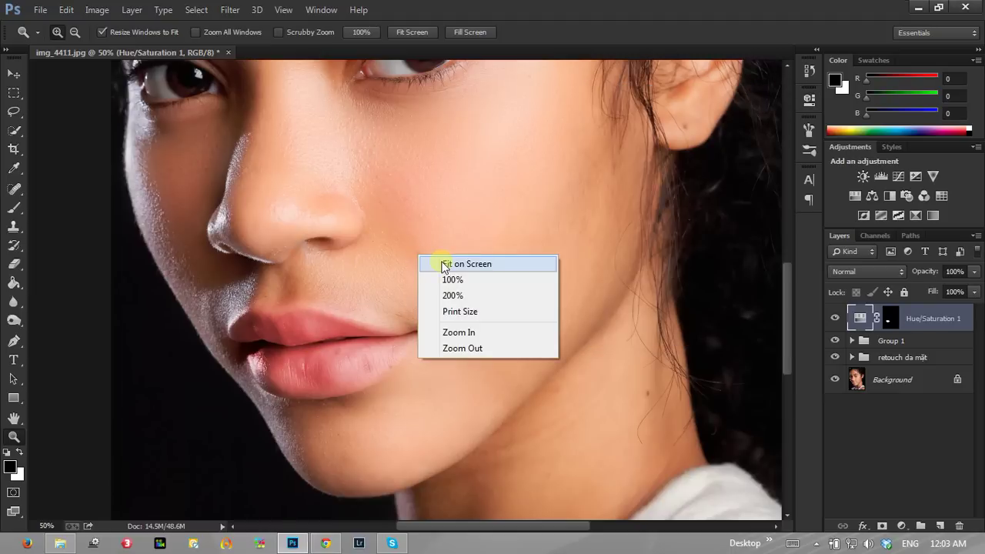
click(444, 265)
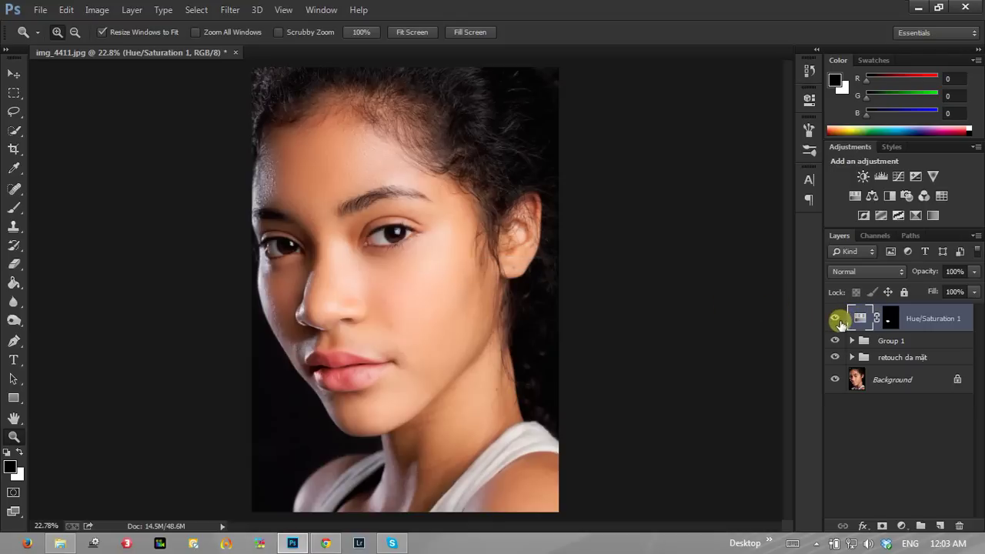
click(835, 318)
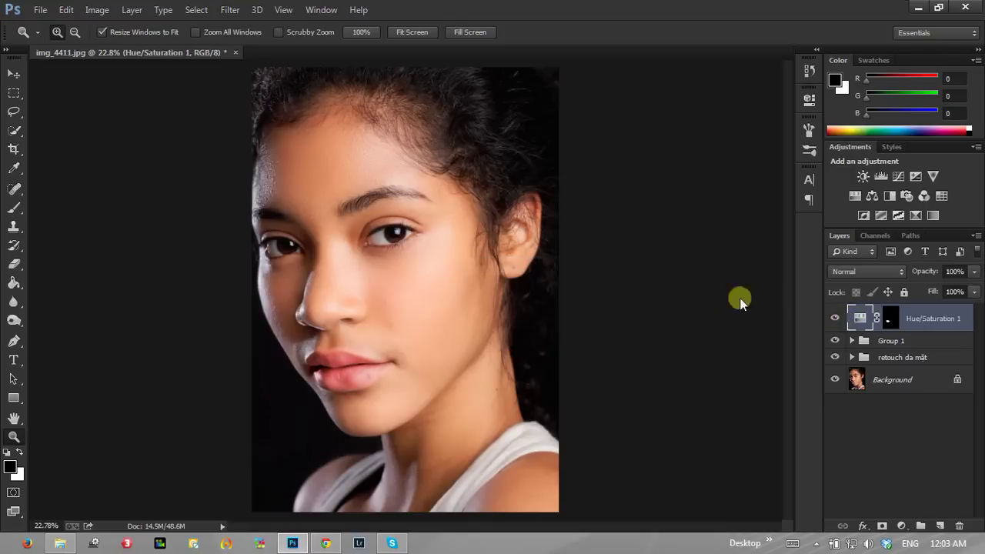
- Zoom to 100% on both eyes and bring up the new adjustment layer list
drag(324, 223, 341, 231)
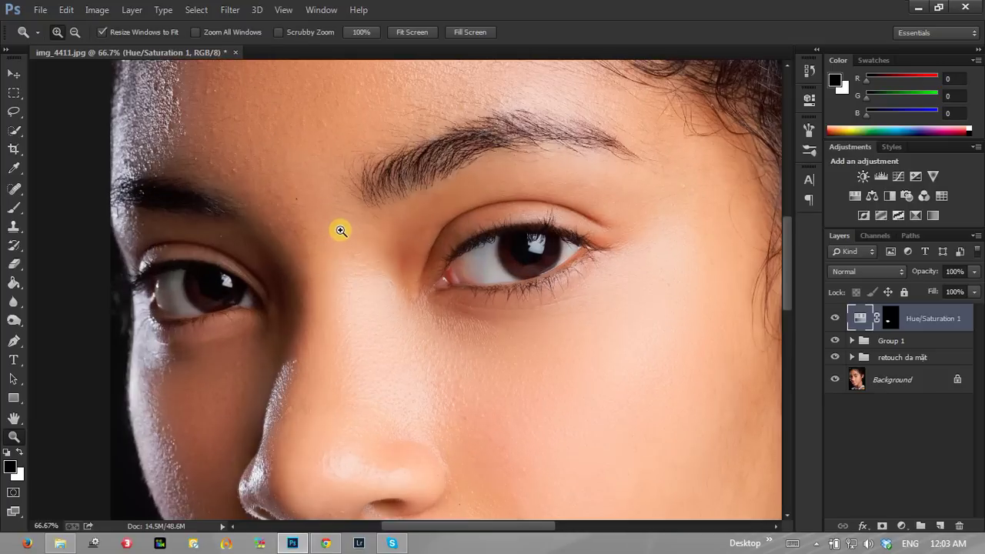
click(436, 258)
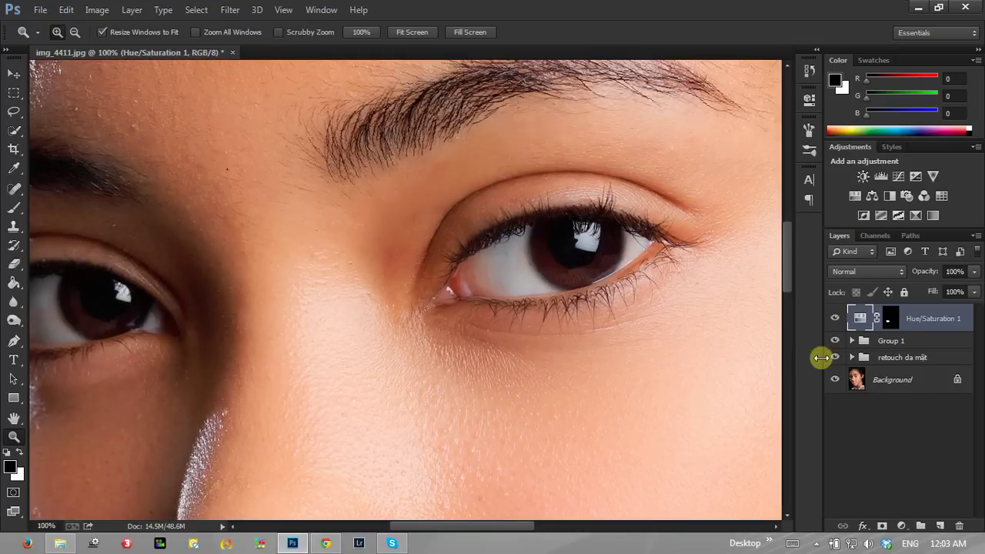
drag(427, 352, 418, 365)
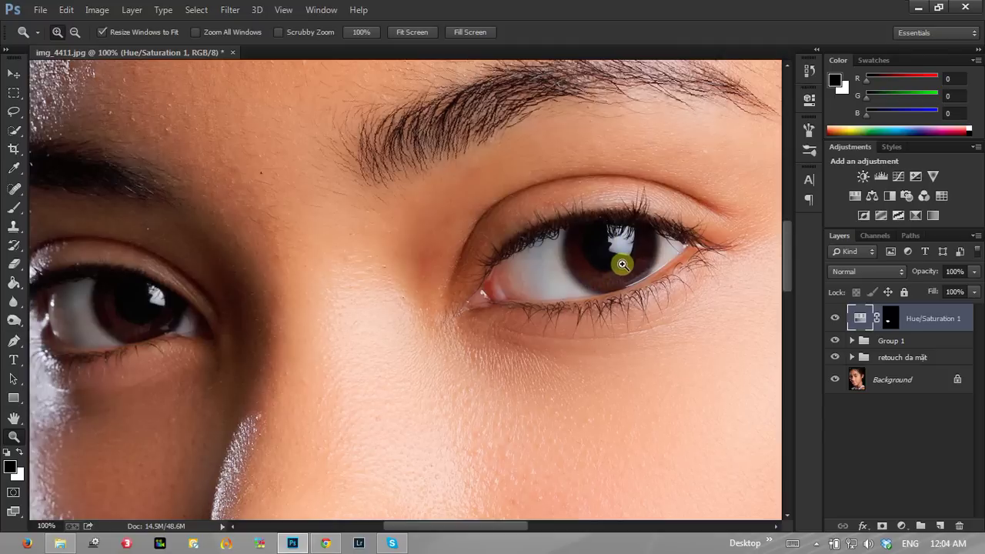
click(904, 526)
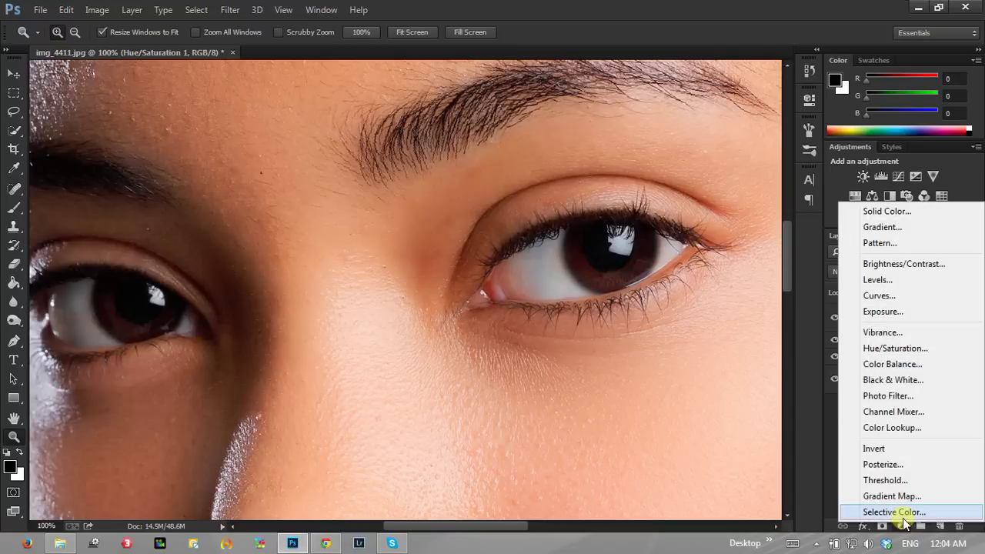
- Add Curves 2, raising the upper RGB point and lowering the shadow point
click(874, 295)
click(699, 236)
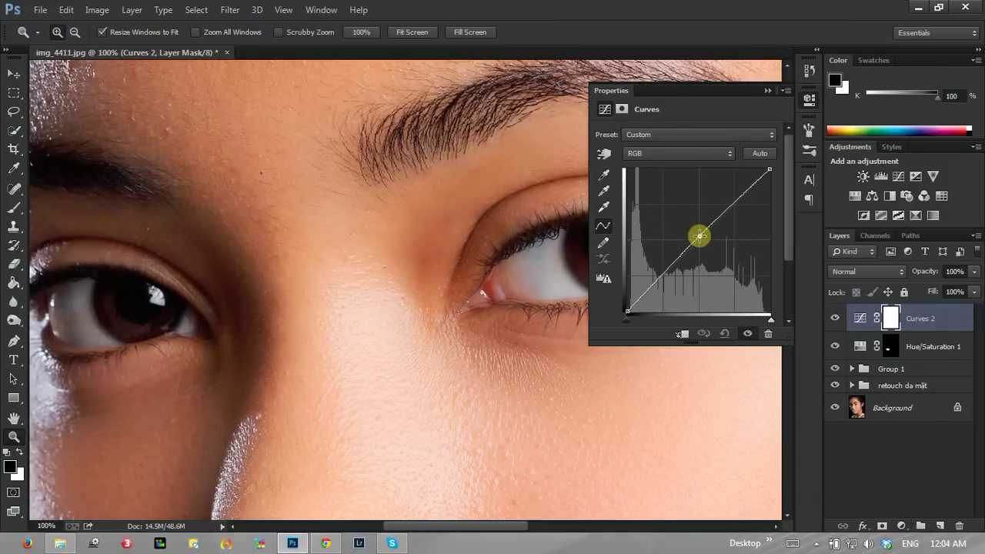
drag(699, 236, 705, 224)
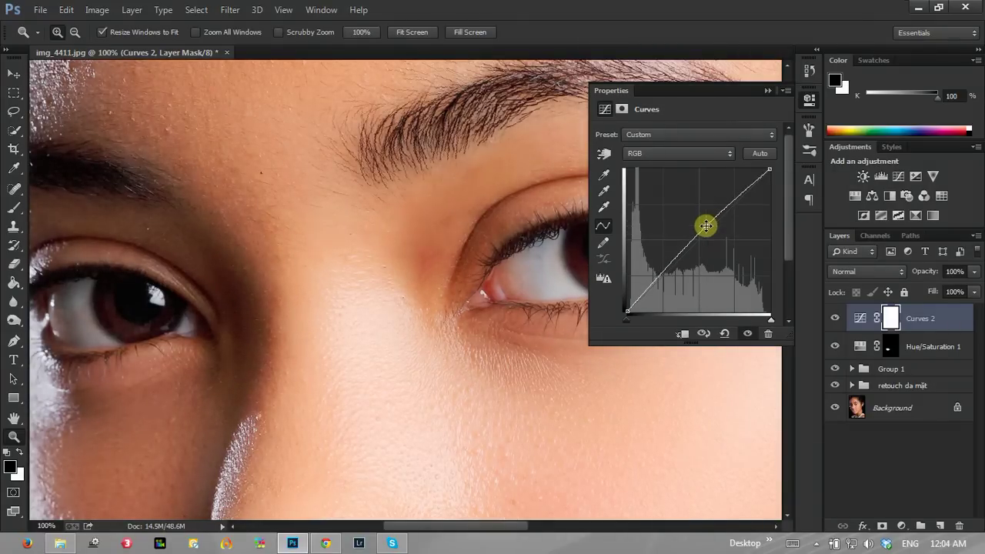
drag(655, 275, 665, 278)
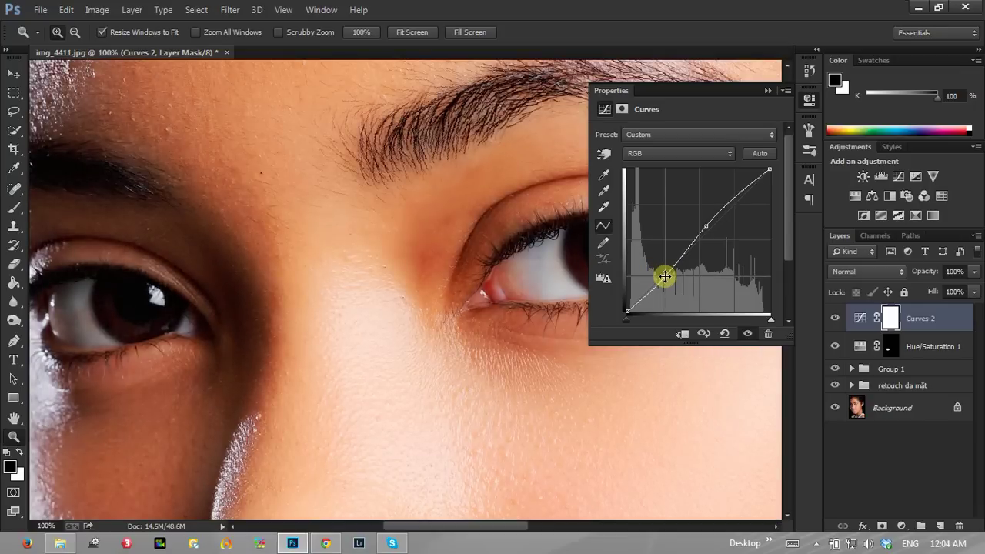
- Lift the Red and Blue channel curves slightly, then hide Curves 2 to compare
click(658, 156)
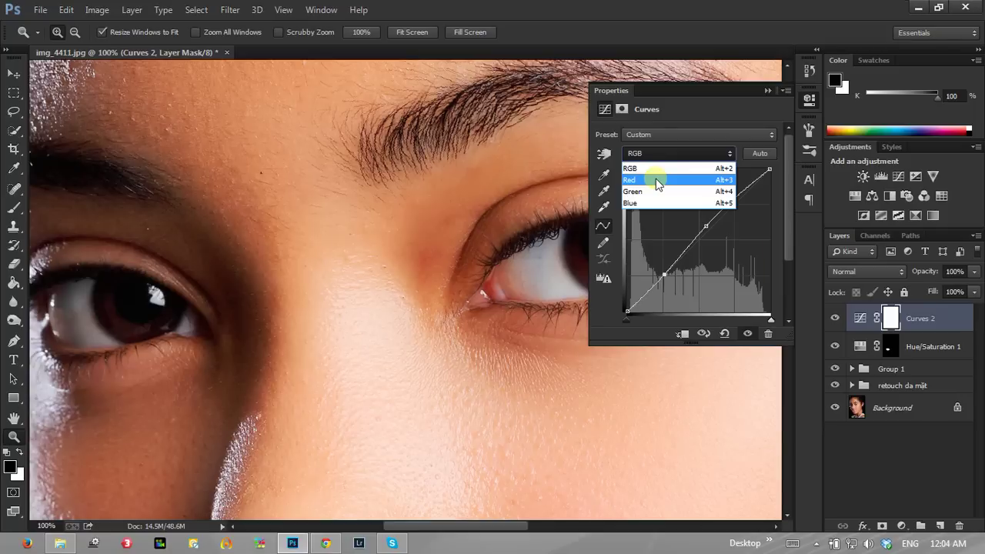
click(658, 182)
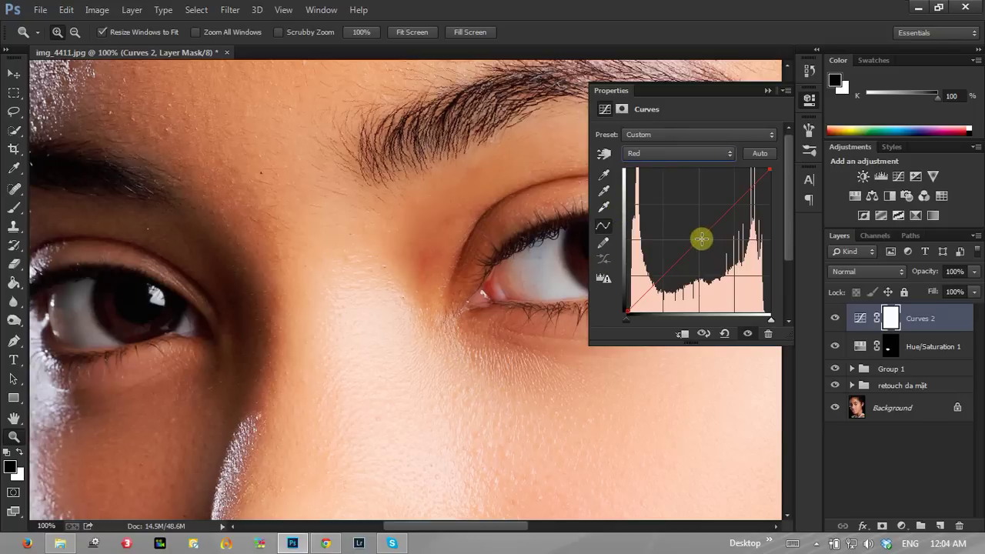
drag(702, 239, 701, 236)
click(672, 155)
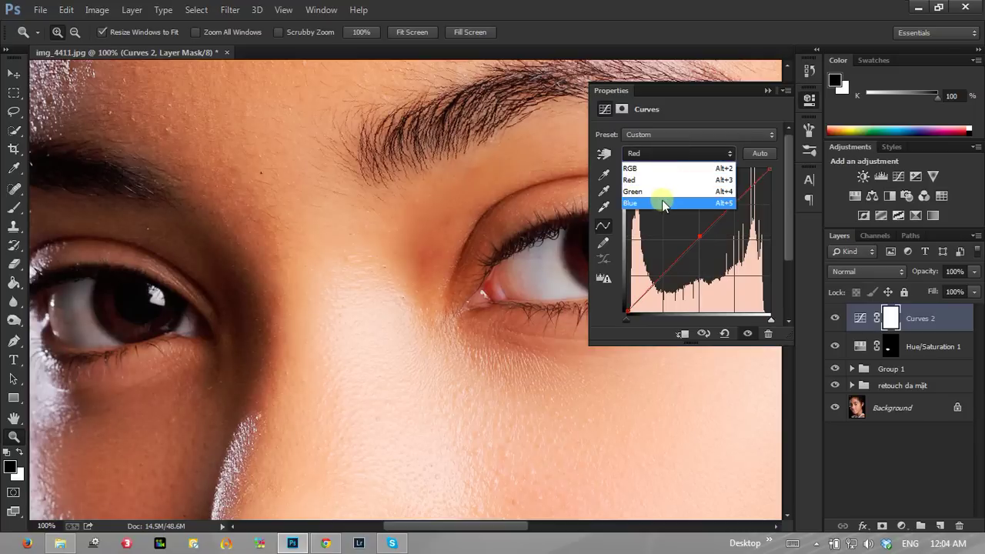
click(659, 204)
drag(697, 244, 700, 243)
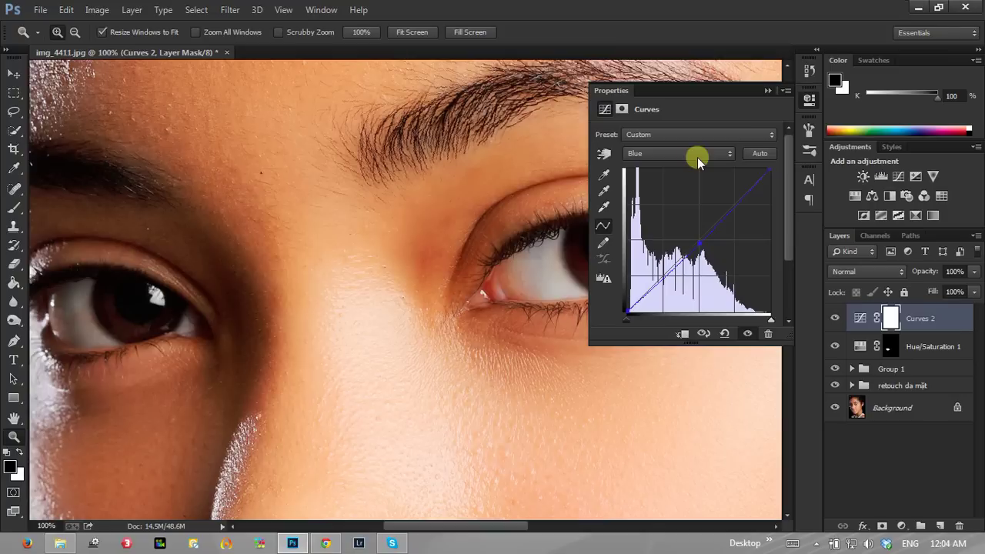
click(669, 157)
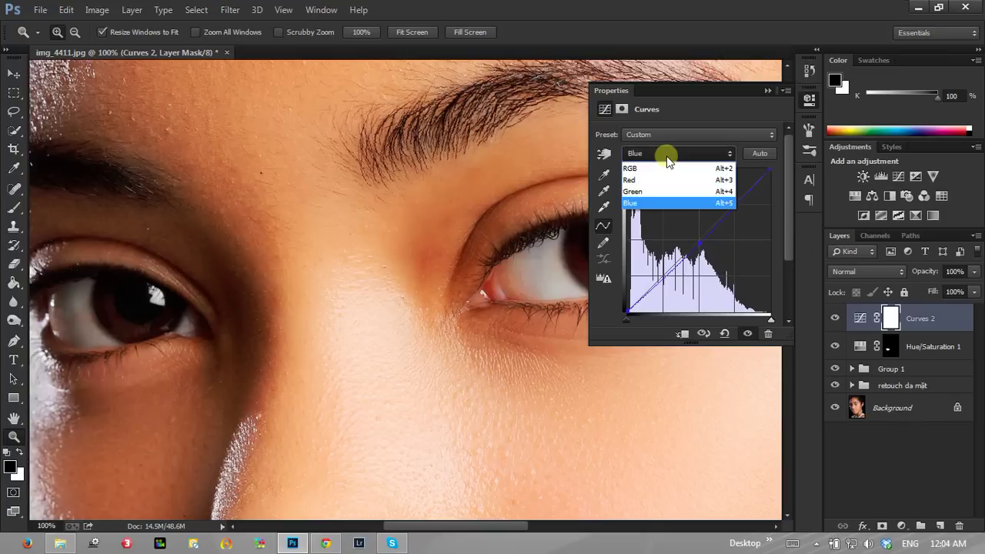
click(749, 107)
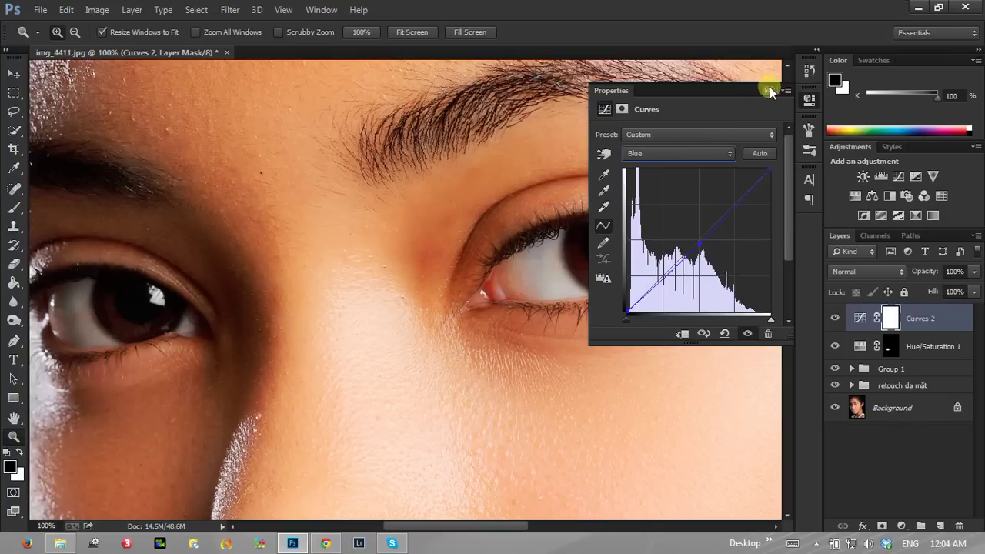
click(769, 90)
click(835, 318)
- Invert the Curves 2 mask to black and paint white over both irises
click(835, 318)
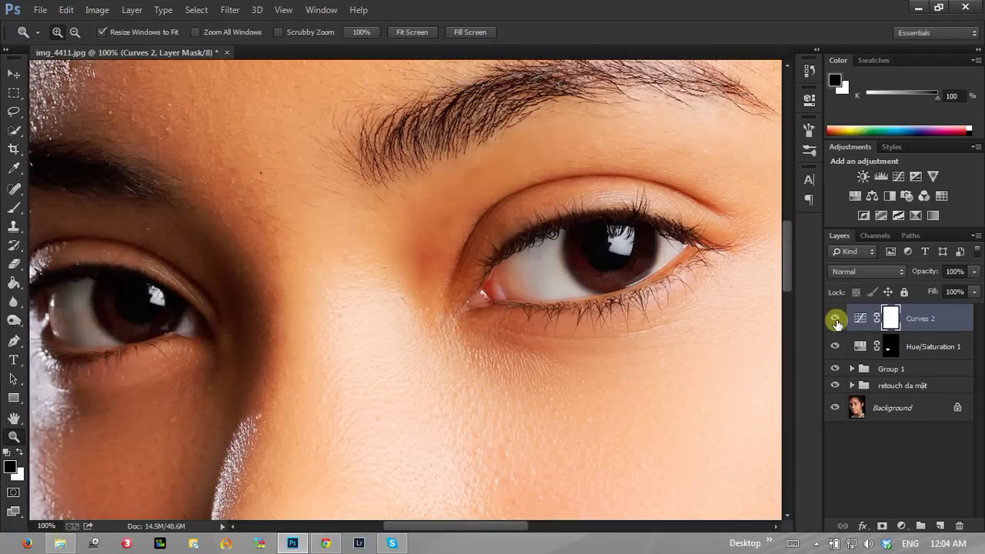
click(899, 330)
key(ctrl+i)
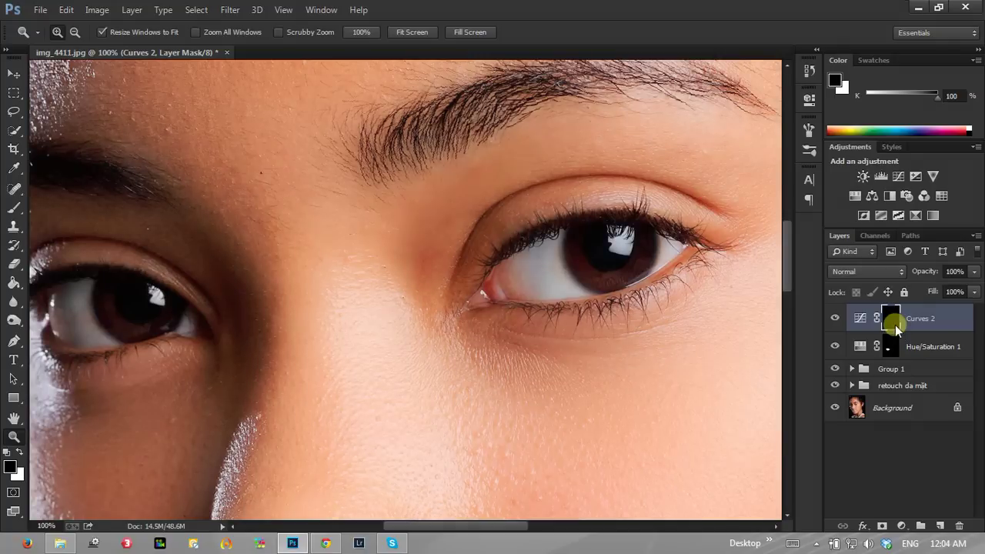
click(13, 208)
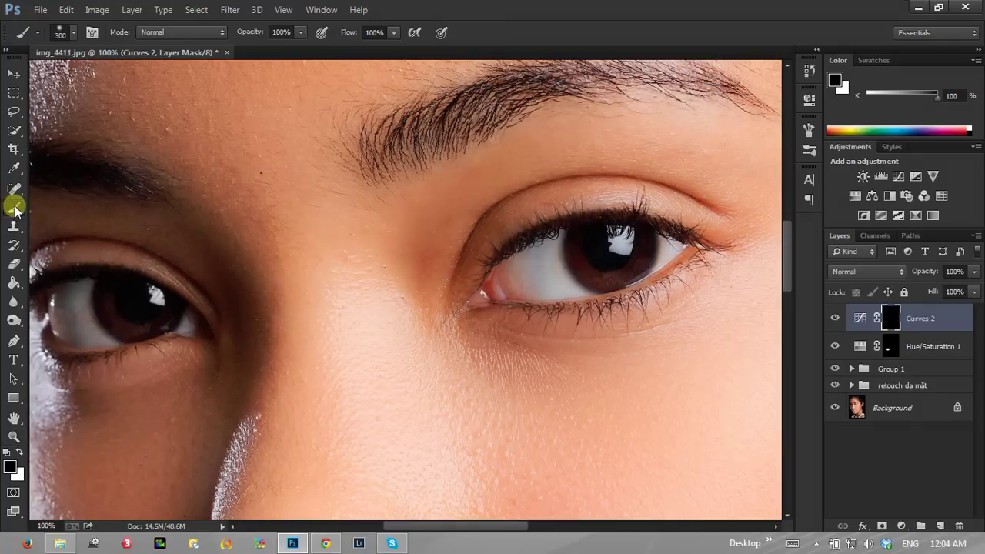
click(19, 453)
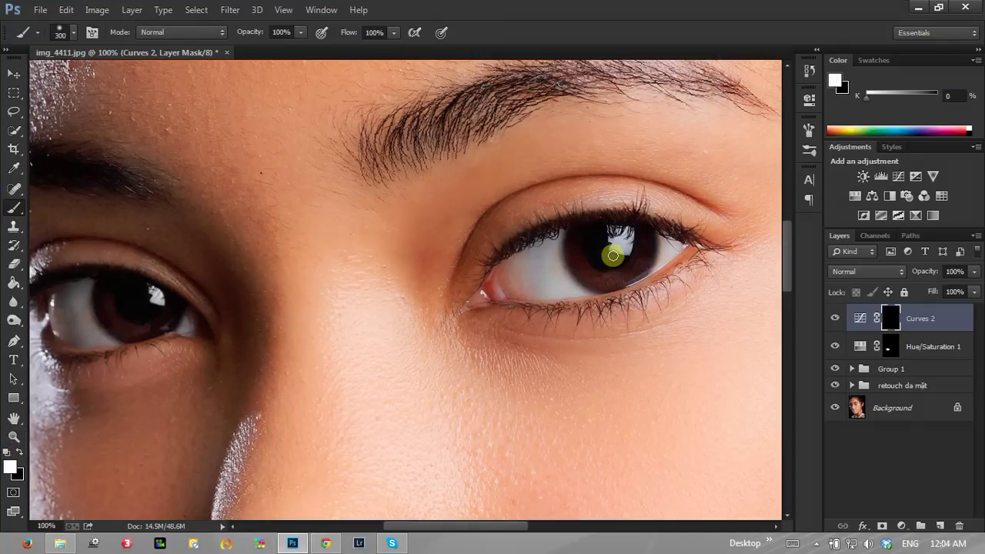
drag(608, 255, 619, 254)
mouse_move(88, 319)
mouse_down()
mouse_move(149, 312)
mouse_move(128, 308)
mouse_up()
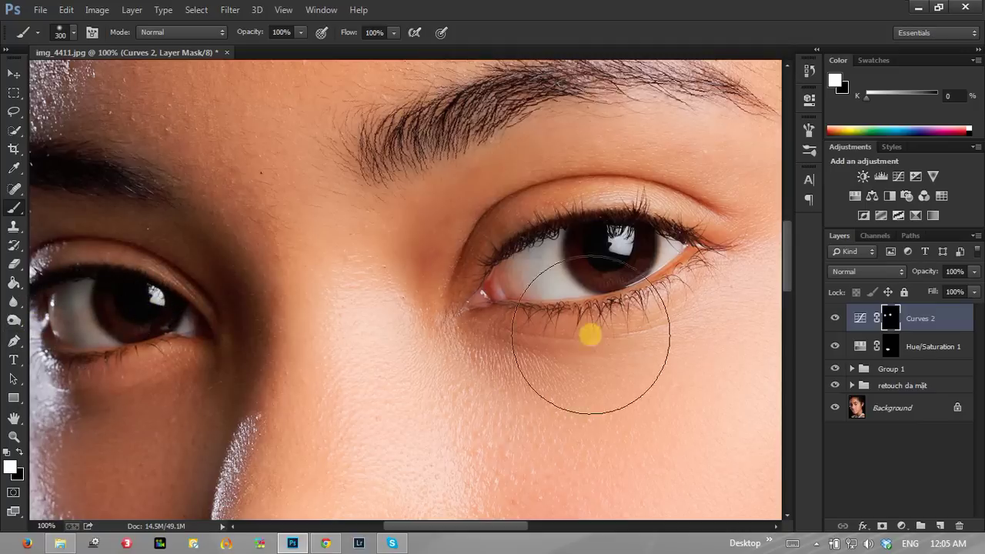
- Raise the Curves 2 Red channel curve to warm it, then reselect the mask with black paint
double_click(859, 318)
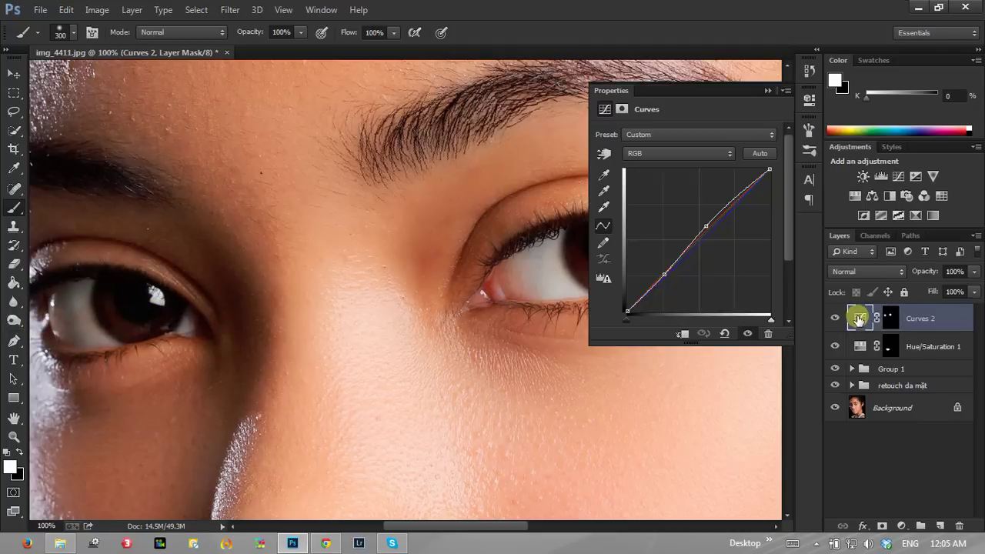
click(677, 157)
click(676, 174)
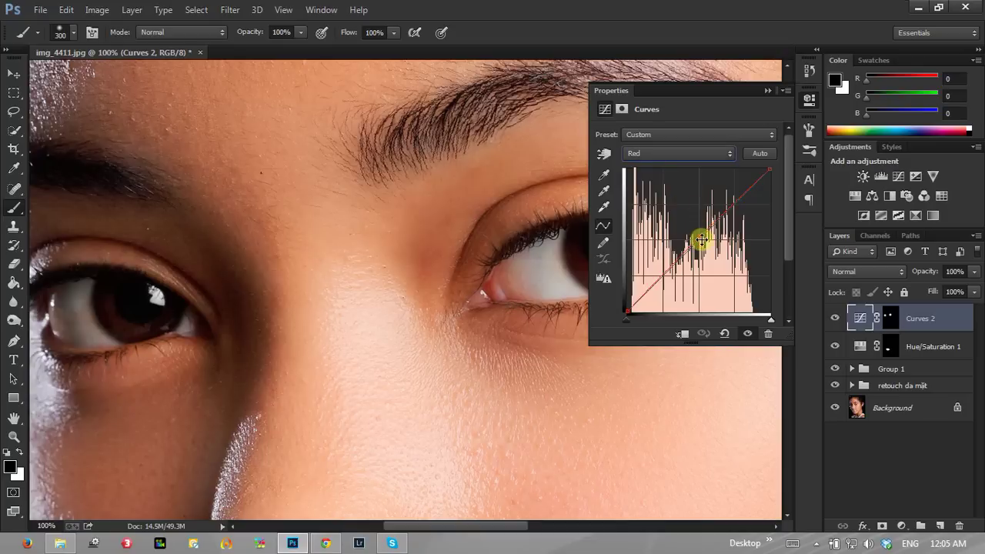
mouse_move(699, 233)
mouse_down()
mouse_move(695, 223)
mouse_move(699, 254)
mouse_move(696, 228)
mouse_up()
click(768, 91)
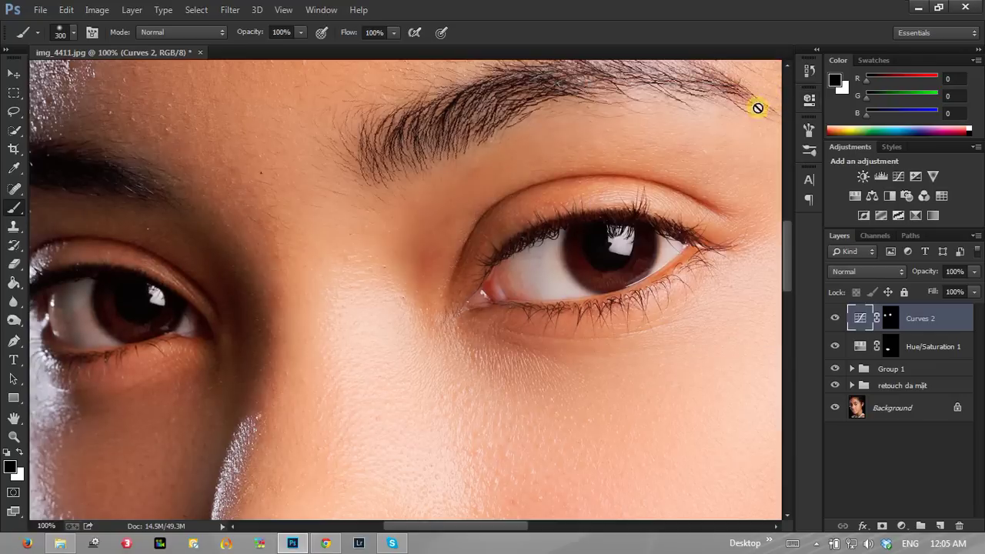
click(890, 318)
key(x)
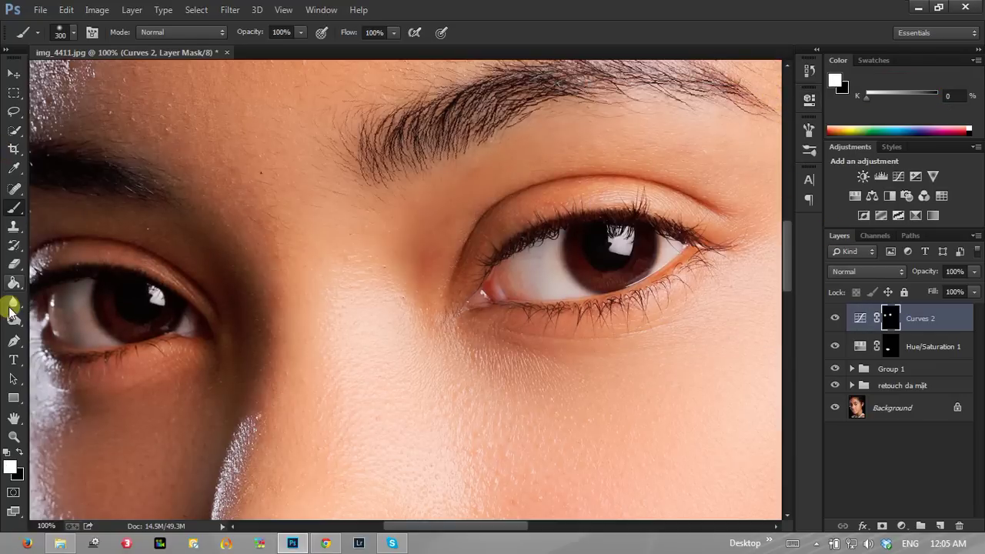
click(8, 452)
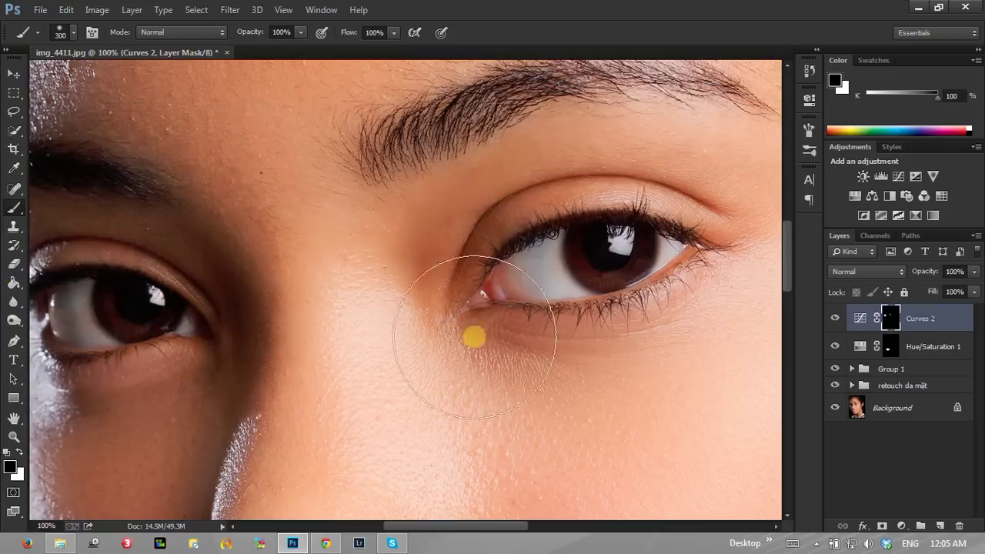
- Zoom in on the face and compare the image with and without Curves 2
click(14, 437)
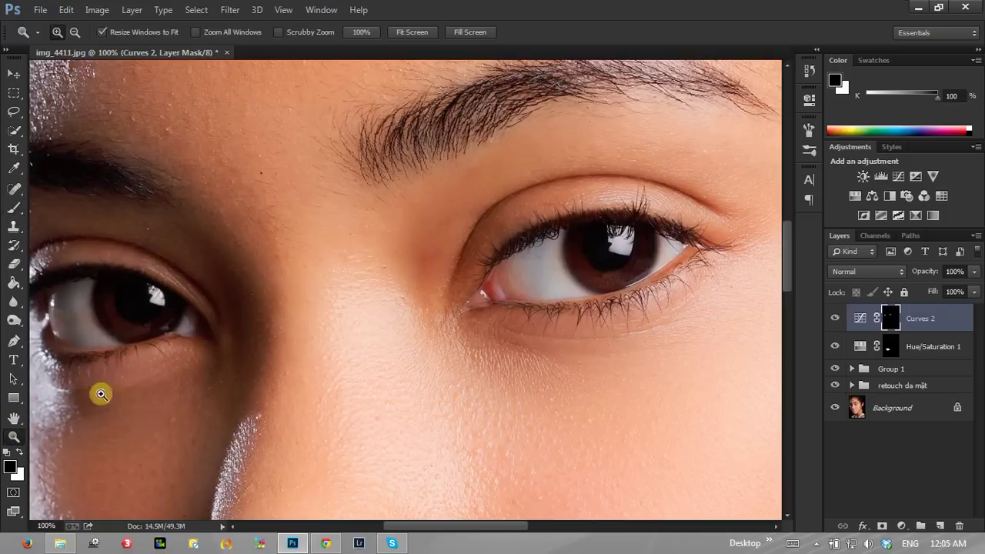
right_click(406, 273)
click(416, 275)
click(378, 257)
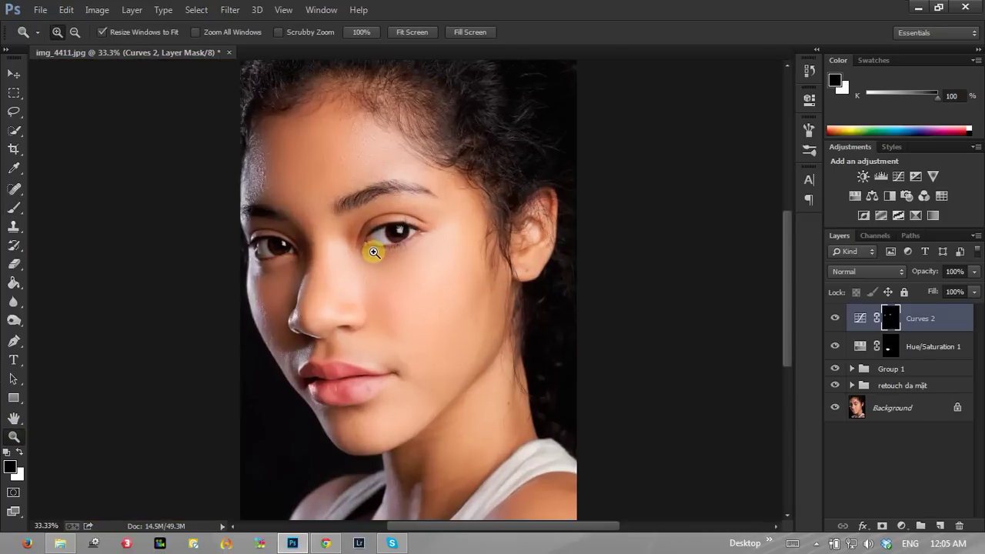
click(376, 251)
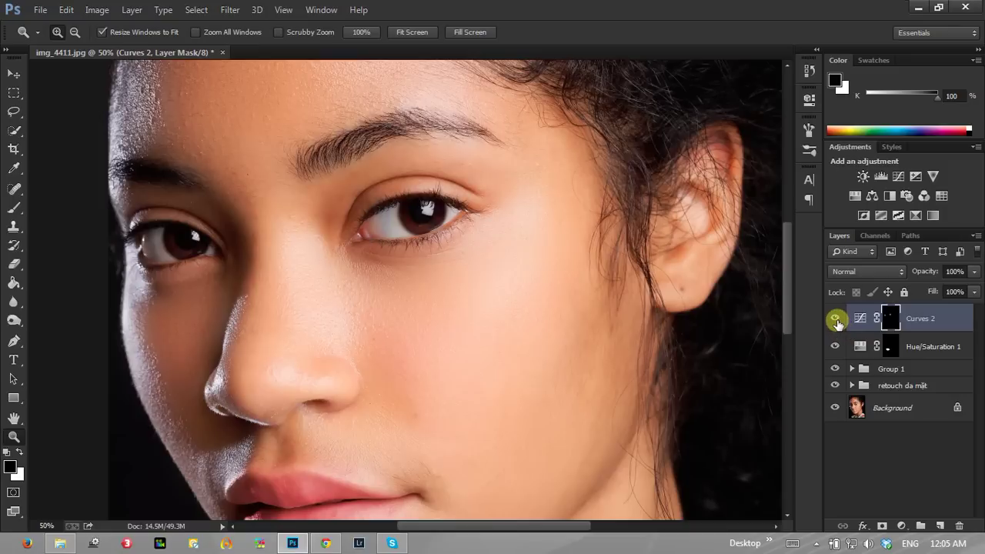
click(837, 321)
click(837, 320)
click(837, 320)
click(836, 320)
click(837, 321)
click(837, 321)
click(836, 321)
click(837, 320)
- Magnify the eye to 200%, then nudge the Curves 2 RGB upper point higher
click(404, 200)
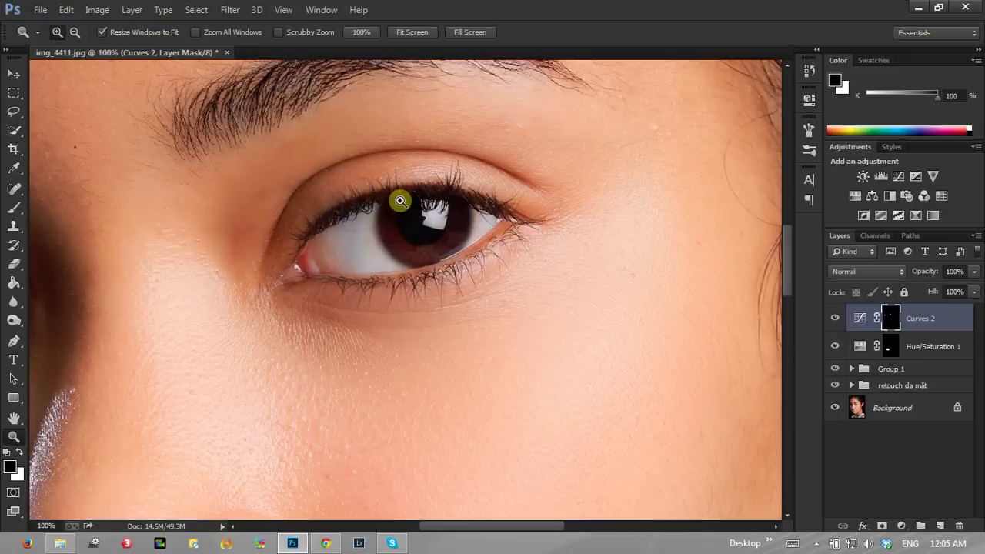
click(400, 200)
click(836, 321)
click(837, 320)
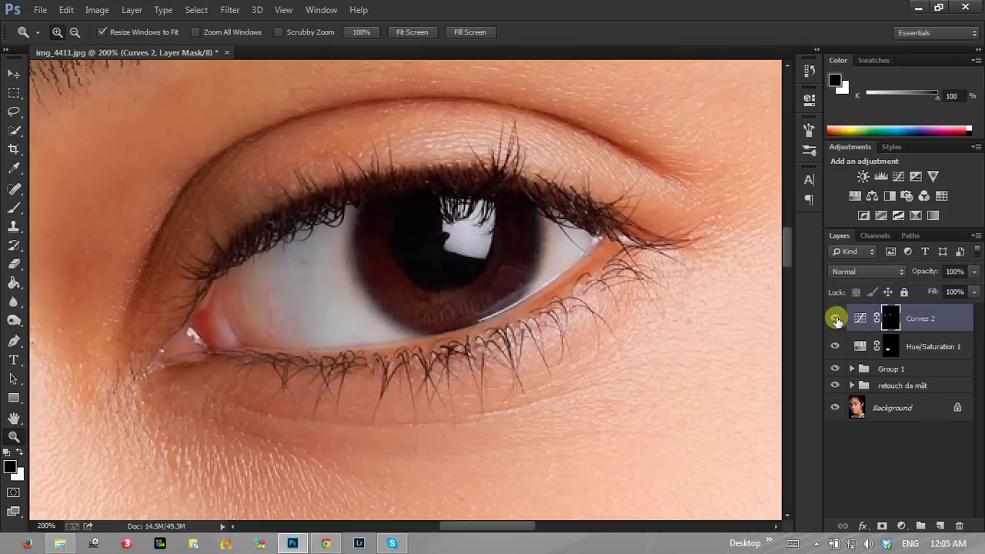
double_click(861, 321)
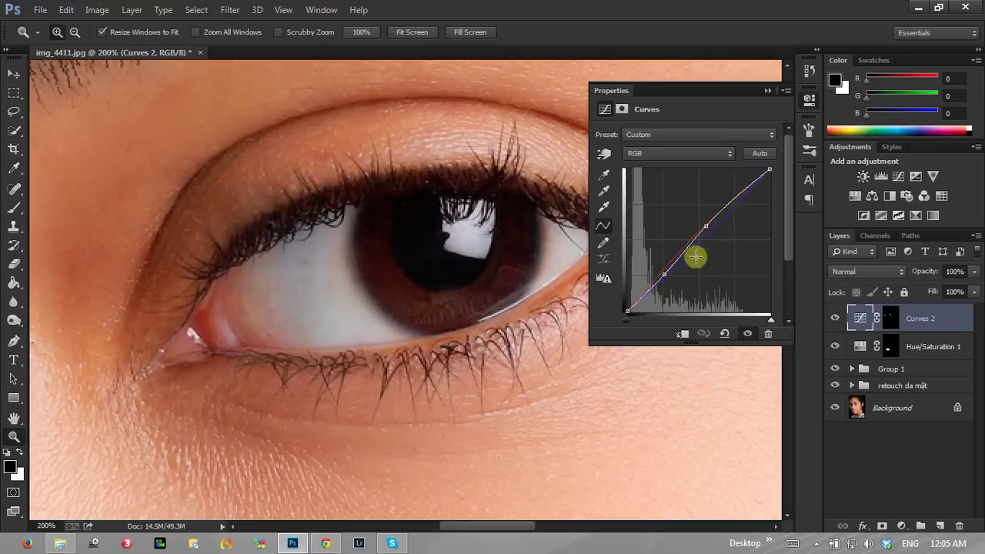
mouse_move(708, 223)
mouse_down()
mouse_move(695, 203)
mouse_move(712, 217)
mouse_up()
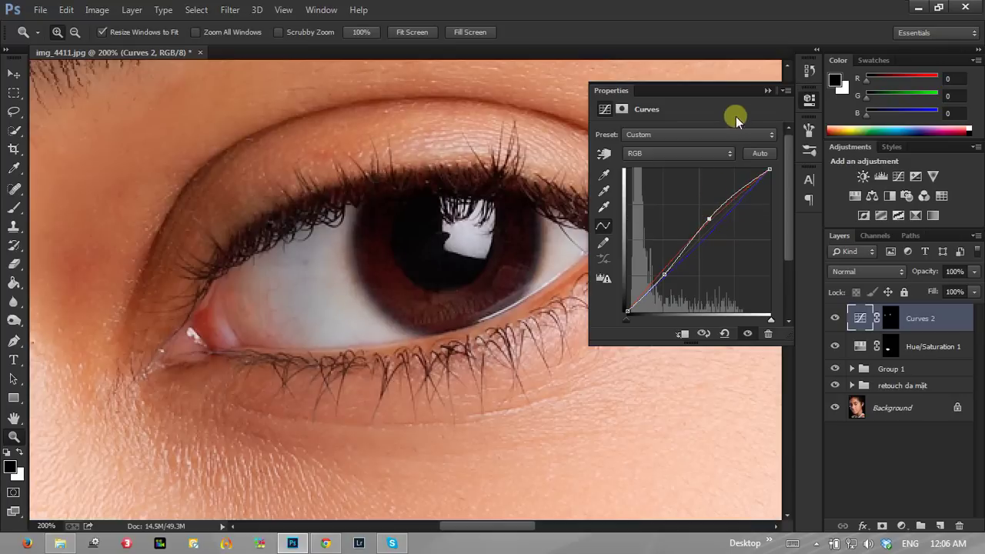
click(767, 91)
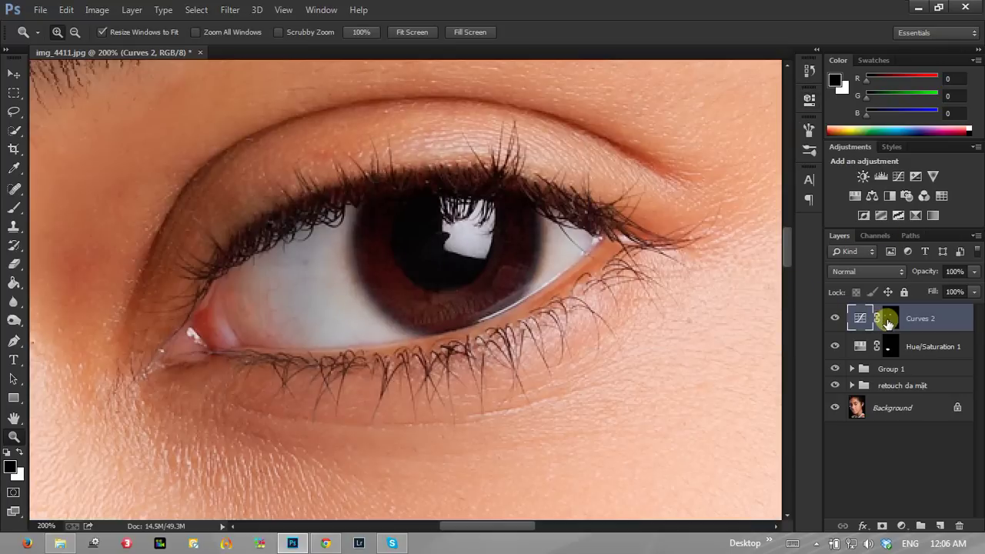
click(891, 318)
click(13, 208)
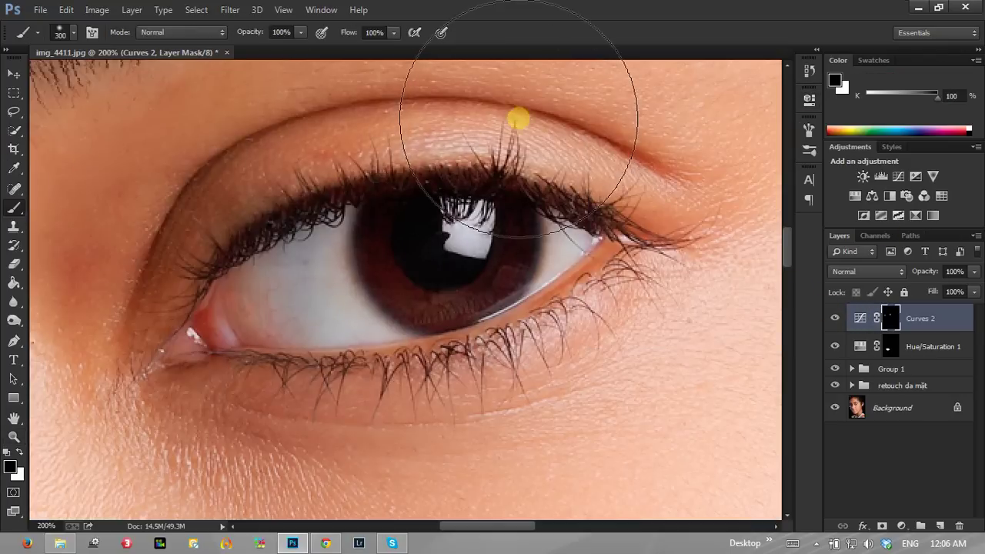
mouse_move(552, 56)
mouse_down()
mouse_move(432, 100)
mouse_move(587, 54)
mouse_up()
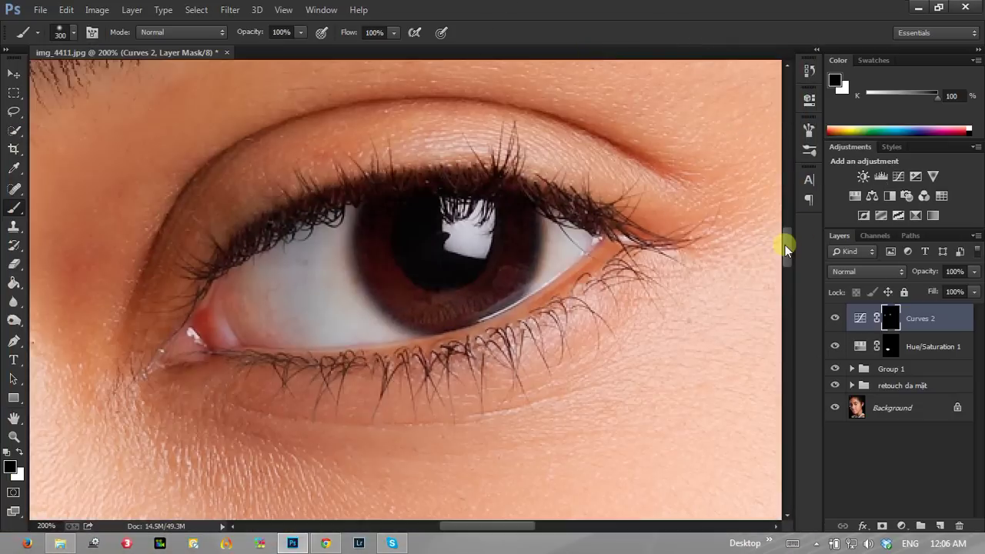
mouse_move(785, 245)
mouse_down()
mouse_move(780, 219)
mouse_move(791, 241)
mouse_up()
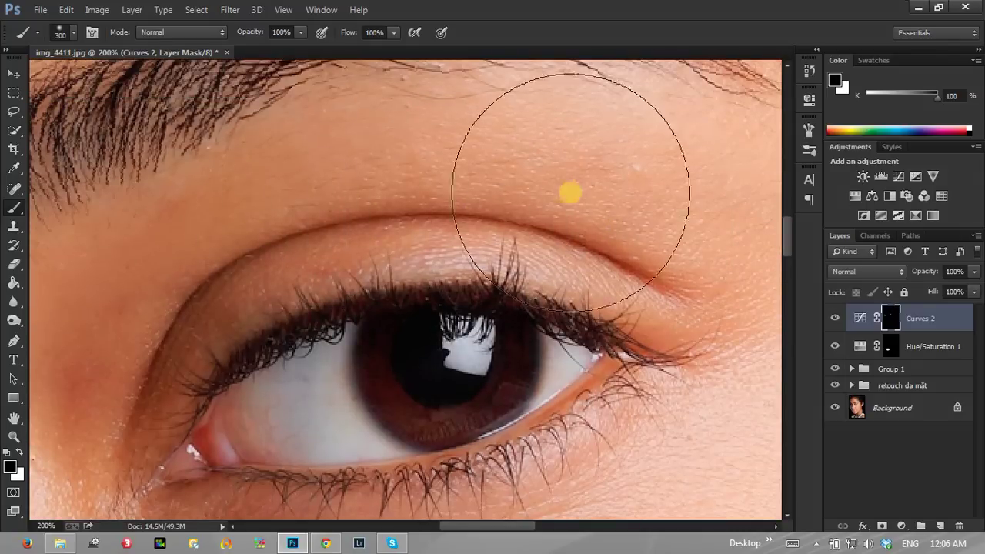
click(836, 318)
click(835, 318)
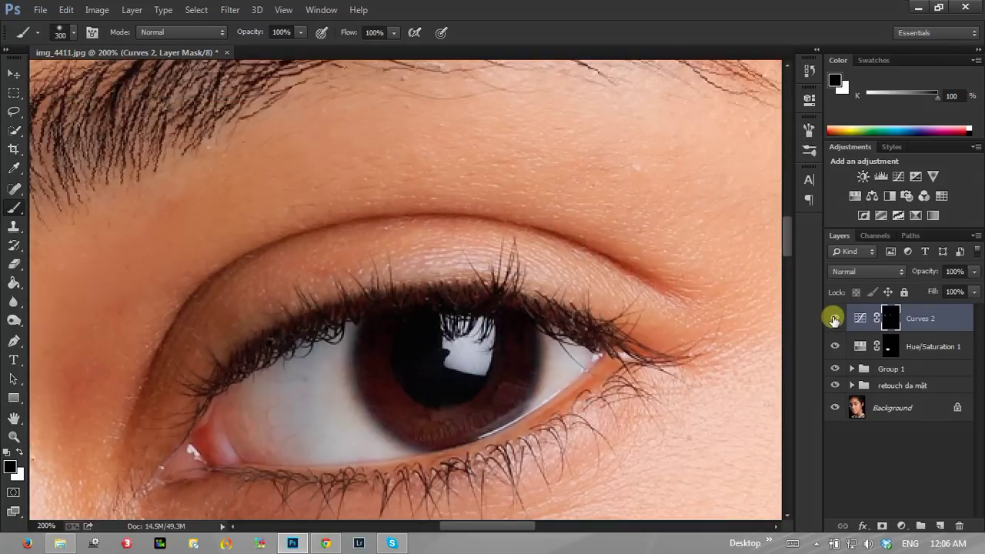
click(835, 318)
click(836, 318)
click(14, 437)
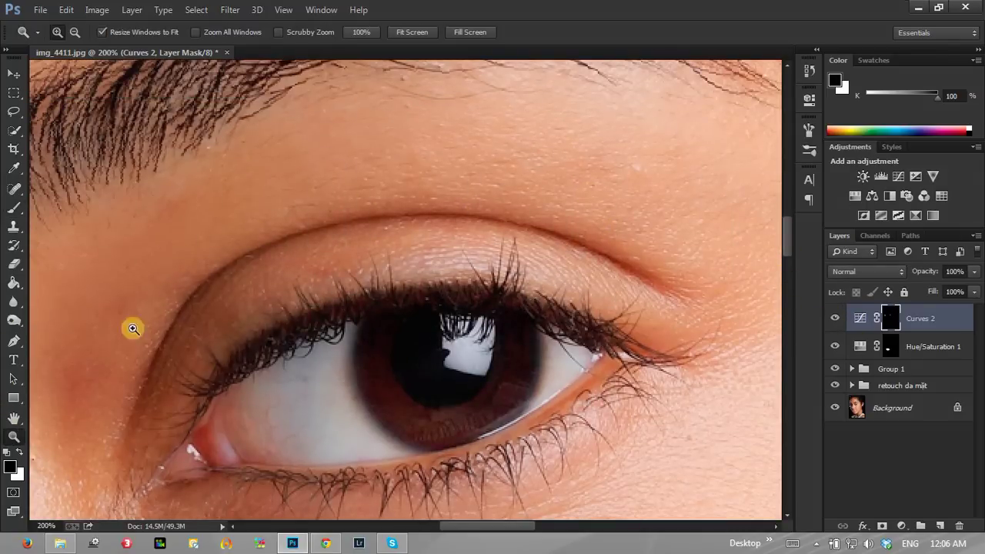
right_click(178, 250)
click(204, 255)
click(319, 285)
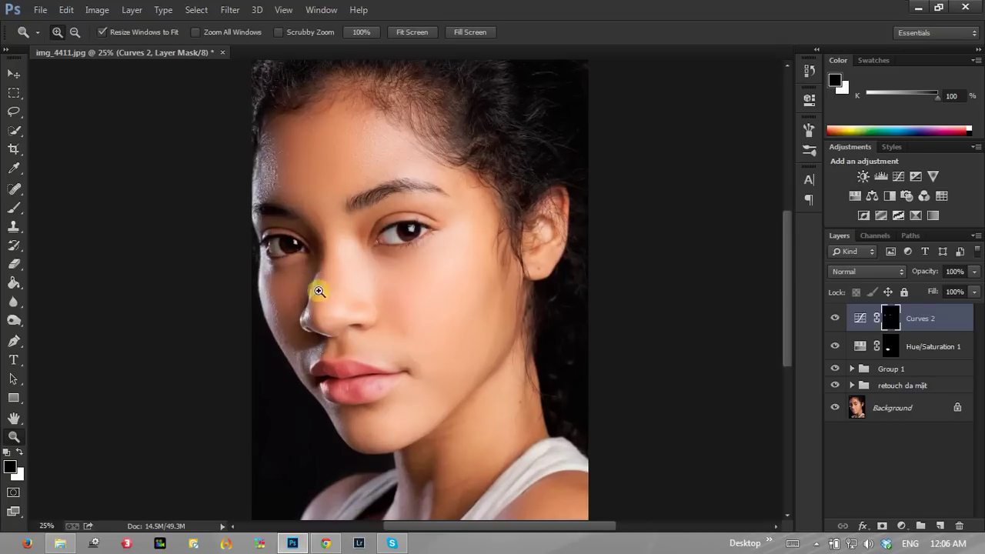
click(357, 324)
click(357, 322)
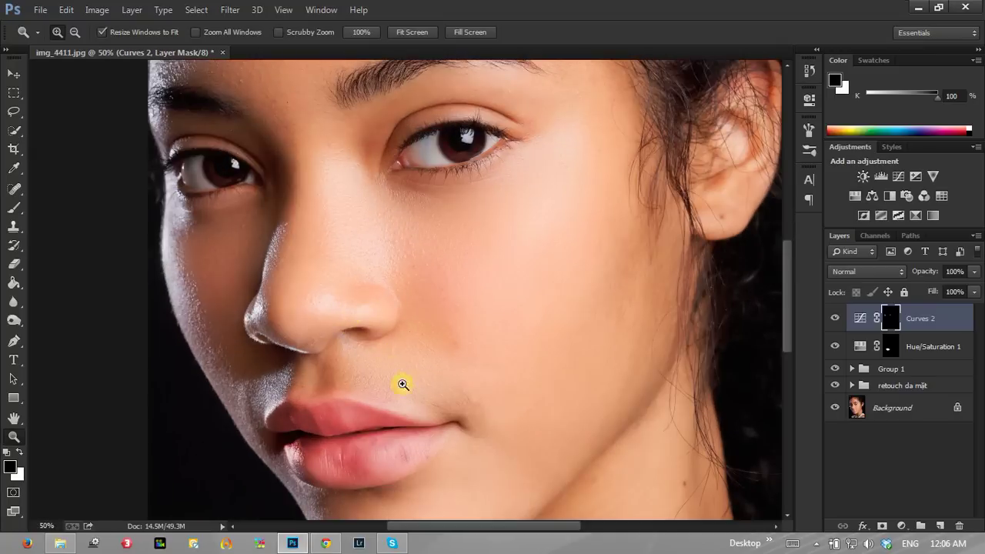
drag(438, 270, 447, 326)
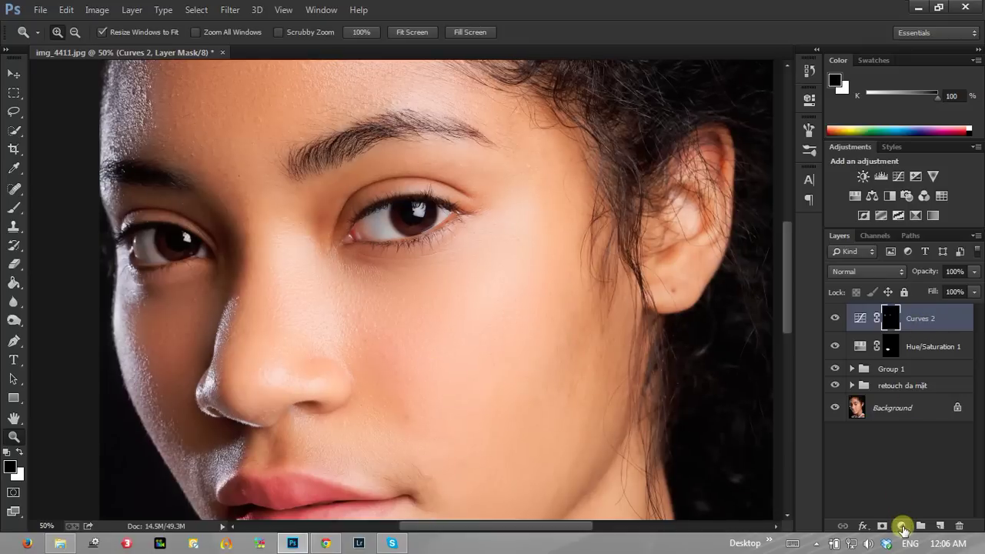
- Add a Curves 3 adjustment and lift its Red channel curve slightly
click(902, 527)
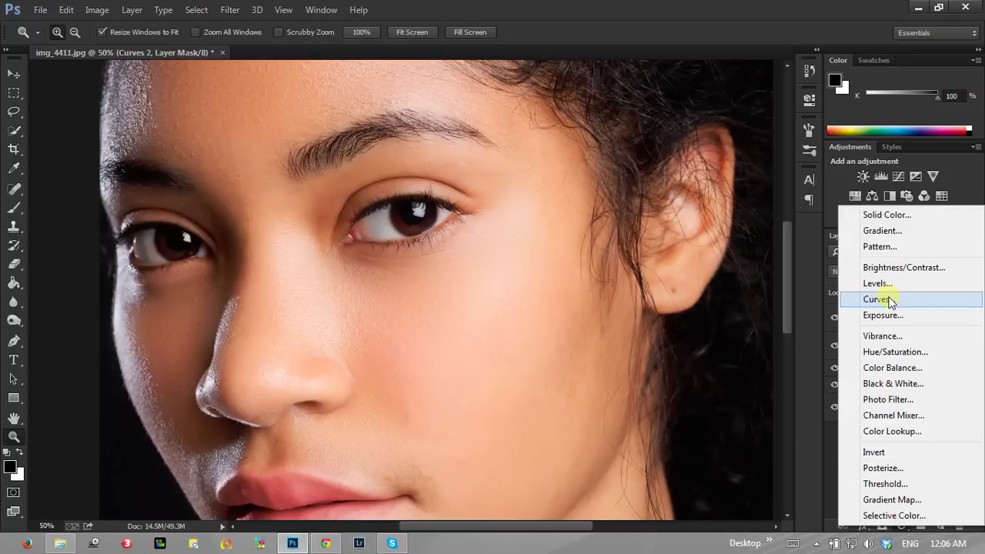
click(891, 302)
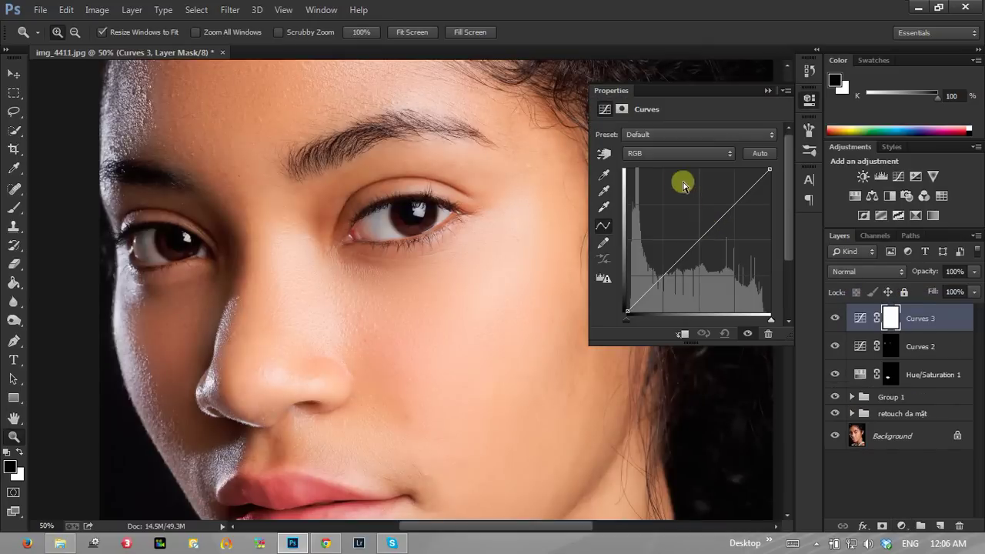
click(680, 155)
click(670, 173)
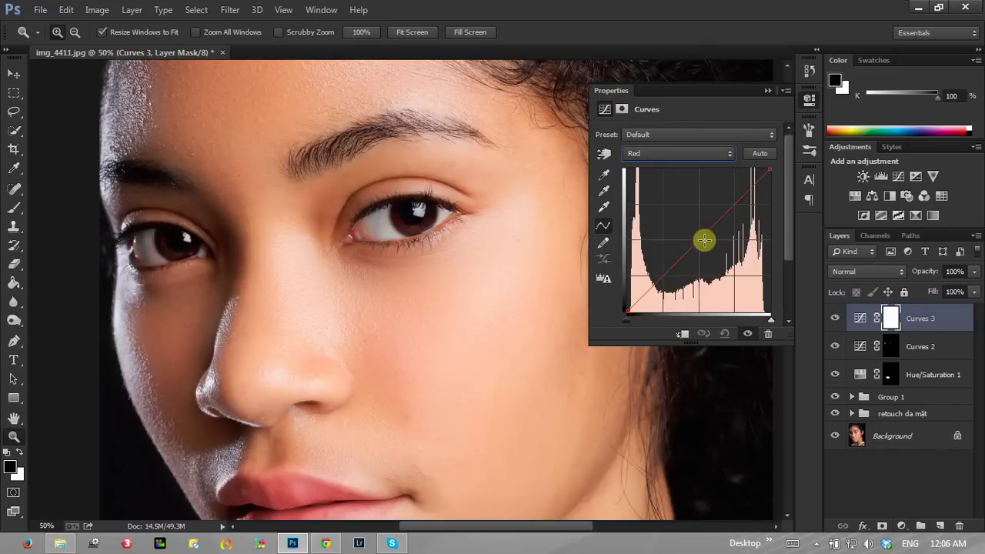
drag(699, 239, 699, 229)
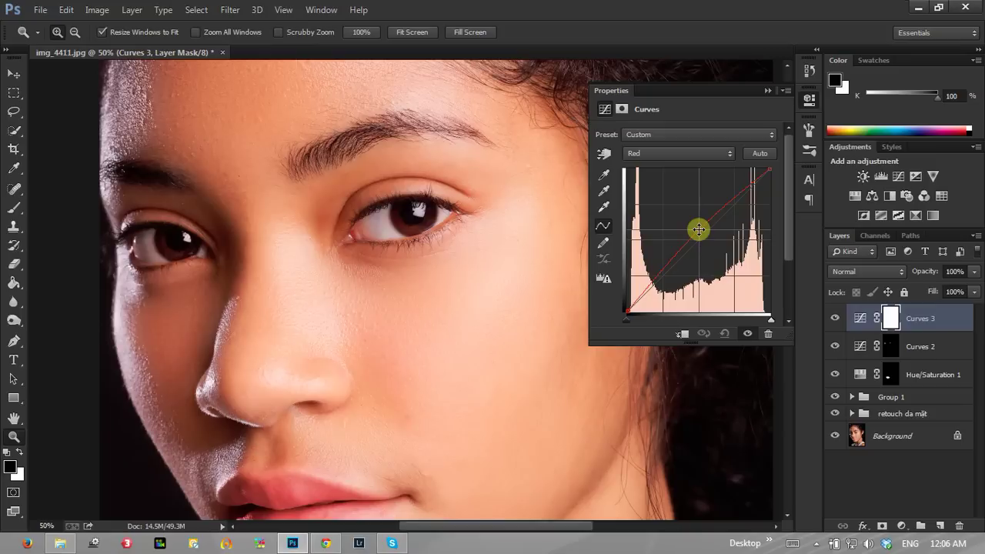
- Lower the Curves 3 Blue and Green channel curves slightly for a pinker tone
click(693, 153)
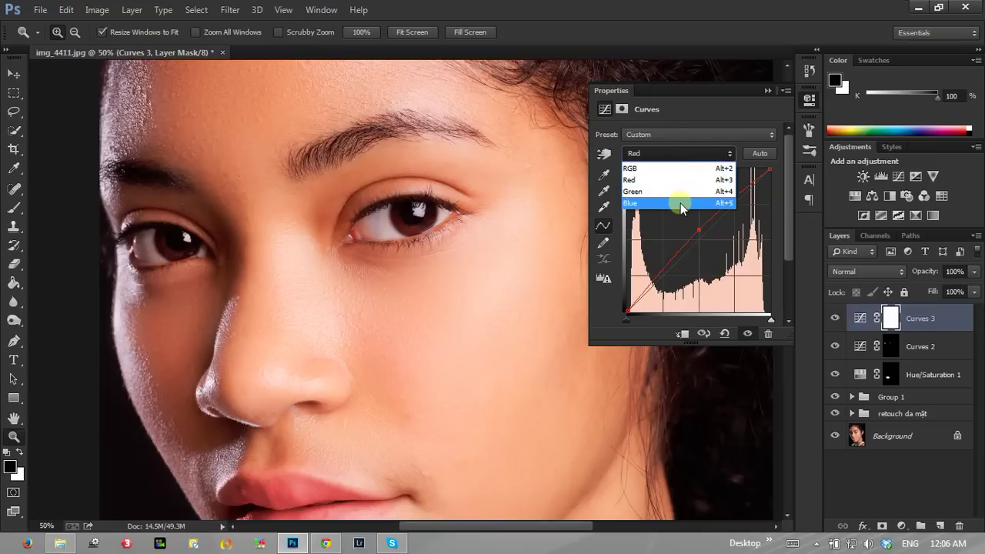
click(680, 204)
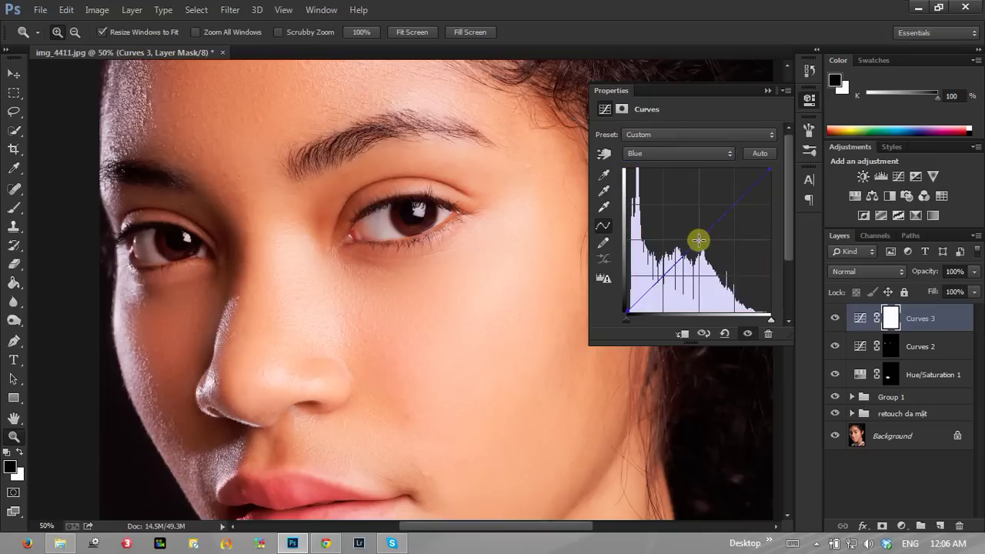
drag(698, 240, 701, 244)
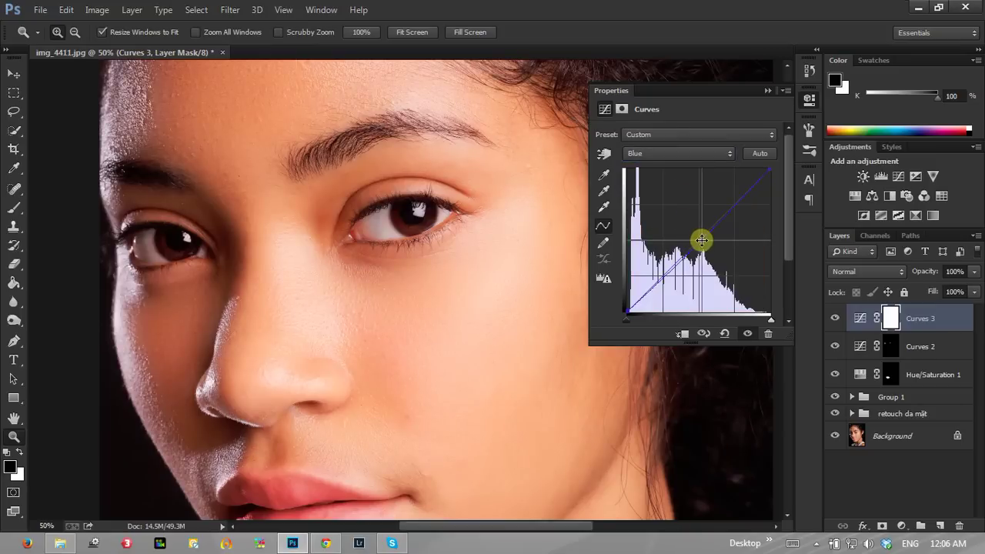
click(684, 154)
click(672, 193)
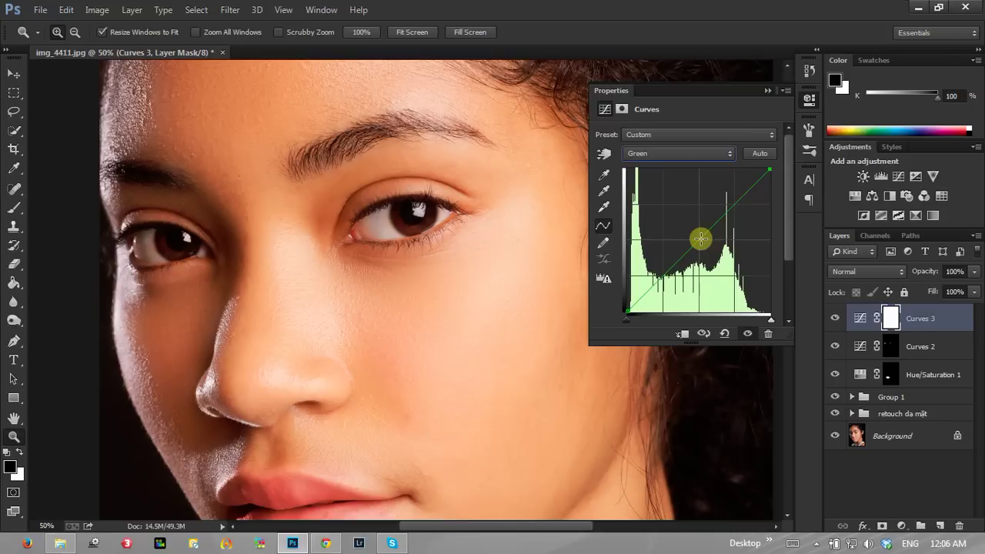
drag(700, 240, 701, 246)
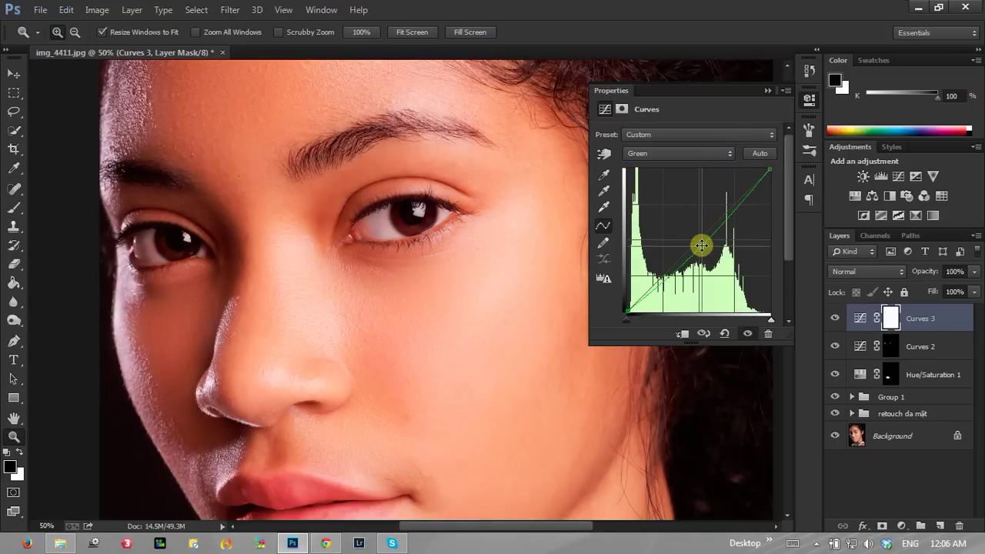
click(768, 90)
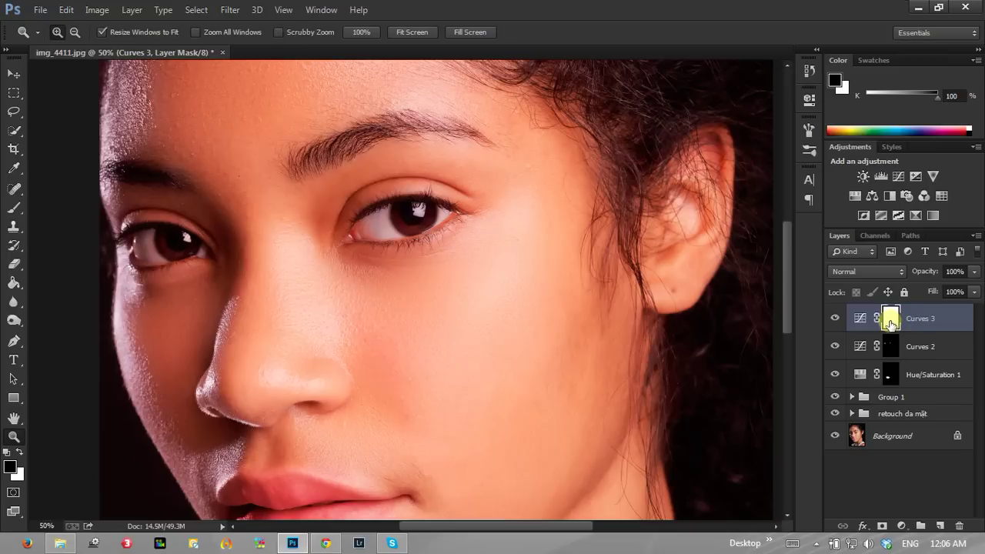
- Paint white with an enlarged soft brush on the Curves 3 mask across the cheek below the eye
click(13, 208)
click(19, 452)
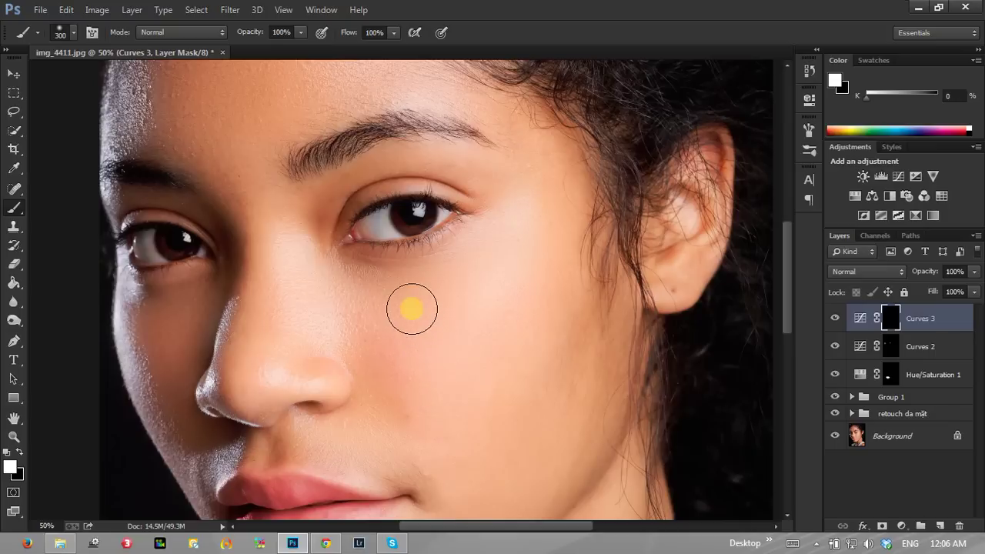
key(bracketright)
key(bracketright)
key(bracketright)
key(bracketright)
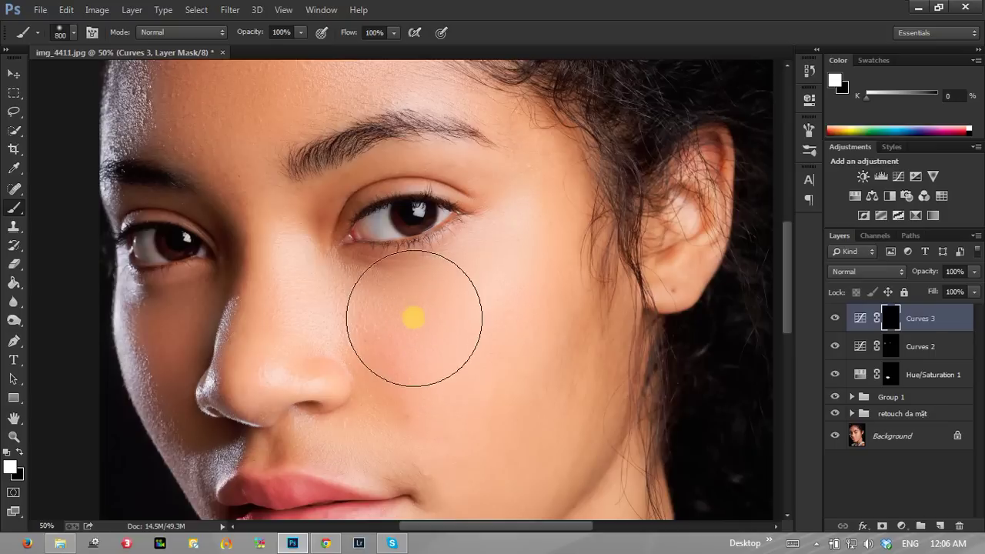
drag(412, 312, 539, 300)
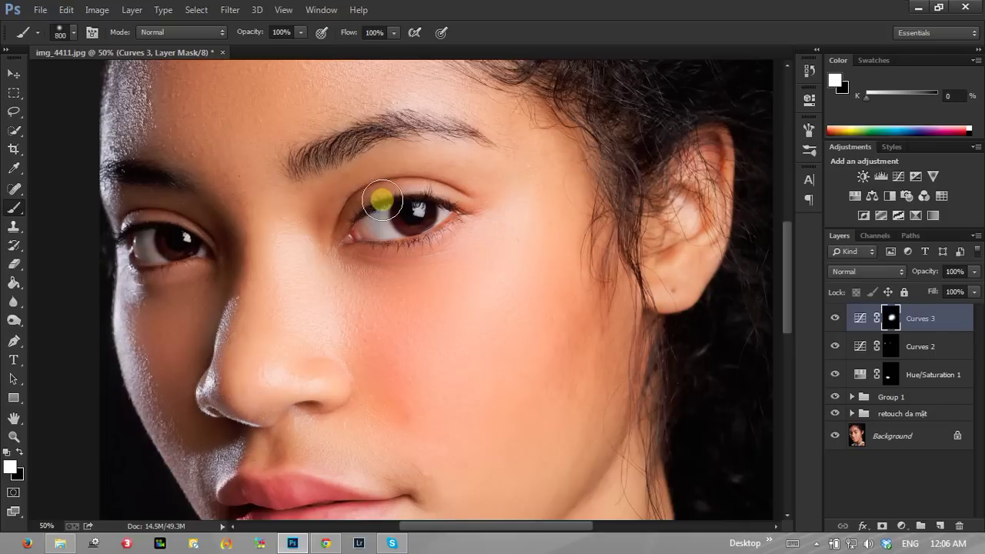
mouse_move(416, 287)
mouse_down()
mouse_move(447, 298)
mouse_move(409, 310)
mouse_move(466, 278)
mouse_up()
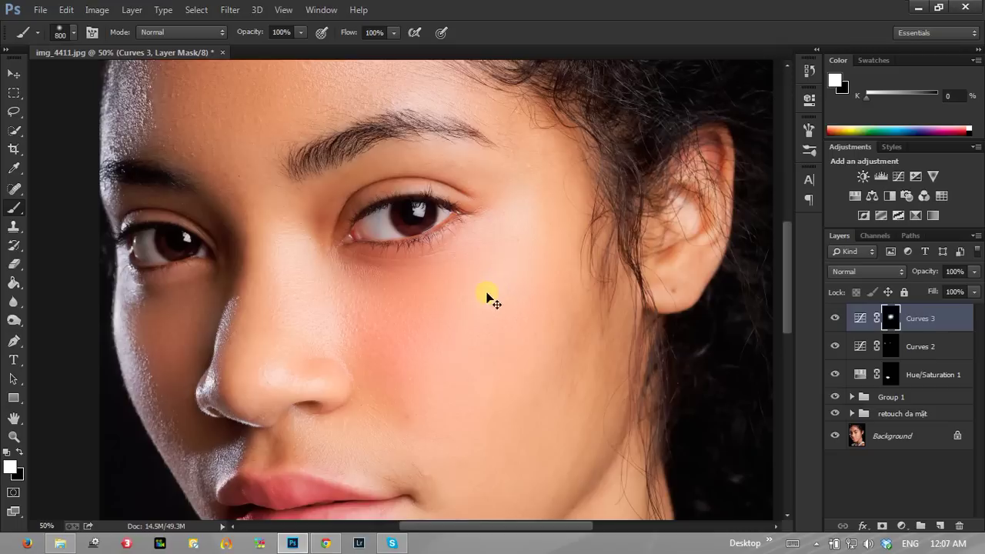
- Resize the brush to 184 px, then 700, and build up the blush over the cheek
right_click(470, 288)
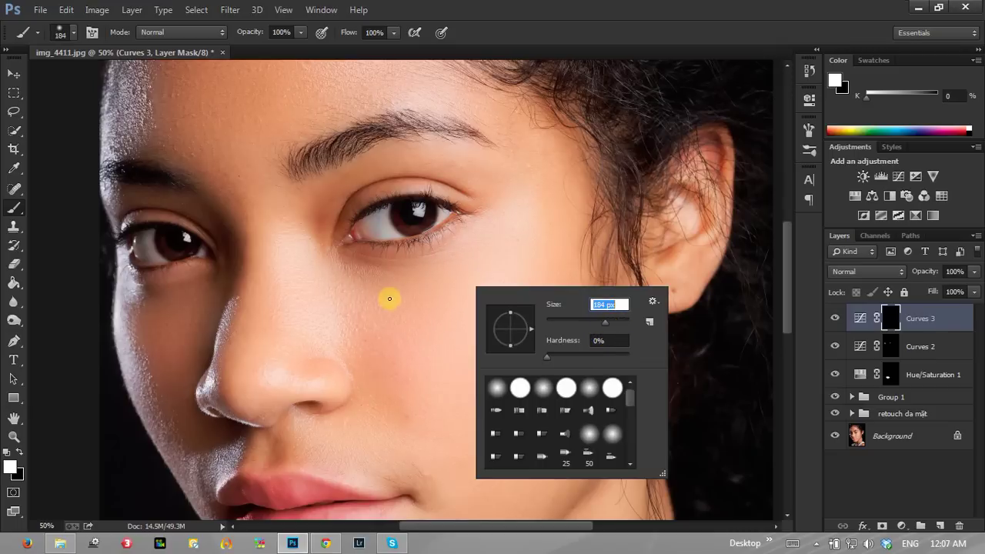
key(Return)
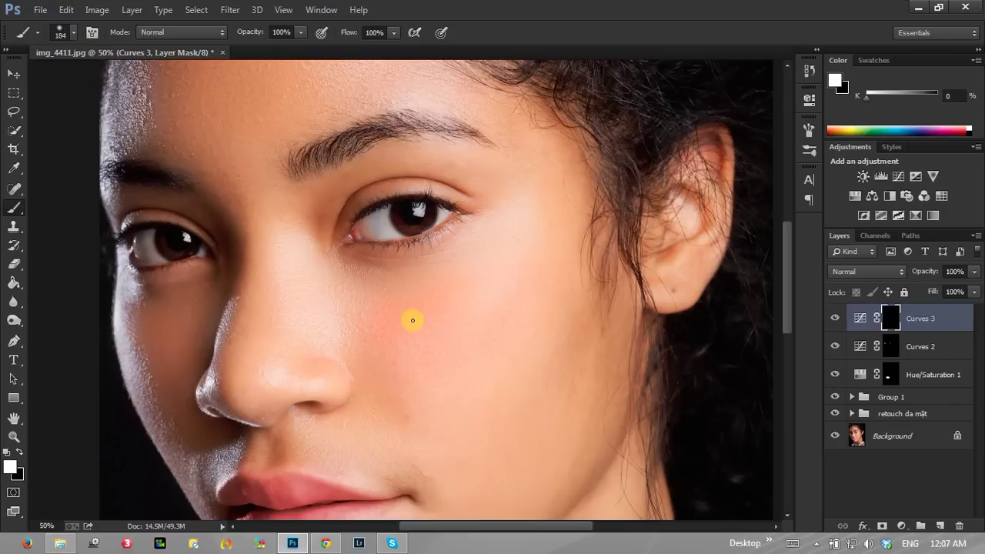
drag(416, 329, 416, 355)
mouse_move(422, 316)
mouse_down()
mouse_move(396, 315)
mouse_move(418, 301)
mouse_move(468, 303)
mouse_move(504, 290)
mouse_up()
key(bracketright)
key(bracketright)
key(bracketright)
key(bracketright)
key(bracketright)
key(bracketright)
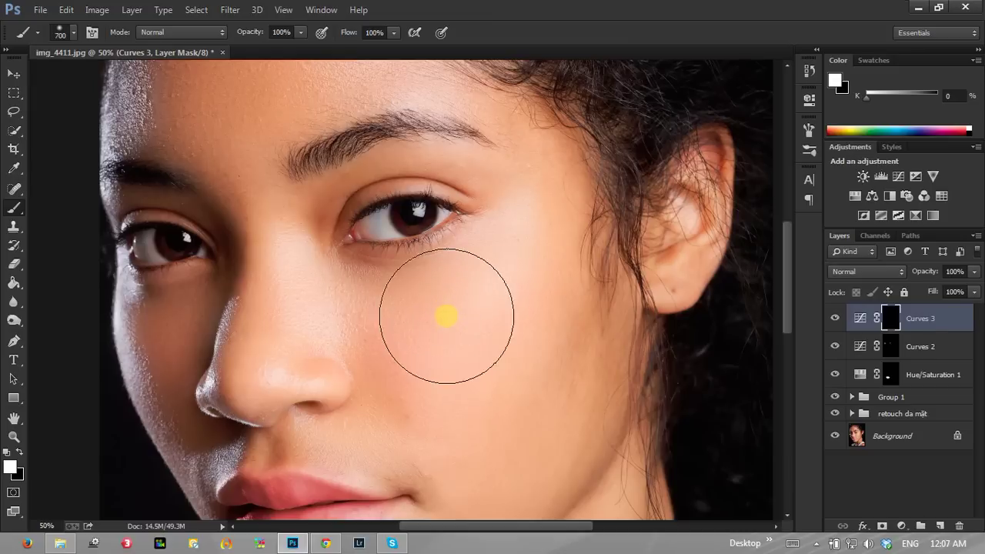
key(bracketright)
mouse_move(462, 349)
mouse_down()
mouse_move(520, 298)
mouse_move(504, 308)
mouse_up()
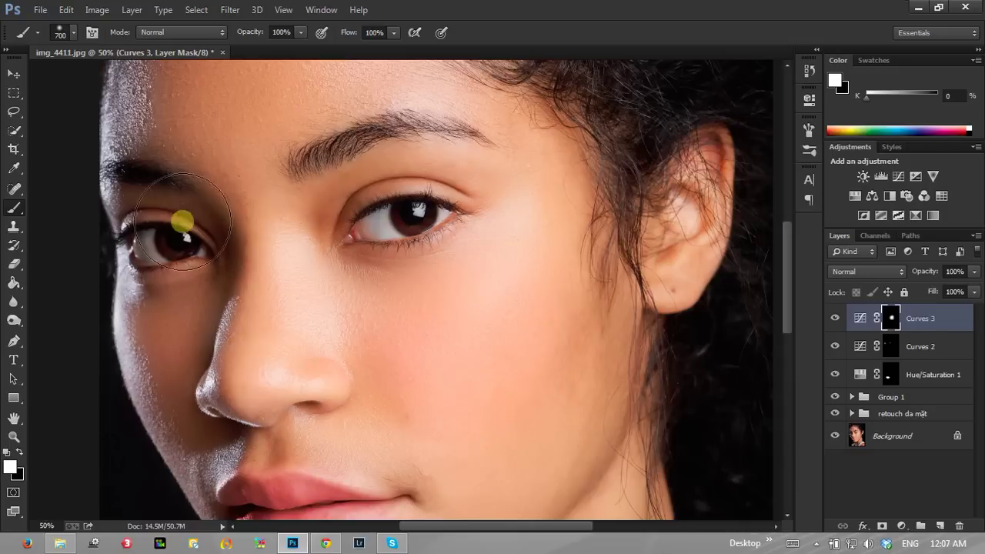
- Set the painting colour to black and toggle Curves 3 to check the blush
click(17, 452)
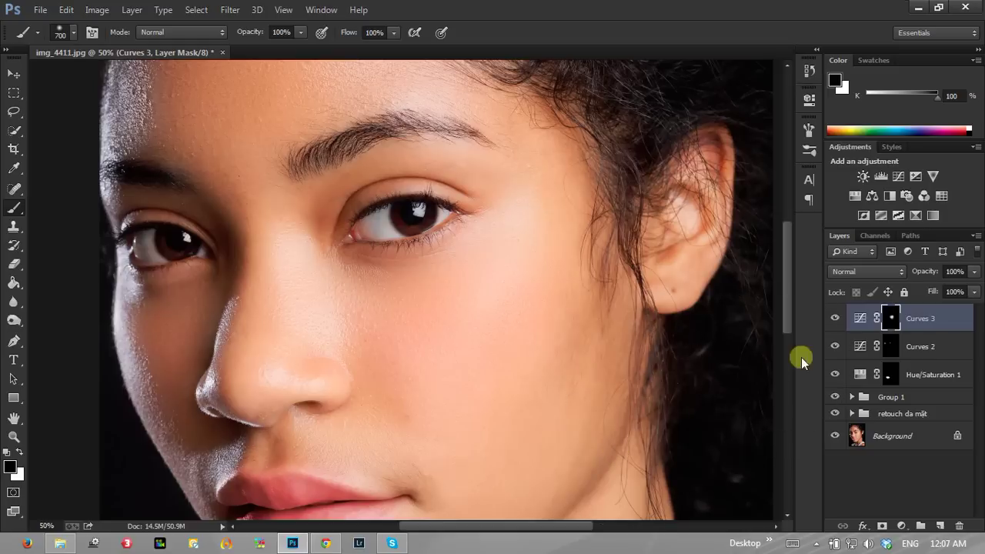
click(835, 317)
click(834, 318)
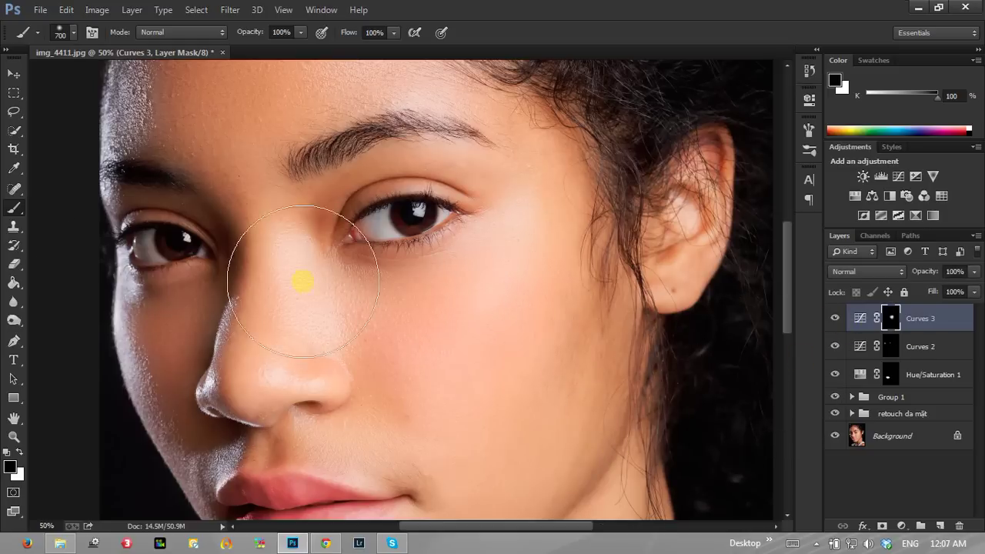
- Fit the portrait on screen and toggle Curves 3 repeatedly to compare with and without blush
click(14, 435)
right_click(451, 311)
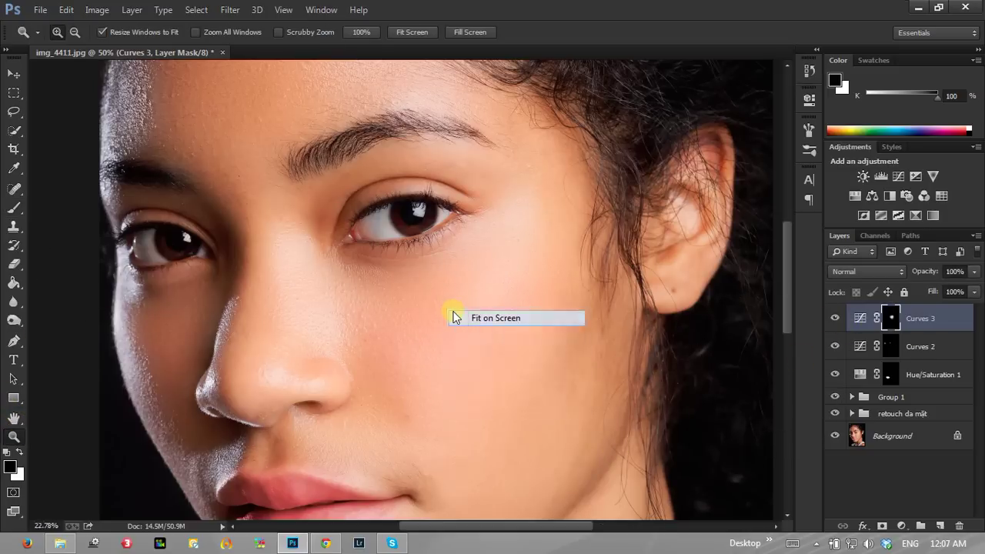
click(466, 318)
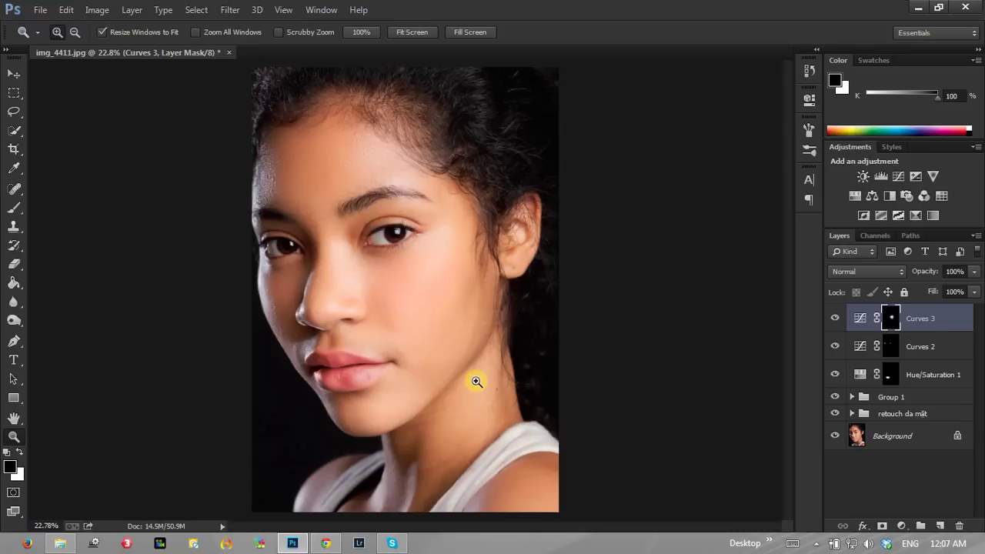
click(835, 318)
click(835, 318)
click(833, 320)
click(834, 320)
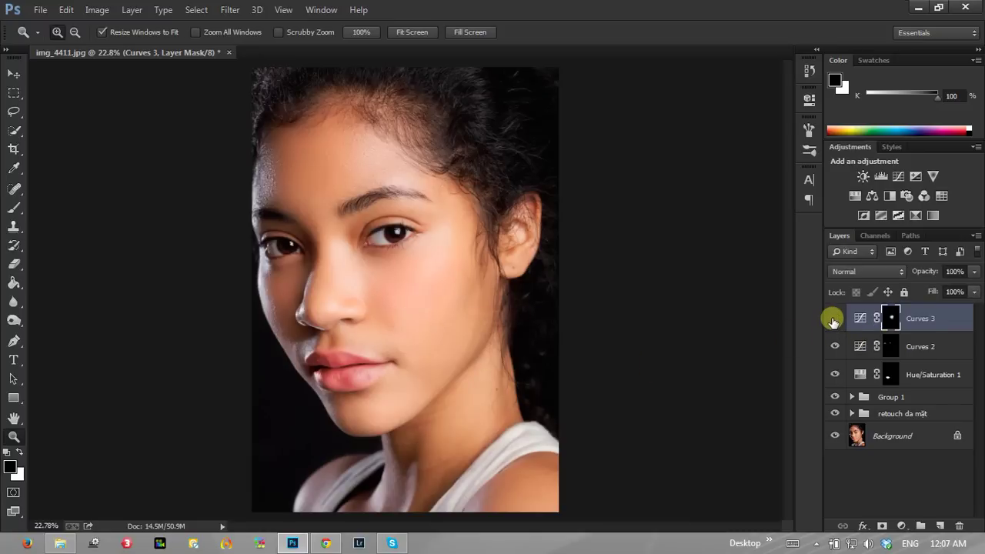
click(835, 319)
click(834, 319)
click(835, 319)
click(835, 318)
click(835, 319)
click(835, 319)
click(834, 318)
click(835, 318)
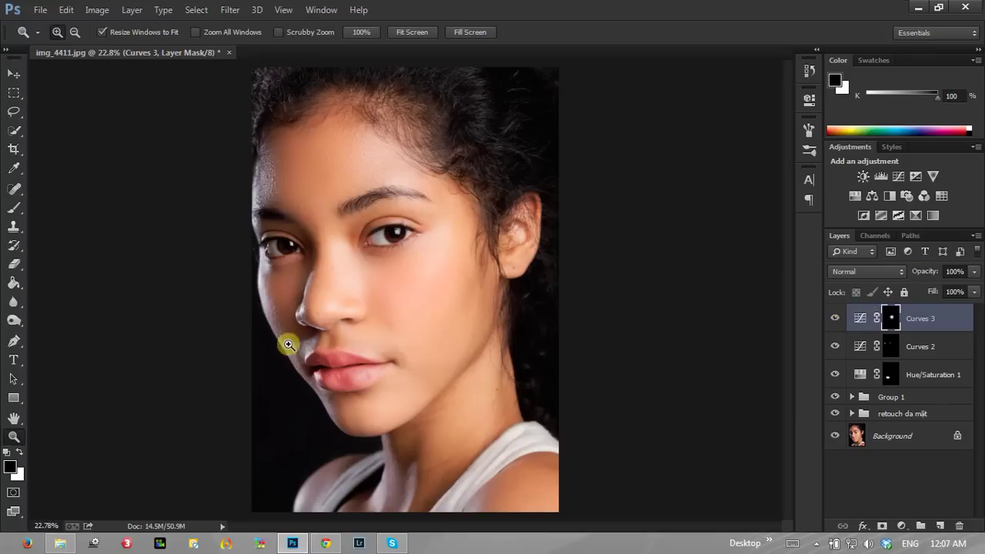
- Zoom in to 50% on the cheek and toggle Curves 3 again to judge the blush
click(375, 308)
click(418, 294)
click(422, 295)
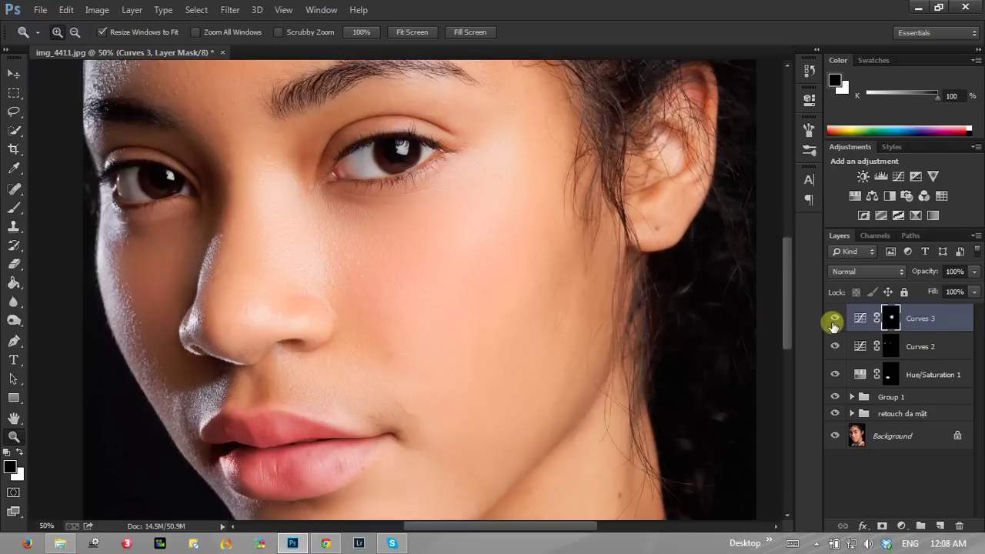
click(832, 320)
click(833, 320)
click(832, 321)
click(832, 321)
click(832, 322)
click(832, 321)
click(832, 322)
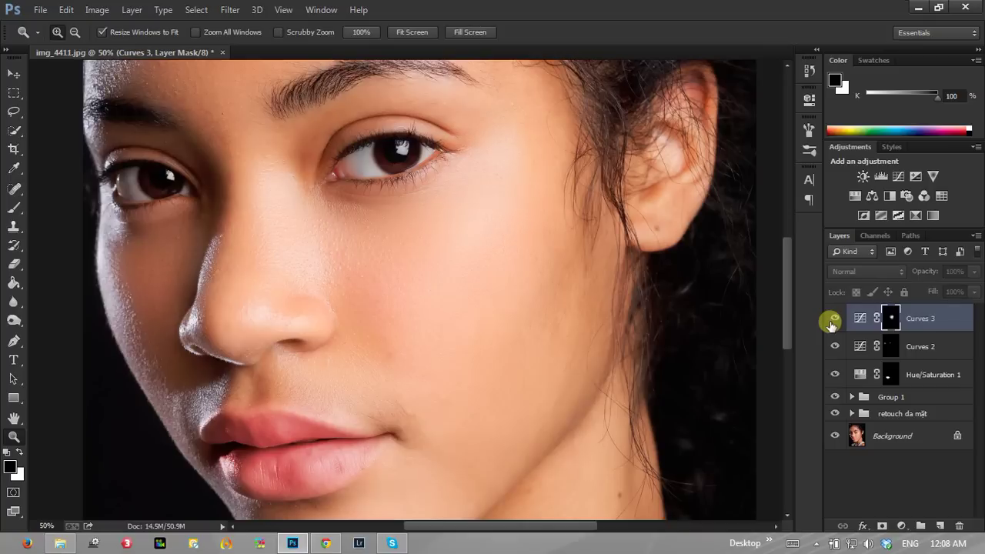
click(832, 322)
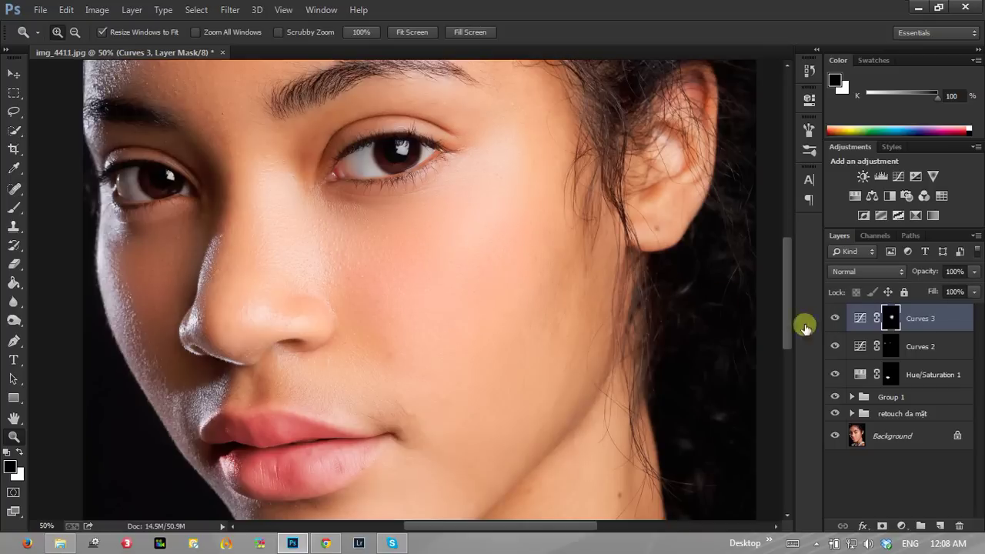
click(512, 283)
click(833, 321)
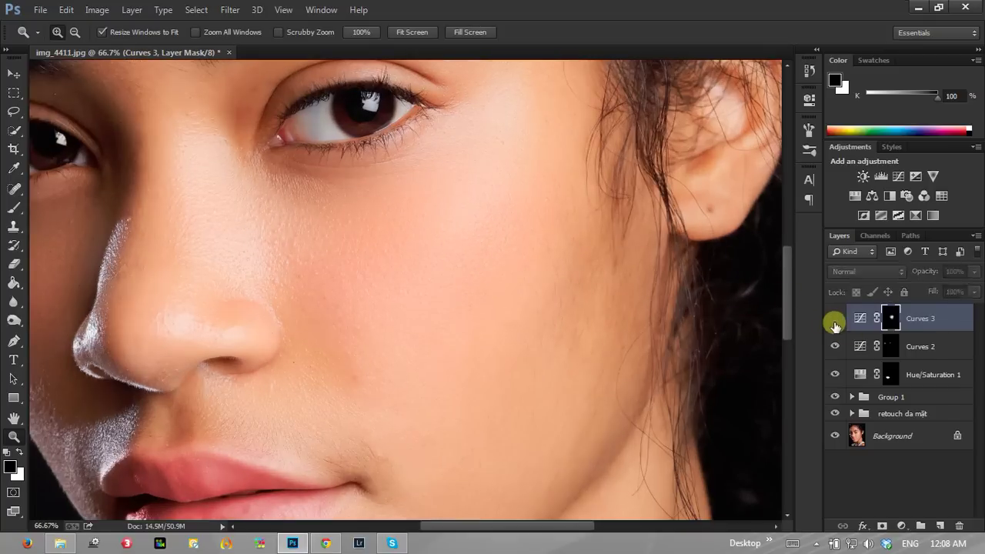
click(835, 320)
- Refit the image, then zoom in on the lower lip to 200%
right_click(352, 236)
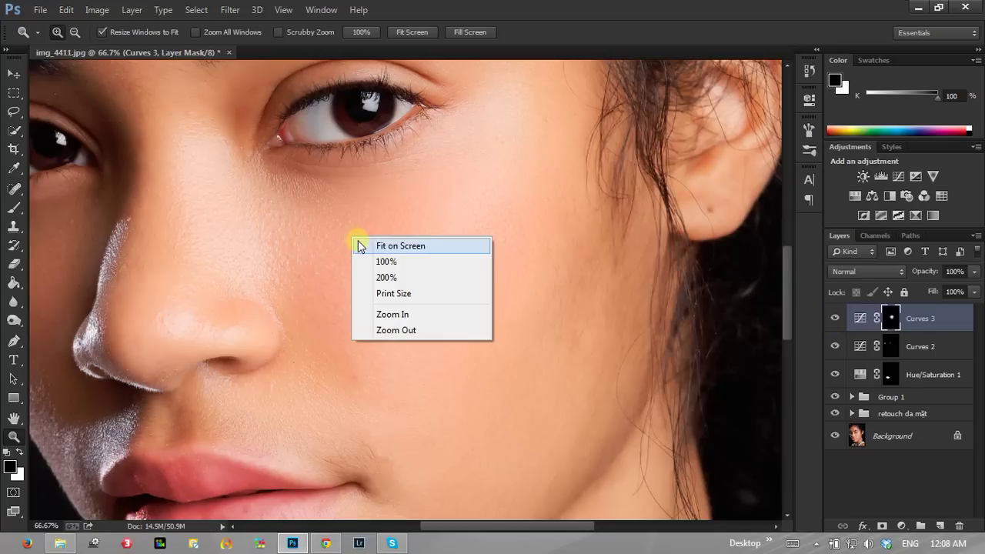
click(354, 246)
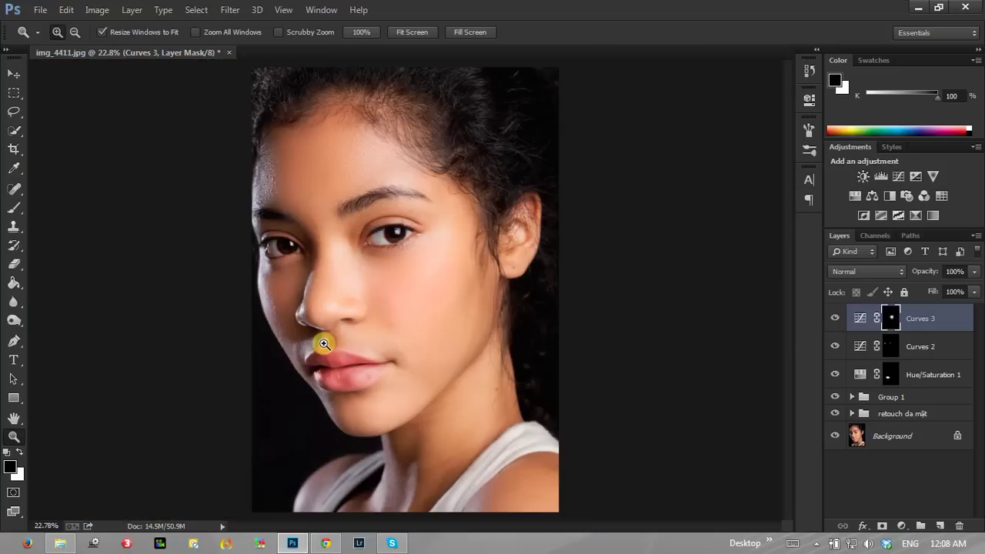
click(387, 278)
click(385, 279)
right_click(387, 281)
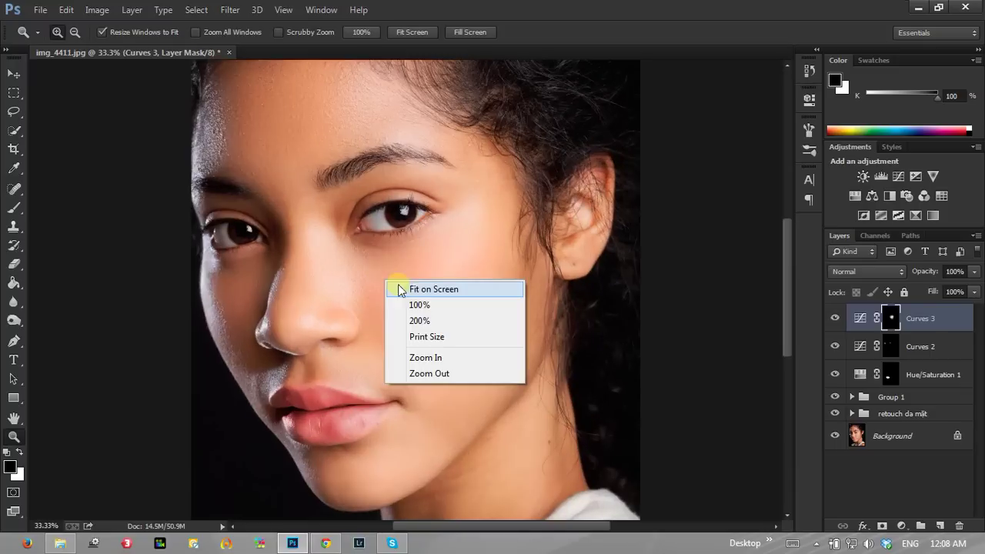
click(407, 291)
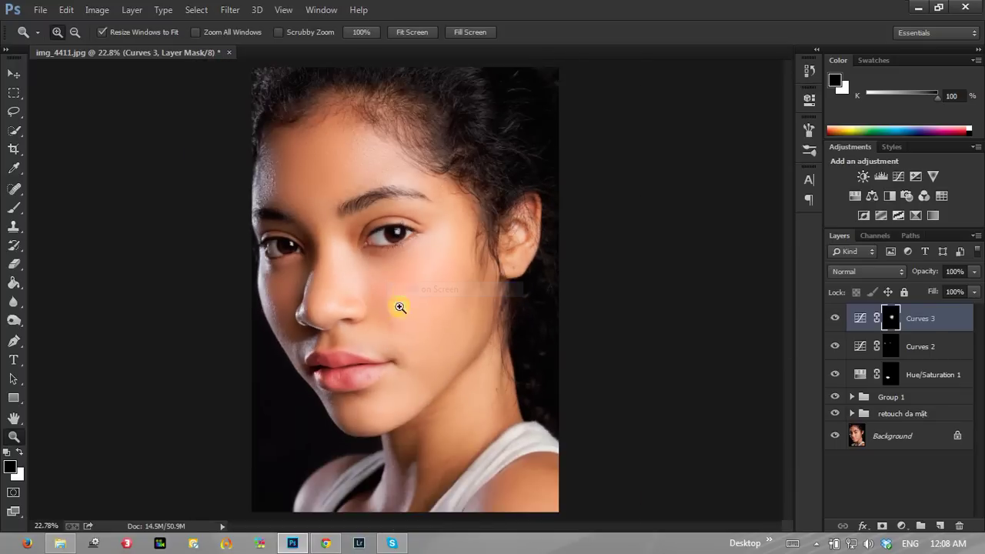
click(364, 398)
click(365, 398)
click(365, 398)
click(365, 398)
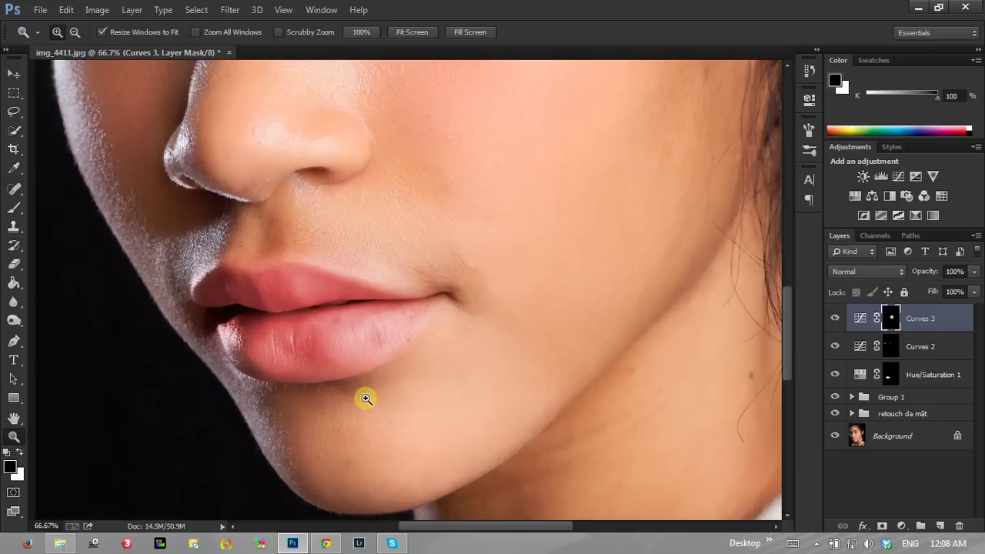
click(362, 322)
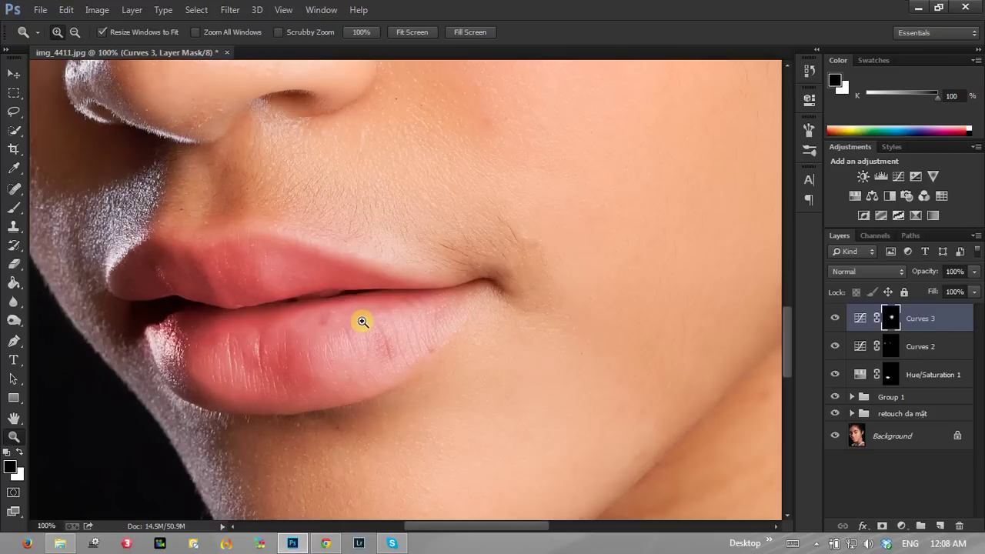
click(363, 322)
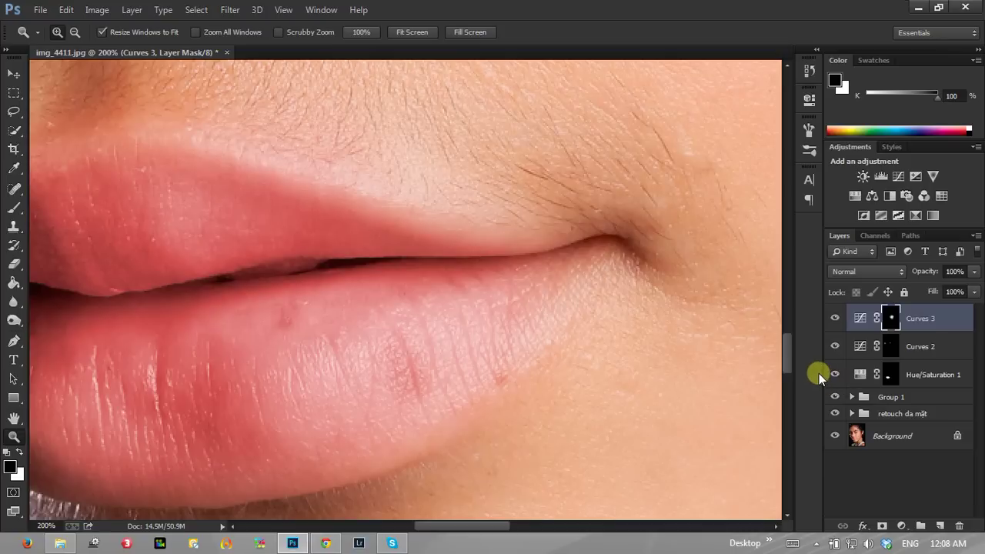
- Add an empty Layer 1 and clone away the small marks on the lower lip
key(ctrl+shift+n)
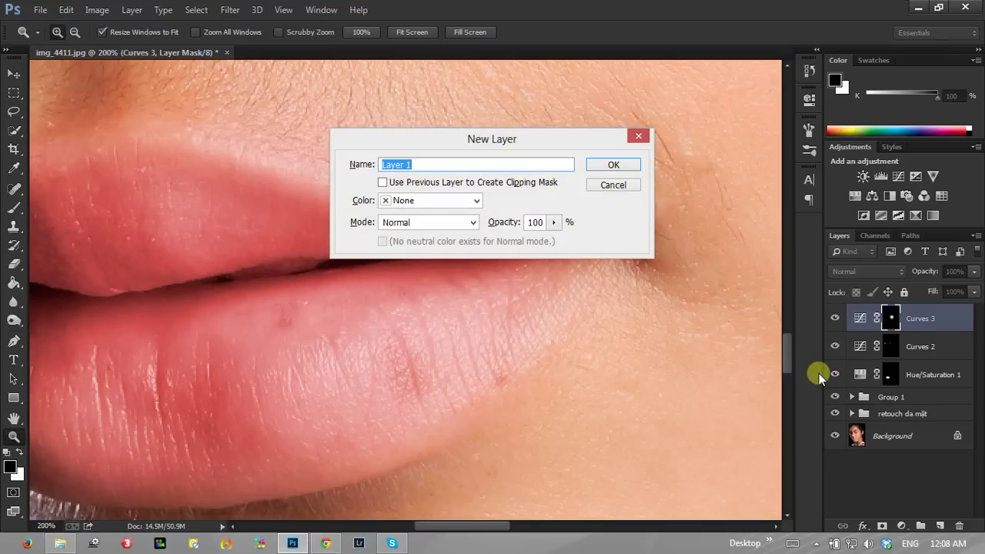
key(Return)
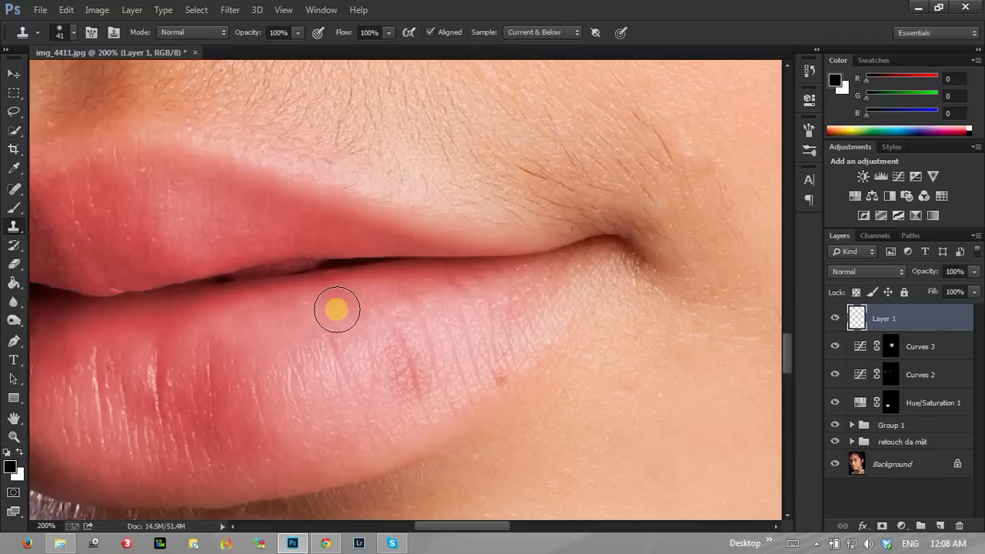
click(331, 308)
click(503, 383)
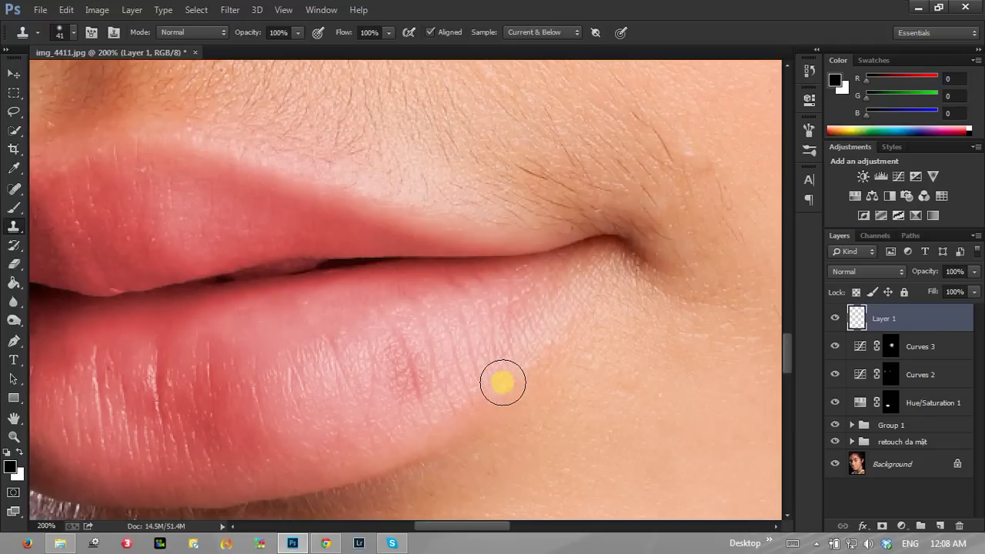
drag(567, 94, 390, 374)
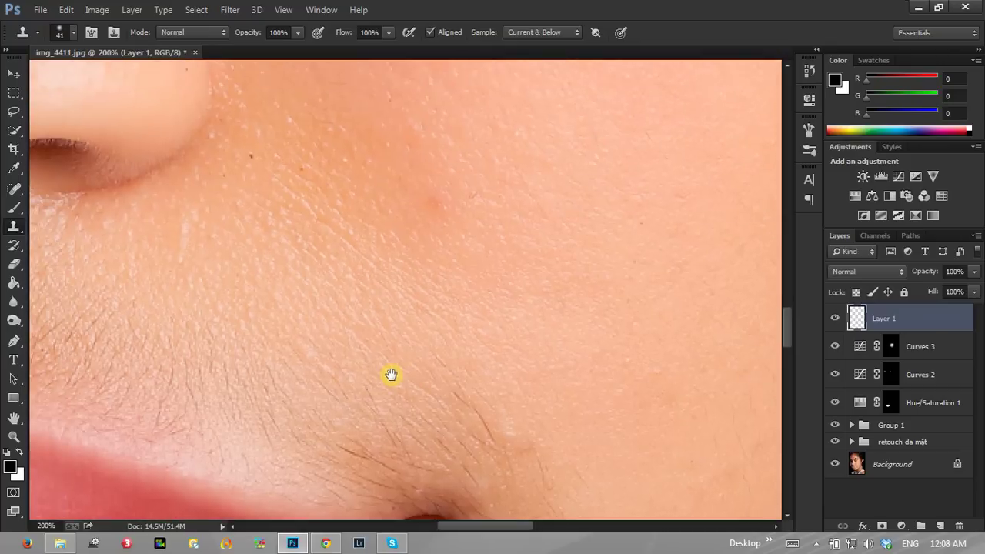
- Sample clean skin and clone over the cheek blemishes and dark spot
alt+click(493, 210)
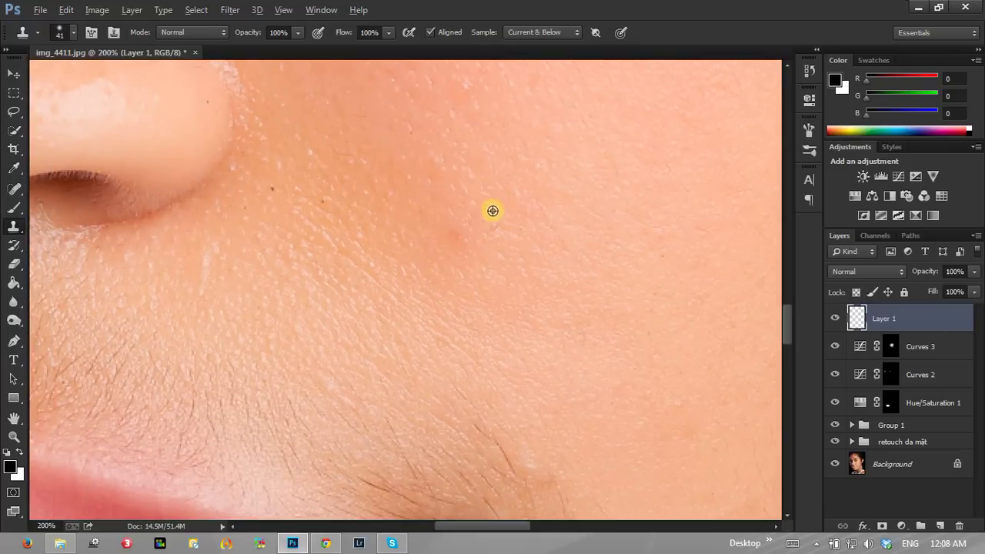
click(457, 227)
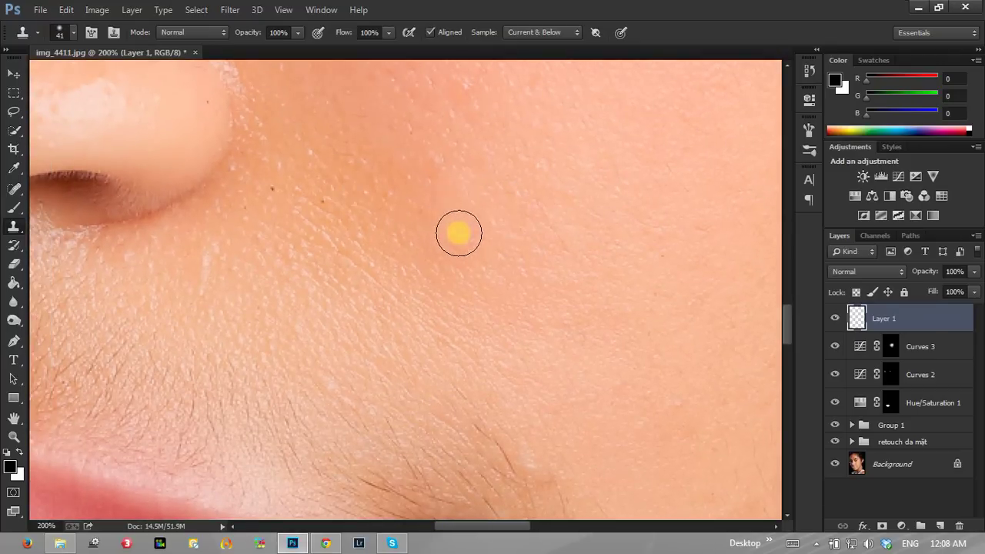
click(426, 204)
click(322, 198)
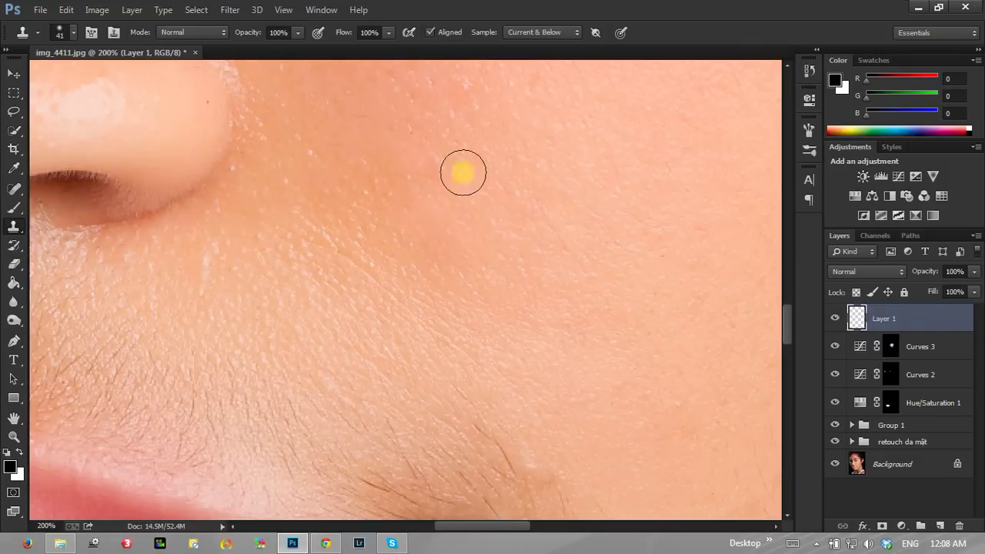
- Clone away the dark and pale spots on the forehead using nearby clean forehead skin
key(alt)
drag(714, 394, 323, 220)
mouse_move(228, 176)
mouse_down()
mouse_move(387, 165)
mouse_move(610, 290)
mouse_up()
drag(257, 146, 673, 374)
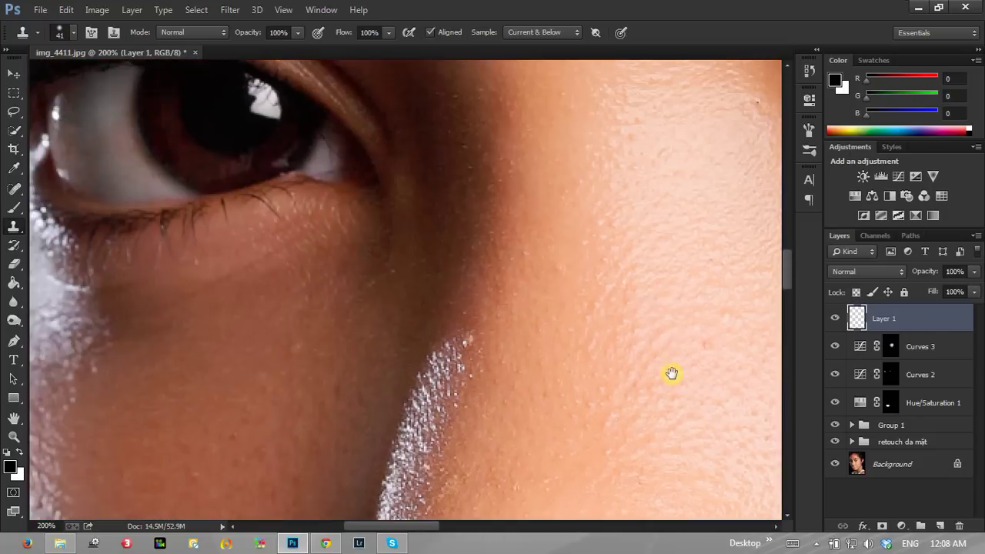
drag(463, 190, 343, 376)
drag(573, 92, 583, 352)
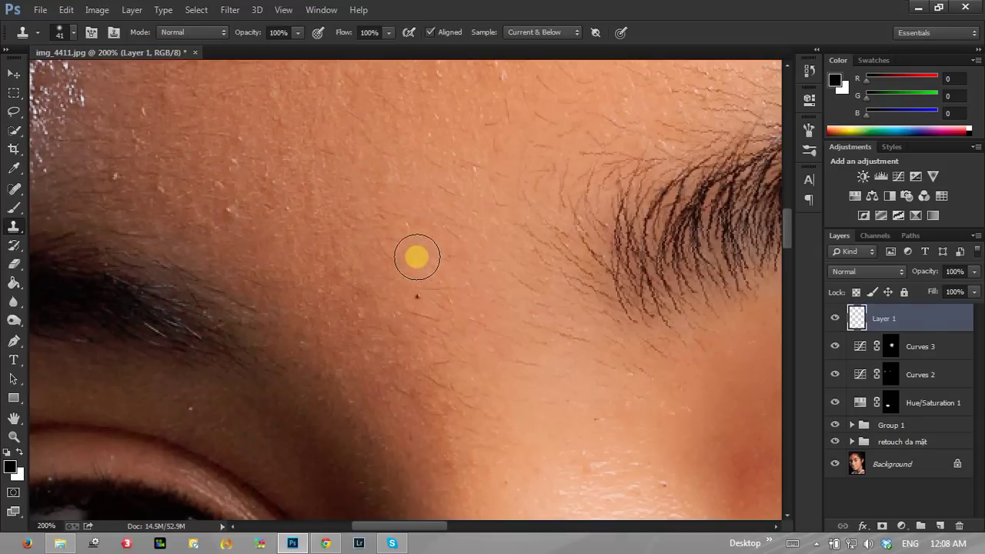
alt+click(439, 218)
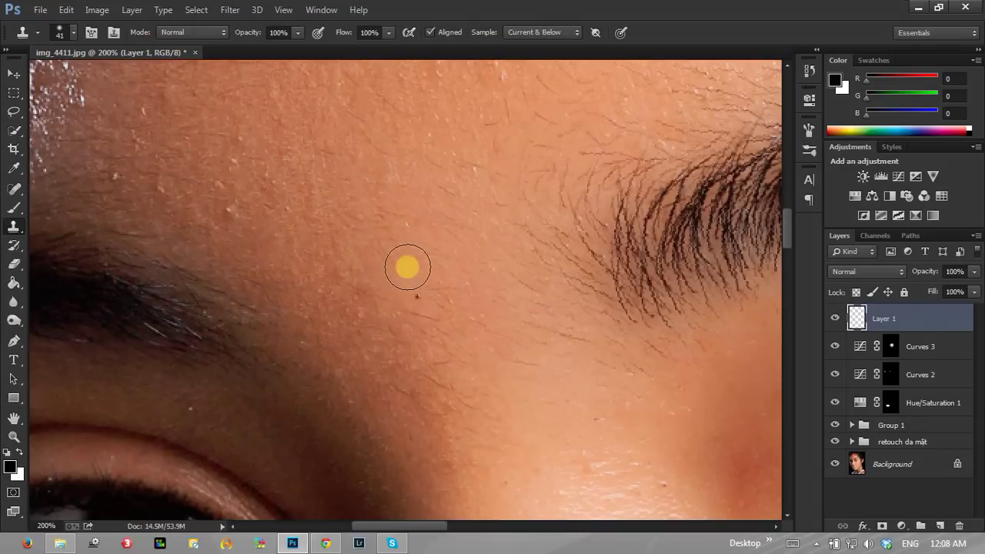
click(416, 295)
alt+click(242, 182)
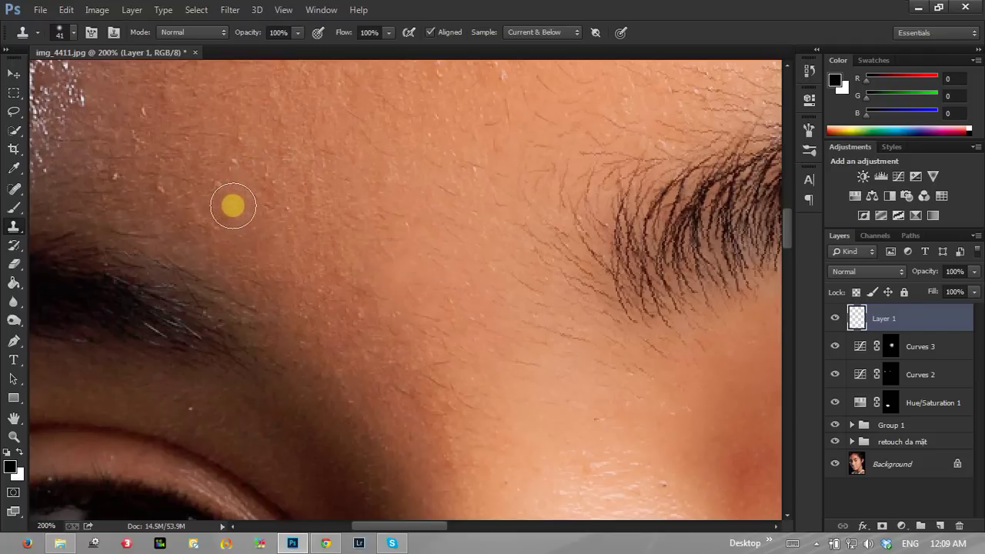
click(231, 207)
- Fit the portrait on screen, then zoom in on the forehead and eyes
click(14, 436)
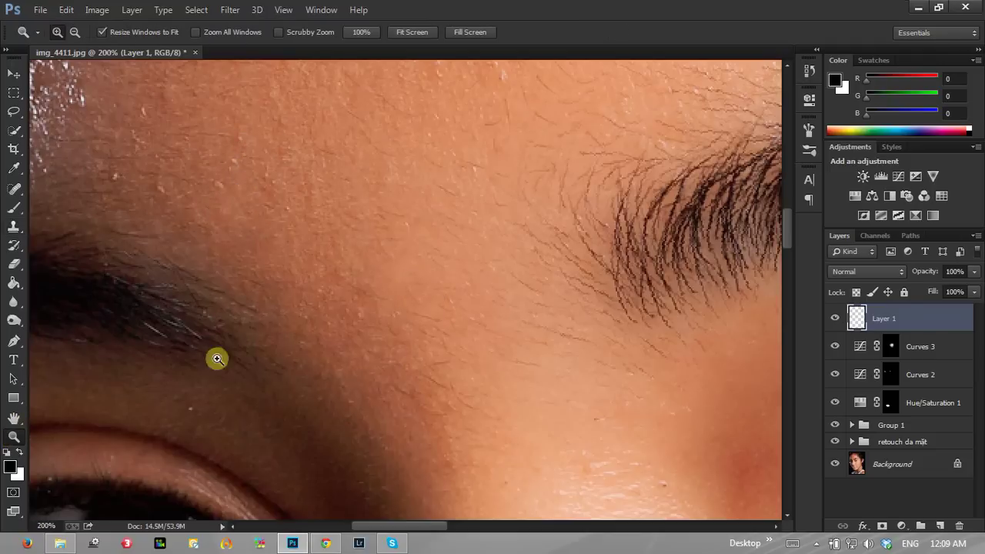
mouse_move(651, 97)
mouse_down()
mouse_move(365, 422)
mouse_move(249, 266)
mouse_up()
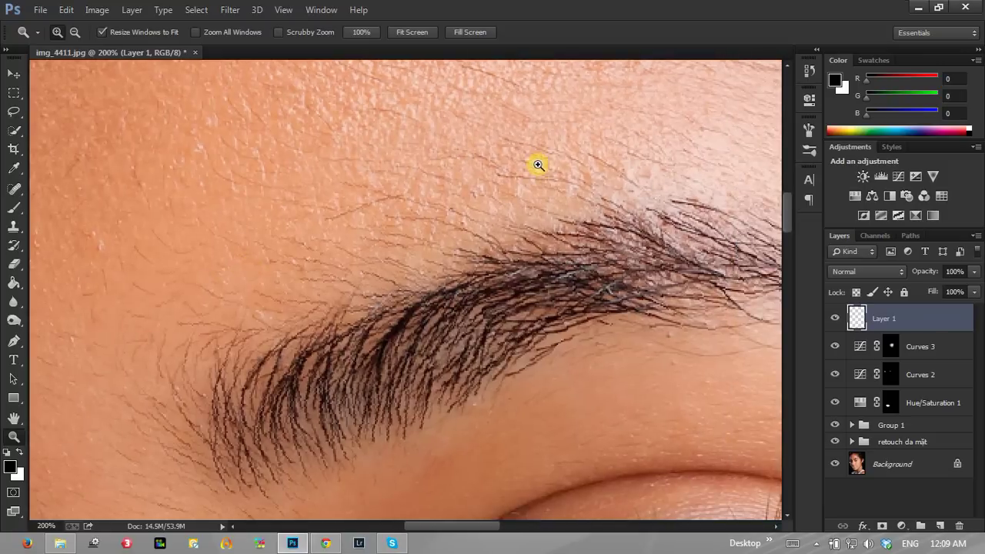
click(15, 112)
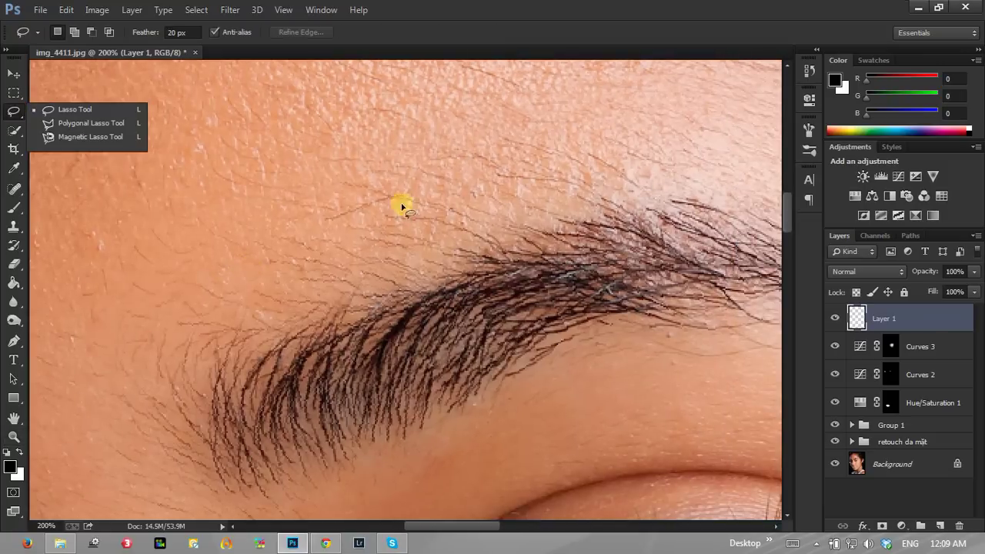
click(14, 437)
right_click(240, 251)
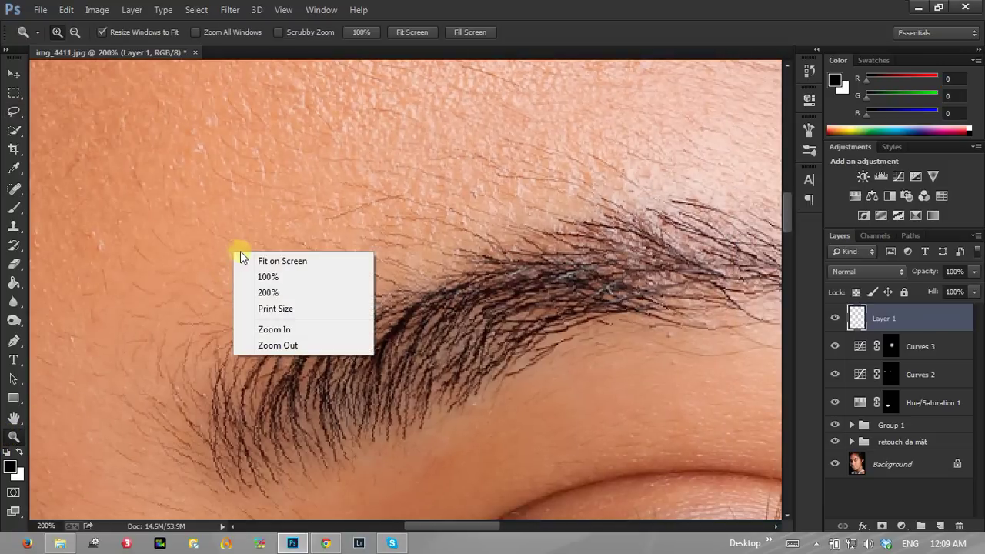
click(262, 261)
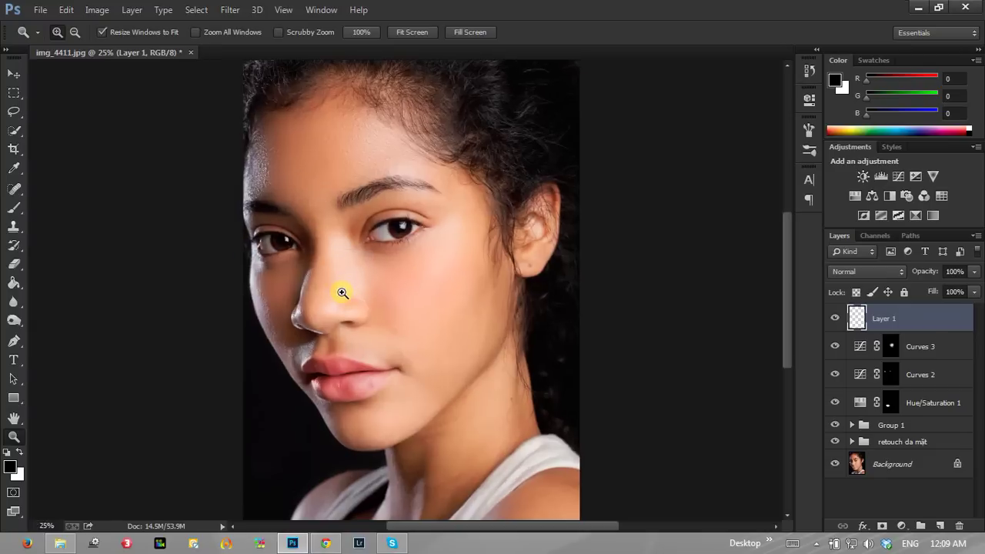
click(389, 132)
click(390, 133)
drag(418, 92, 418, 210)
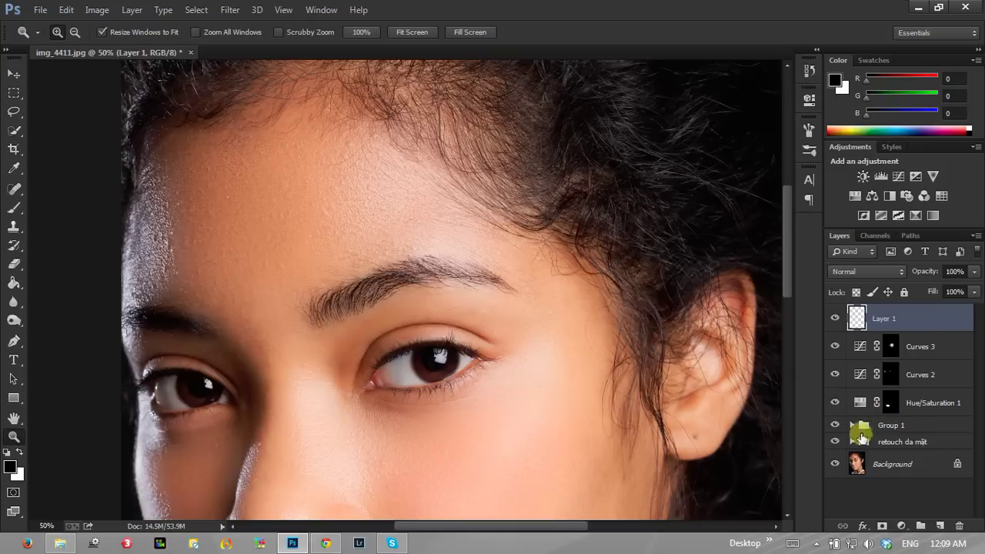
- Expand the retouch da mặt group and inspect its texture and Blur layers
click(855, 440)
scroll(980, 481, down, 1)
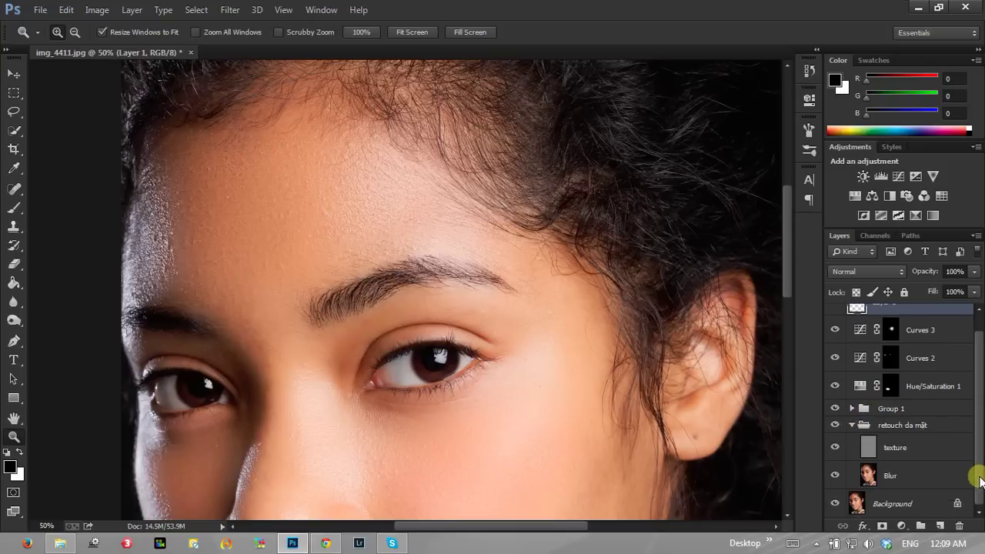
click(921, 475)
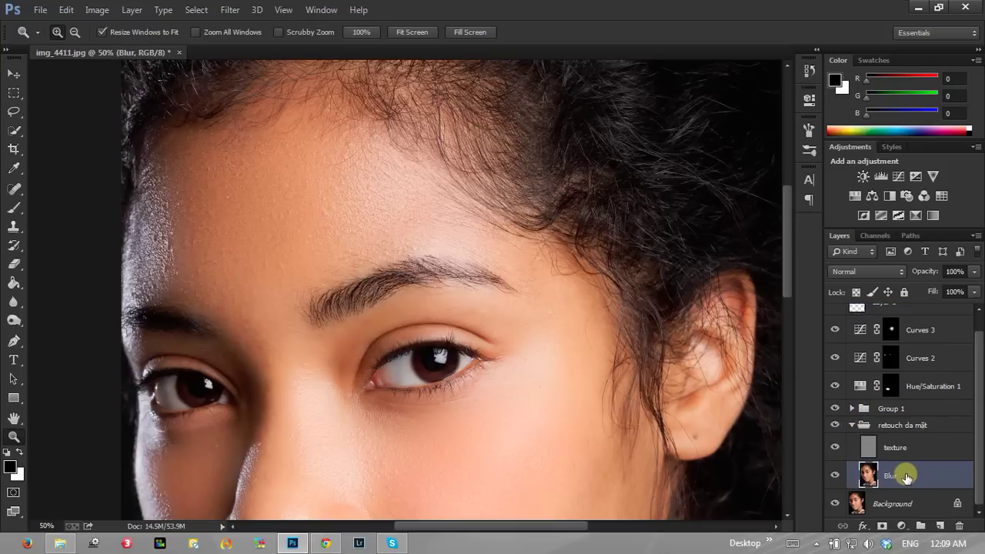
click(930, 448)
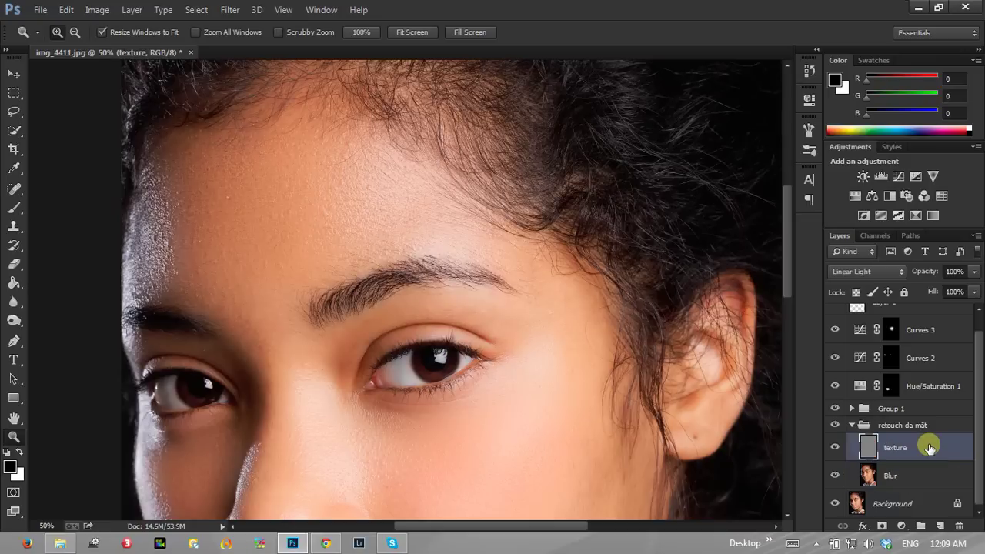
click(926, 476)
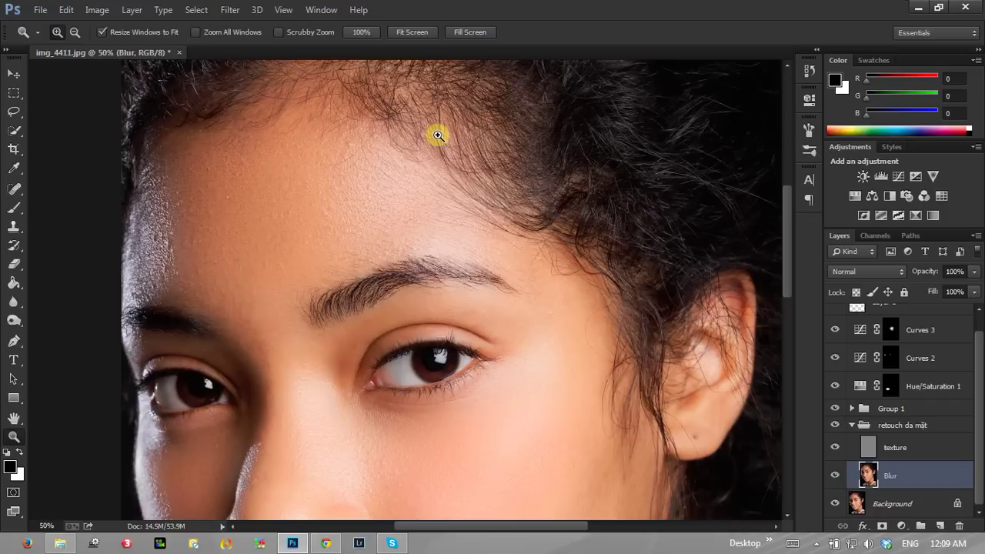
- Zoom to 200% on the lower lip, then reselect Layer 1
right_click(327, 272)
click(342, 287)
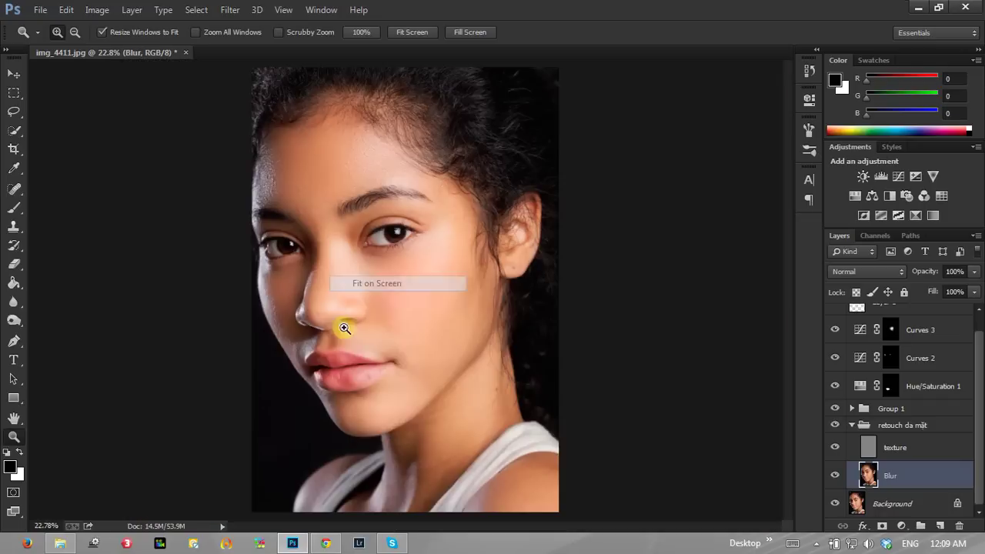
drag(326, 300, 431, 435)
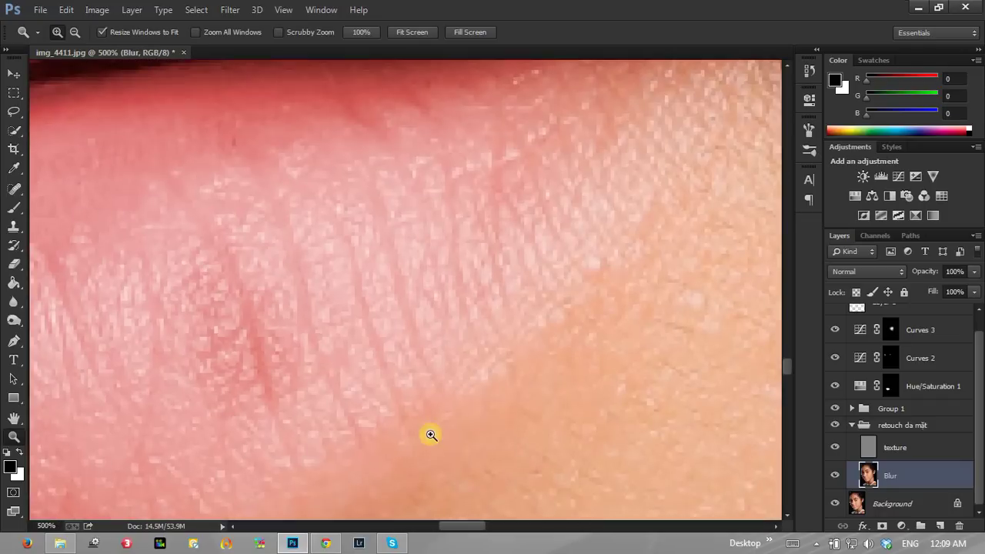
key(ctrl+1)
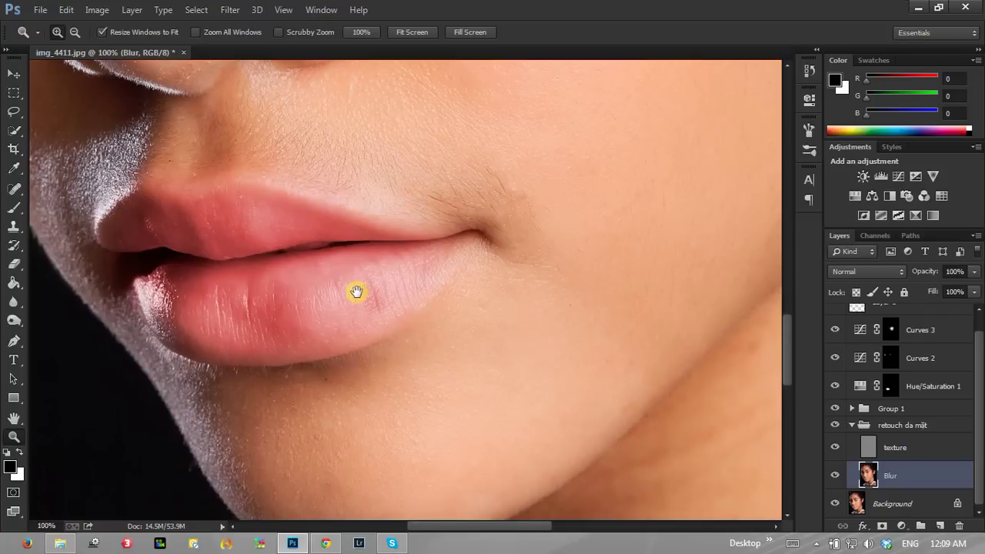
click(388, 286)
drag(382, 262, 329, 271)
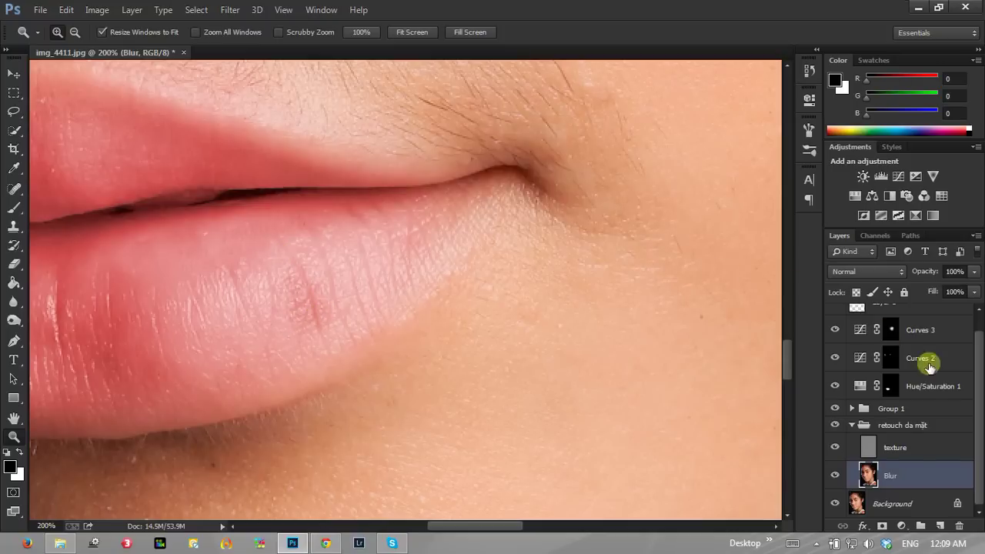
drag(978, 377, 978, 329)
click(931, 331)
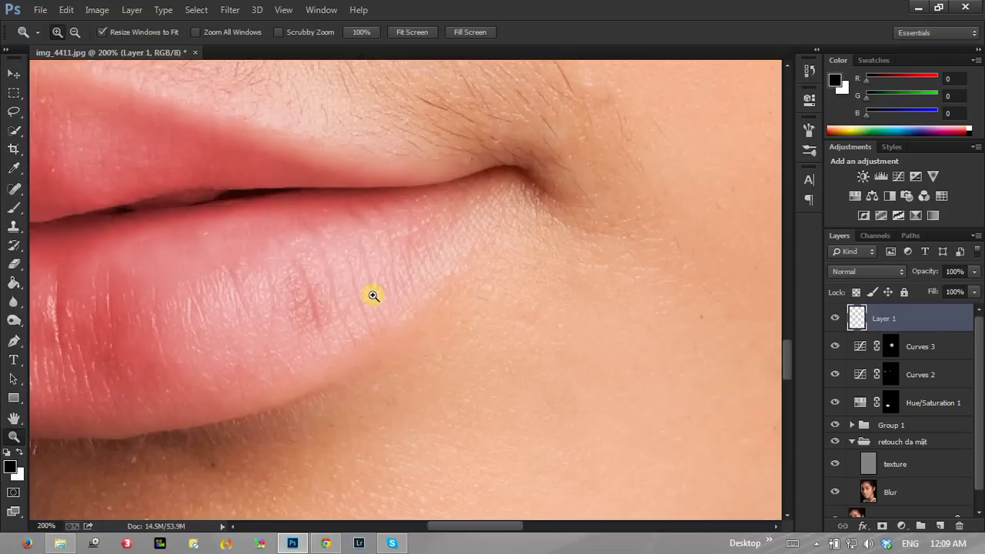
- Add a brightening Curves 4 layer with an inverted black mask and a smaller white brush ready
click(902, 526)
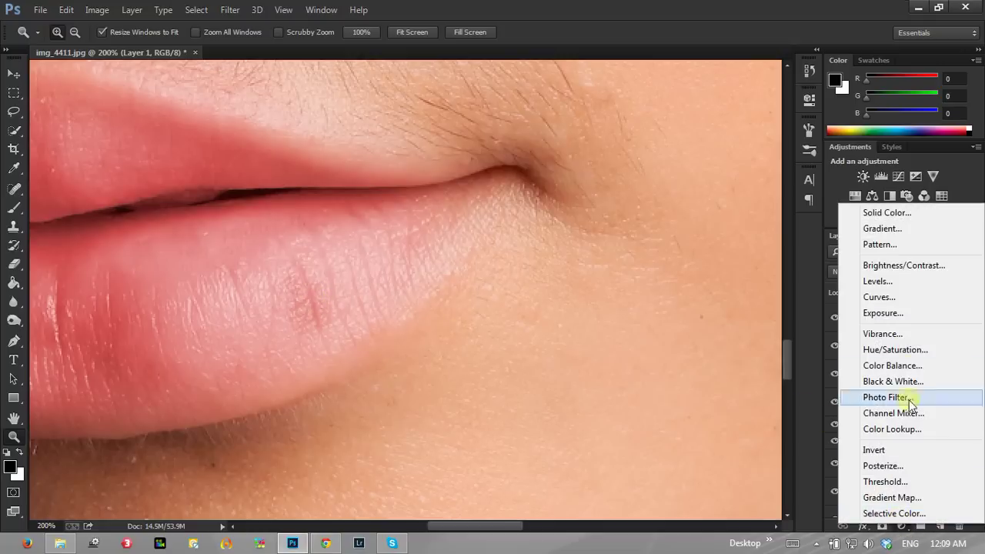
click(900, 302)
mouse_move(696, 235)
mouse_down()
mouse_move(696, 227)
mouse_move(696, 235)
mouse_up()
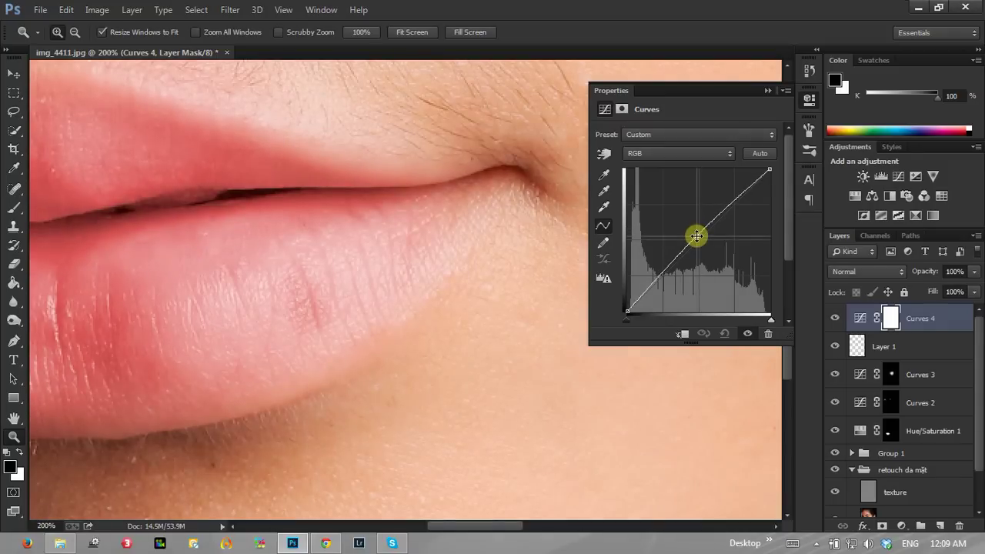
click(768, 90)
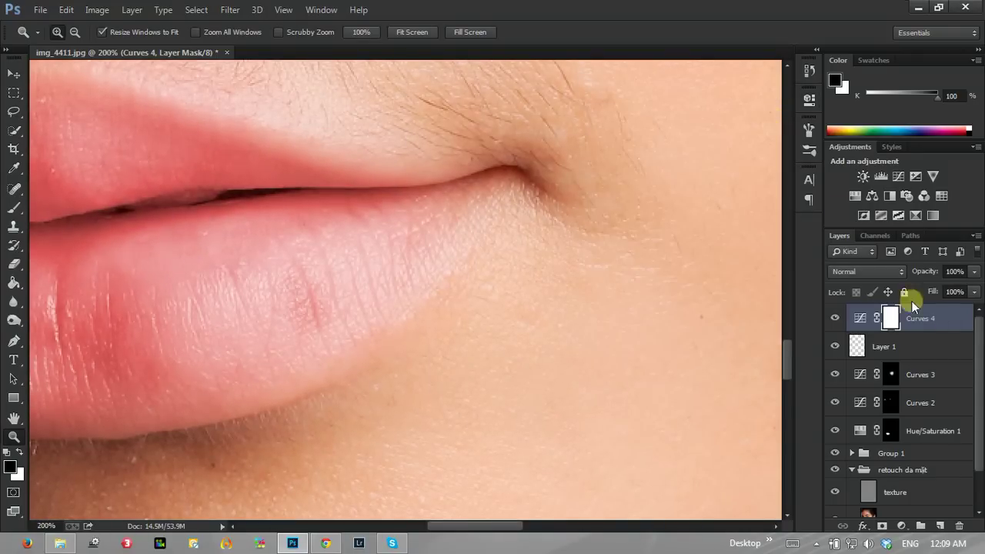
key(ctrl+i)
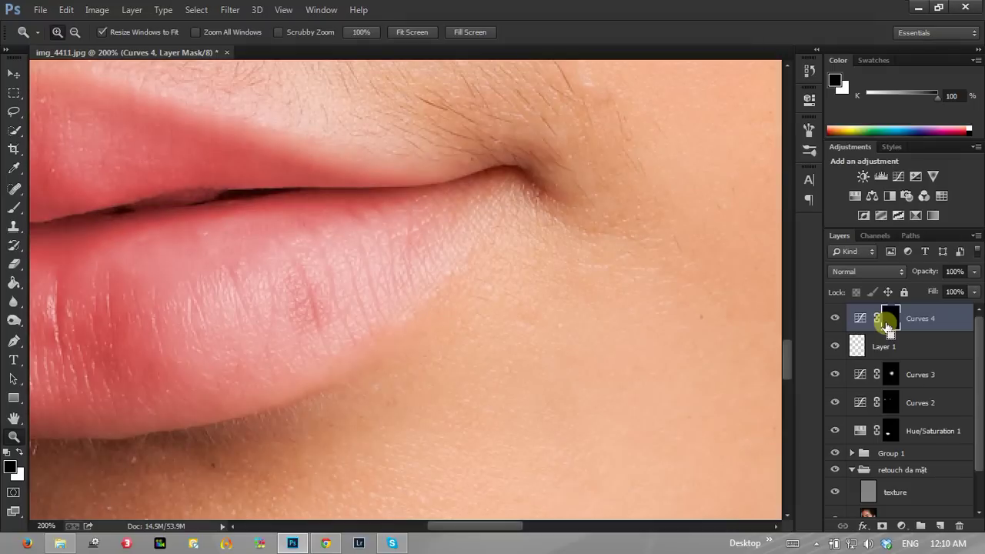
click(14, 208)
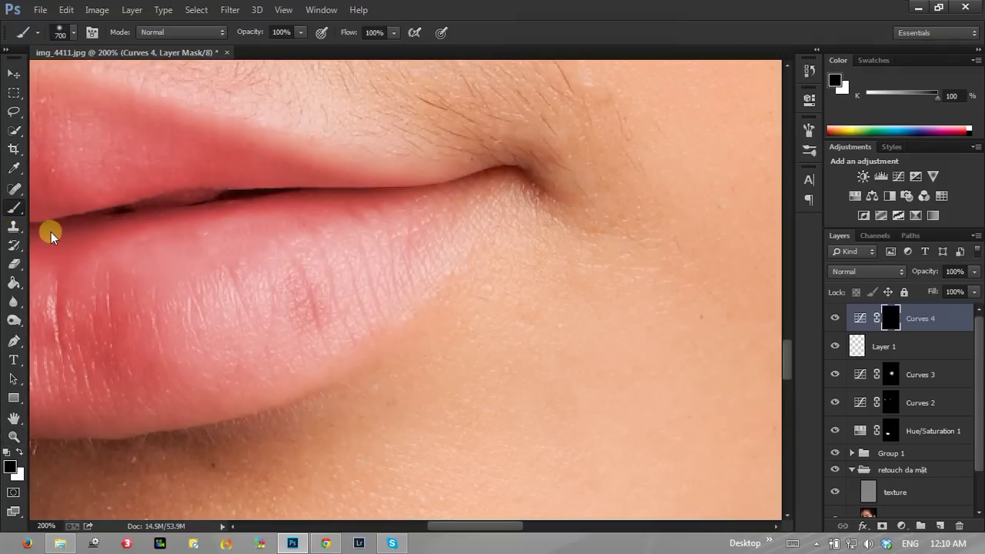
click(18, 453)
key(bracketleft)
key(bracketleft)
key(bracketleft)
key(bracketleft)
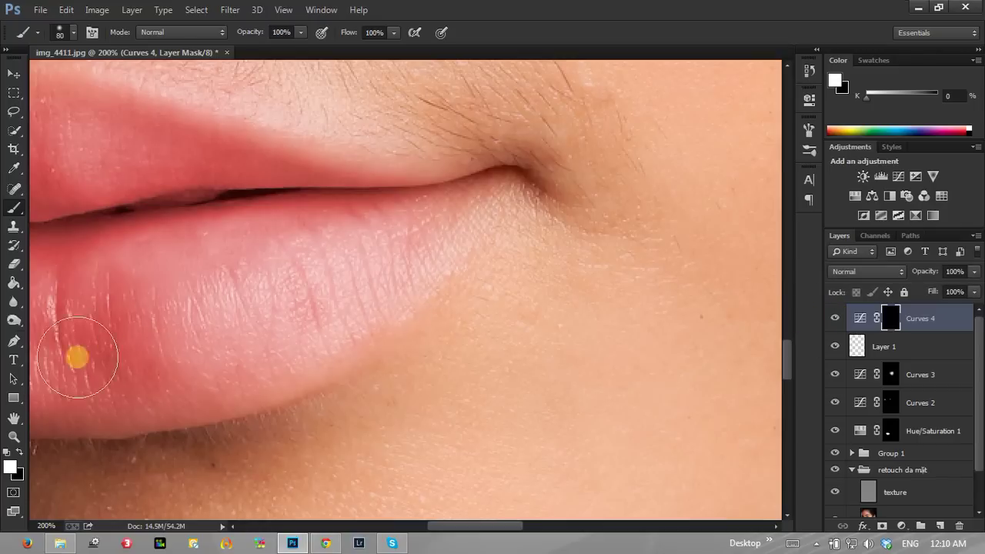
- Fit the photo, toggle Curves 4 to compare the lips, and zoom the face to 50%
click(14, 436)
right_click(296, 320)
click(310, 327)
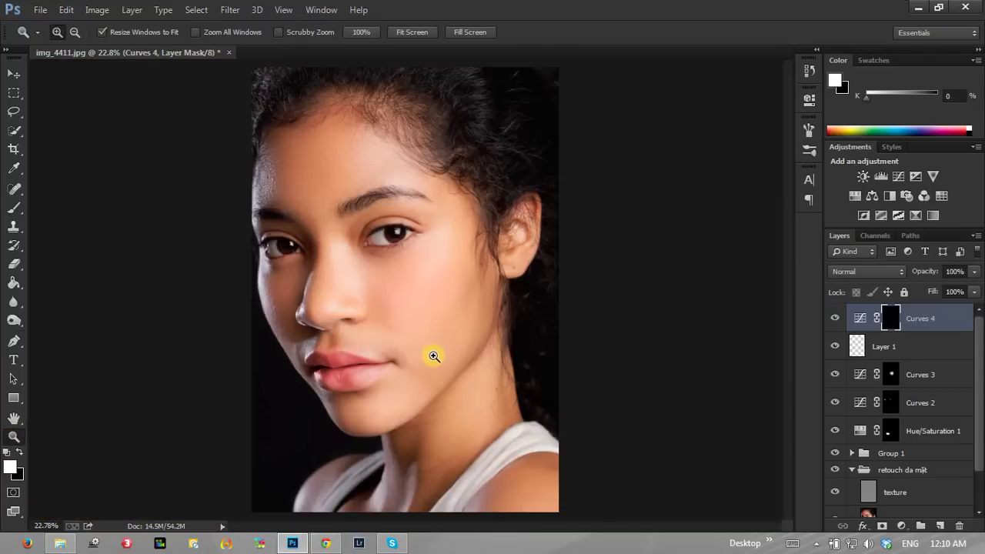
click(835, 319)
click(835, 319)
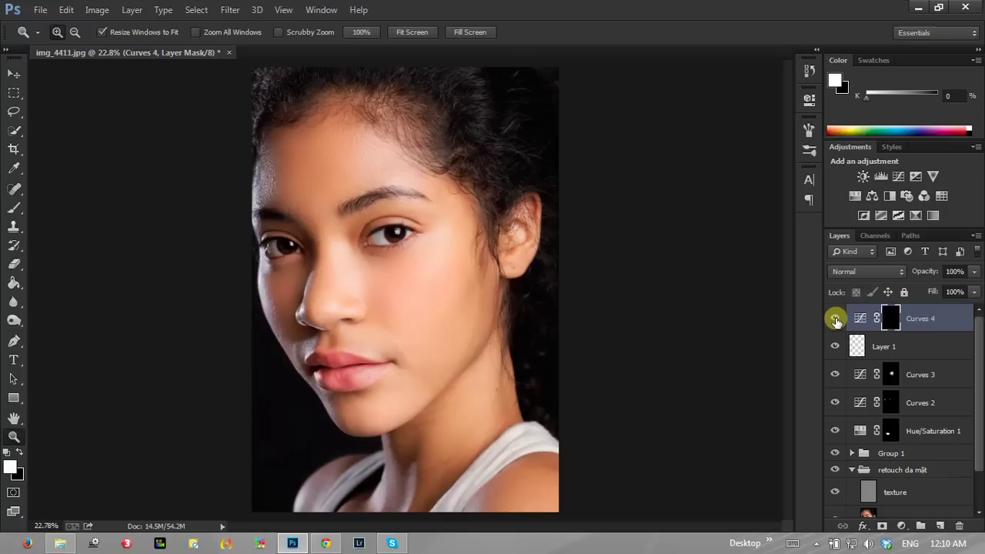
click(424, 270)
click(420, 268)
click(378, 285)
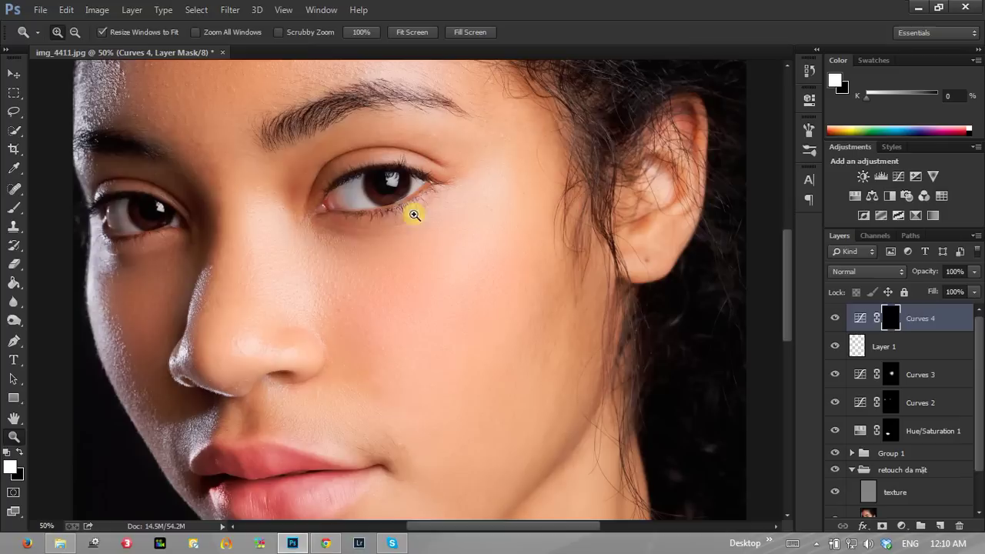
- Add a Curves 5 layer with a slightly lifted midpoint and an inverted black mask
click(902, 527)
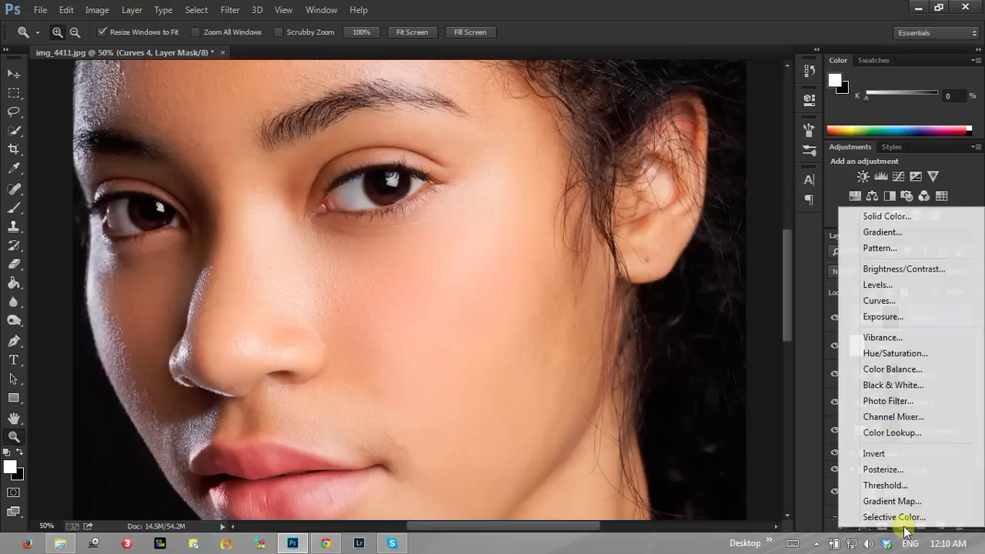
click(900, 301)
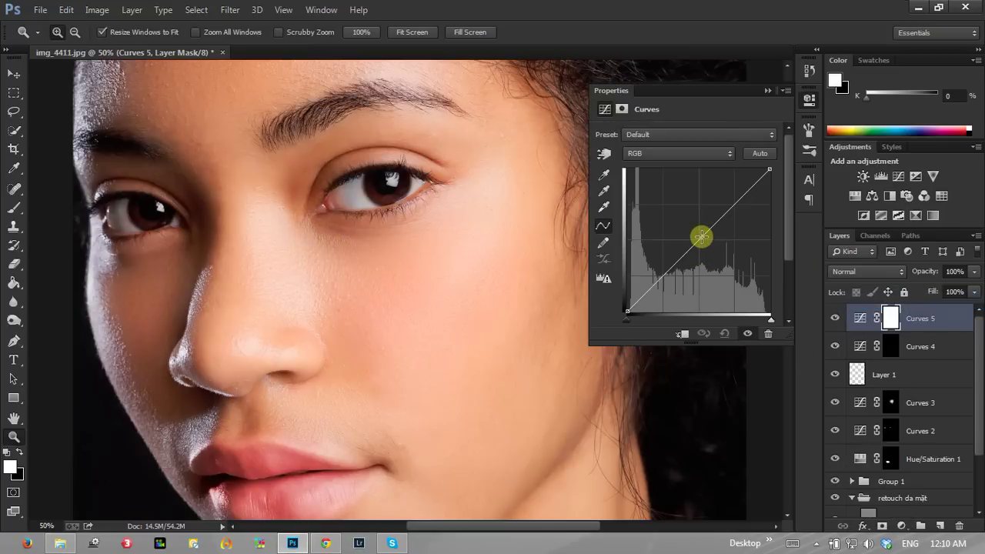
drag(701, 237, 702, 232)
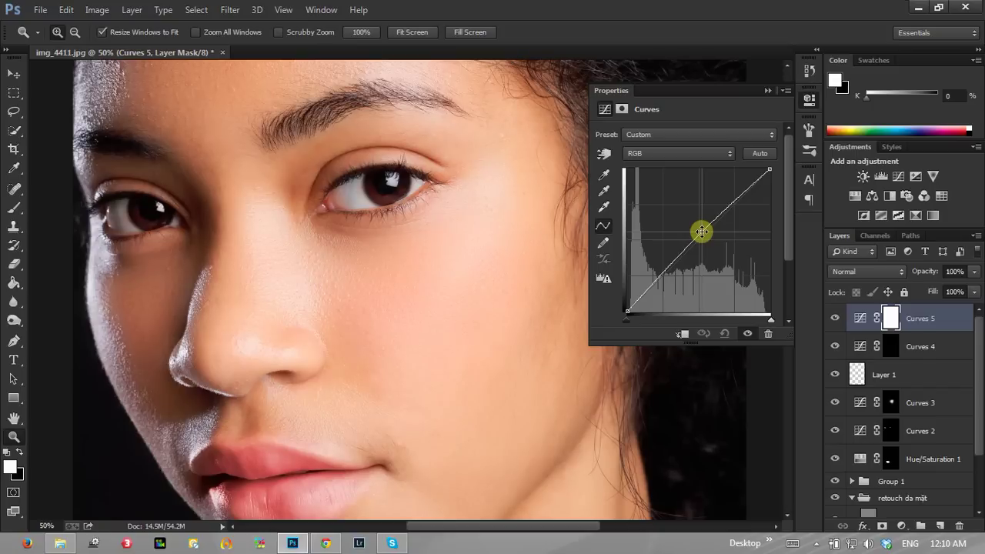
click(767, 90)
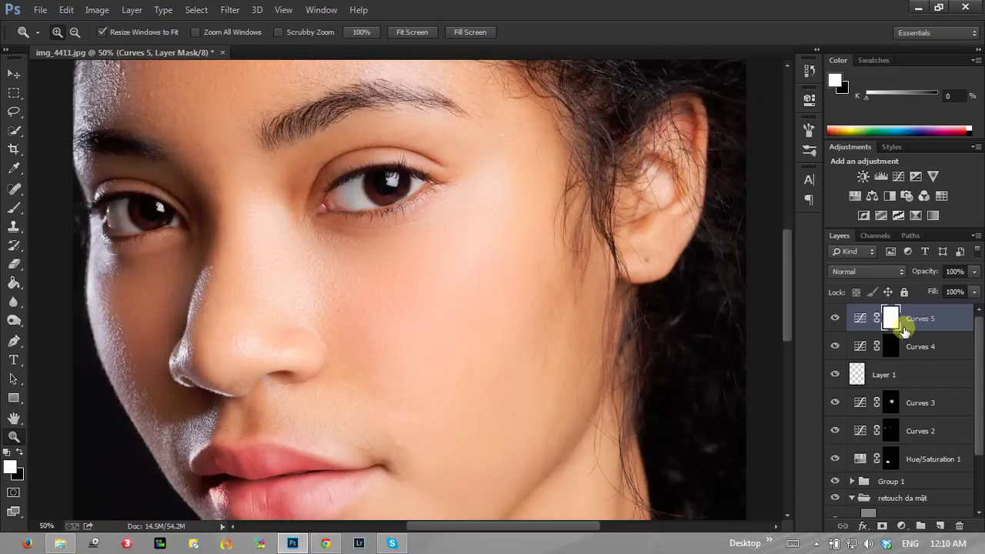
key(ctrl+i)
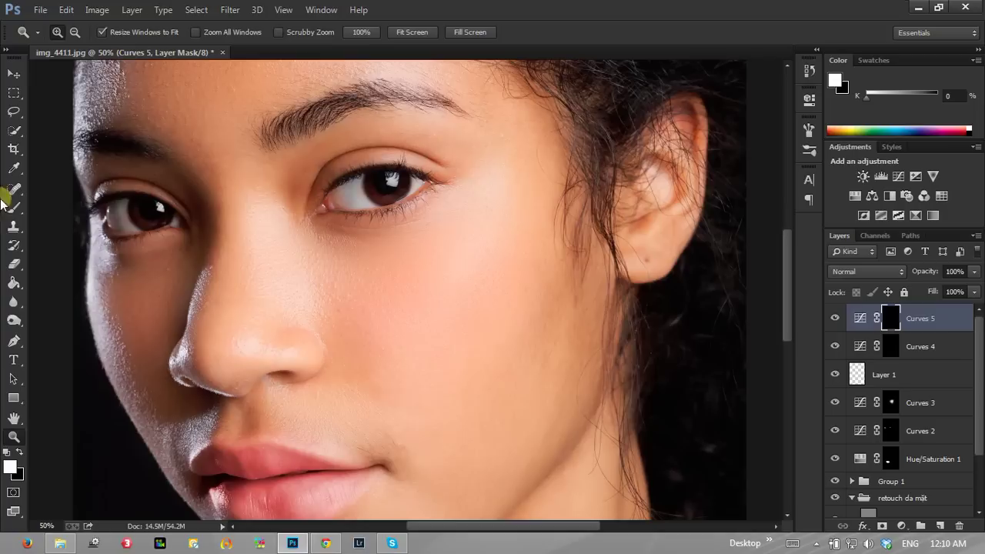
- Paint white with a 244 px brush under both eyes on the Curves 5 mask
click(16, 210)
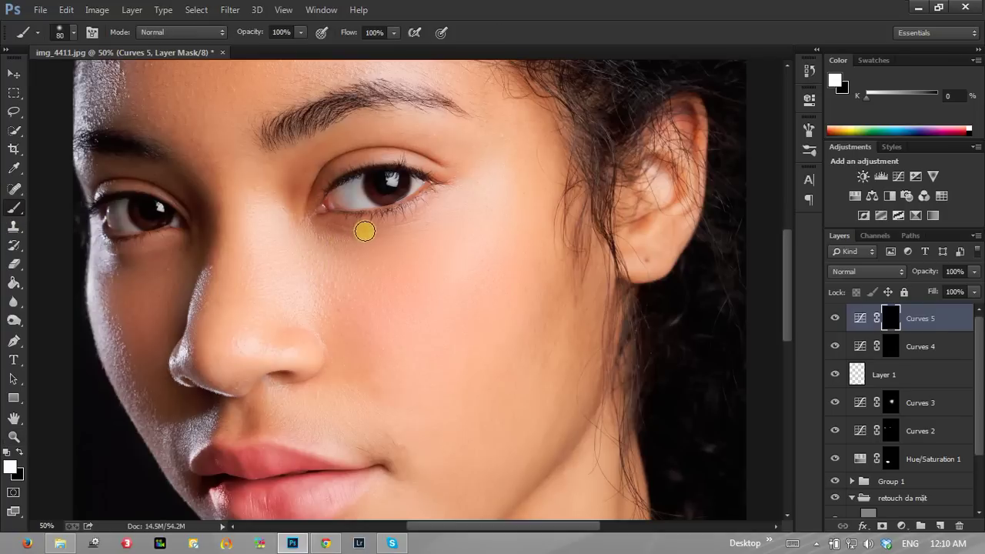
right_click(389, 233)
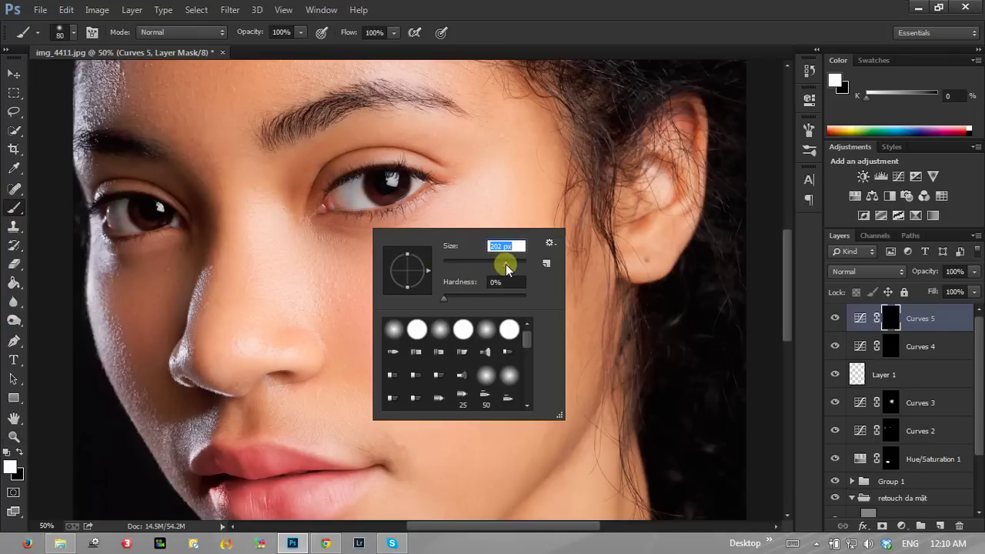
drag(506, 264, 512, 264)
click(319, 246)
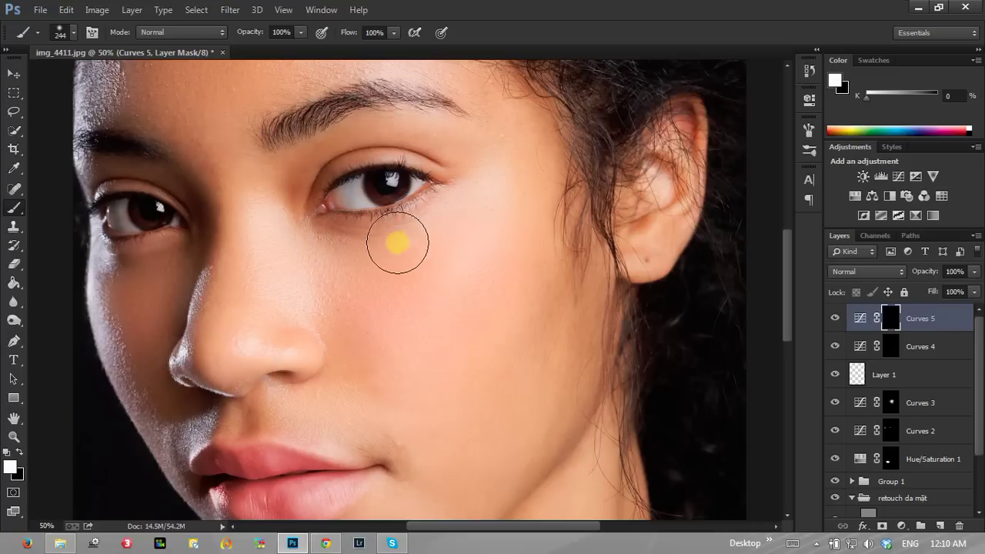
mouse_move(397, 243)
mouse_down()
mouse_move(391, 235)
mouse_move(378, 272)
mouse_move(440, 229)
mouse_up()
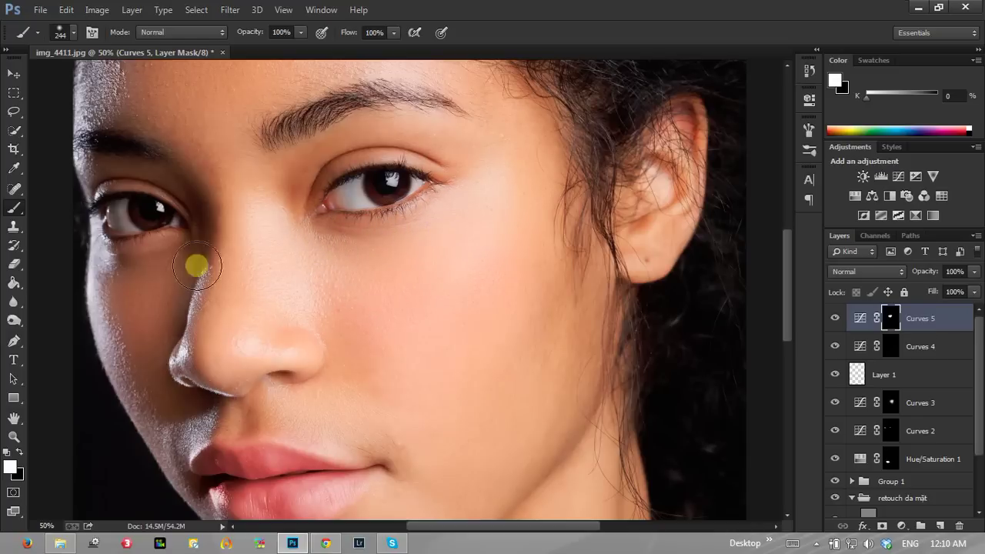
mouse_move(197, 266)
mouse_down()
mouse_move(163, 273)
mouse_move(149, 260)
mouse_move(115, 282)
mouse_move(180, 247)
mouse_move(132, 282)
mouse_move(136, 388)
mouse_move(110, 274)
mouse_move(180, 428)
mouse_move(180, 400)
mouse_move(110, 269)
mouse_move(125, 150)
mouse_move(173, 191)
mouse_up()
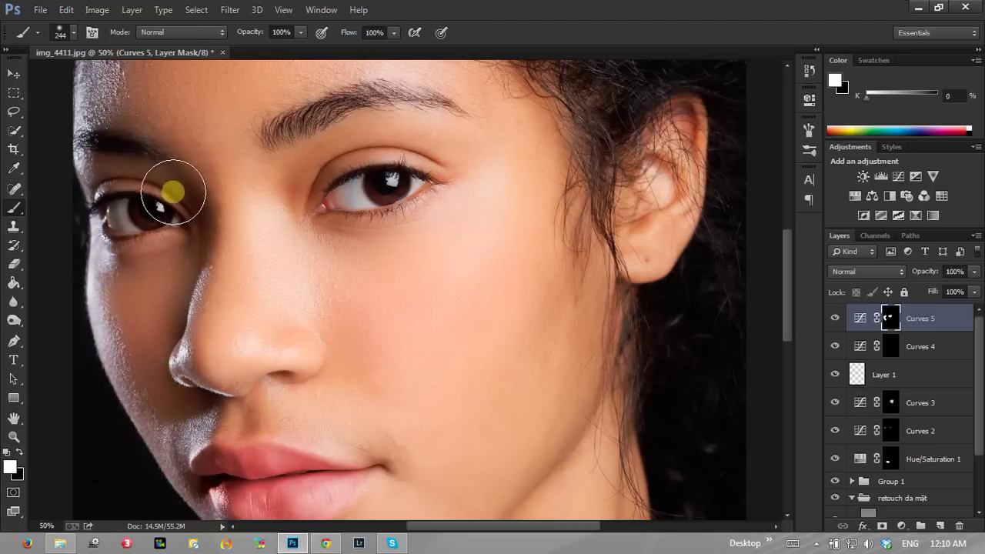
- Fit the photo in the window, then zoom the face to 33.3%
click(13, 437)
right_click(318, 287)
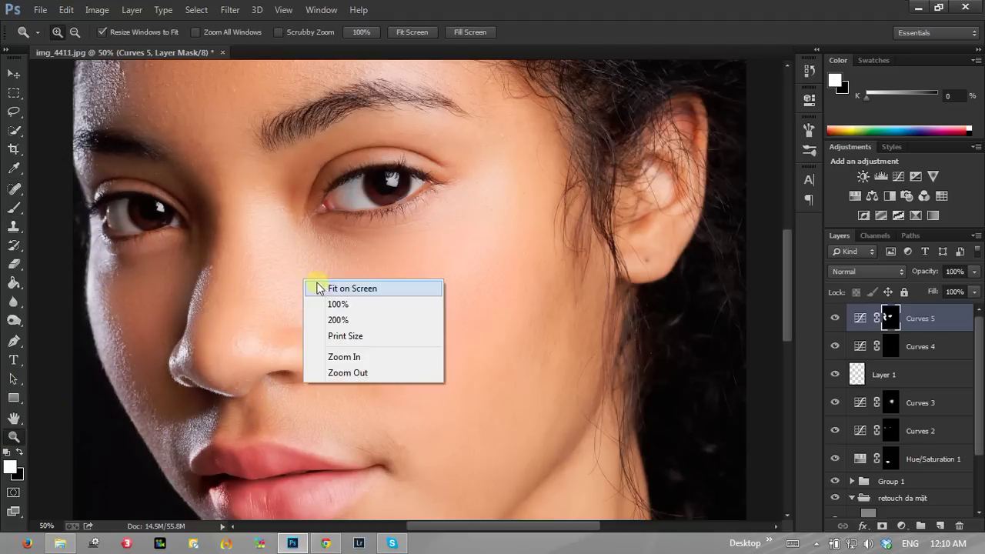
click(323, 288)
click(358, 308)
click(370, 312)
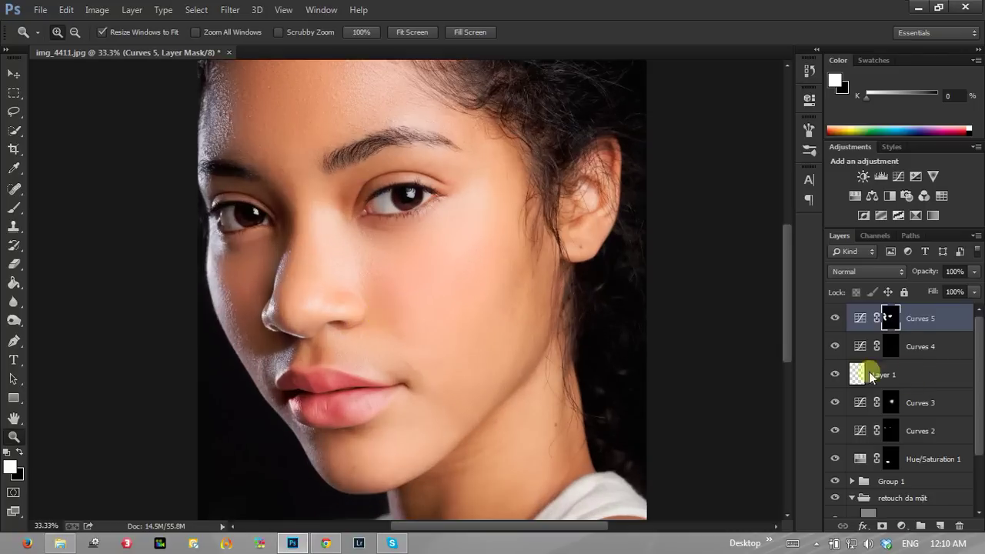
- Select every layer from the top down to Blur and group them as Group 2
drag(978, 359, 977, 408)
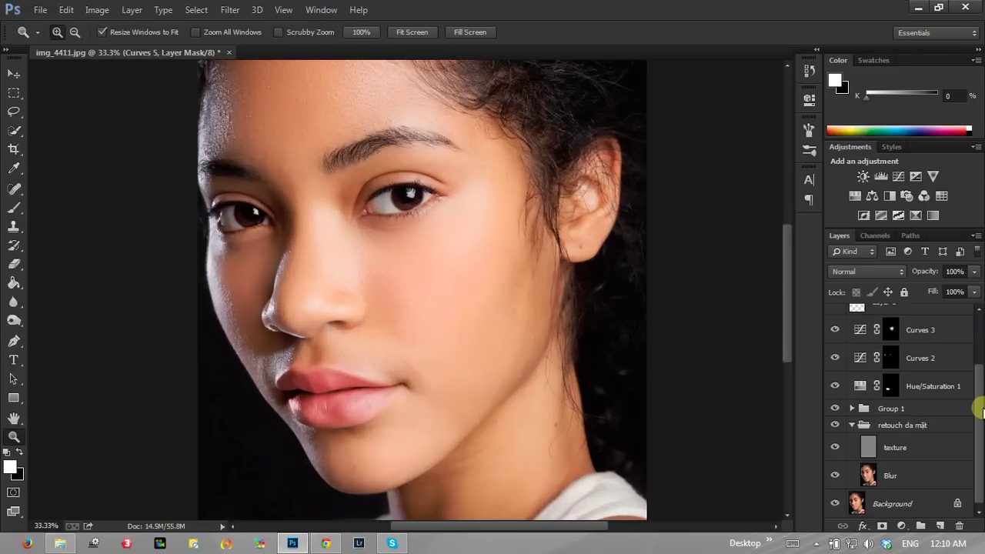
shift+click(926, 476)
key(ctrl+g)
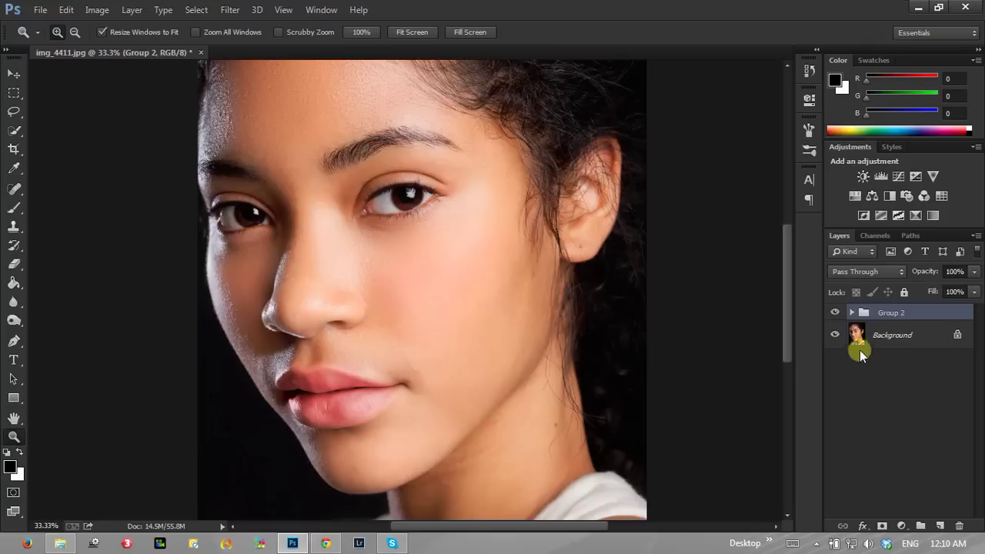
- Toggle Group 2 to compare the retouch with the original, then zoom the face to 50%
click(835, 314)
click(836, 313)
click(835, 313)
click(835, 313)
click(836, 314)
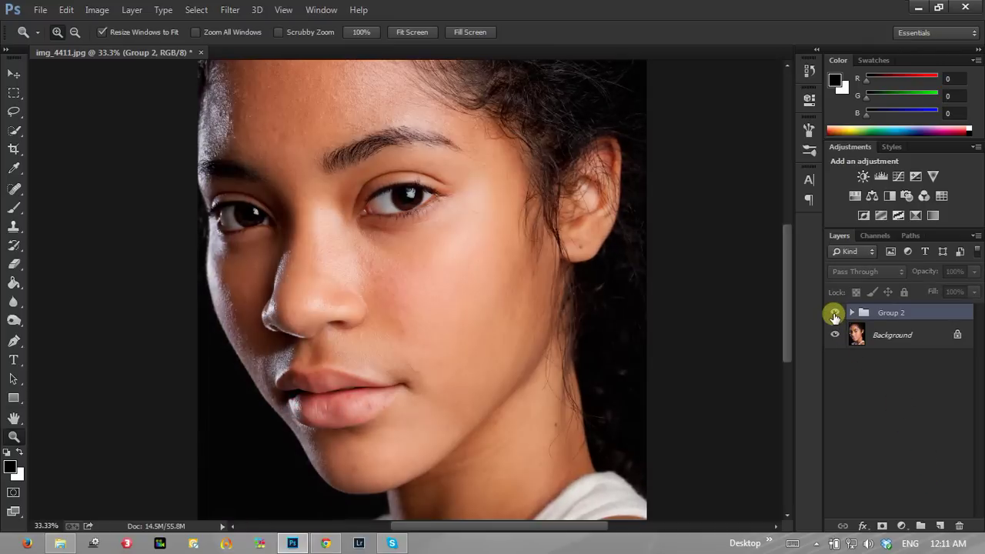
click(835, 313)
click(434, 264)
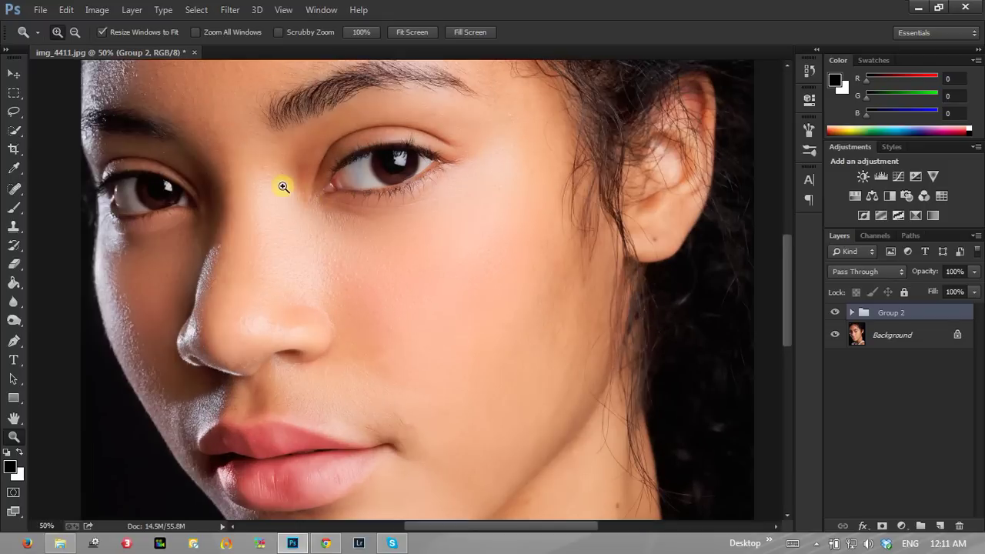
click(14, 321)
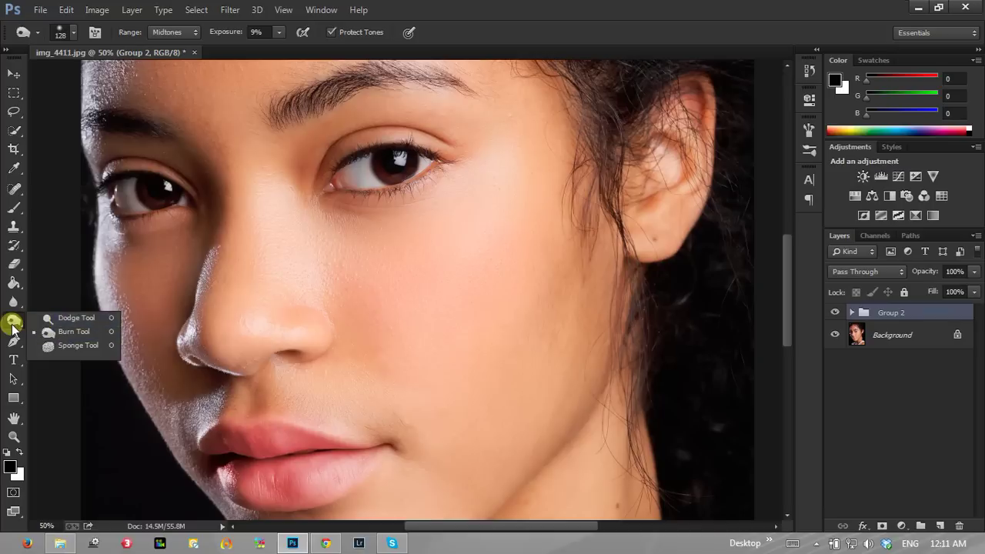
click(29, 310)
click(47, 274)
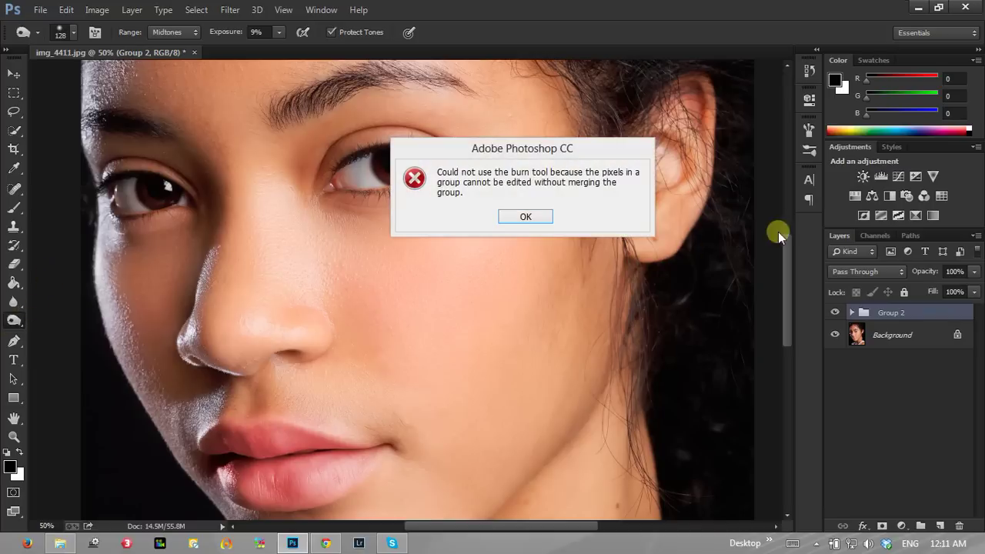
click(526, 218)
mouse_move(786, 268)
mouse_down()
mouse_move(789, 373)
mouse_move(796, 209)
mouse_move(798, 248)
mouse_up()
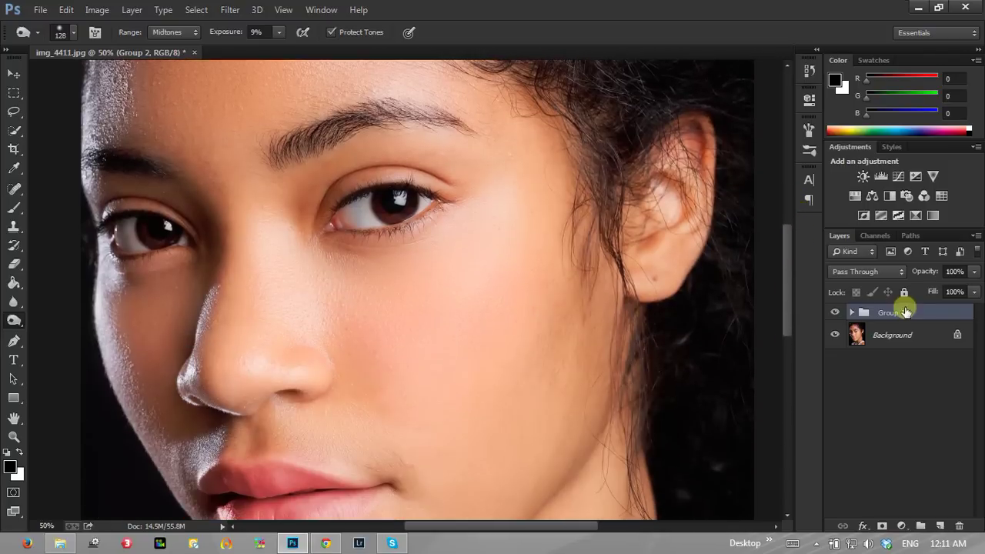
click(836, 313)
click(836, 313)
click(836, 312)
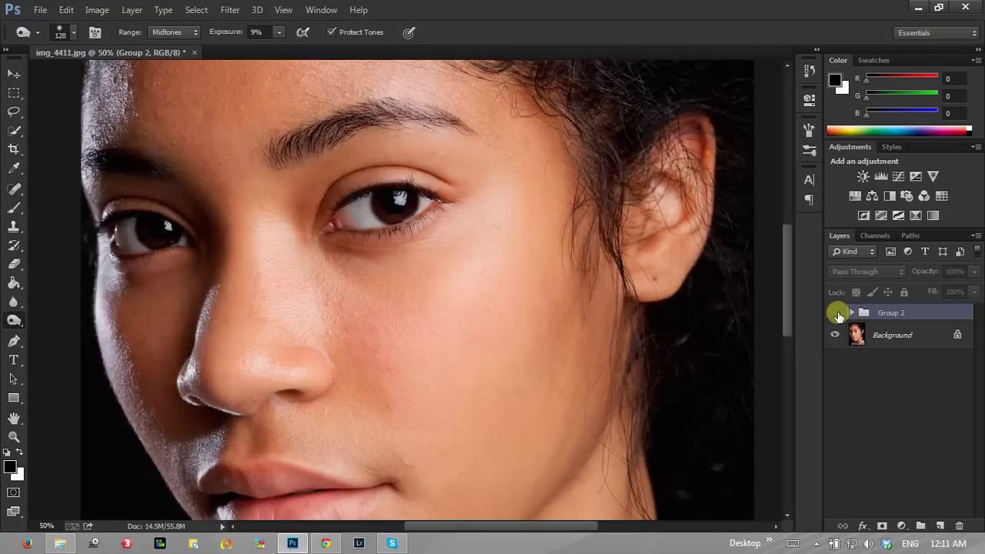
click(836, 313)
click(836, 312)
click(836, 313)
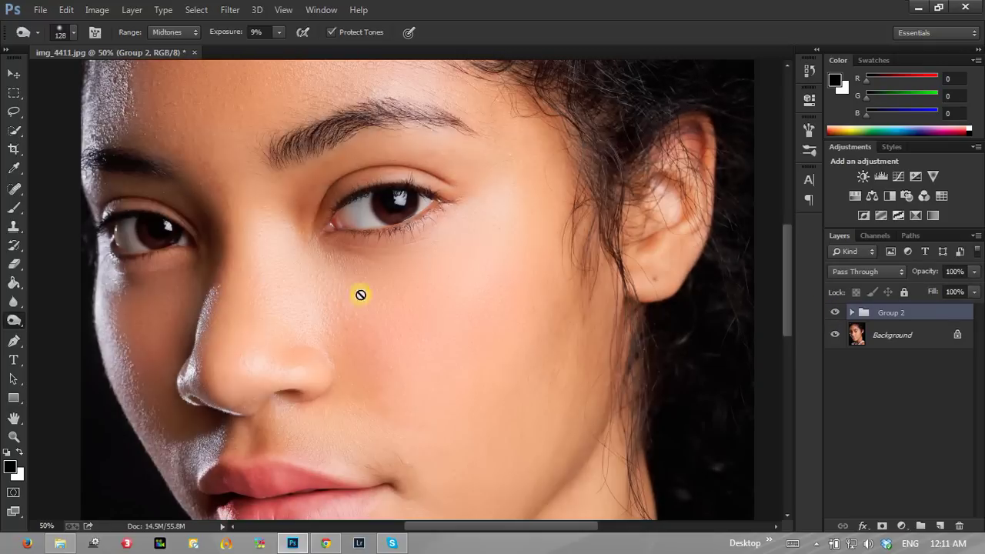
click(14, 436)
click(500, 293)
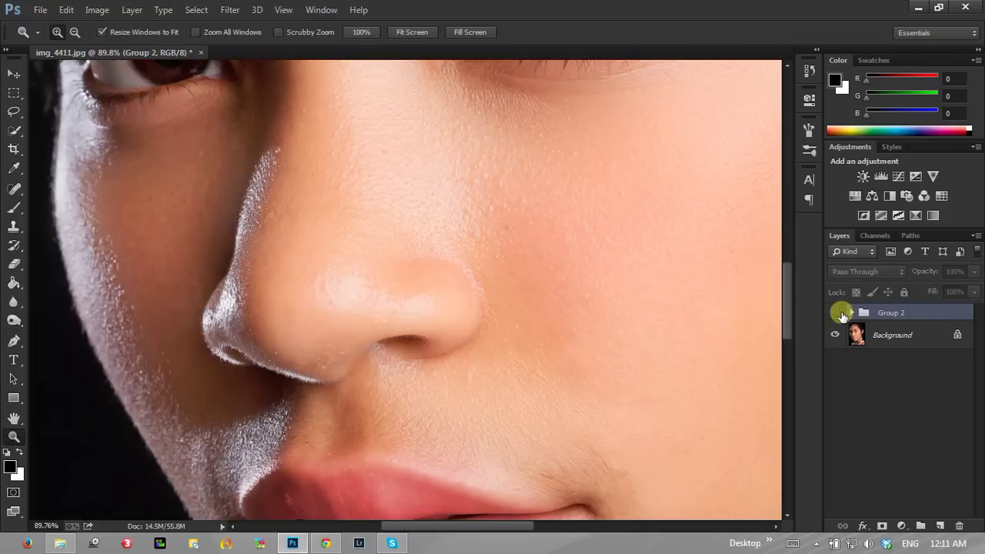
click(837, 312)
click(836, 312)
click(837, 312)
click(836, 313)
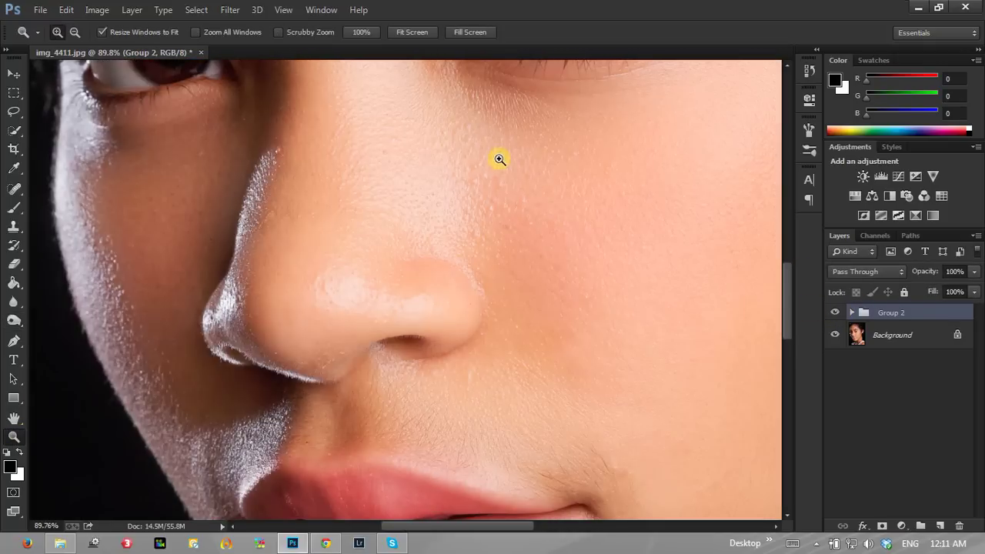
right_click(501, 160)
click(514, 167)
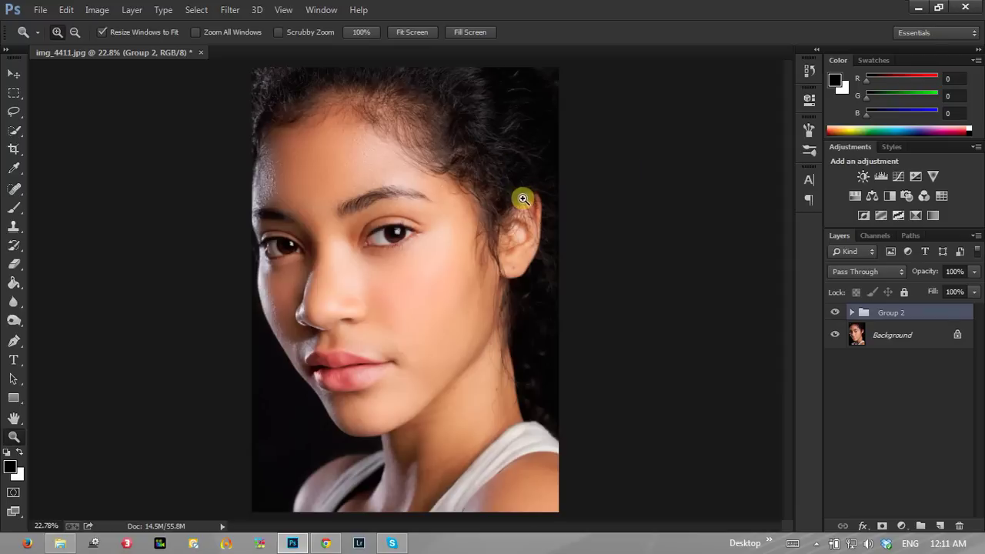
click(430, 248)
click(380, 294)
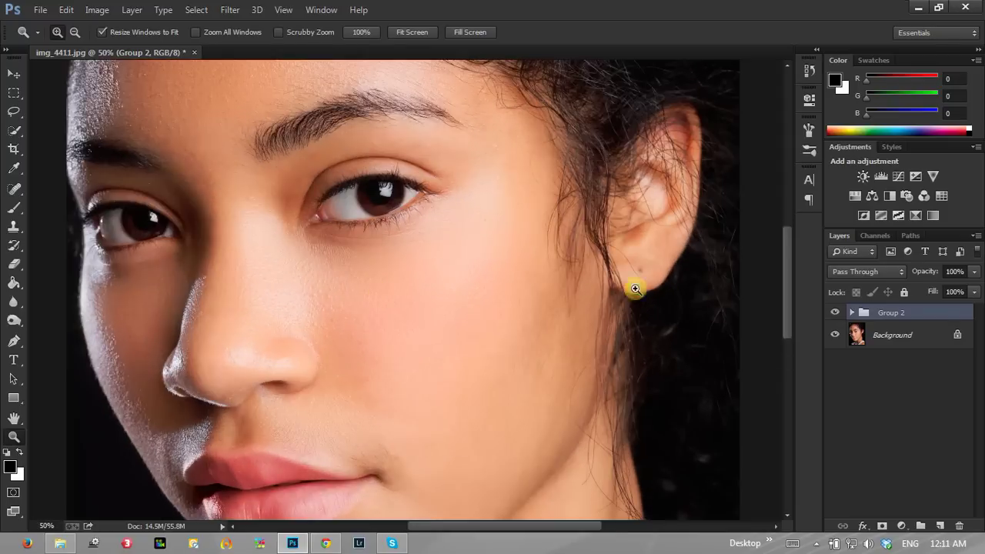
click(835, 313)
click(835, 312)
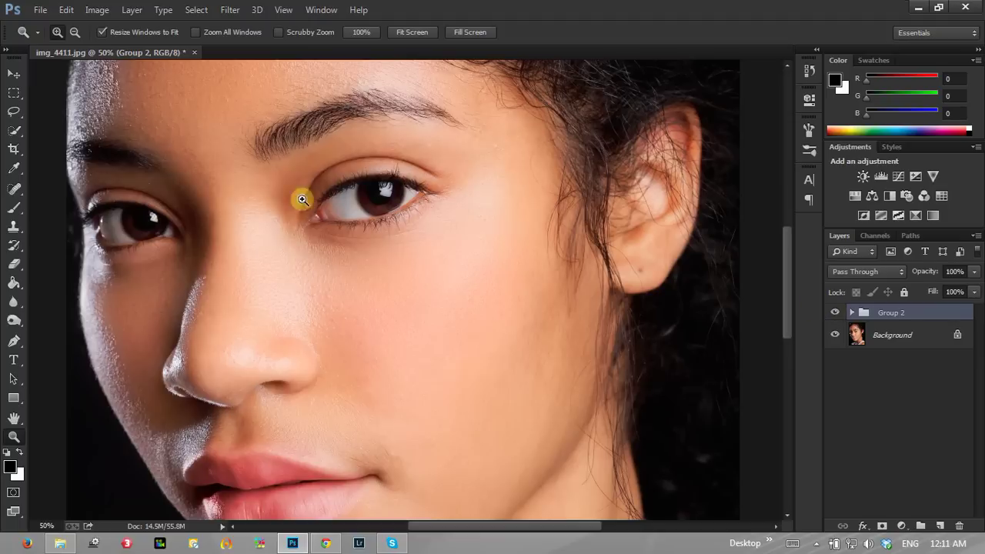